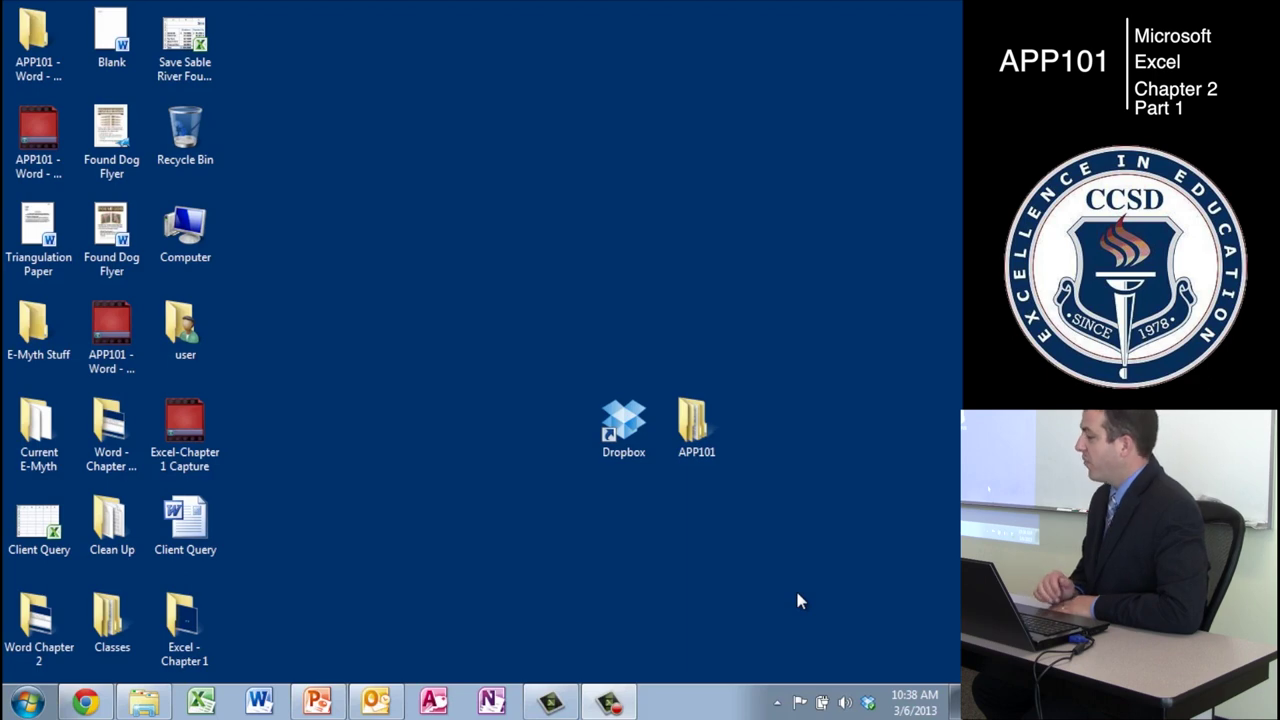
- Close the Outlook window from the taskbar and launch Excel with a blank workbook
right_click(376, 702)
click(324, 664)
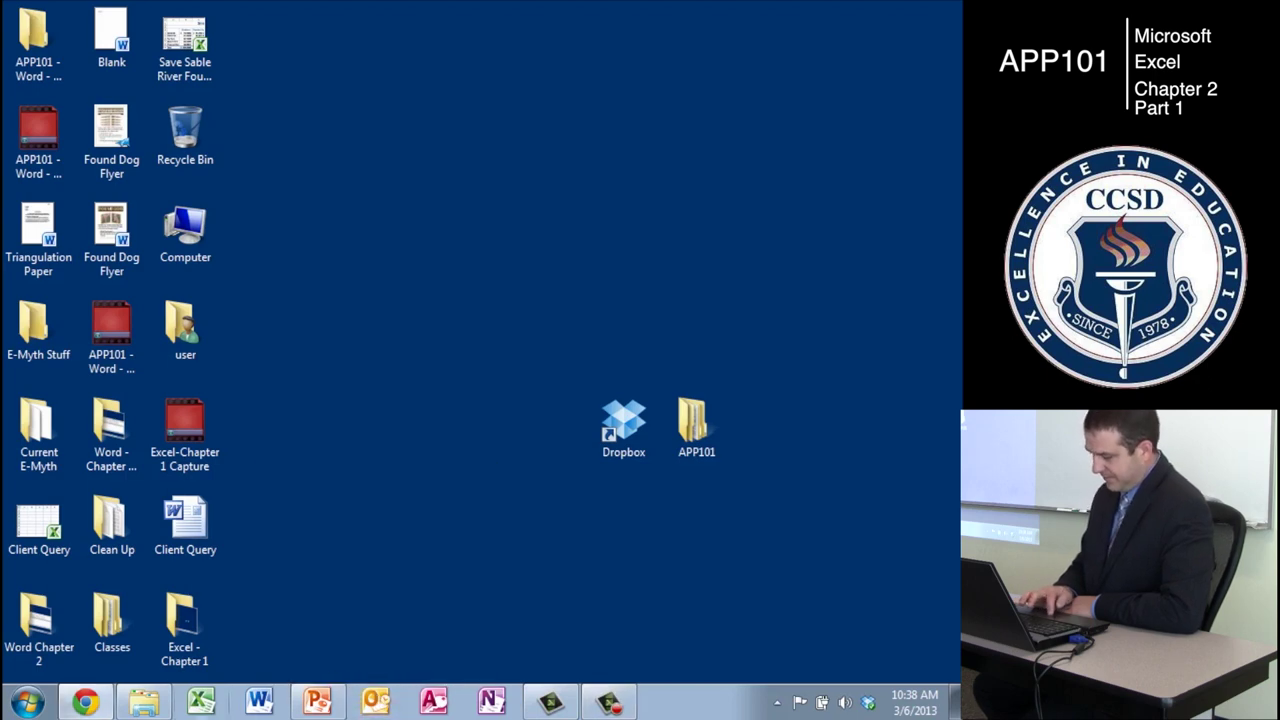
click(202, 702)
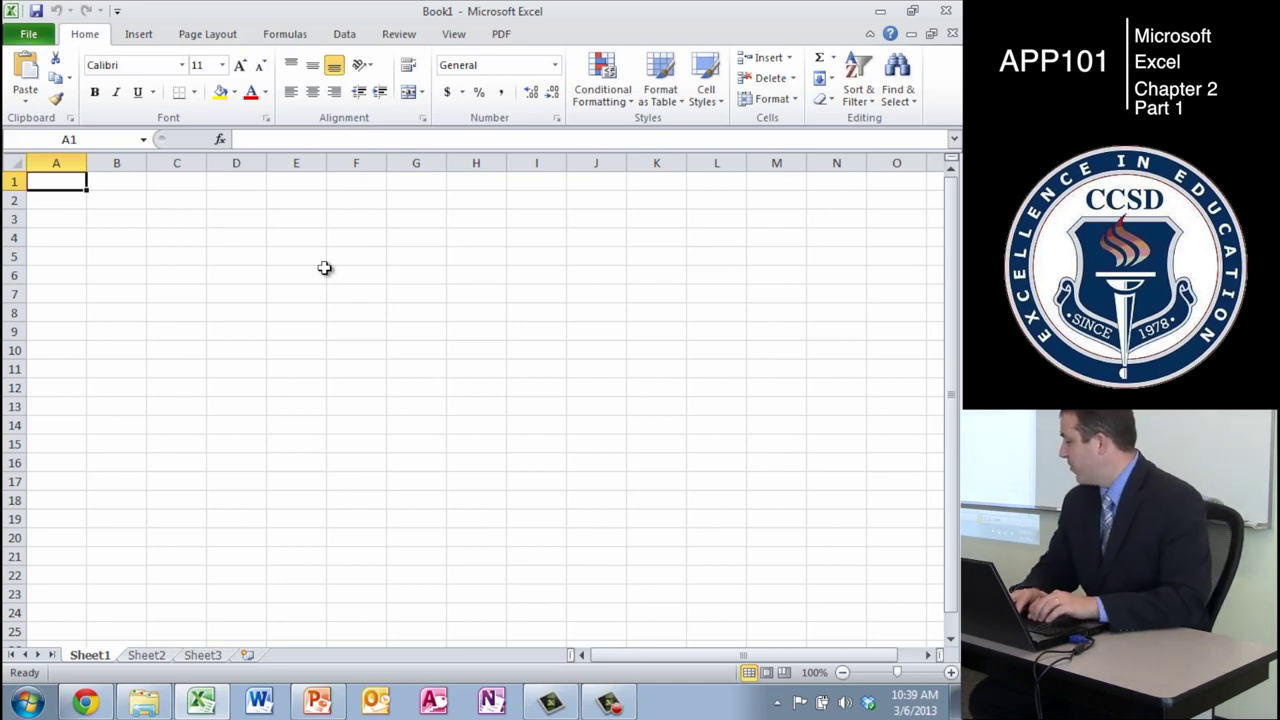
- Enter 'The Movile Masses Store' in A1 and 'Biweekly Payroll Report' in A2
text(The Mov)
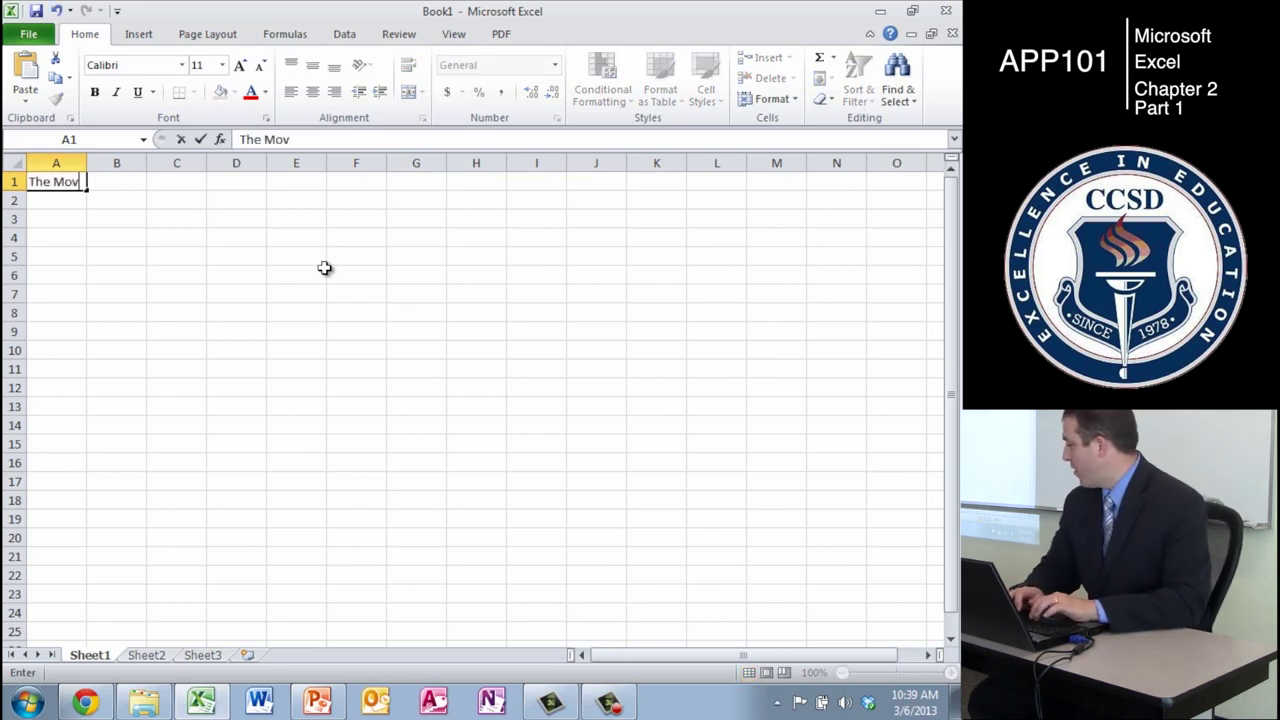
text(ile Masses Store)
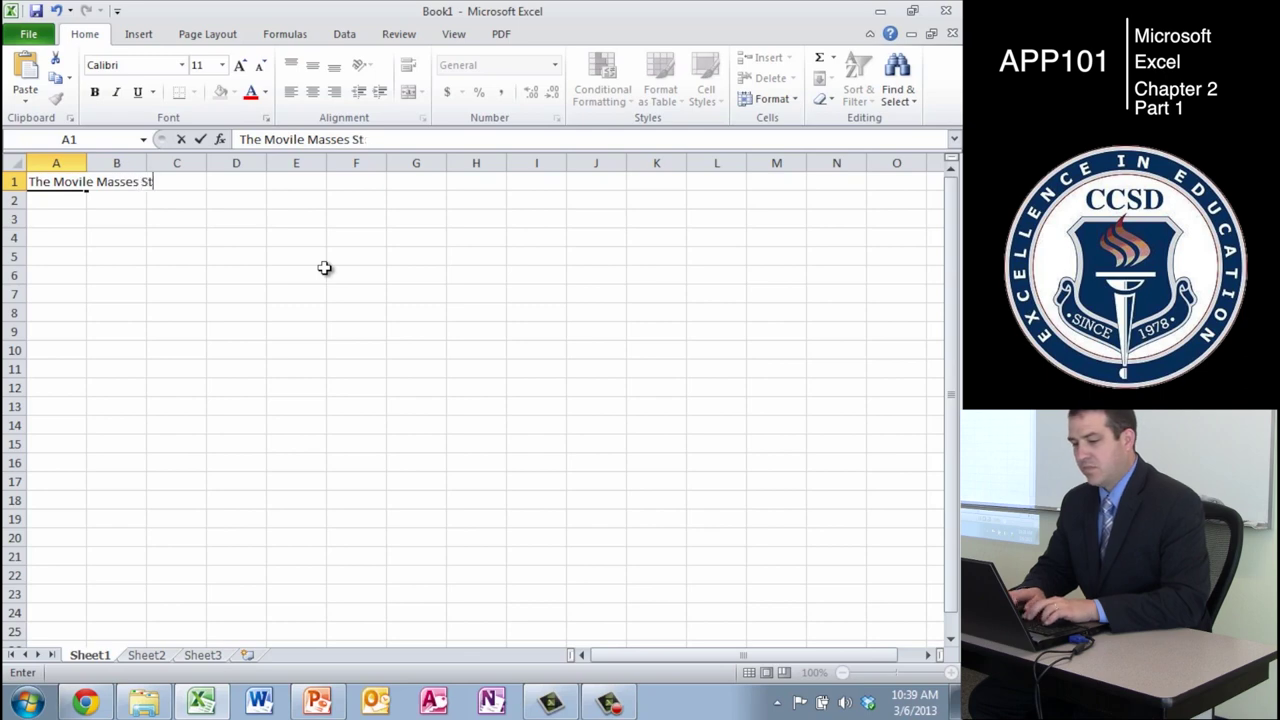
key(Return)
text(Biw)
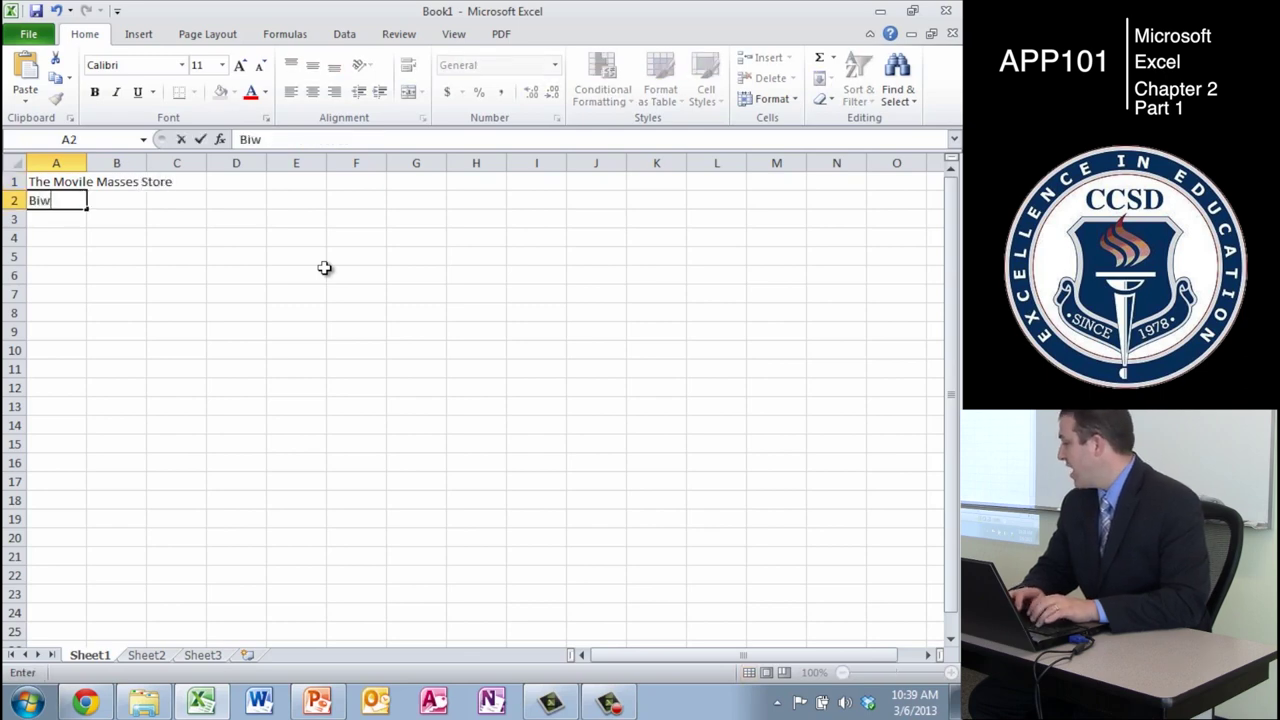
text(eekly Payroll)
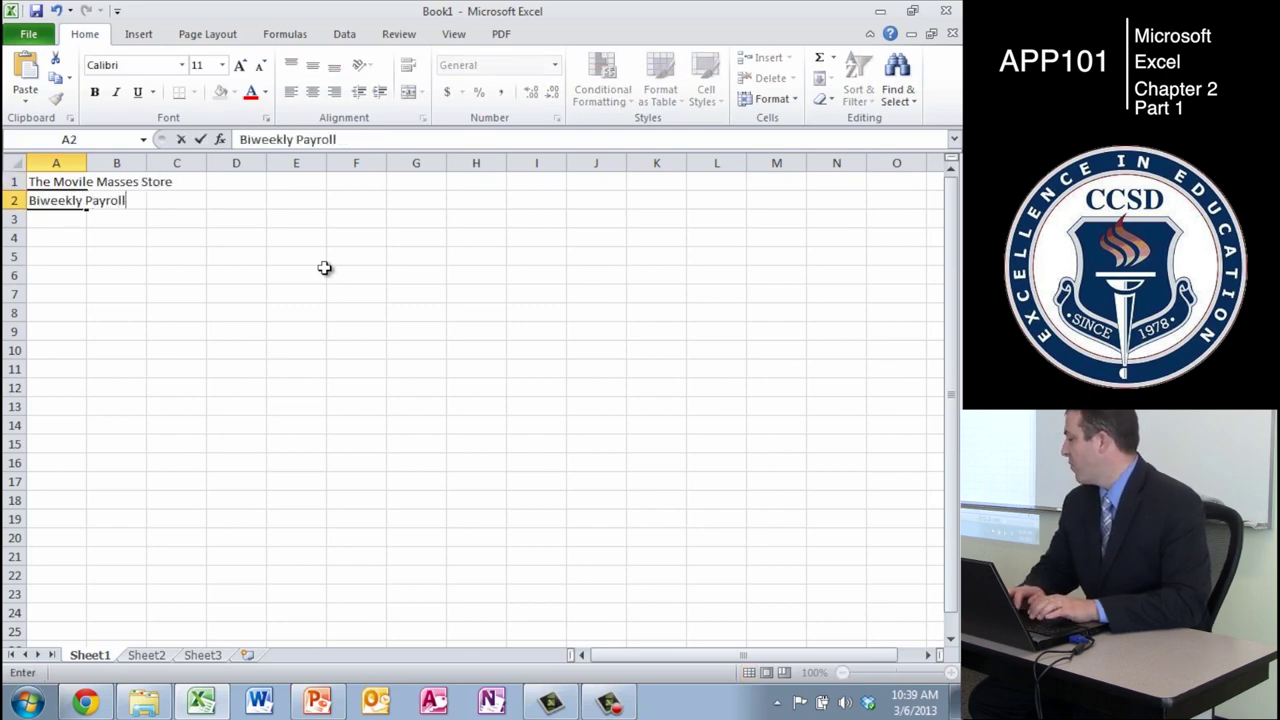
text( Report)
key(Return)
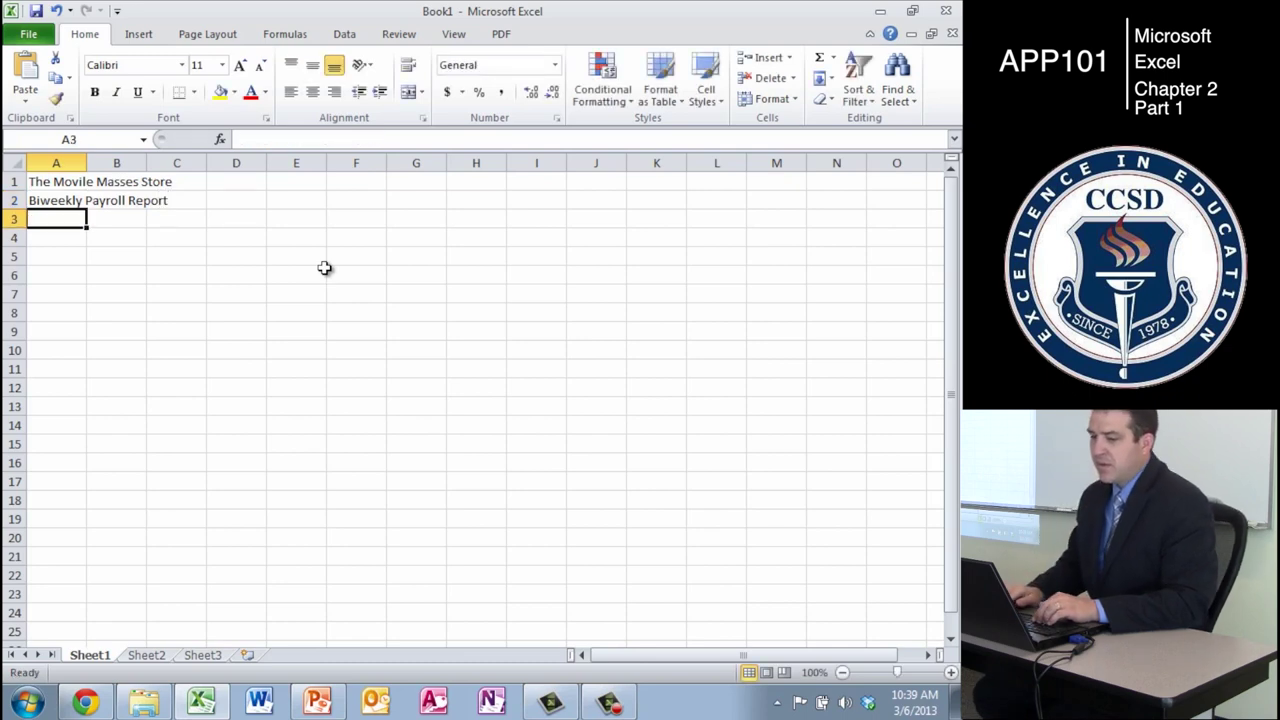
- Correct the A1 typo to 'The Mobile Masses Store' and move to A4
key(Up)
key(Up)
click(288, 140)
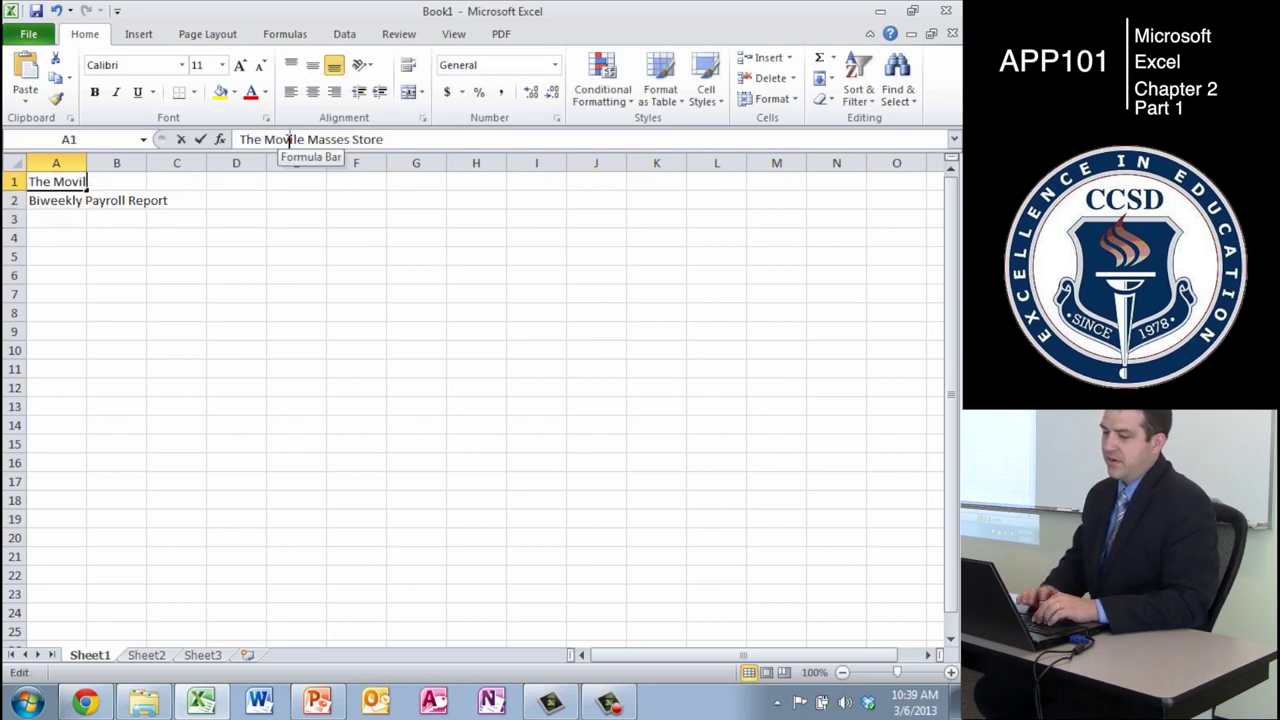
key(BackSpace)
text(b)
key(End)
key(Return)
key(Down)
key(Down)
key(Up)
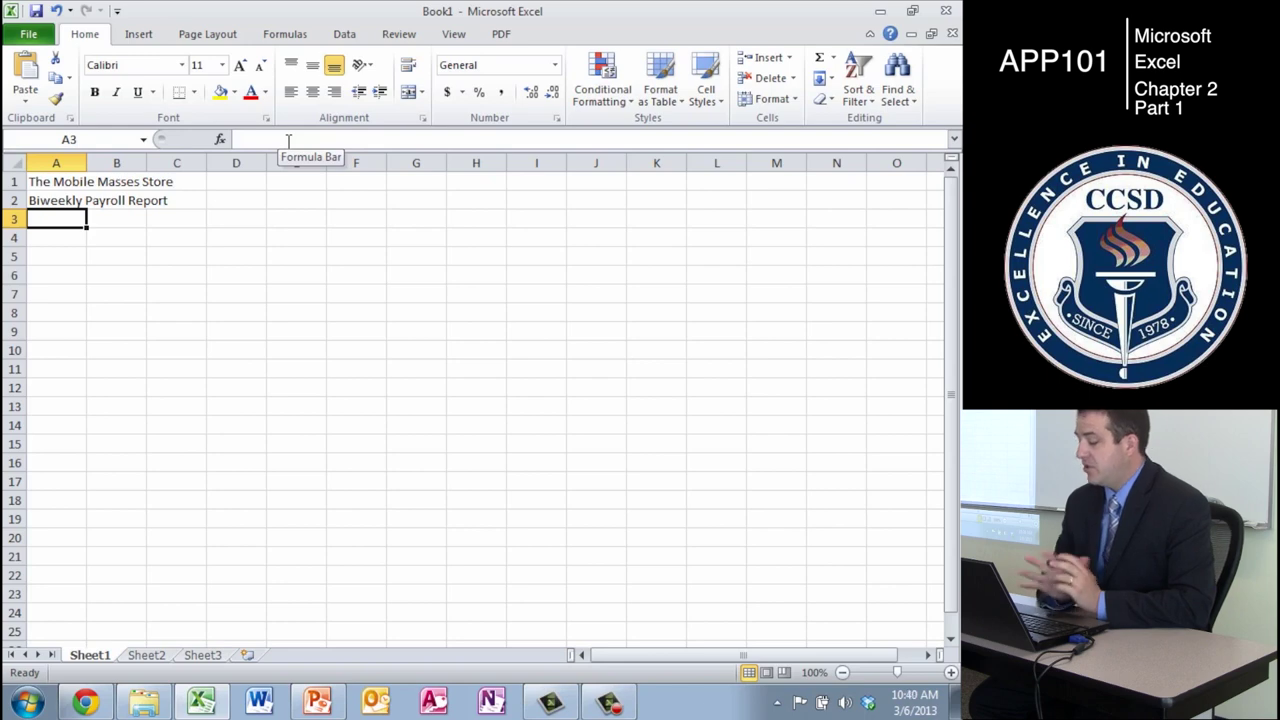
key(Return)
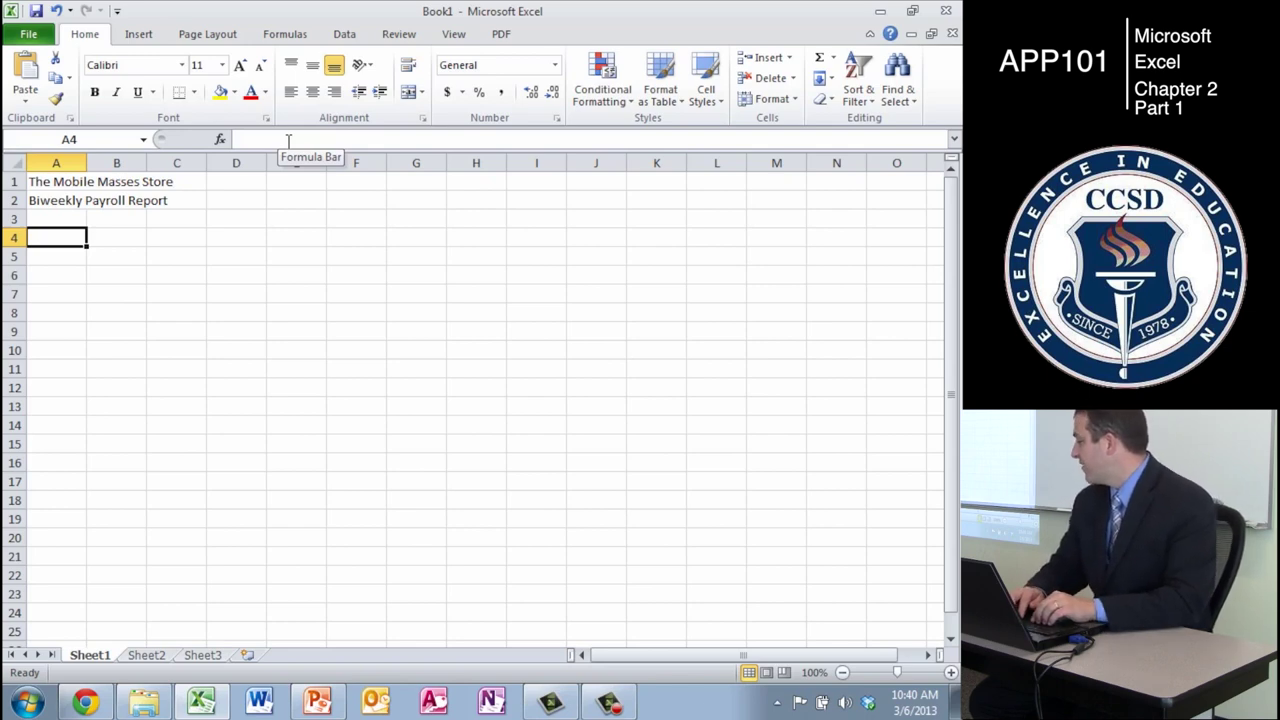
- Enter headings Employee, Hire Date and the dependents heading in A4:C4
text(Emplo)
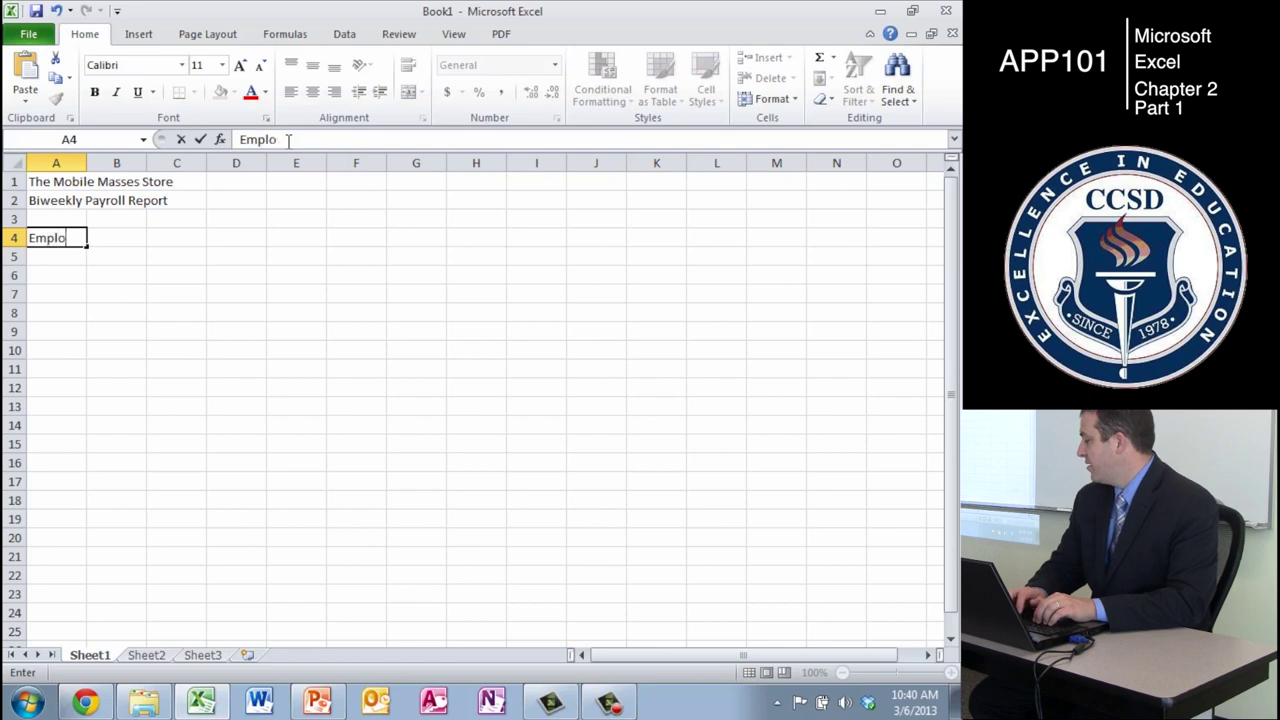
text(yee)
key(Tab)
text(Hi)
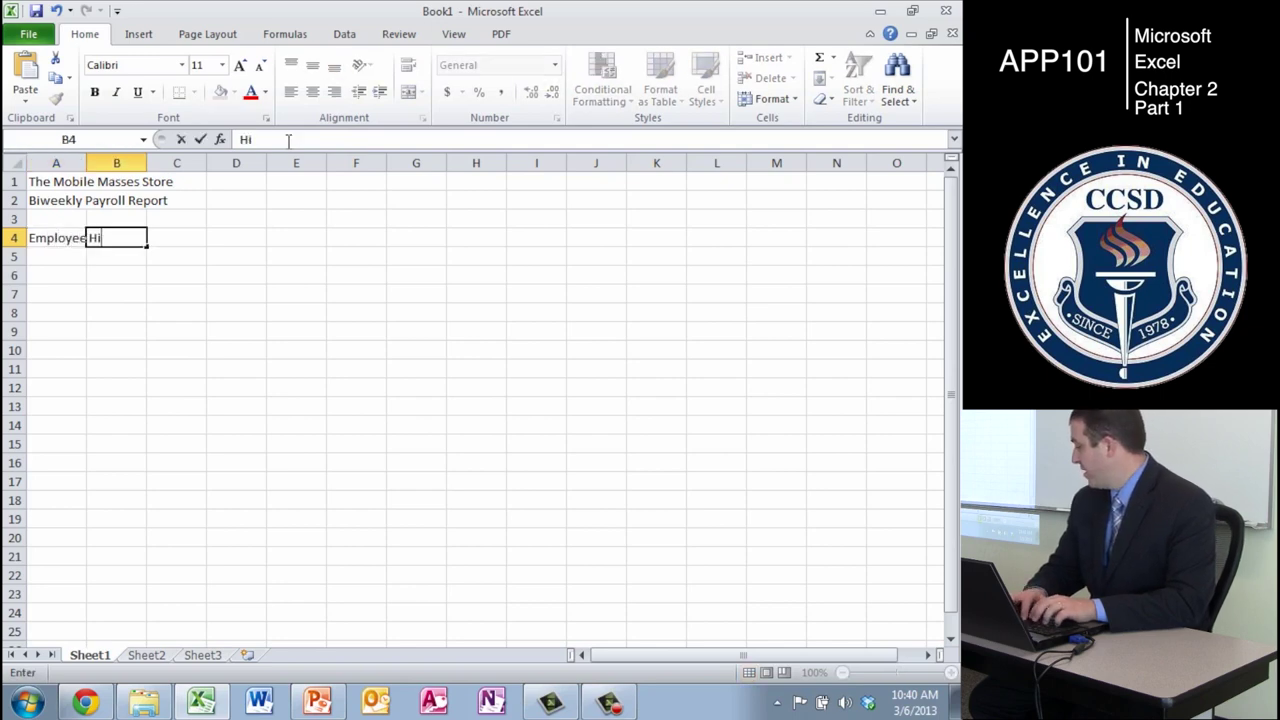
text(re Date)
key(Tab)
text(Depe)
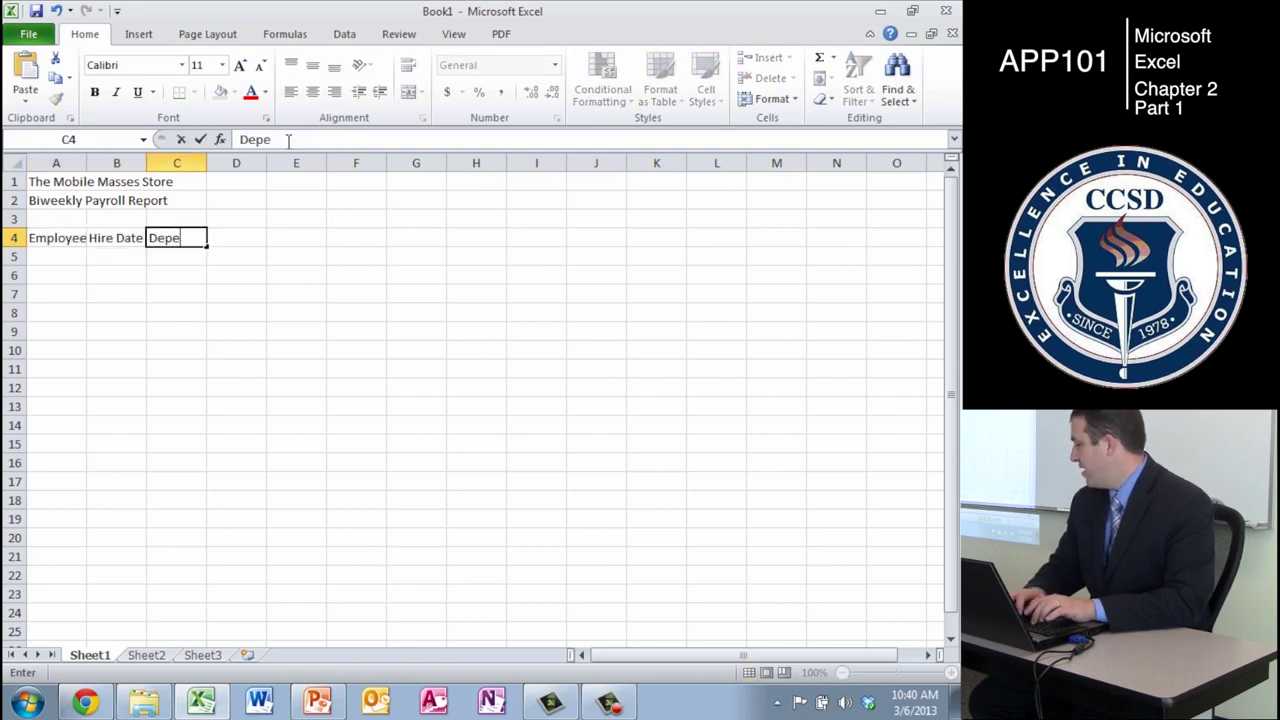
text(dents)
key(Tab)
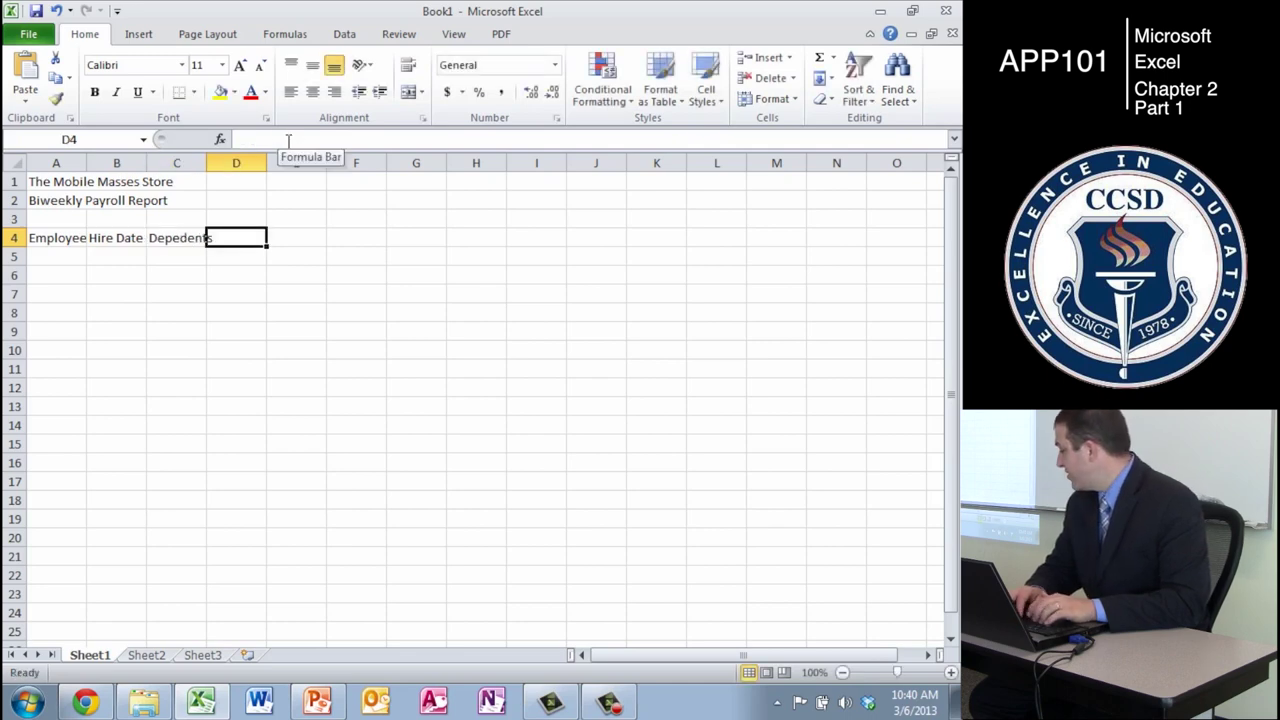
- Enter a two-line 'Hours Worked' heading in D4 and begin 'Hourly' in E4
text(Hour)
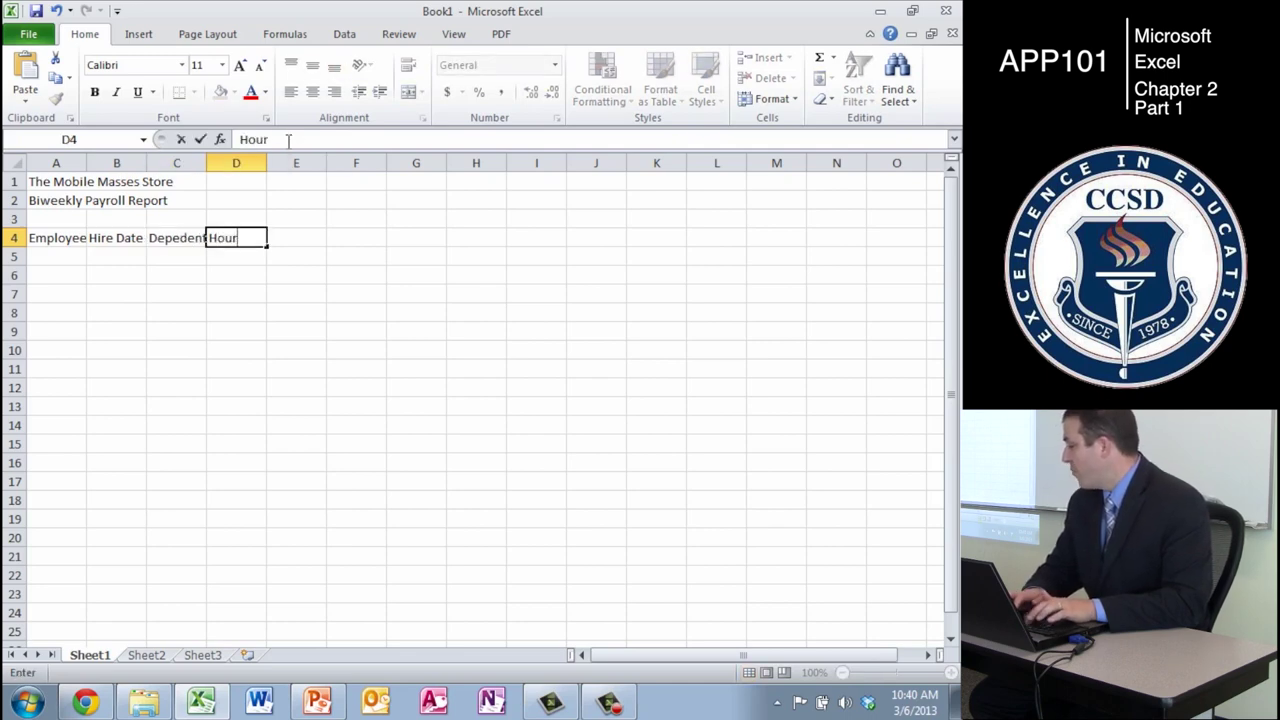
text(s)
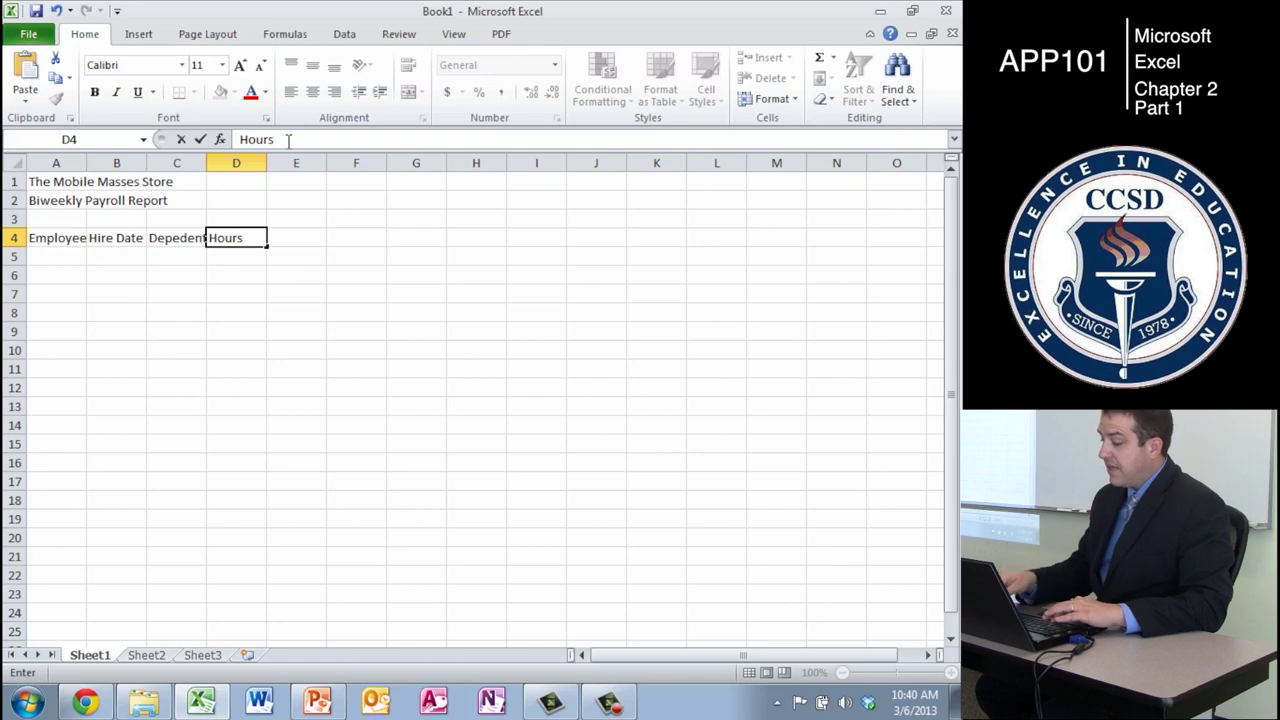
key(alt)
key(alt+Return)
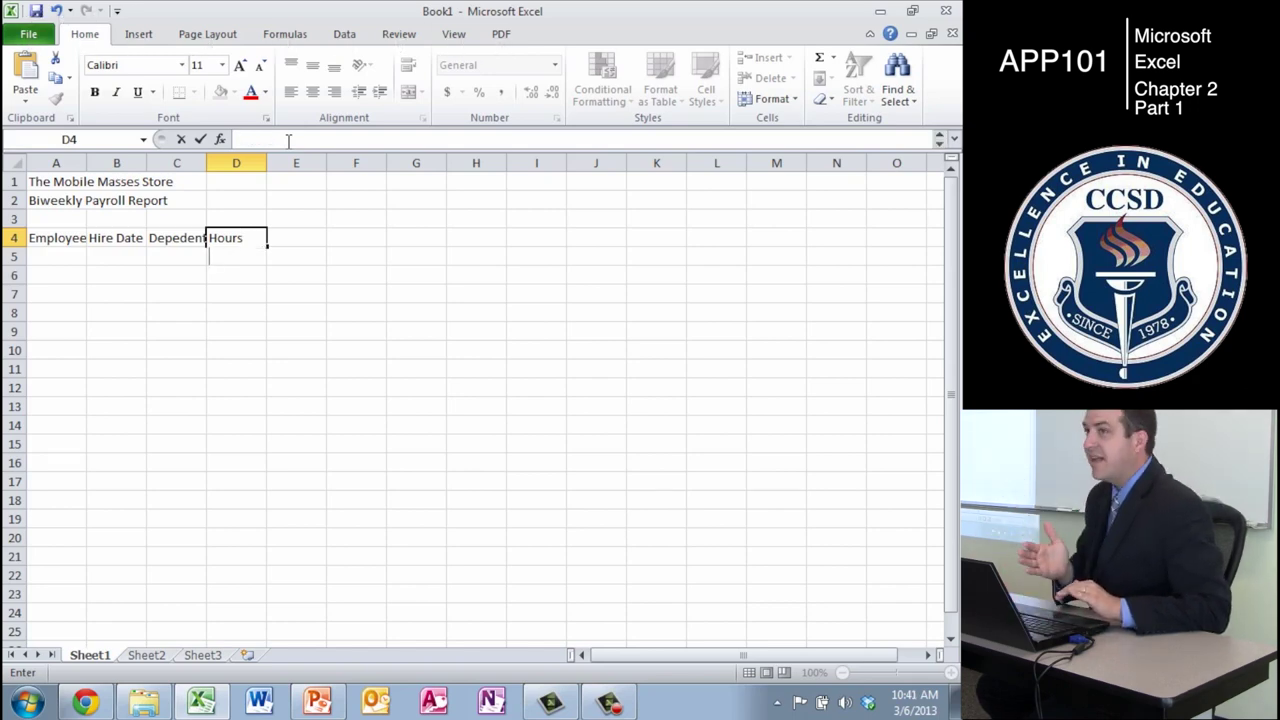
text(Worked)
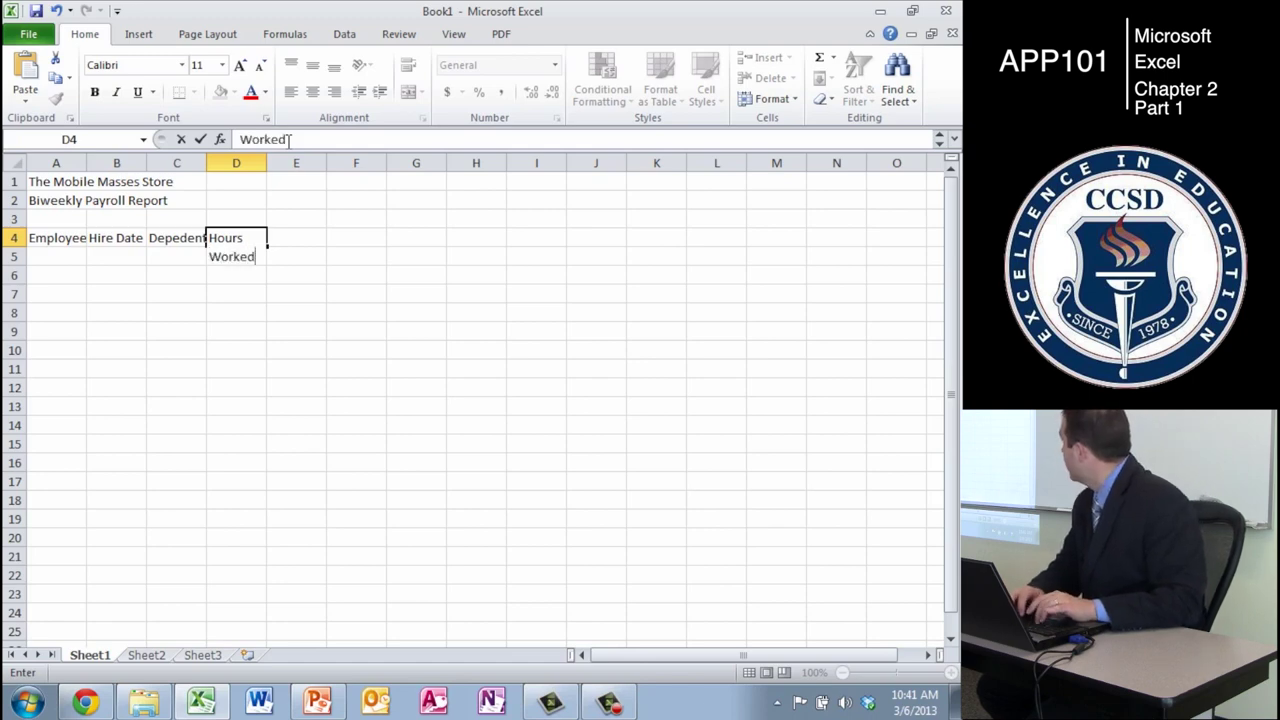
key(Tab)
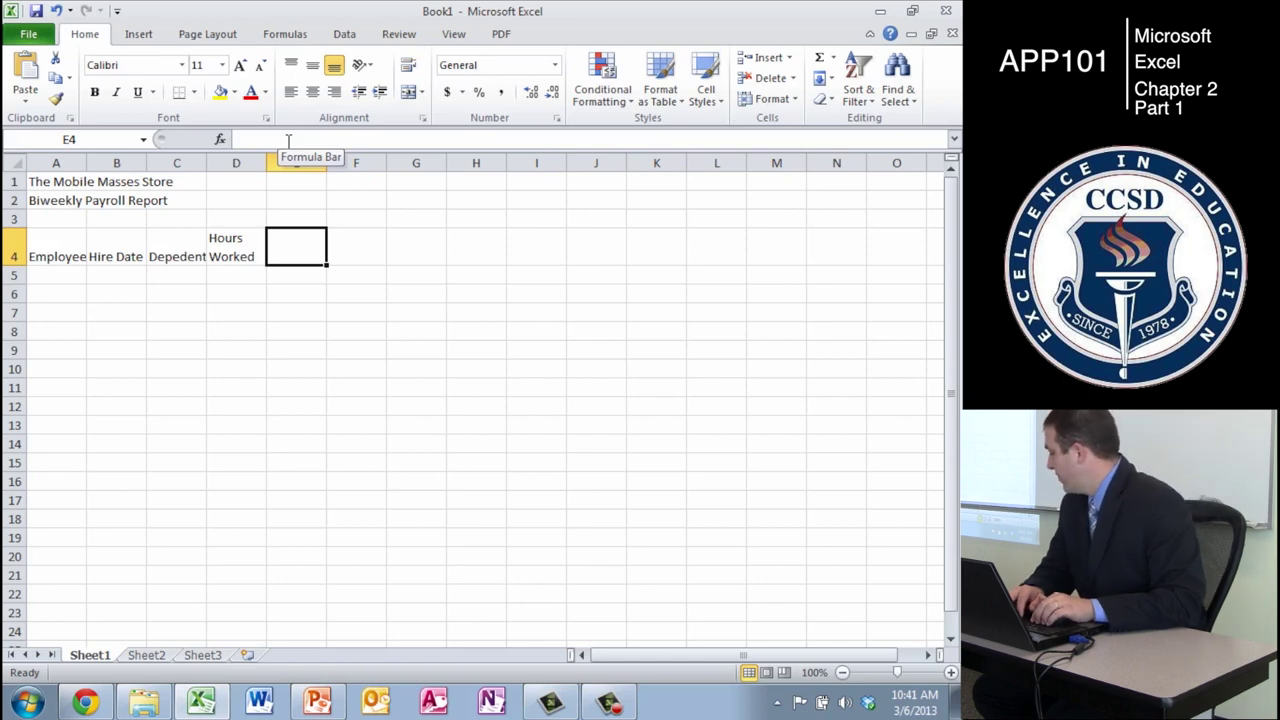
text(Hourly)
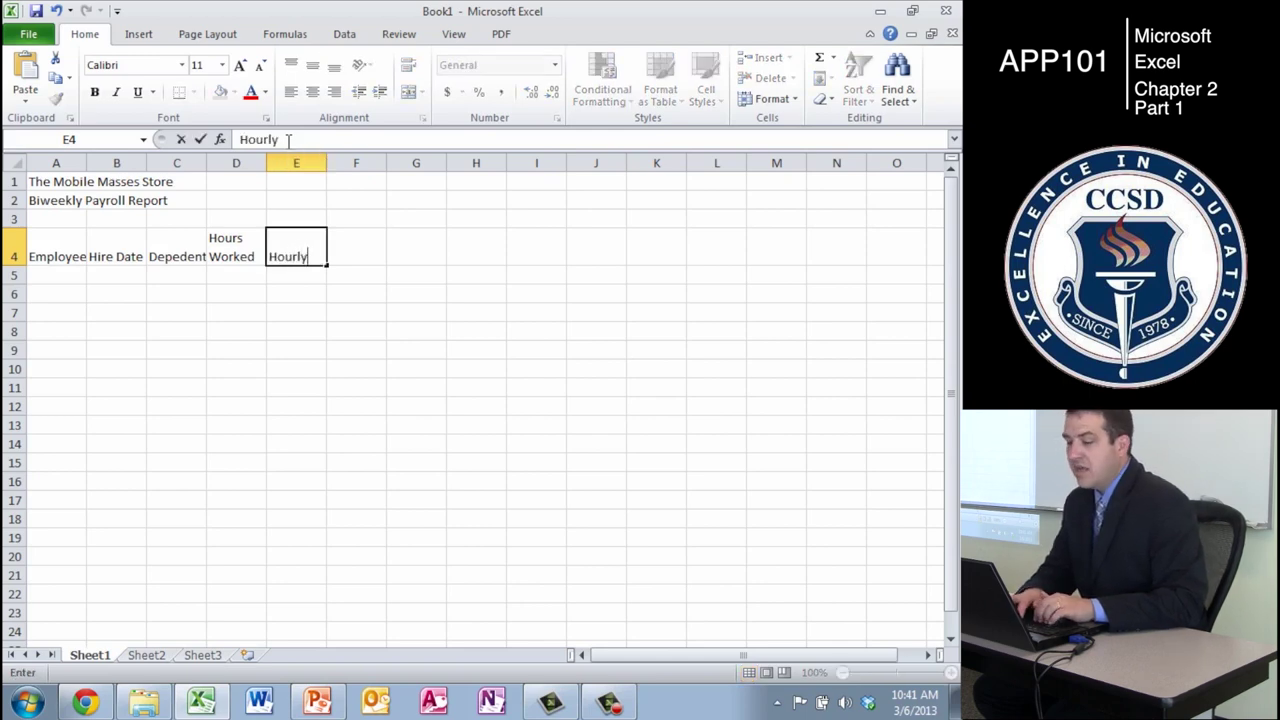
- Finish a two-line 'Hourly Rate' heading in E4 and add 'Gross Pay' in F4
key(alt+Return)
text(Rate)
key(Tab)
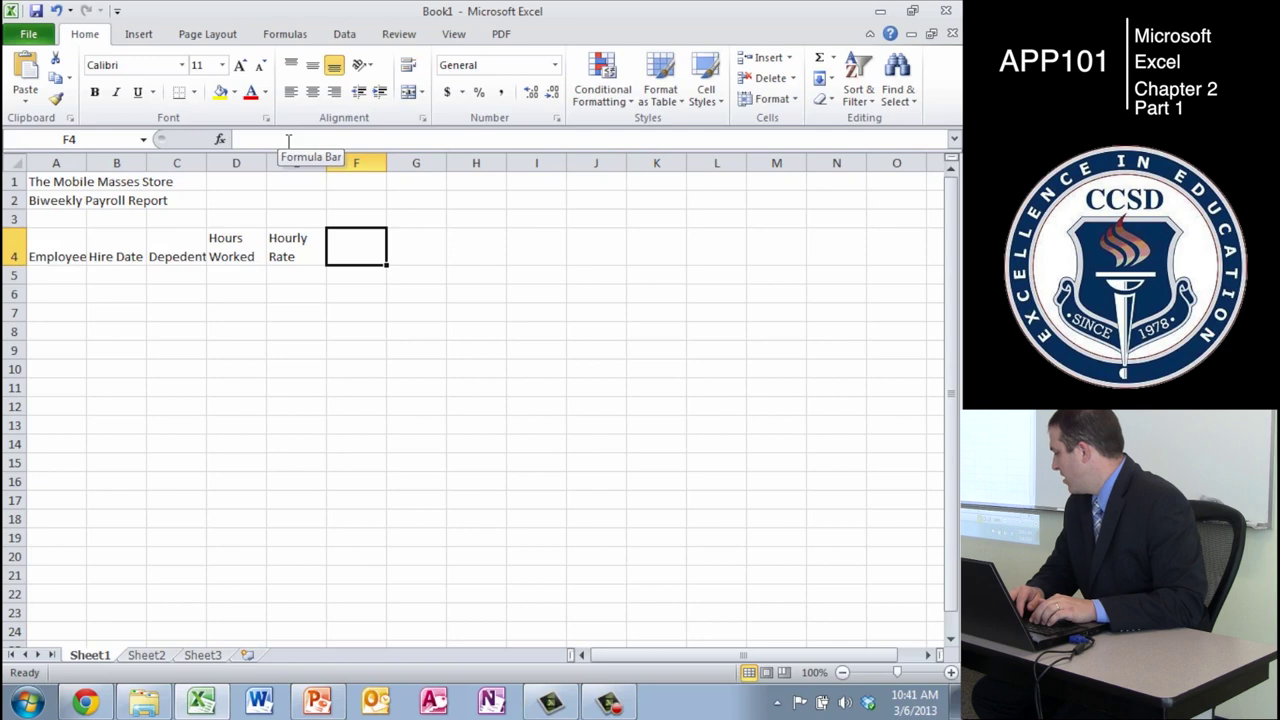
text(Gro)
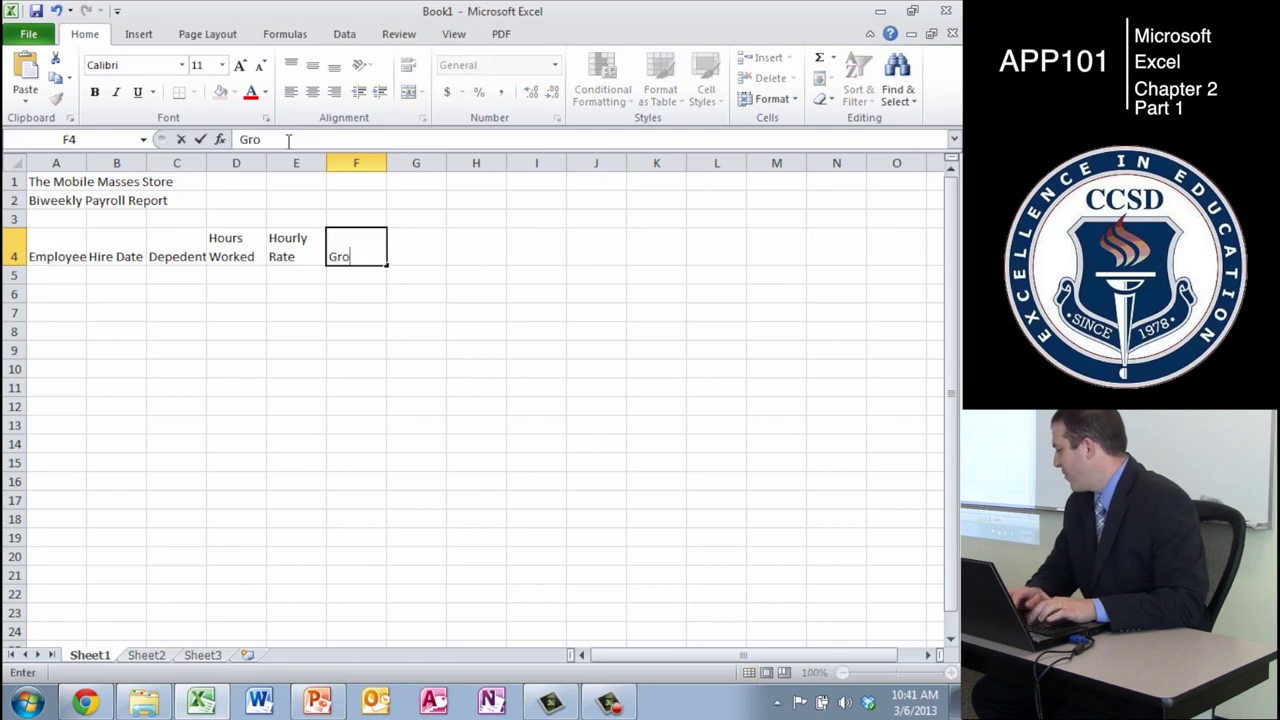
text(ss Pay)
key(Tab)
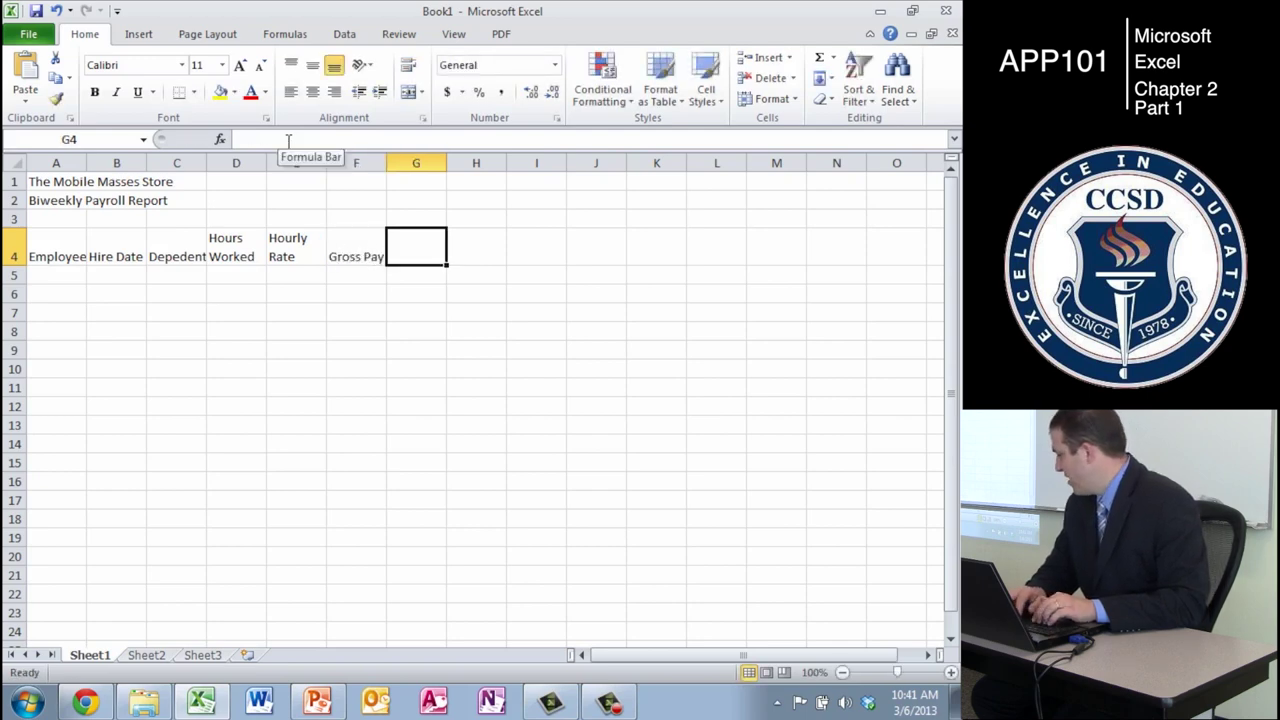
- Add headings Federal Tax, State Tax, Net Pay and Tax % in G4:J4
text(Federal)
key(Tab)
key(shift+Tab)
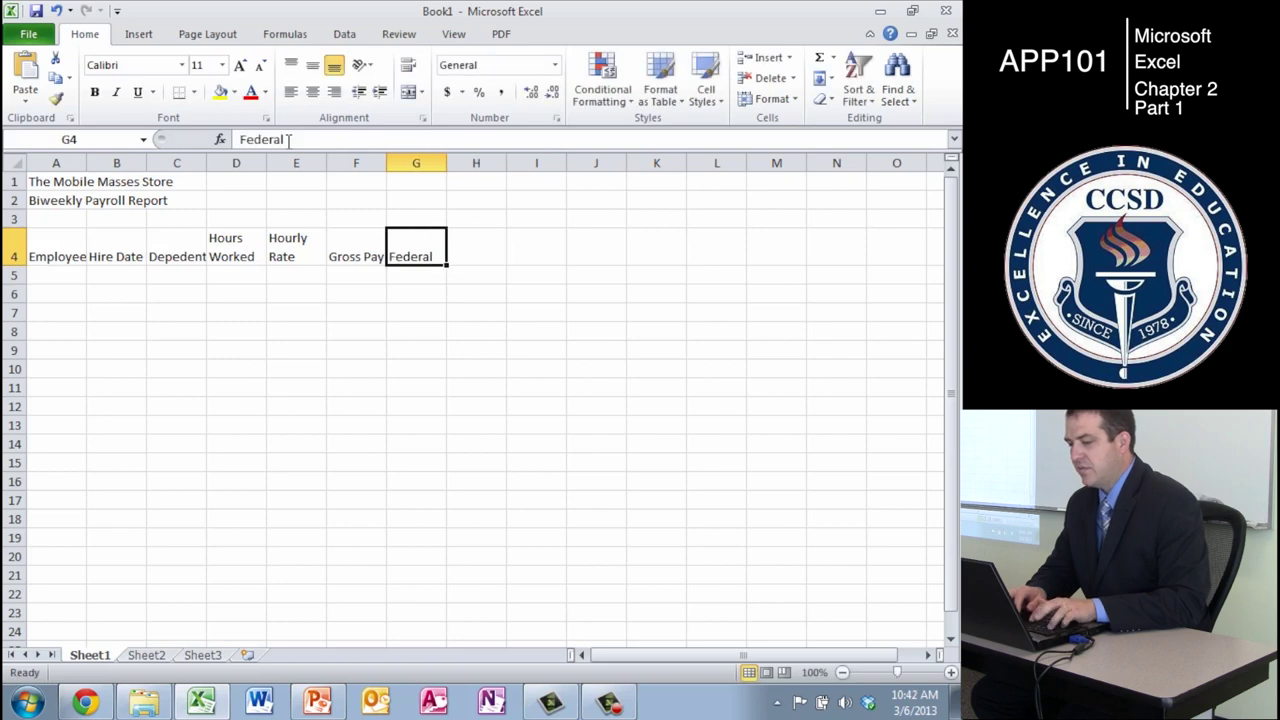
text(Federal Tax)
key(Tab)
text(State T)
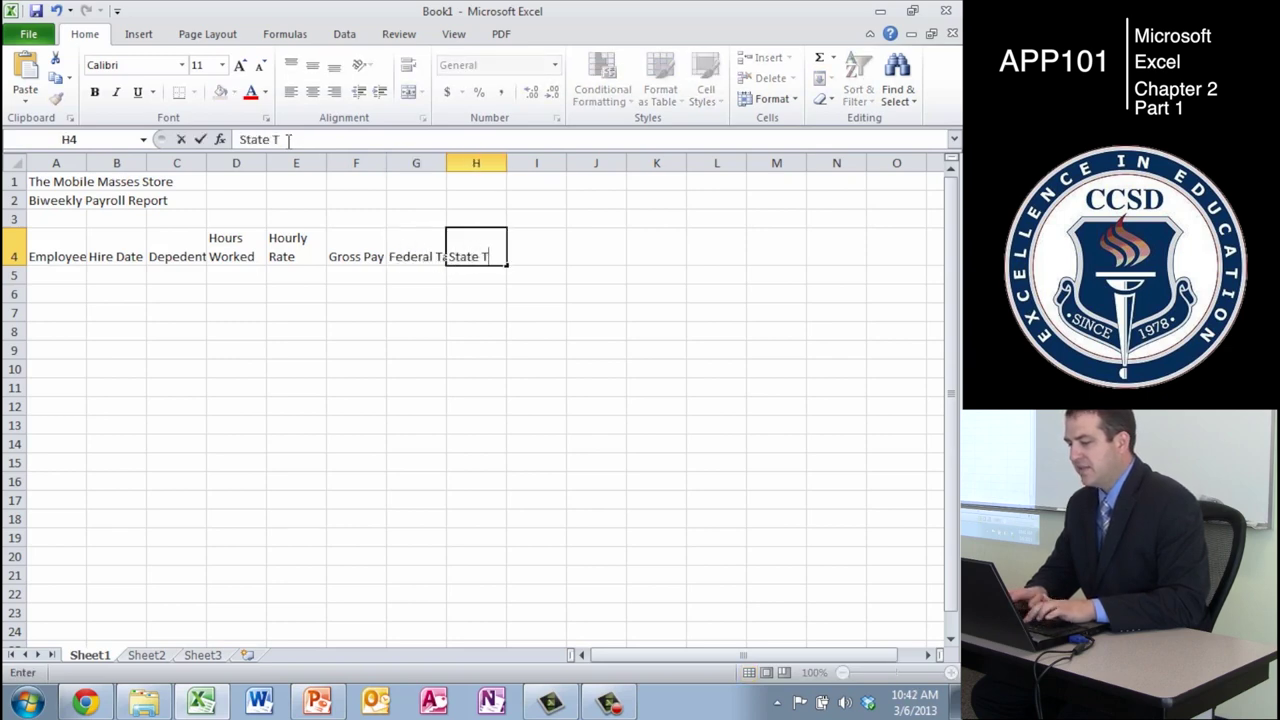
text(ax)
key(Tab)
text(Net Pay)
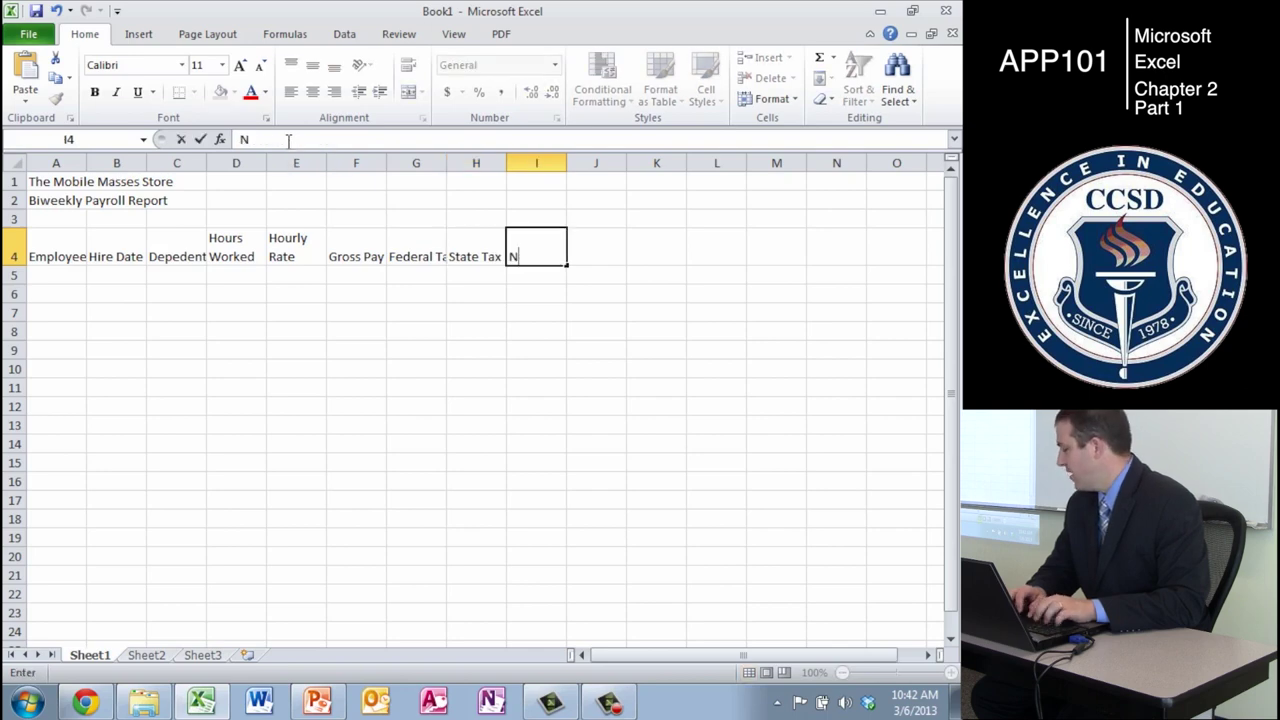
key(Tab)
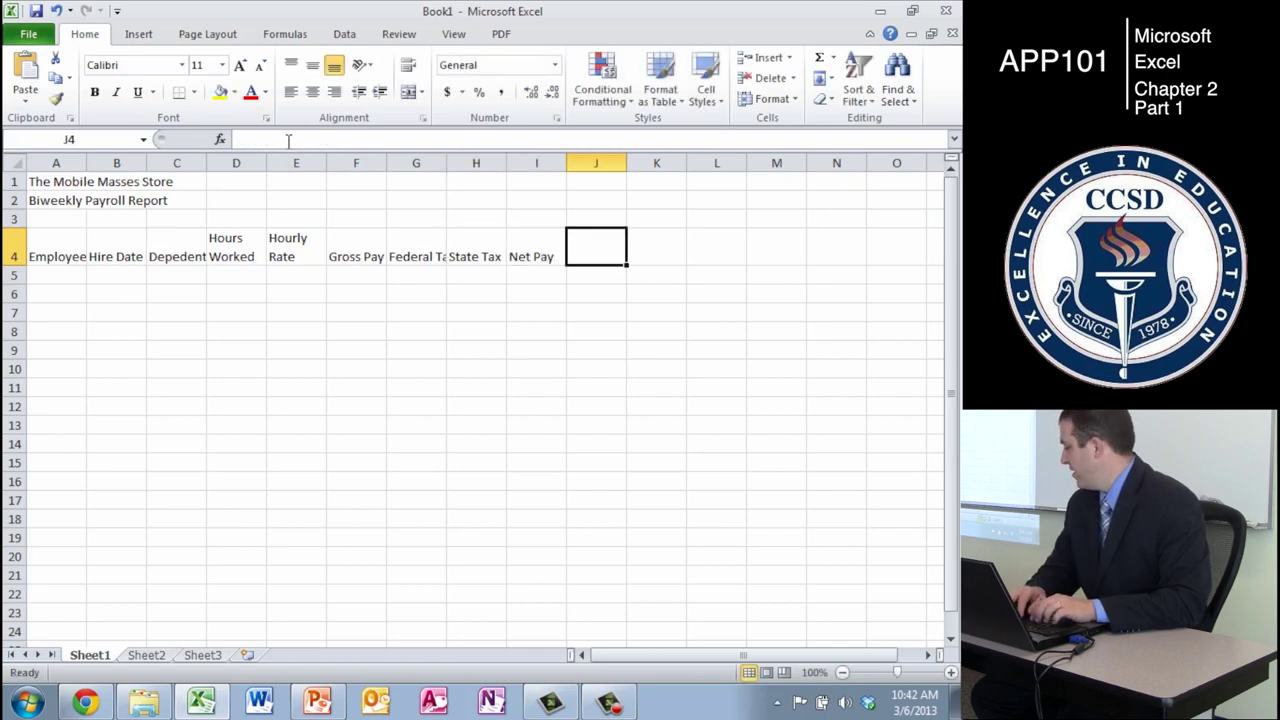
text(Tax %)
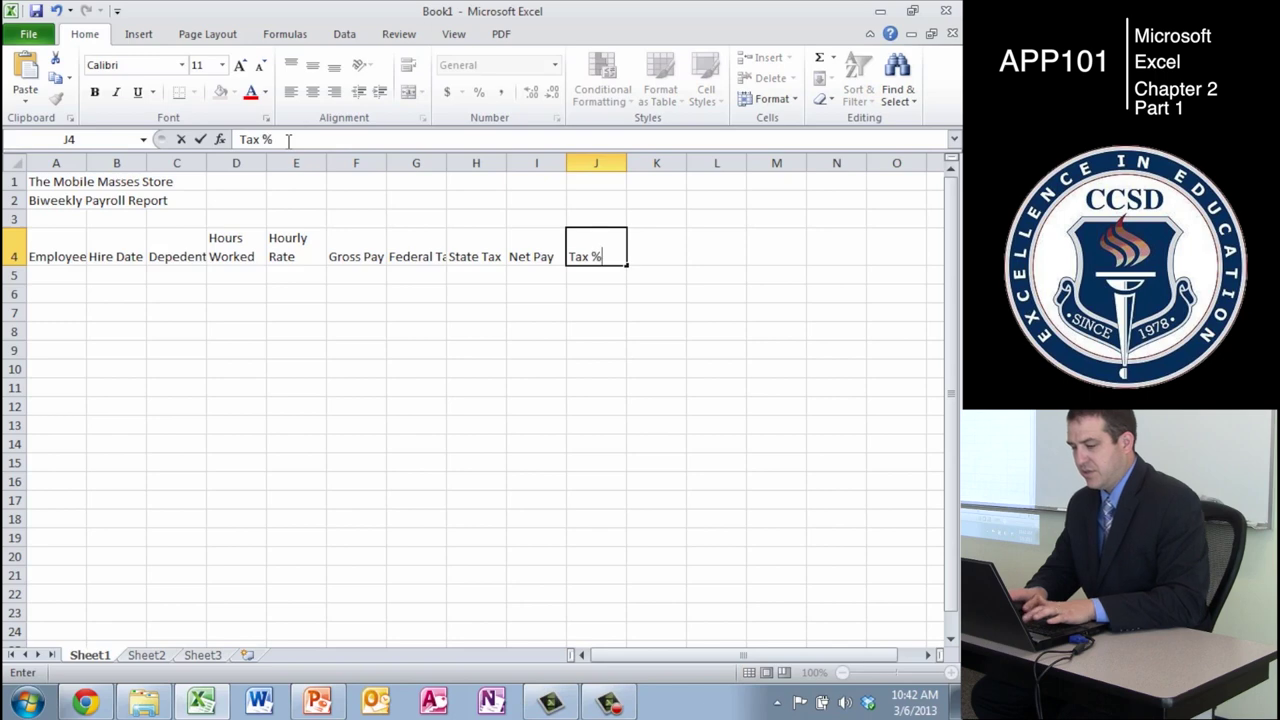
key(Return)
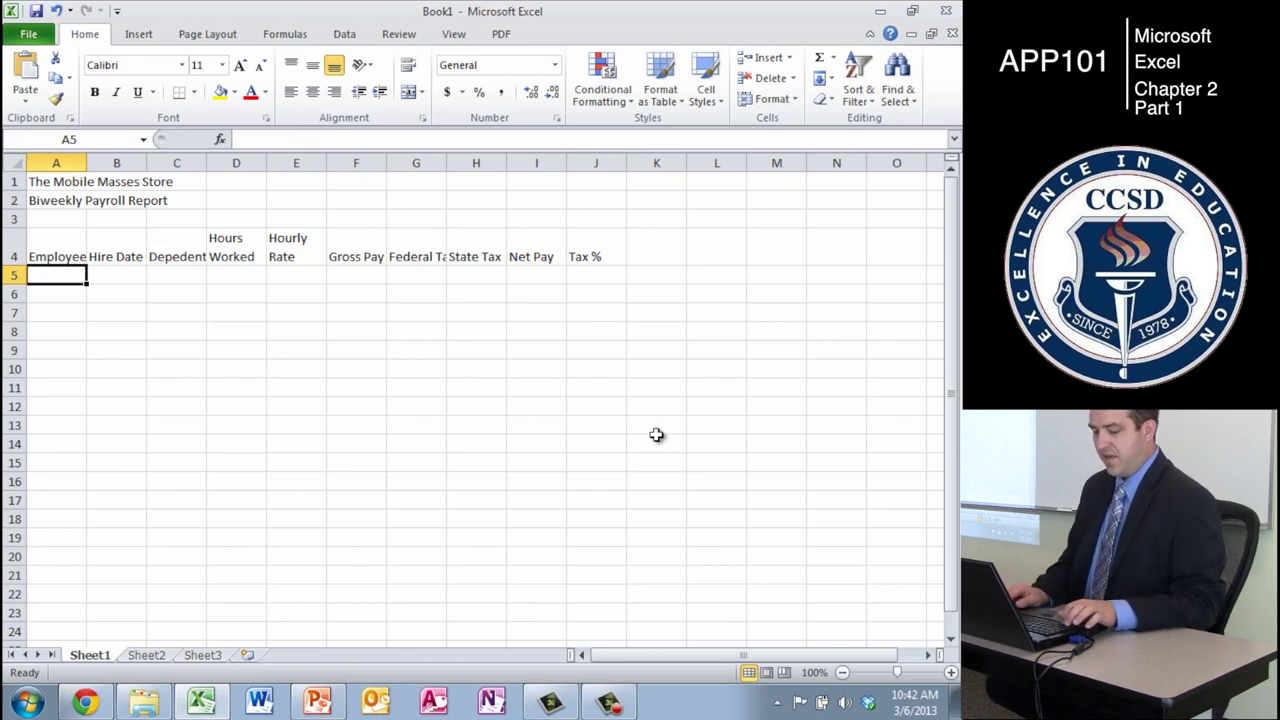
- Copy headings B4:J4 and paste them one column right into C4:K4
key(Right)
key(Up)
key(shift+Right)
key(shift+Right)
key(shift+Right)
key(shift+Right)
key(shift+Right)
key(shift+Right)
key(shift+Right)
key(shift+Right)
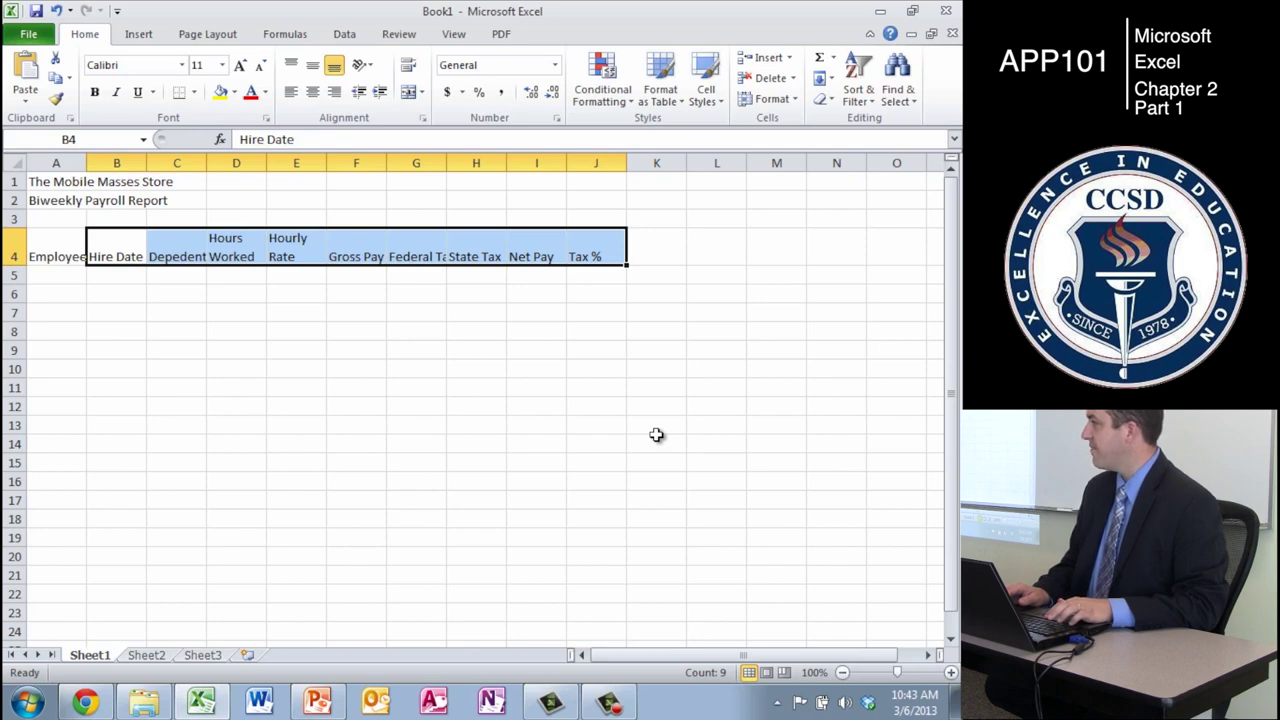
key(ctrl+c)
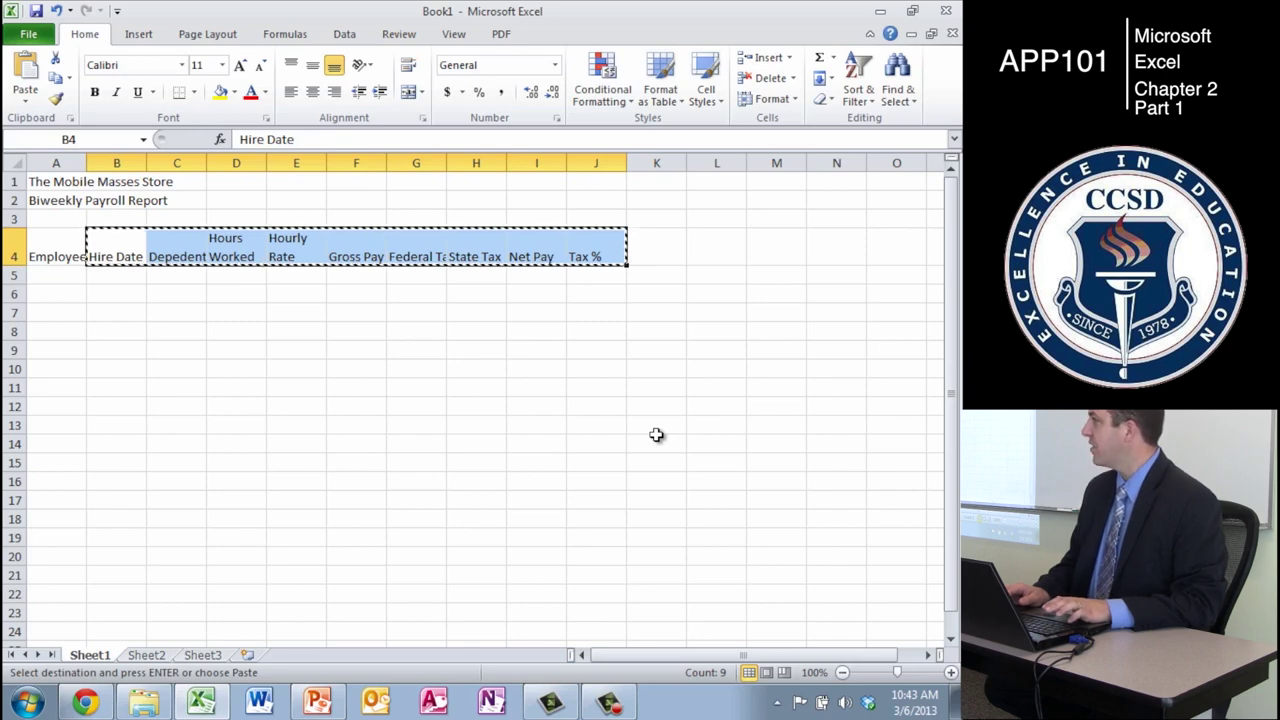
key(Right)
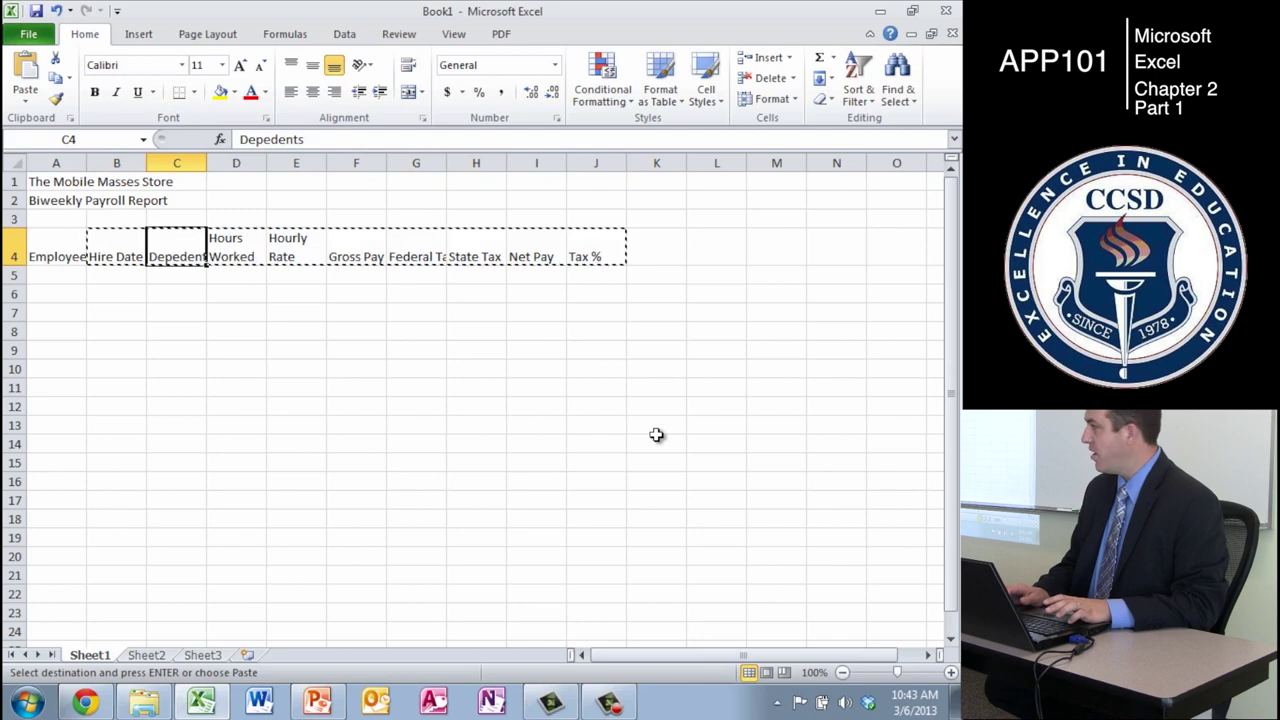
key(shift+Right)
key(shift+Right)
key(shift+Right)
key(shift+Right)
key(shift+Right)
key(shift+Right)
key(shift+Right)
key(shift+Right)
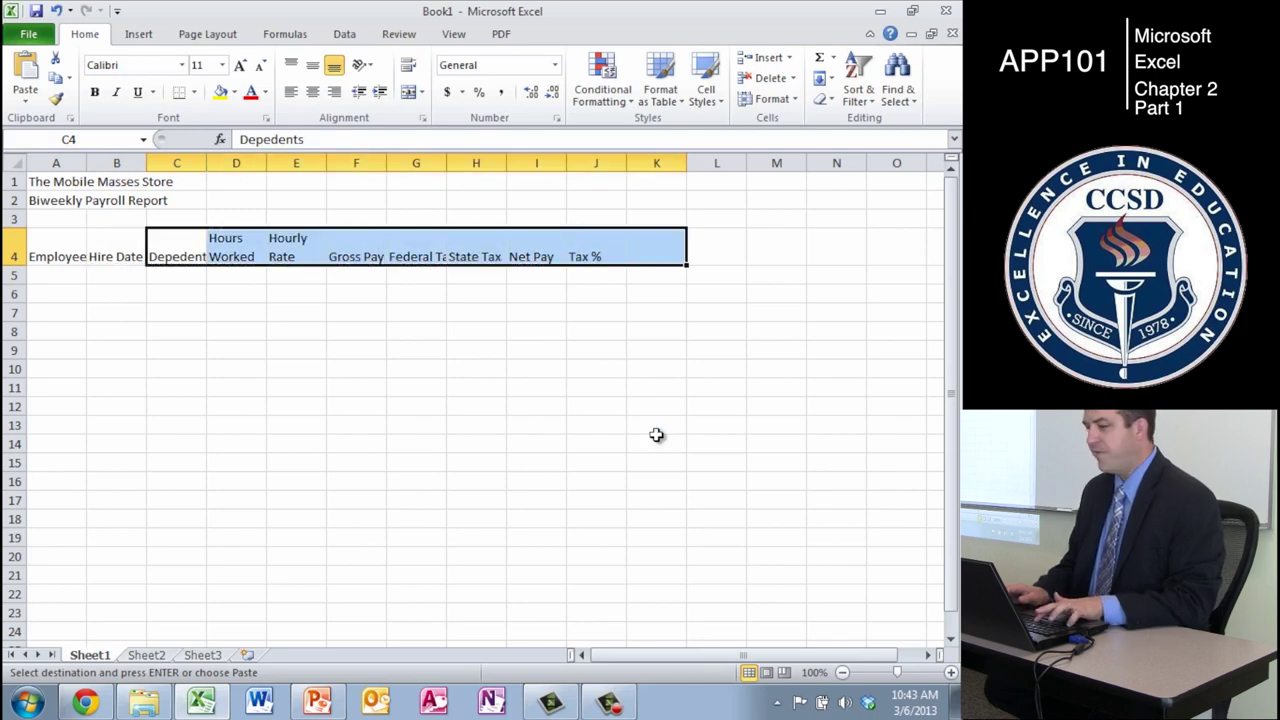
key(Return)
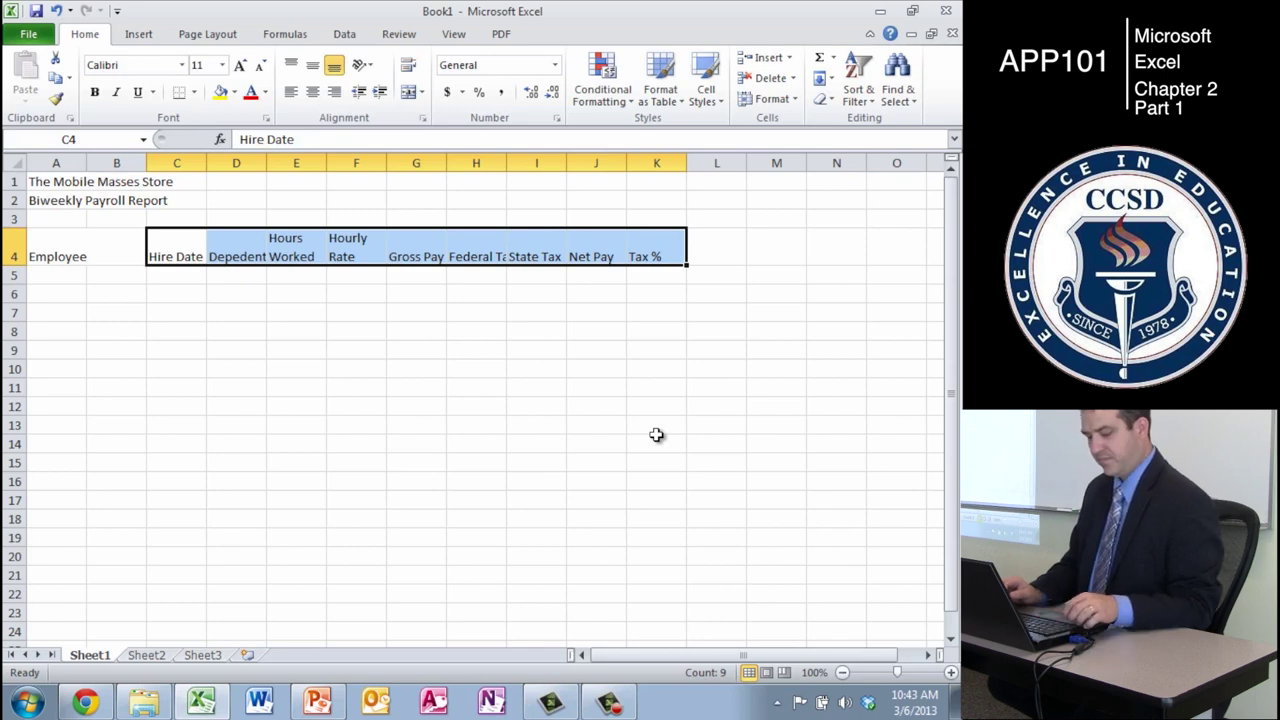
- Undo the heading shift so row 4 ends at Net Pay, then go to A5
key(ctrl+x)
key(Left)
key(ctrl+v)
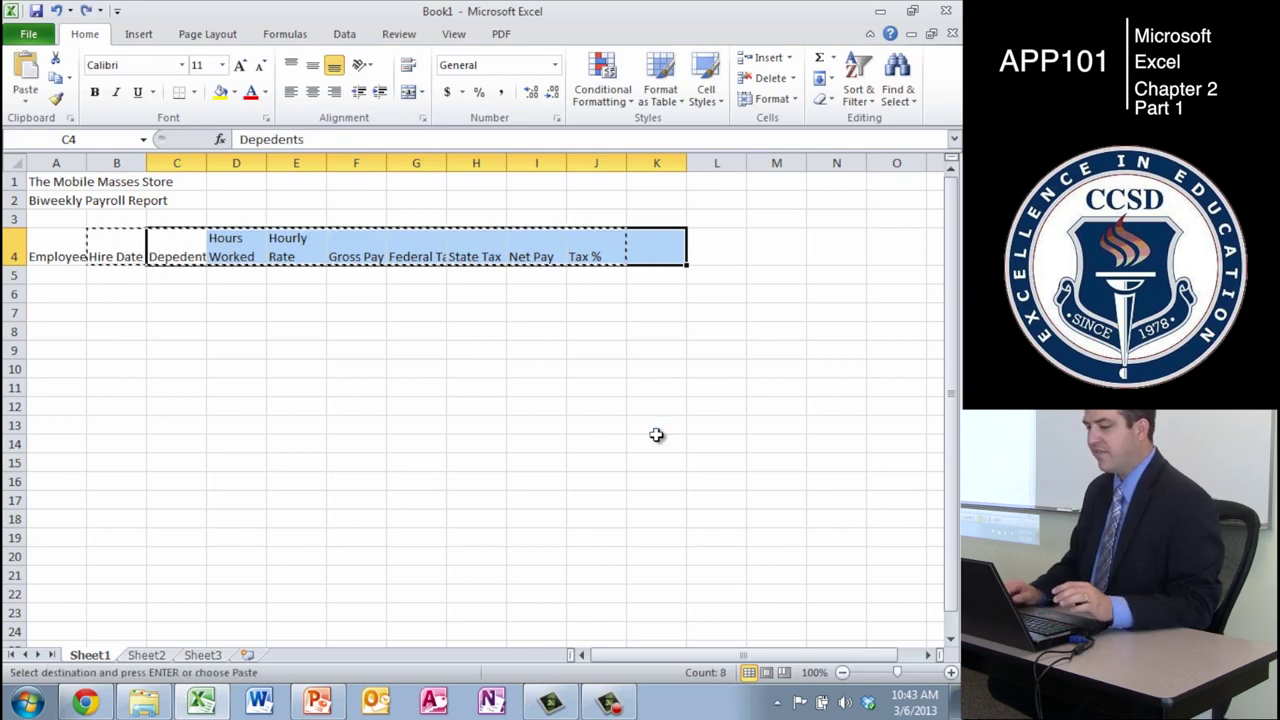
key(Return)
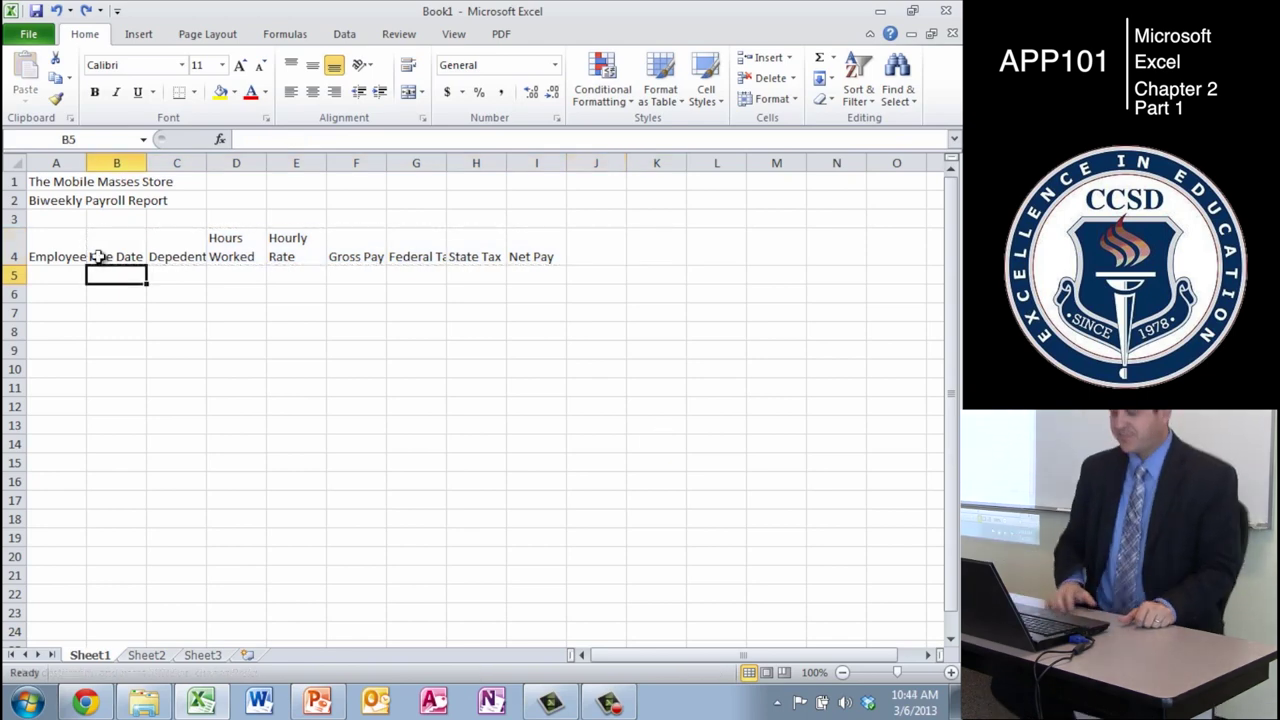
key(Left)
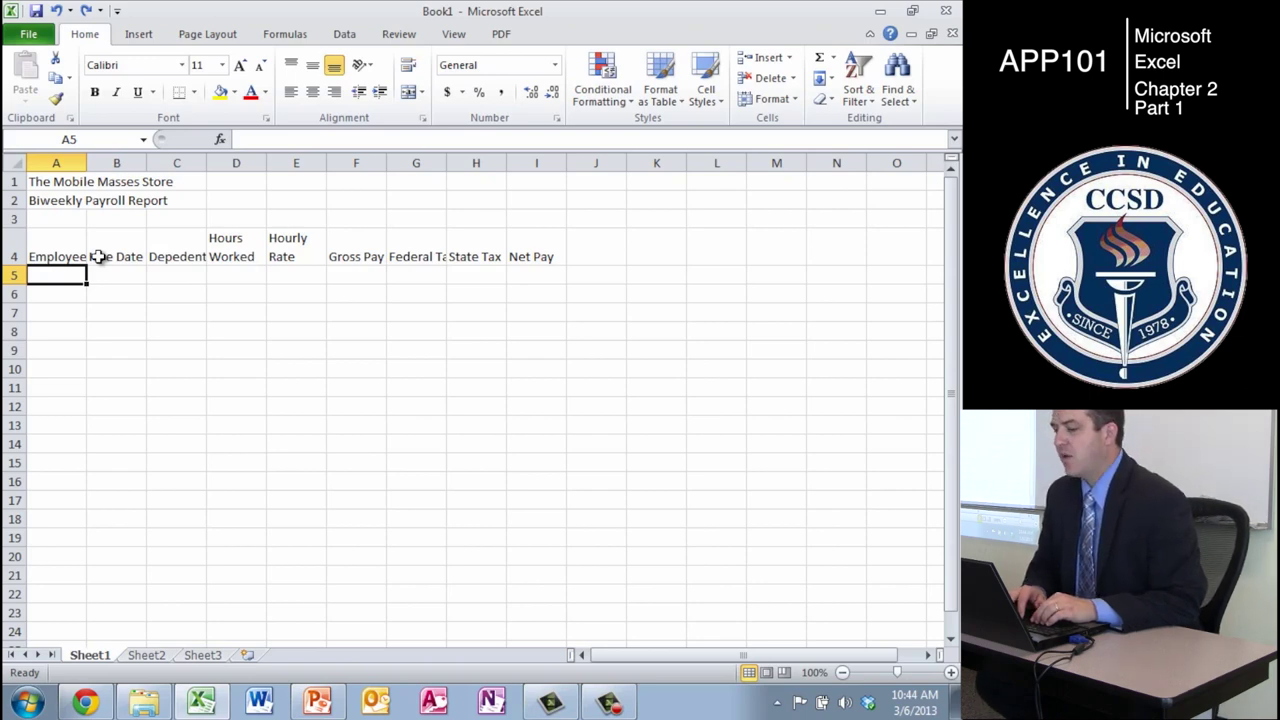
- Enter the first five employee names, surname first, in A5:A9
key(Right)
key(Right)
key(Right)
key(Right)
key(Down)
key(Down)
key(Down)
key(Down)
key(Left)
key(Left)
key(Left)
key(Up)
key(Up)
key(Up)
key(Up)
key(Left)
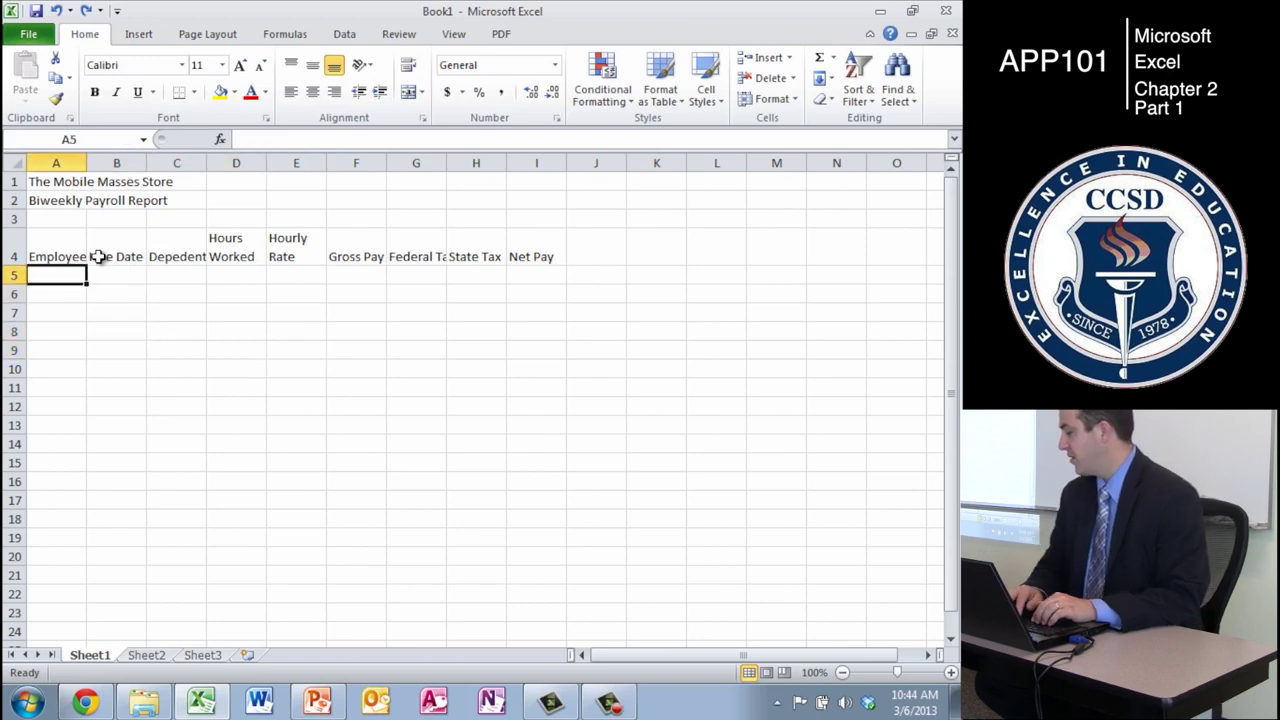
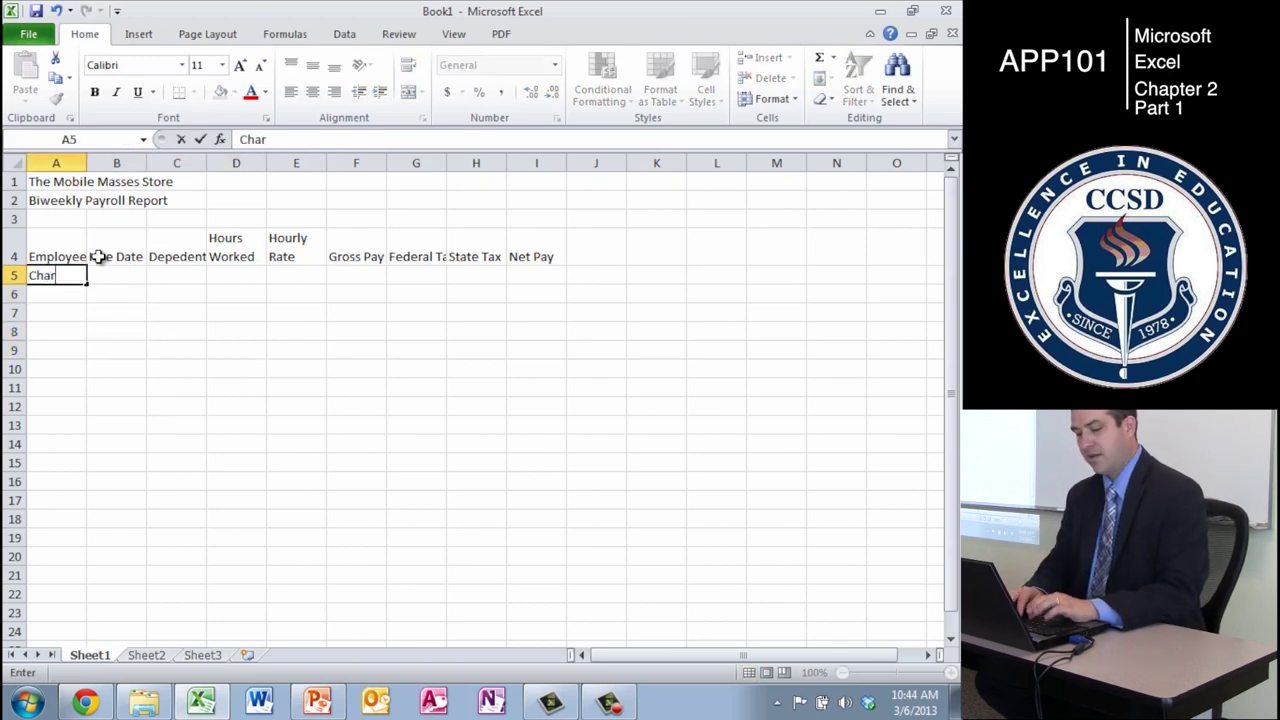
key(Return)
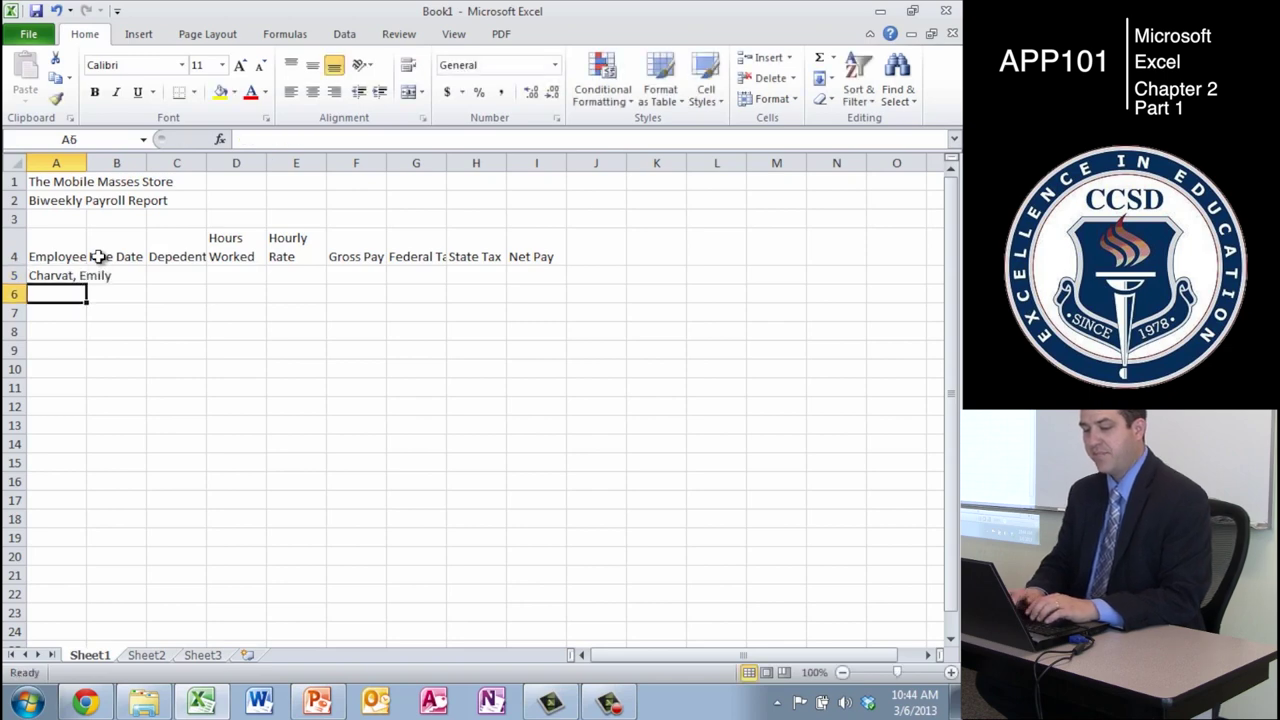
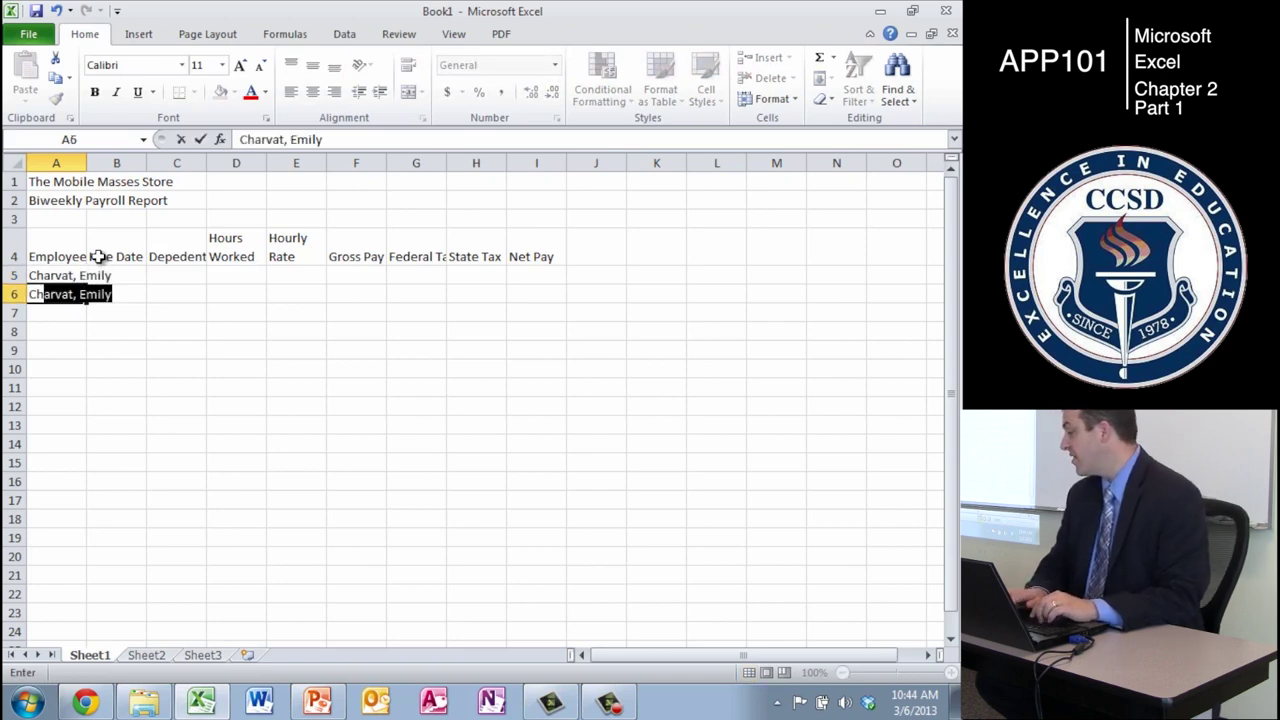
key(Return)
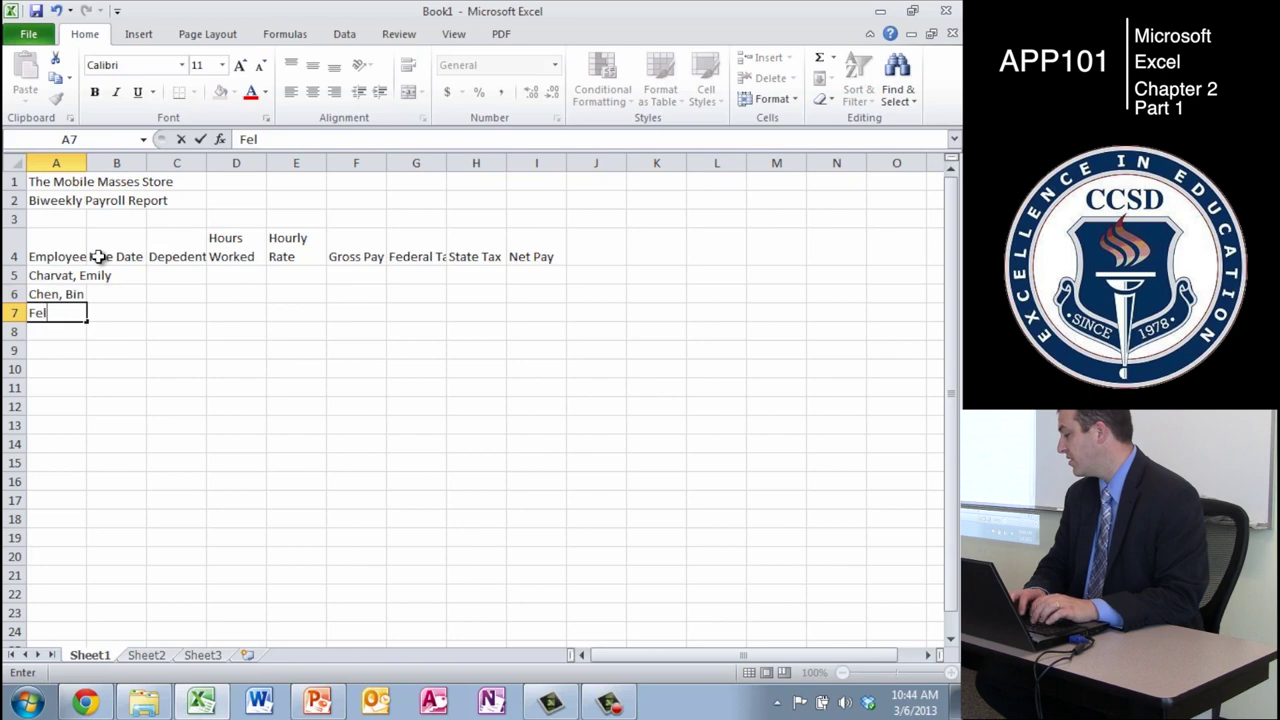
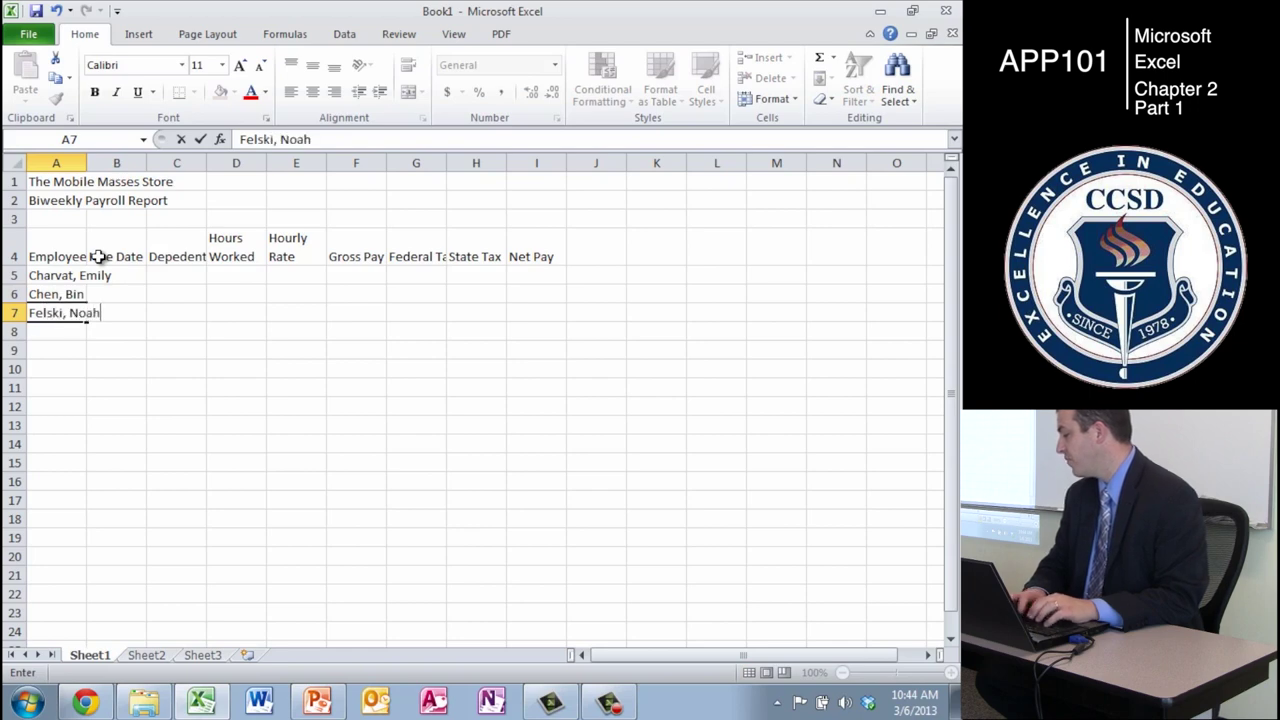
key(Return)
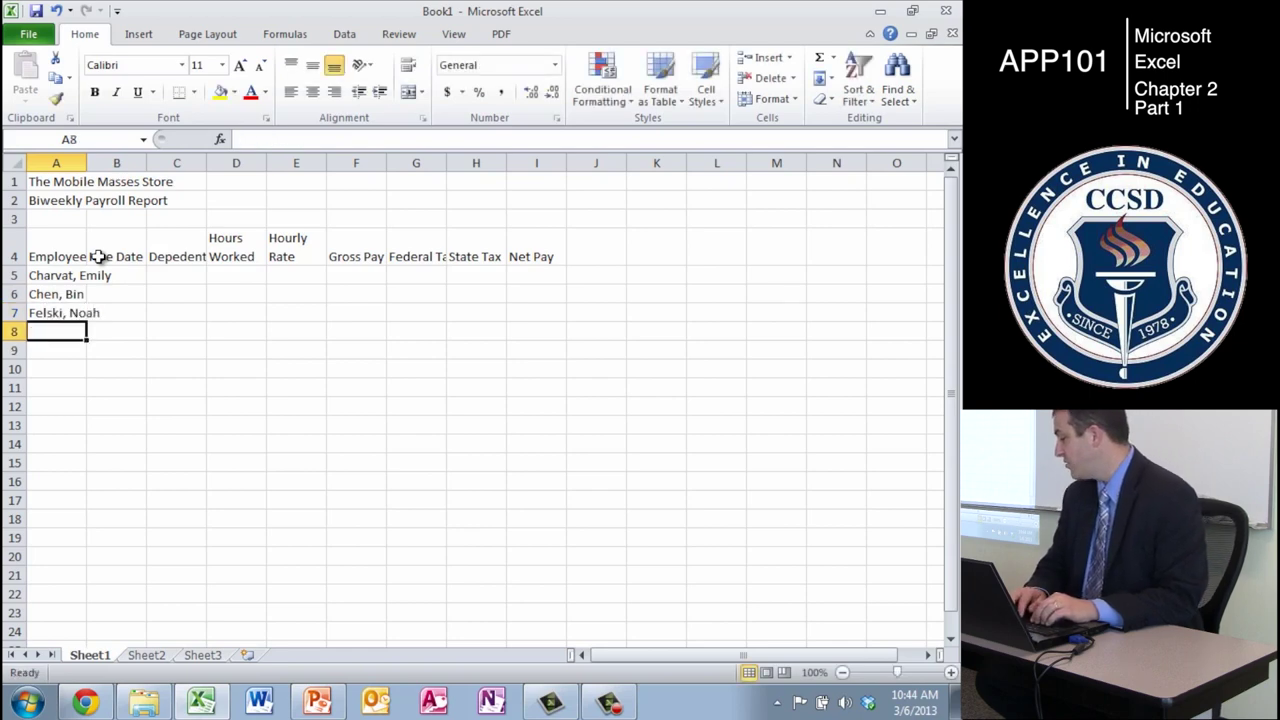
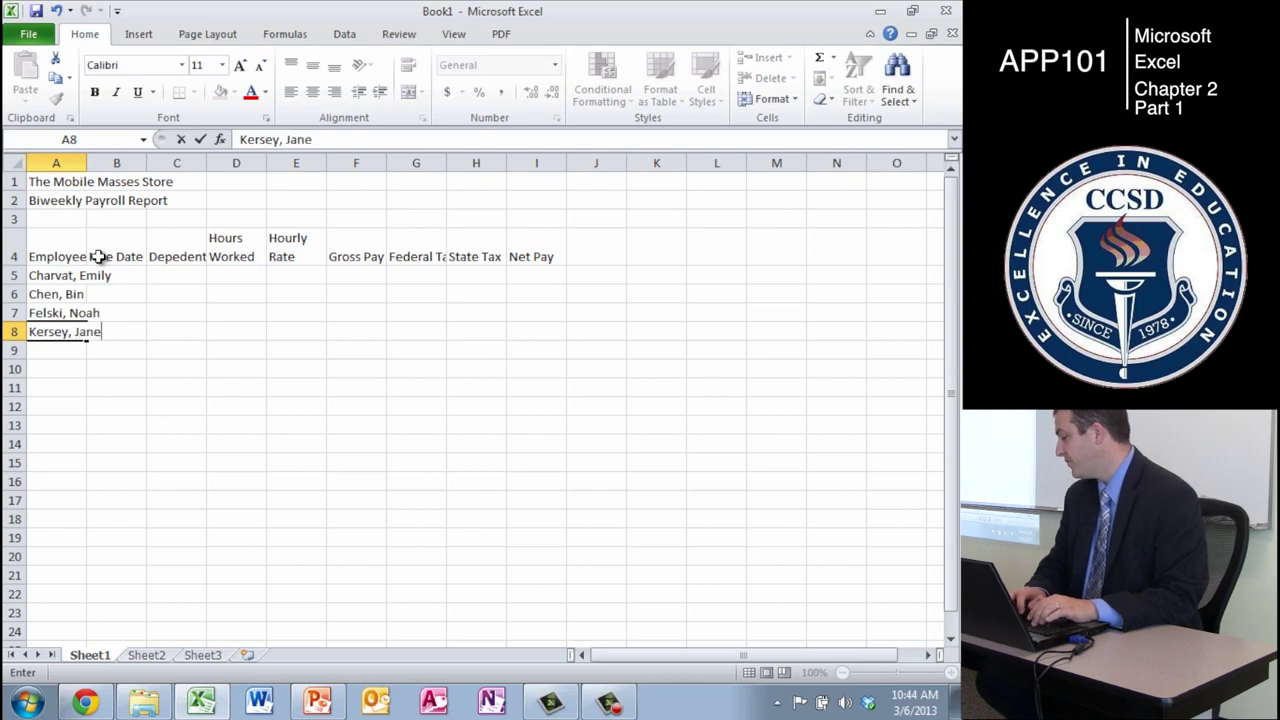
key(Return)
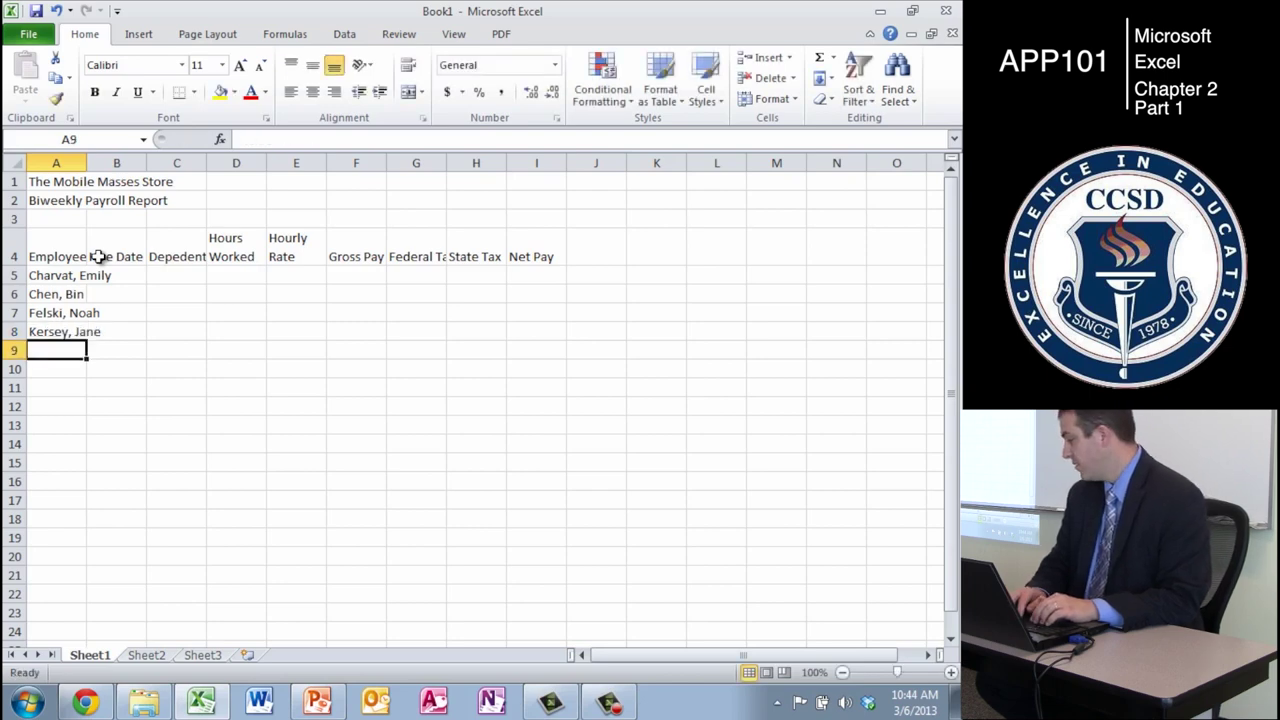
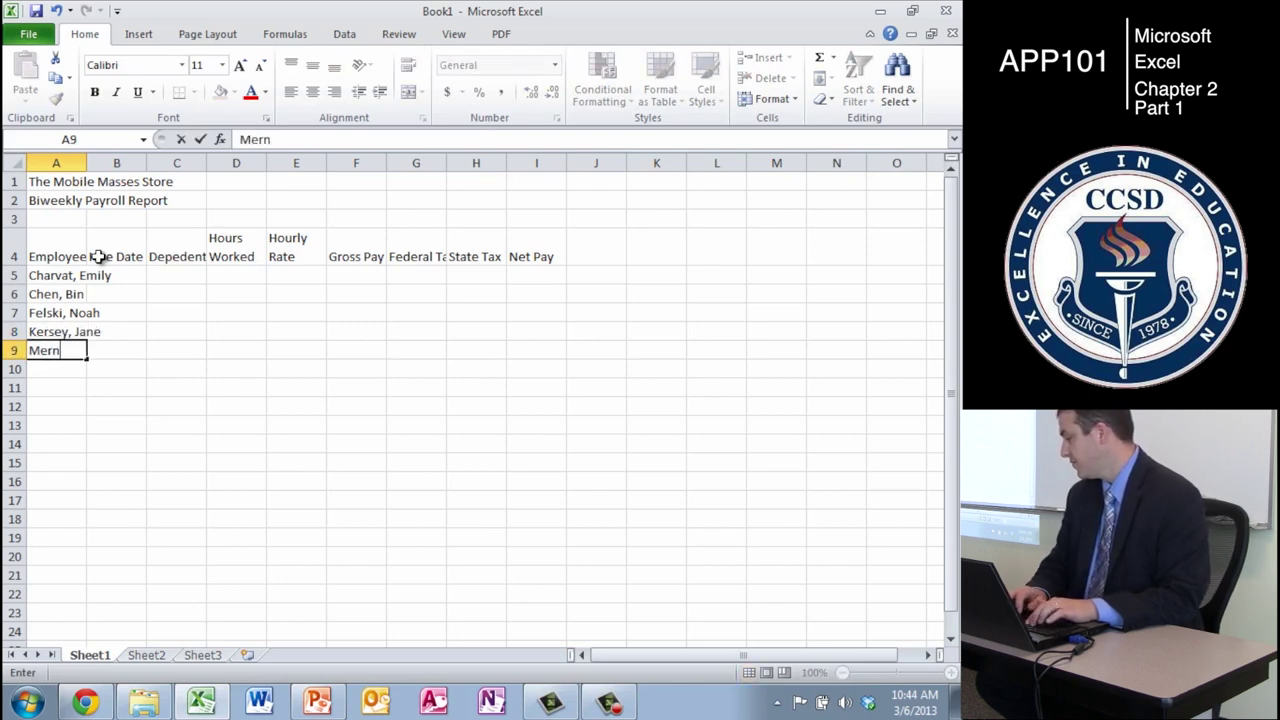
key(Return)
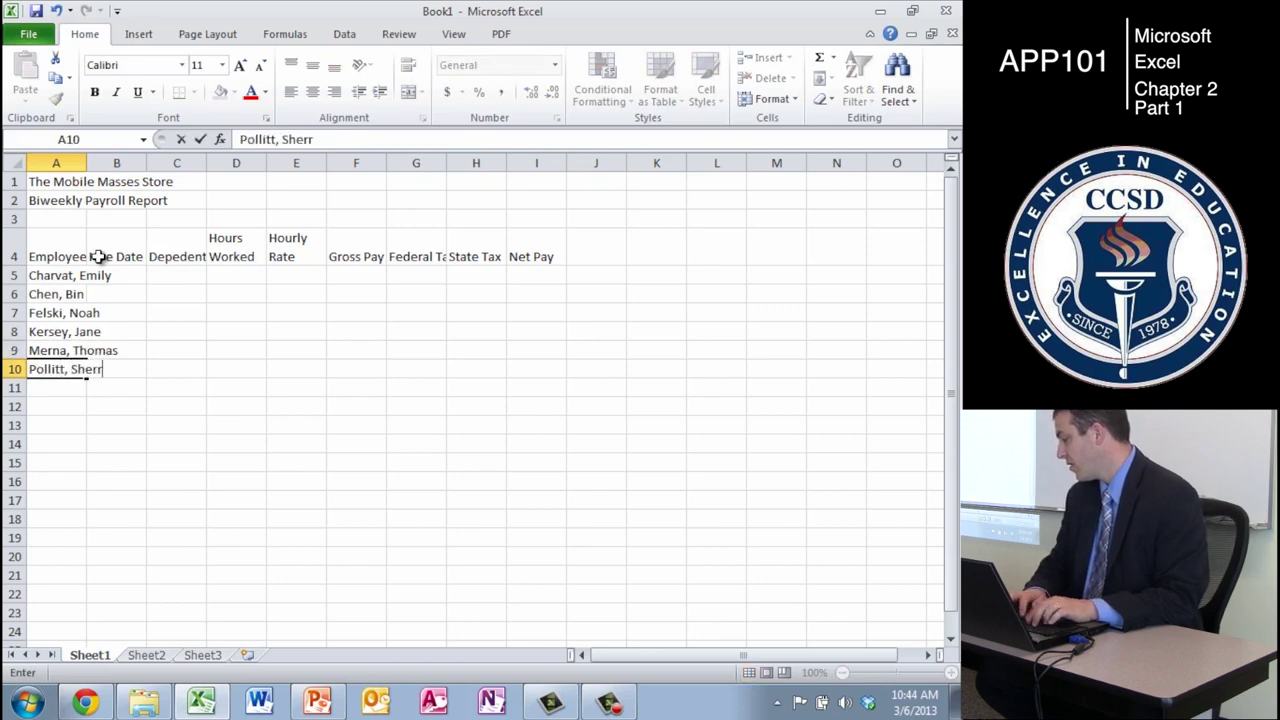
- Enter the remaining four employee names, surname first, in A10:A13
key(Return)
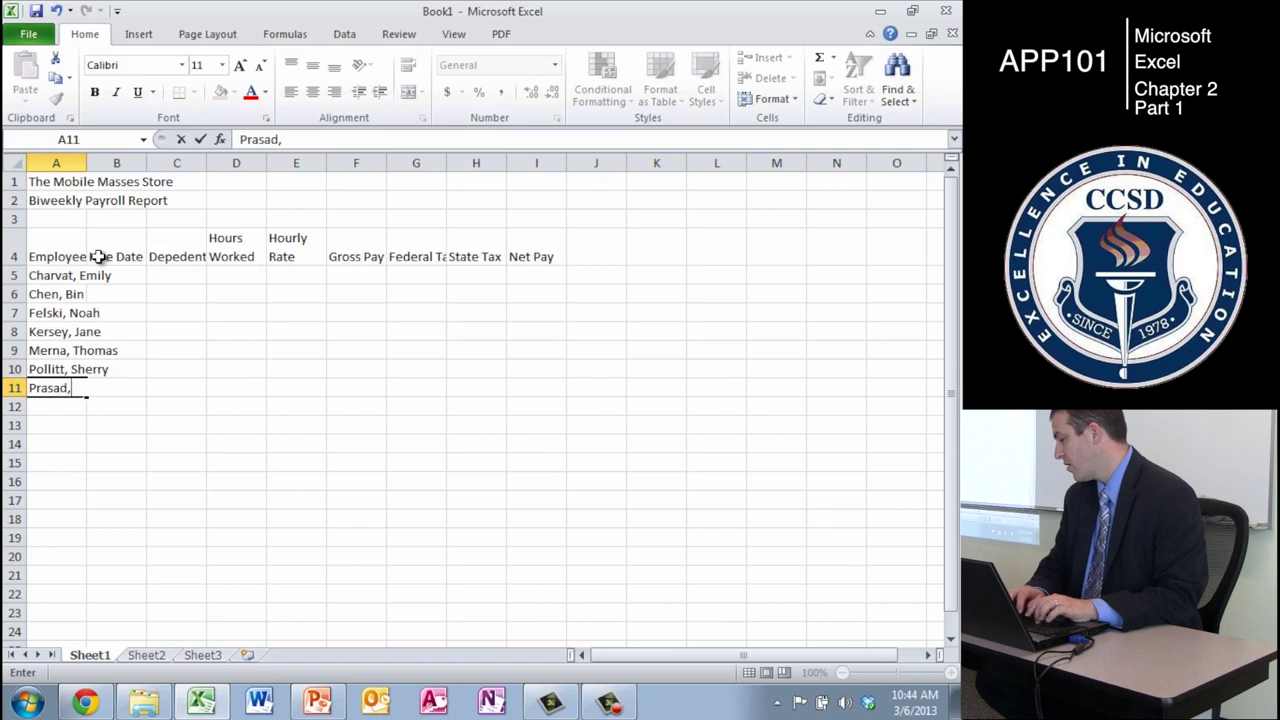
key(Return)
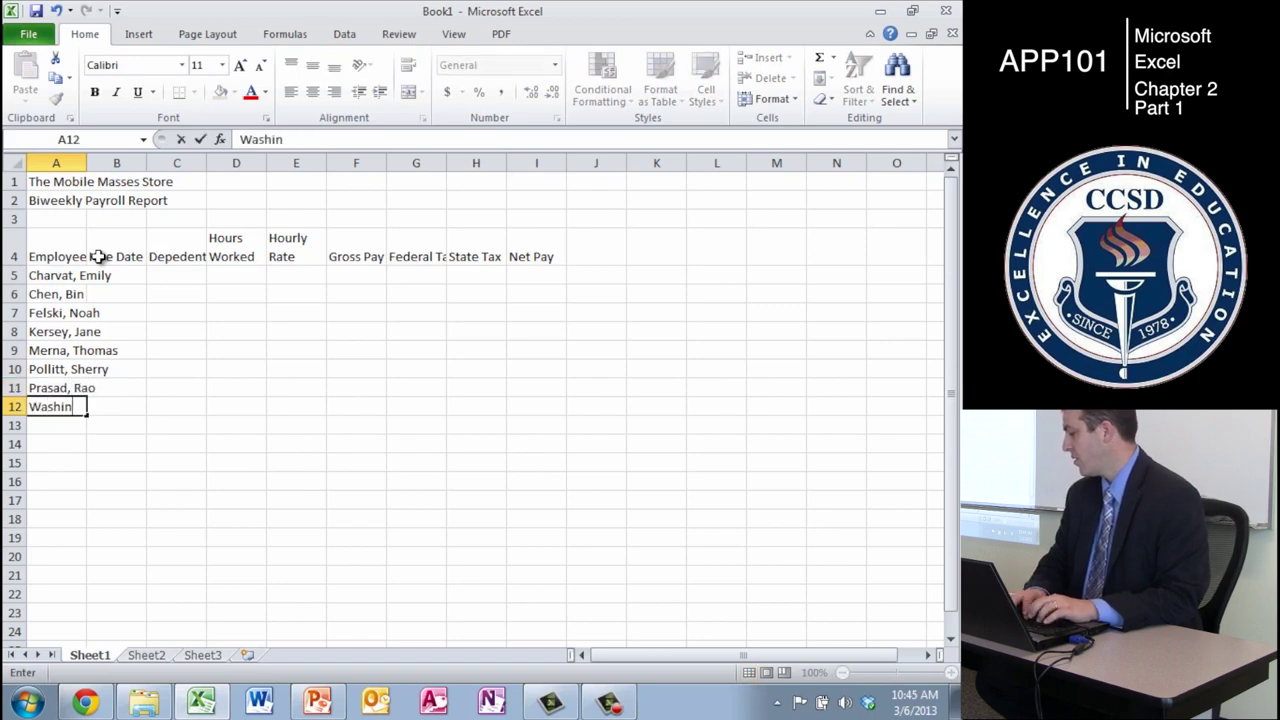
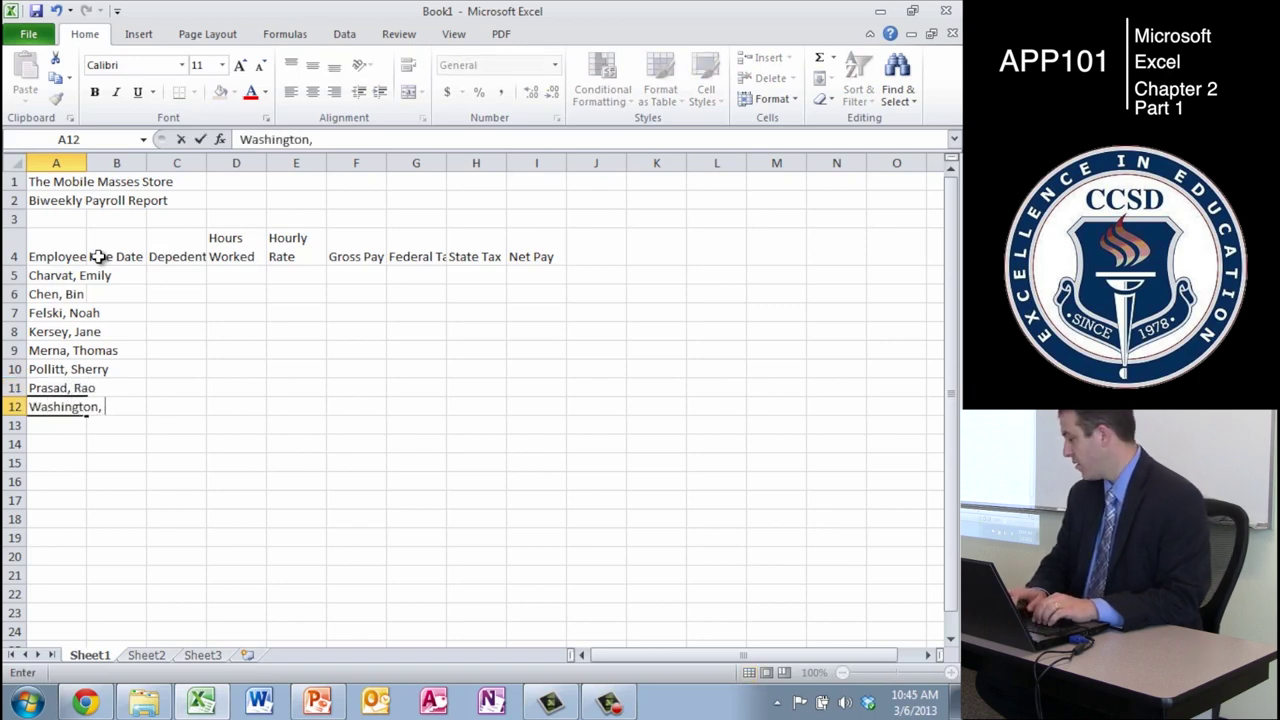
key(Return)
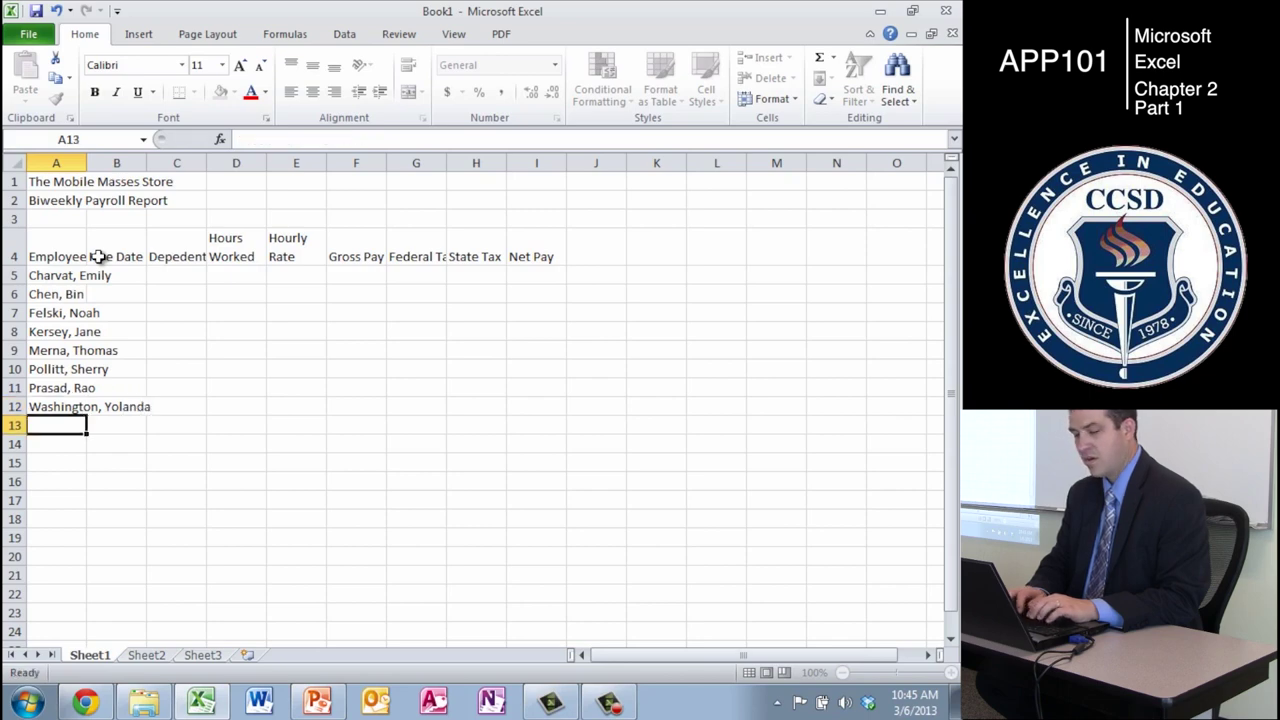
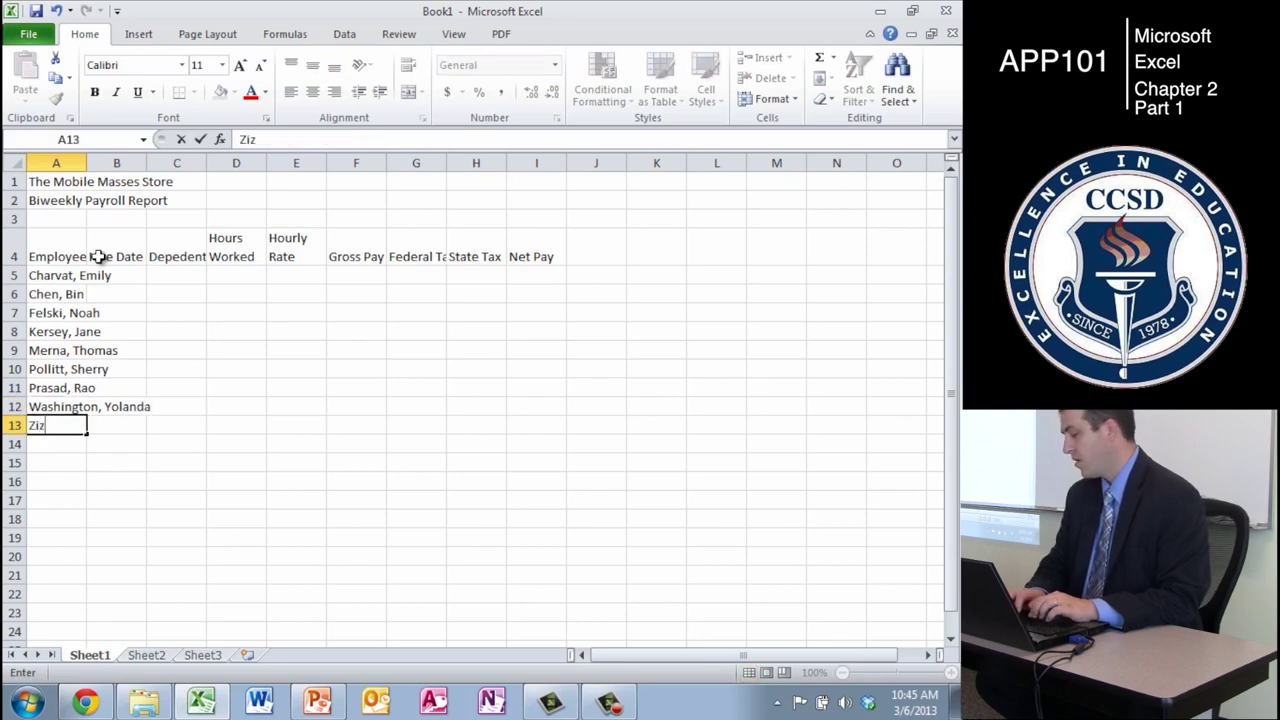
key(Return)
key(Up)
key(Up)
key(Right)
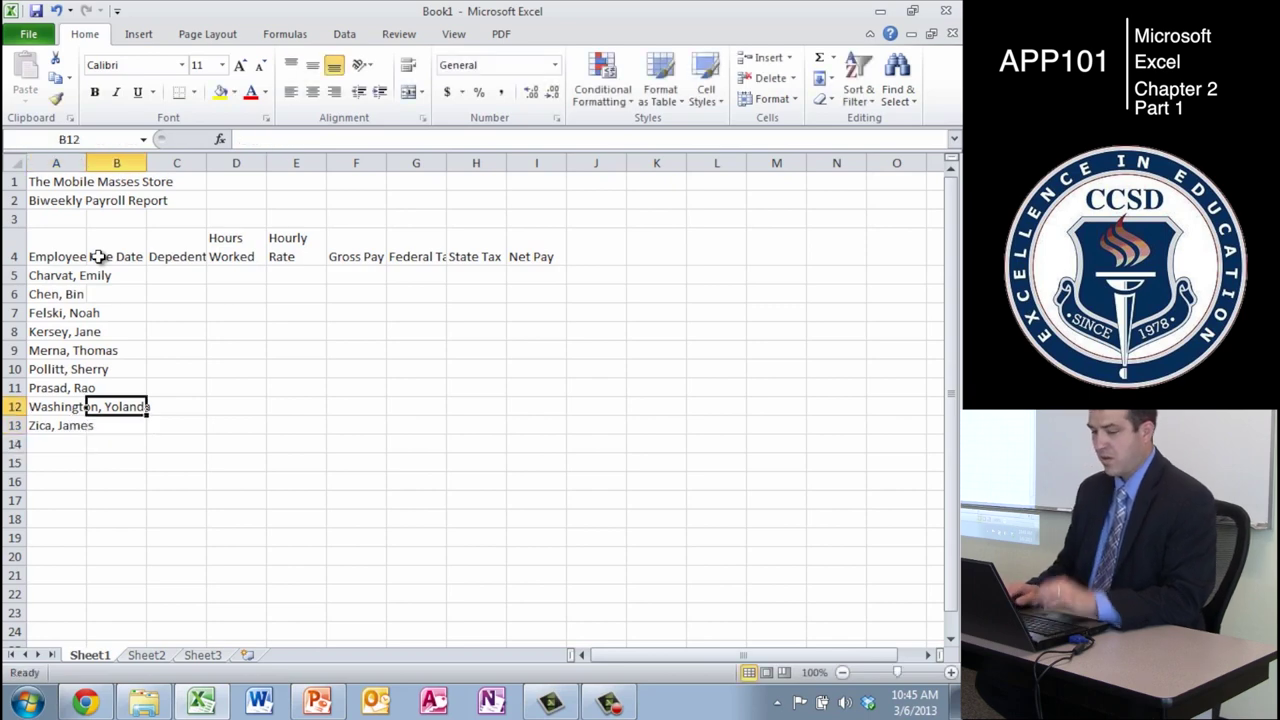
- Enter hire dates 3/3/2009, 6/14/2010, 10/11/08, 3/4/2011 and 1/15/10 in B5:B9
key(Up)
key(Up)
key(Up)
key(Up)
key(Up)
key(Up)
key(Up)
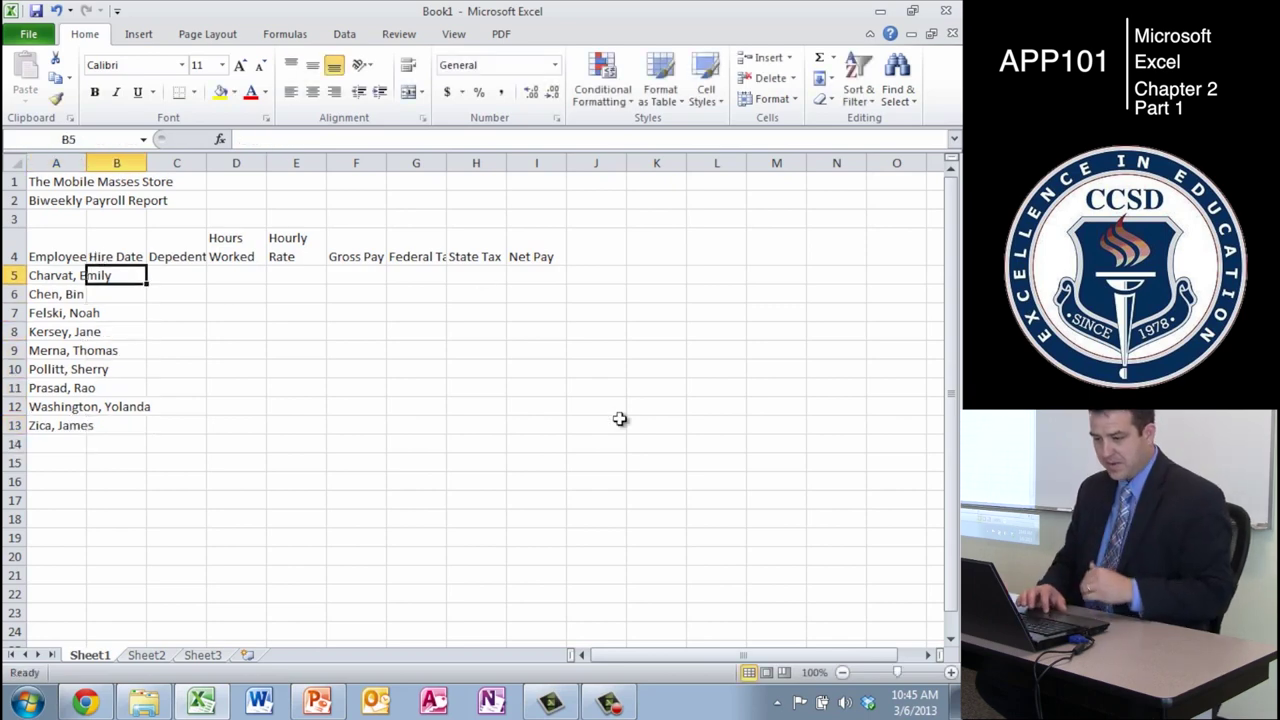
text(3/3/2009)
key(Return)
text(6/14/)
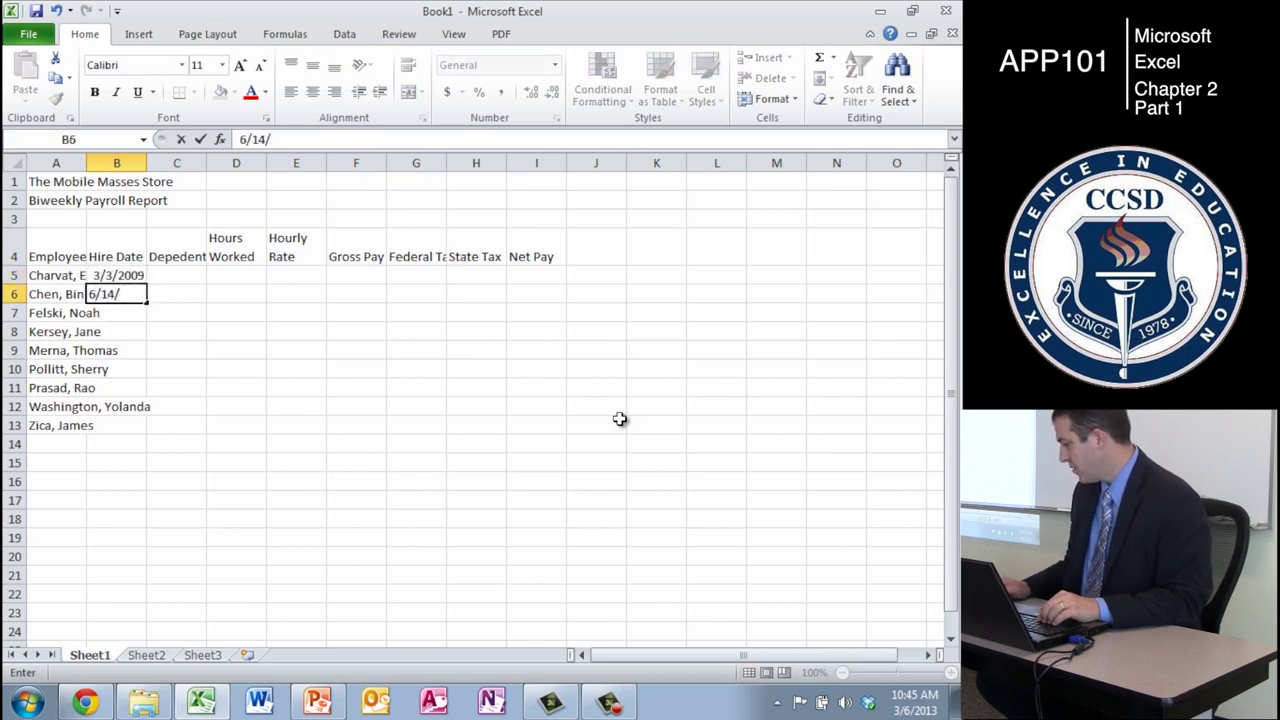
text(2010)
key(Return)
text(10/11/08)
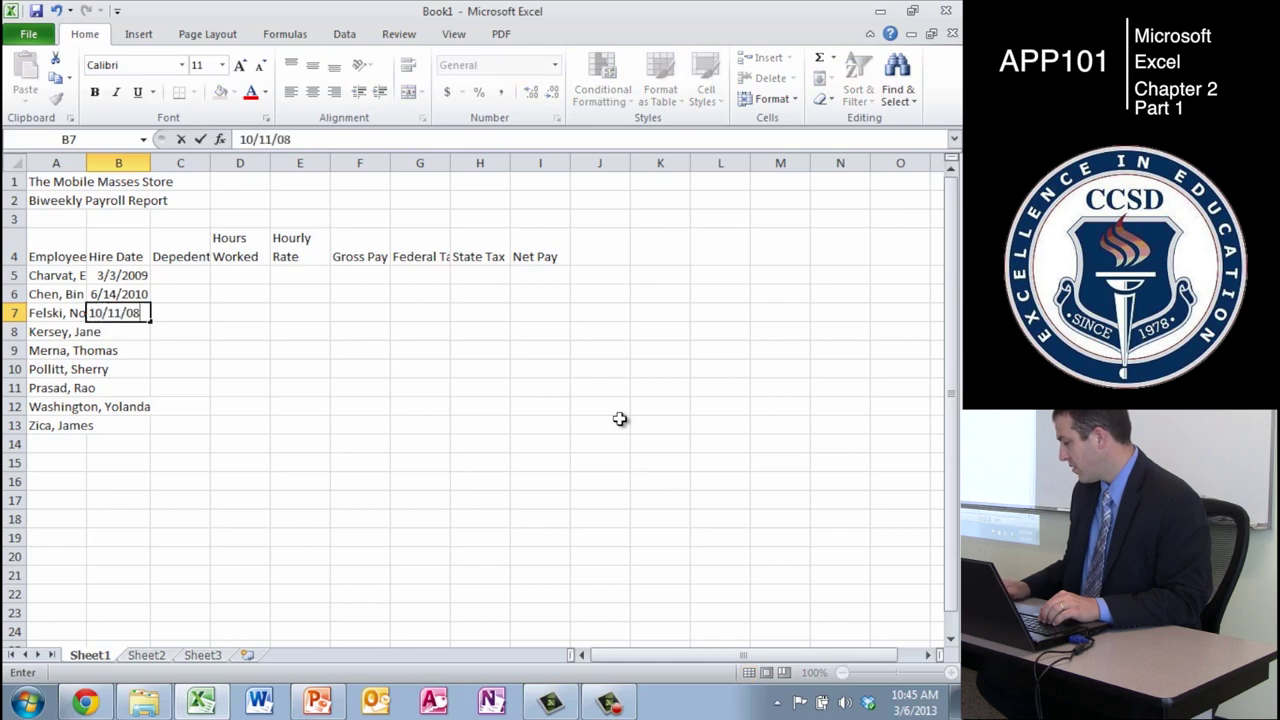
key(Return)
text(3/74)
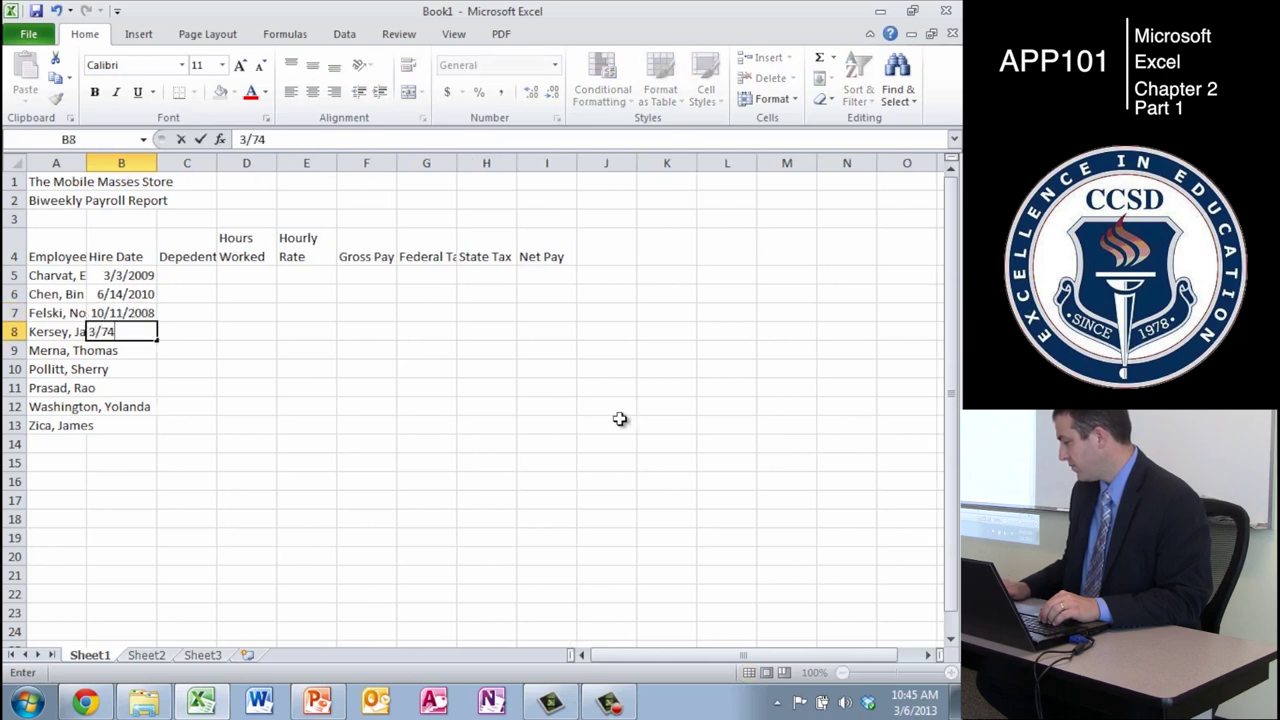
key(BackSpace)
key(BackSpace)
text(4/)
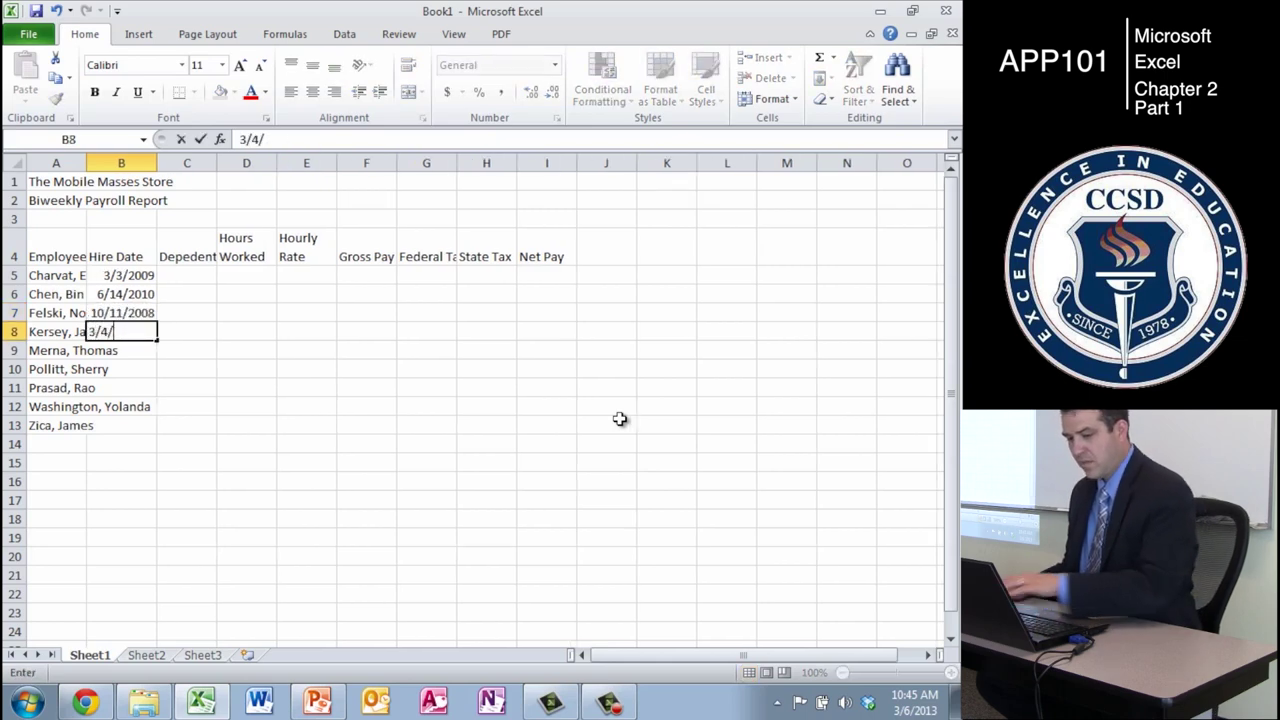
text(201)
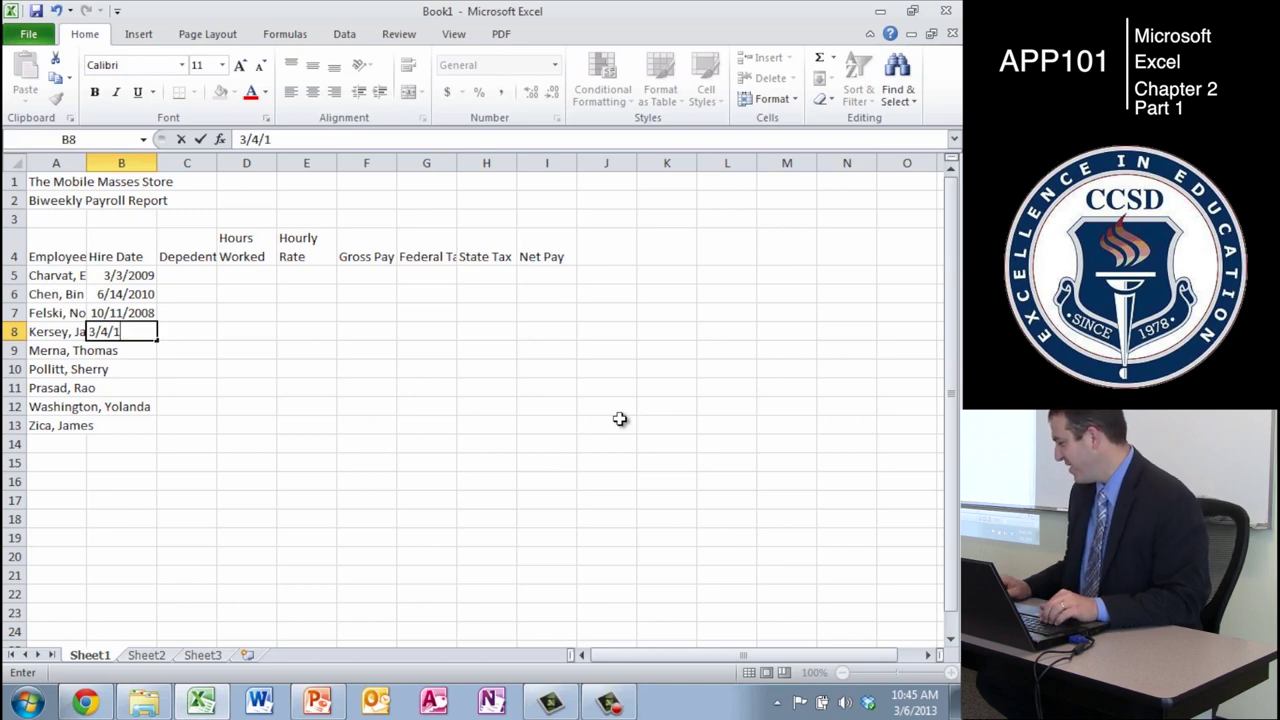
text(1)
key(Return)
text(1/15/10)
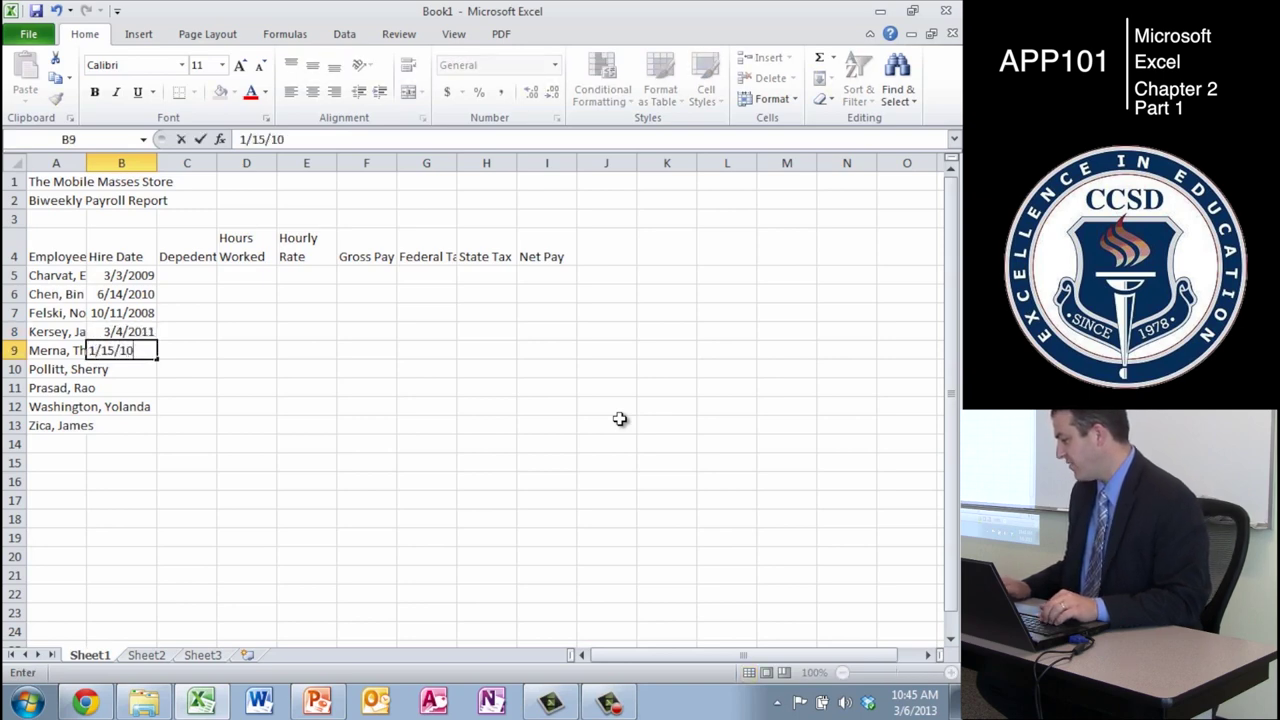
key(Return)
- Enter hire dates 11/15/2008, 2/15/08, 5/11/06 and 4/14/11 in B10:B13
text(11/)
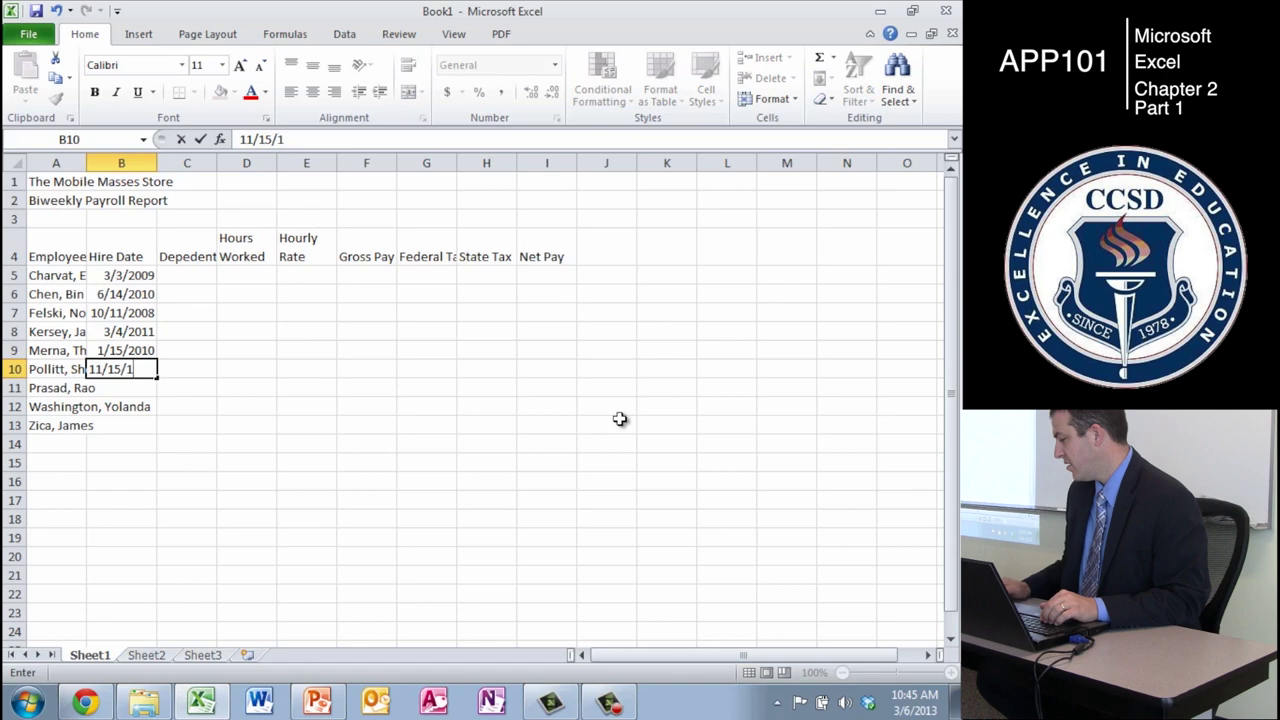
text(15/2008)
key(Return)
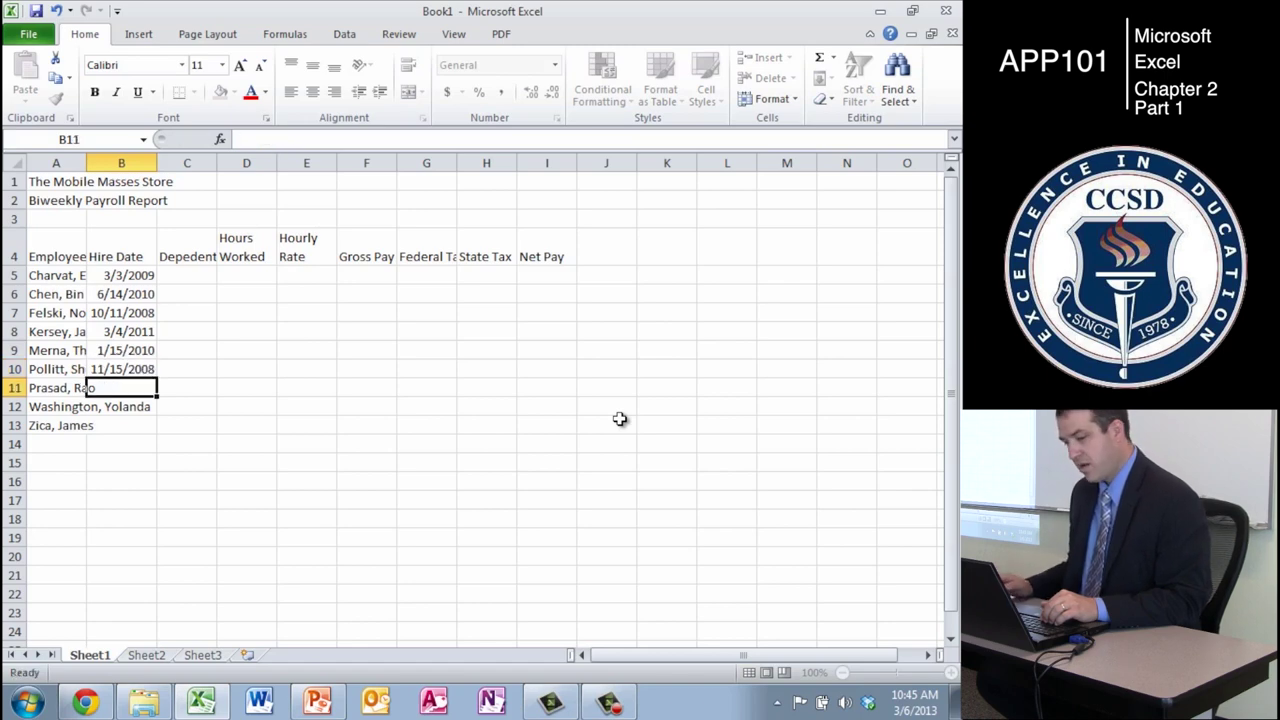
text(2/15/08)
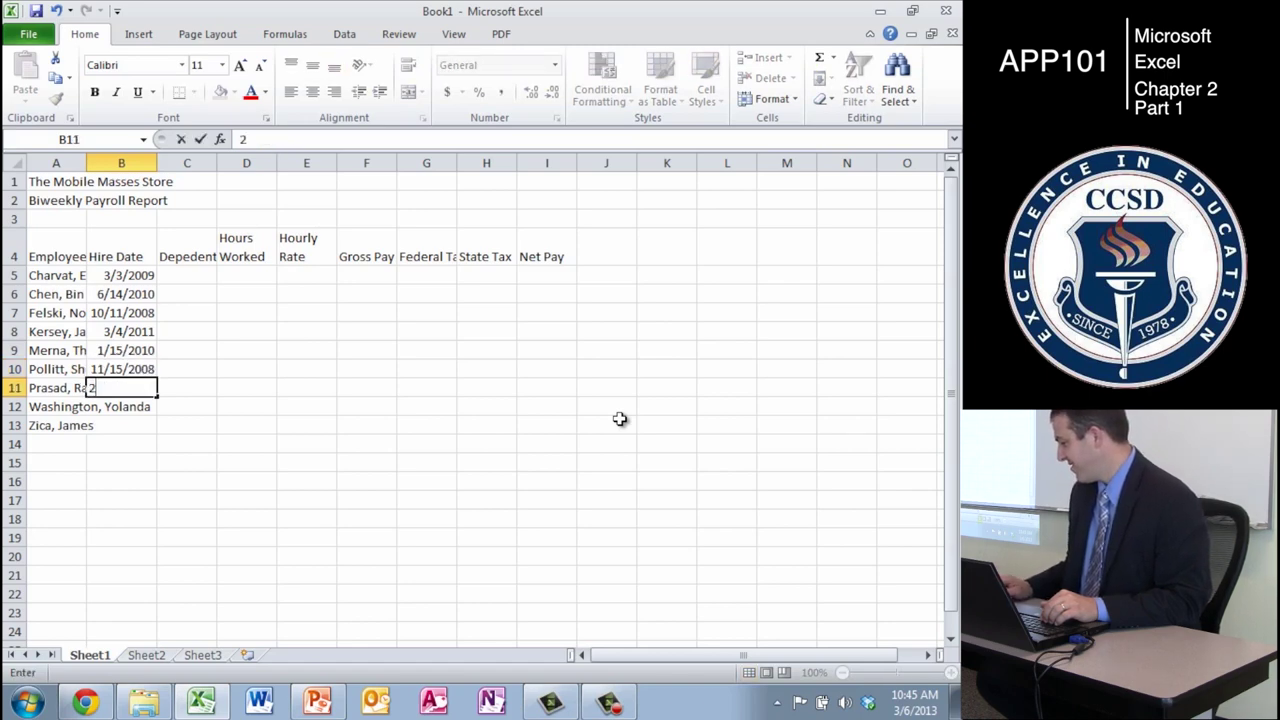
key(Return)
text(5/11/06)
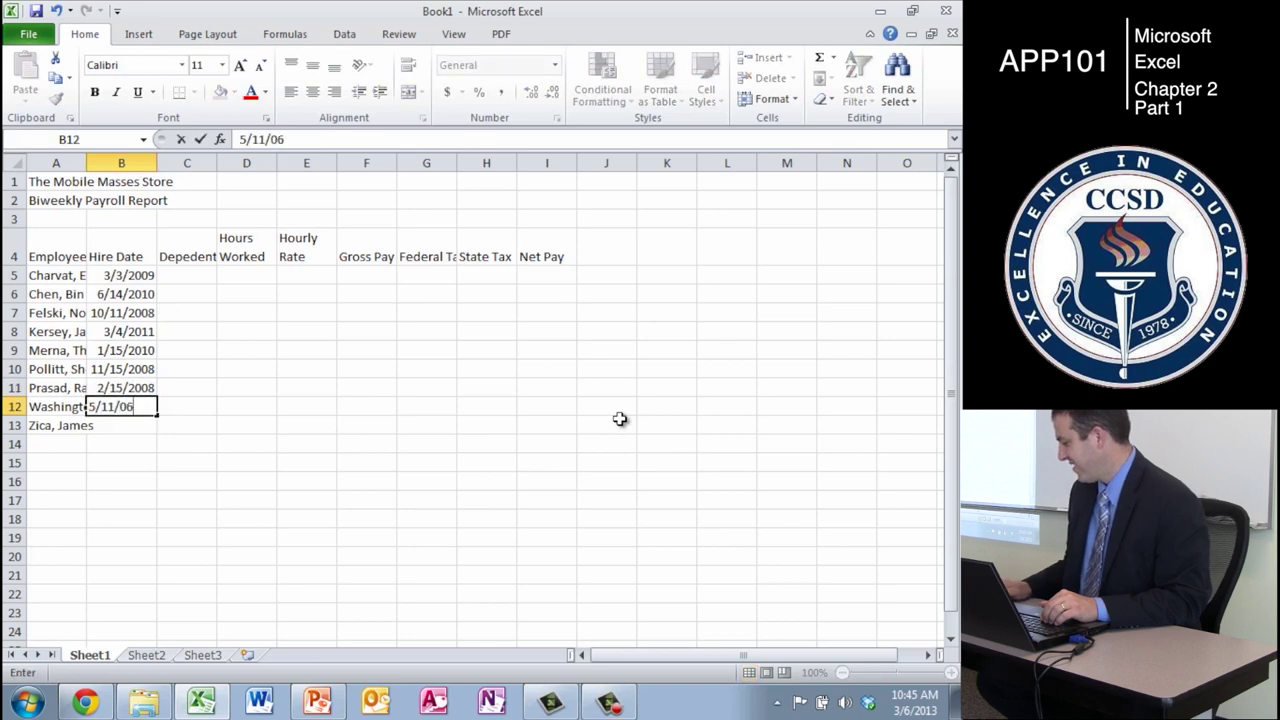
key(Return)
text(4/14/11)
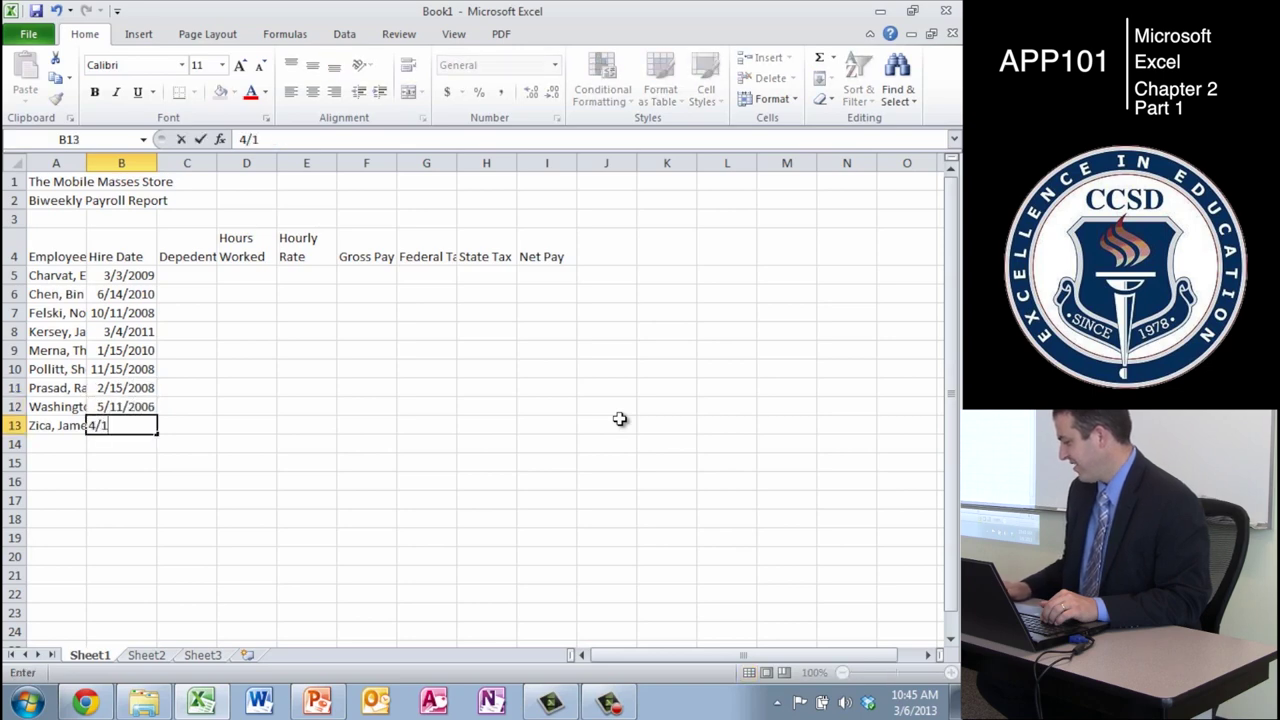
key(Return)
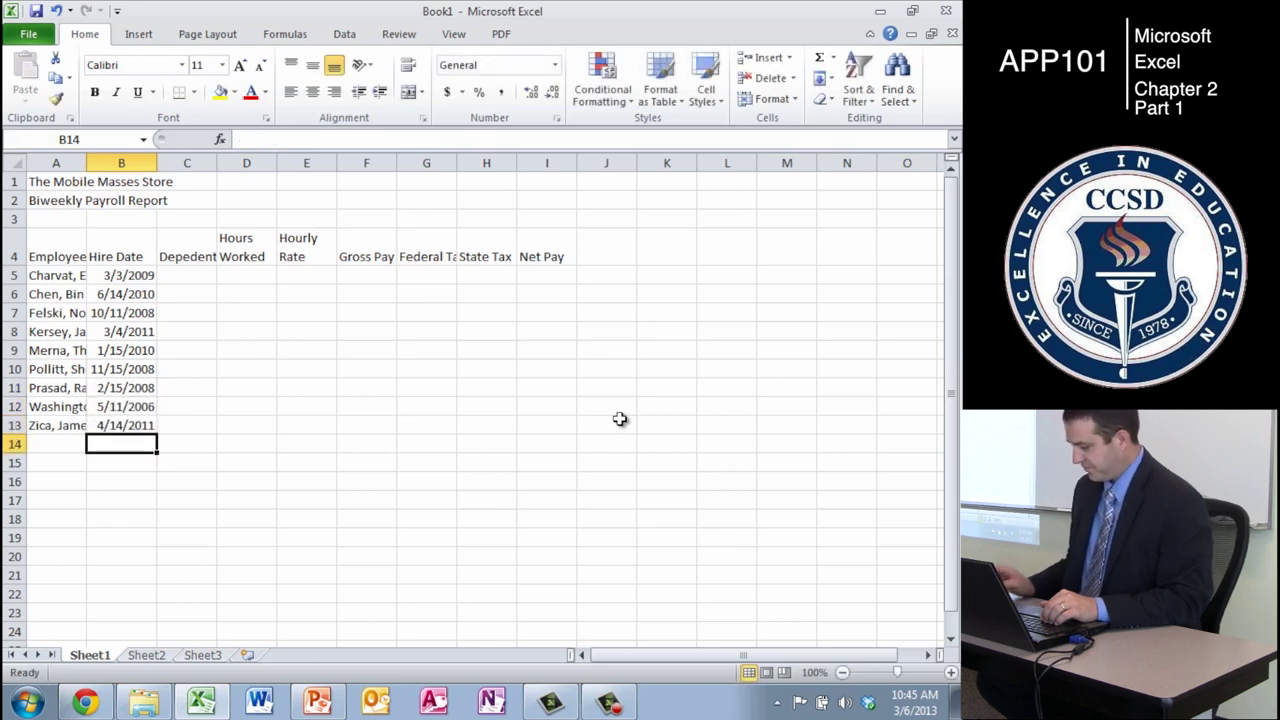
key(Up)
key(Right)
key(Up)
key(Up)
key(Up)
key(Up)
key(Up)
key(Up)
key(Up)
key(Up)
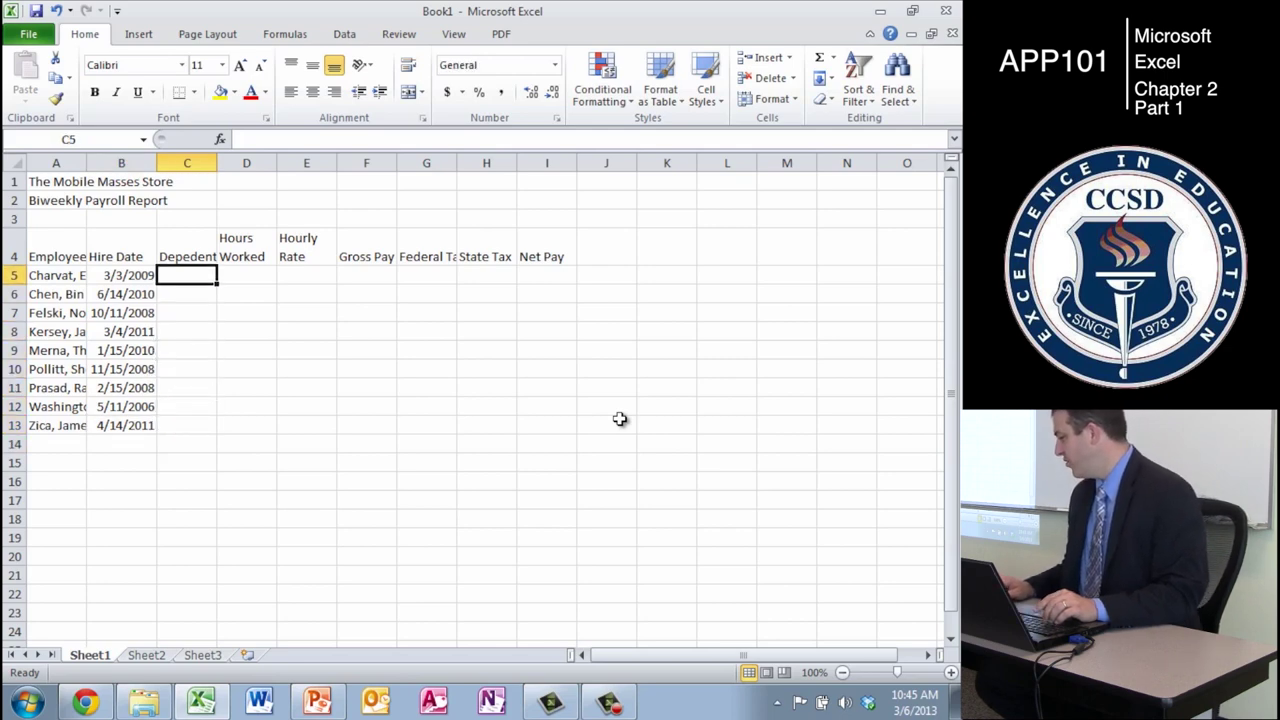
- Enter the dependents counts for all nine employees in C5:C13
text(1)
key(Return)
text(2)
key(Return)
text(0)
key(Return)
text(1)
key(Return)
text(3)
key(Return)
text(2)
key(Return)
text(0)
key(Return)
text(21)
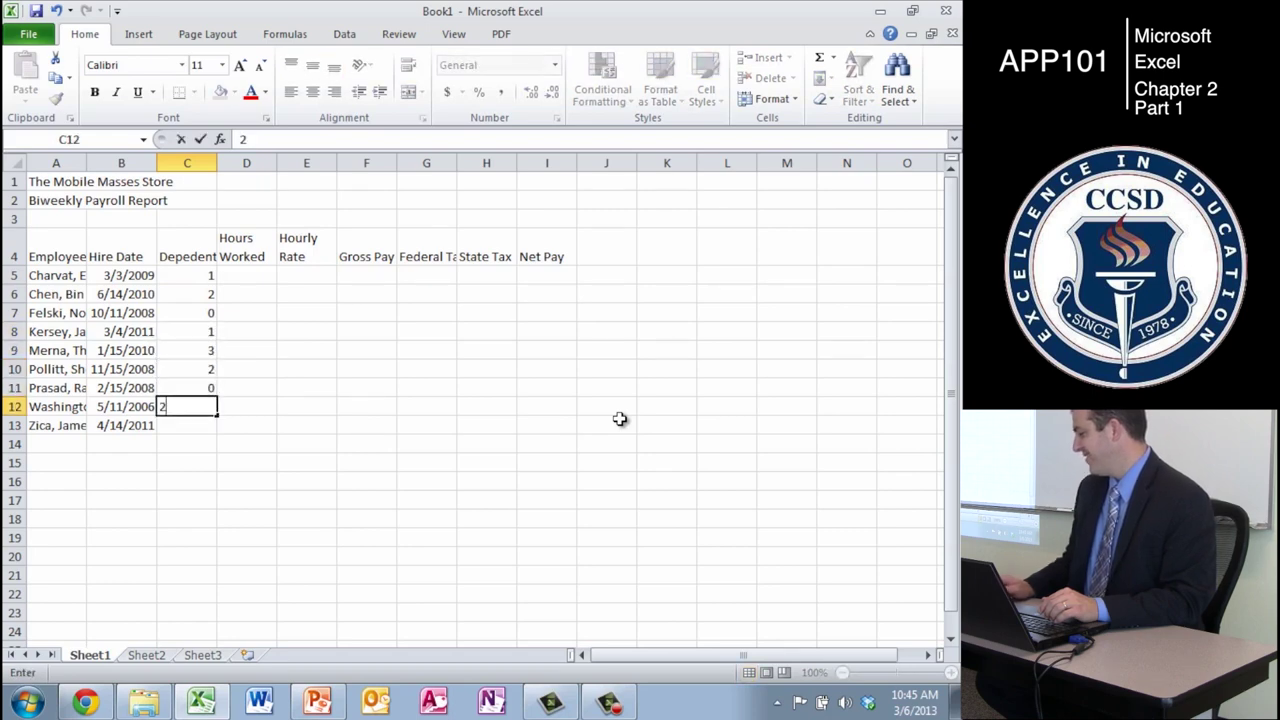
key(BackSpace)
key(Return)
text(1)
key(Return)
- Enter hours worked in D5:D13: 65.25, 80, 64.5, 68.5, 78.25, 49.25, 33.5, 79.25, 80
key(Right)
key(Up)
key(Up)
key(Up)
key(Up)
key(Up)
key(Up)
key(Up)
key(Up)
key(Up)
key(Up)
key(Down)
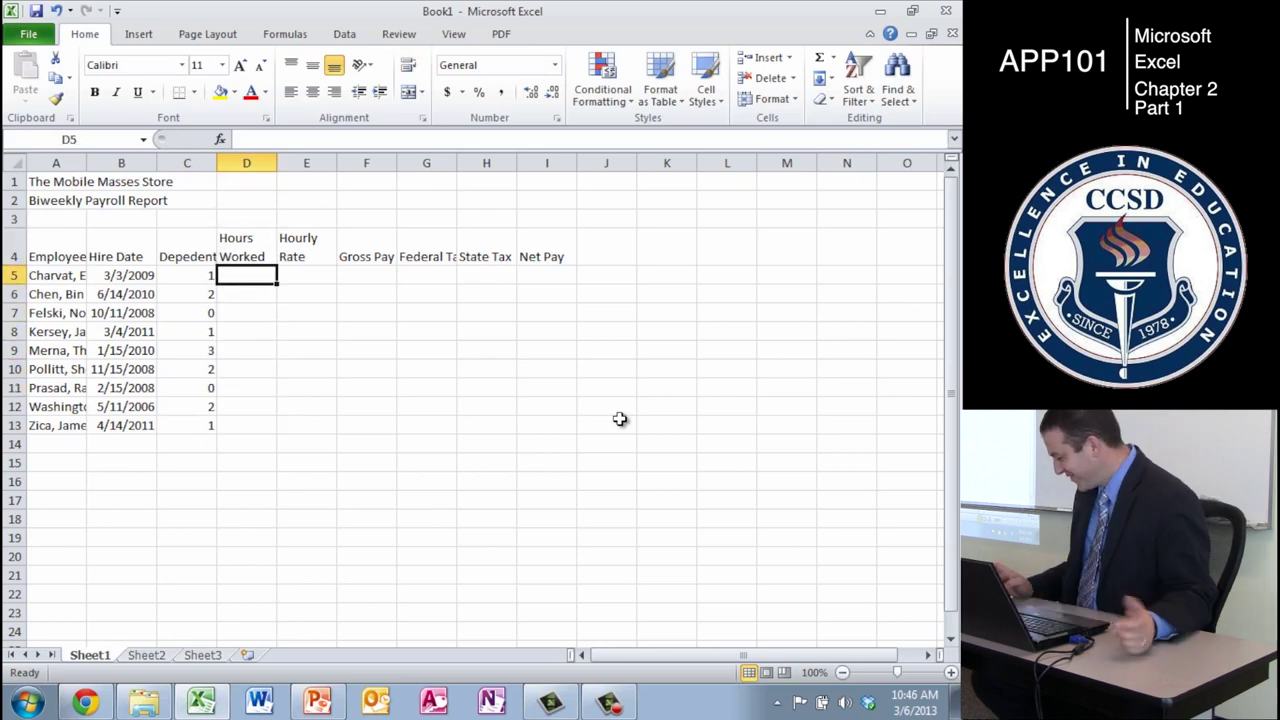
text(65.25)
key(Return)
text(80)
key(Return)
text(64.50)
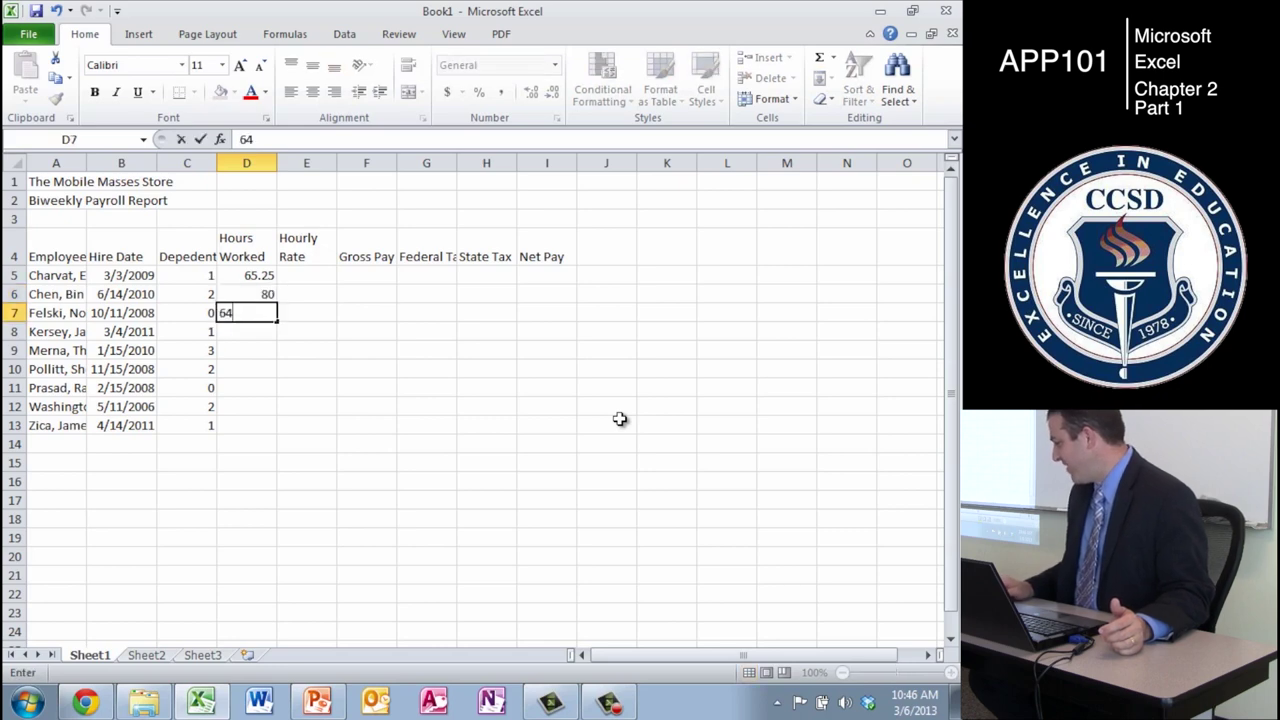
key(Return)
text(68.5)
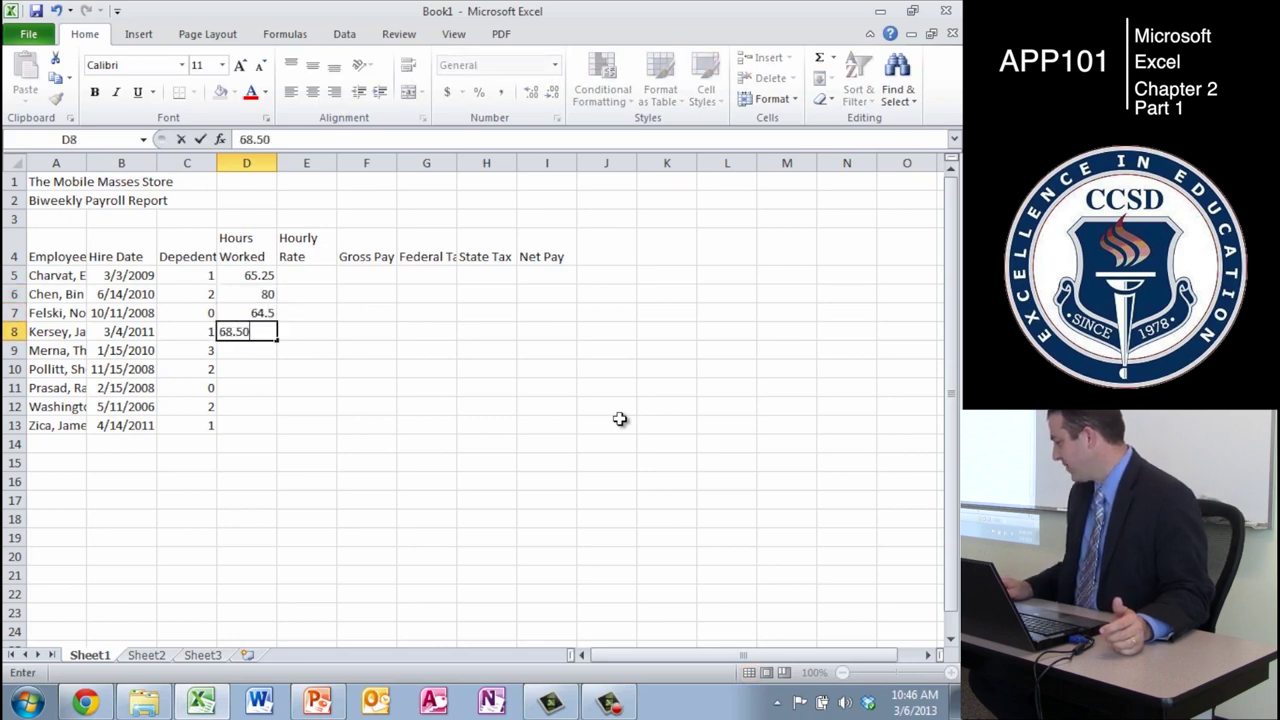
key(Return)
text(78.25)
key(Return)
text(49.25)
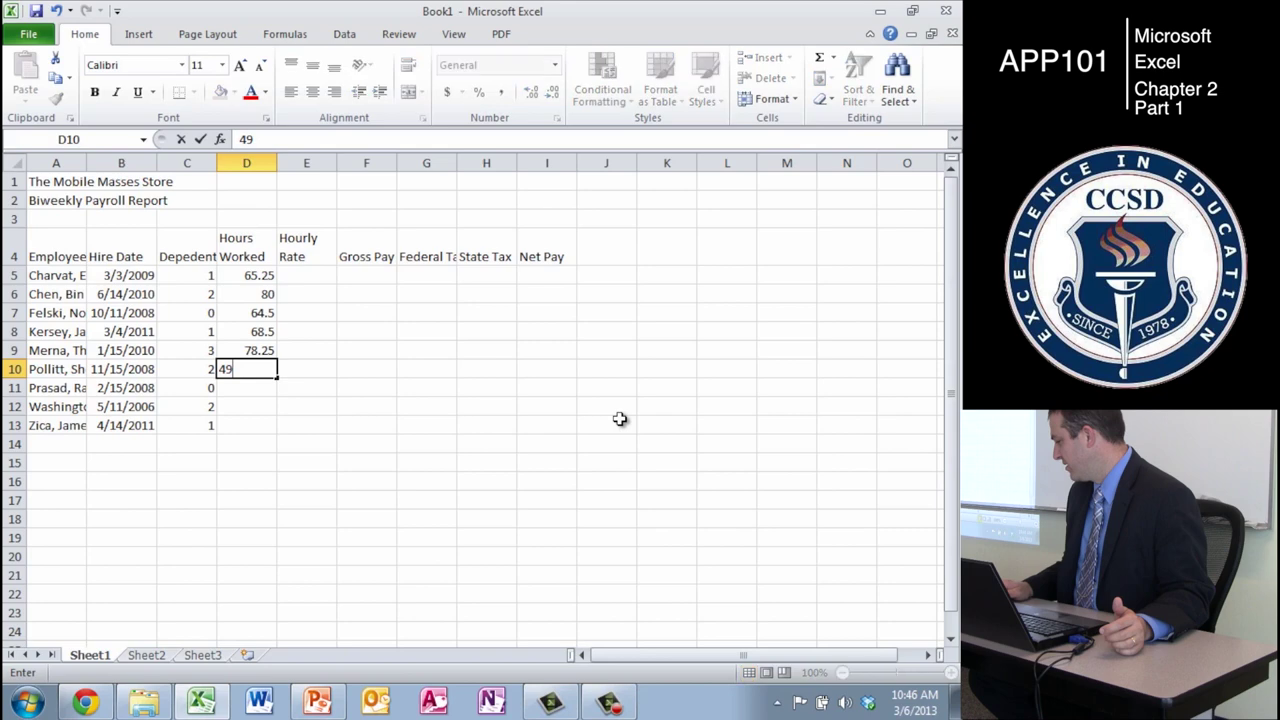
key(Return)
text(33.5)
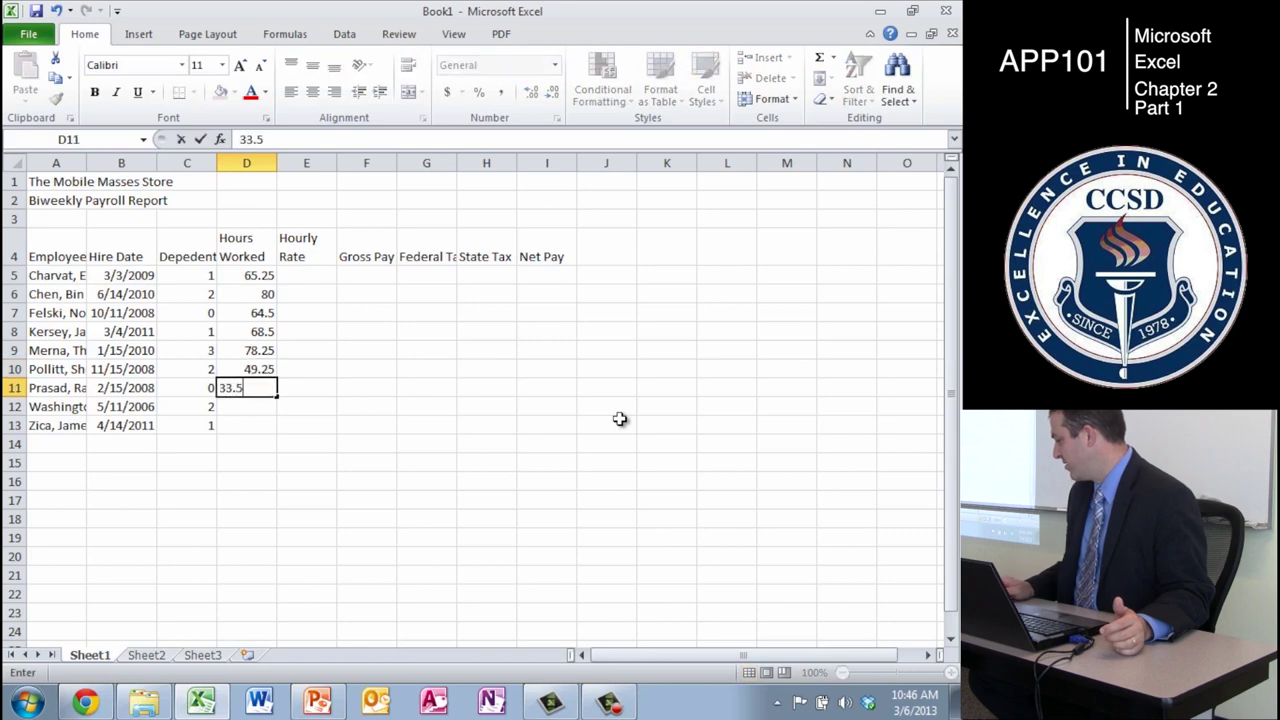
key(Return)
text(79.25)
key(Return)
text(80)
key(Return)
key(Up)
key(Up)
key(Up)
key(Up)
key(Right)
key(Up)
key(Up)
key(Up)
key(Up)
key(Up)
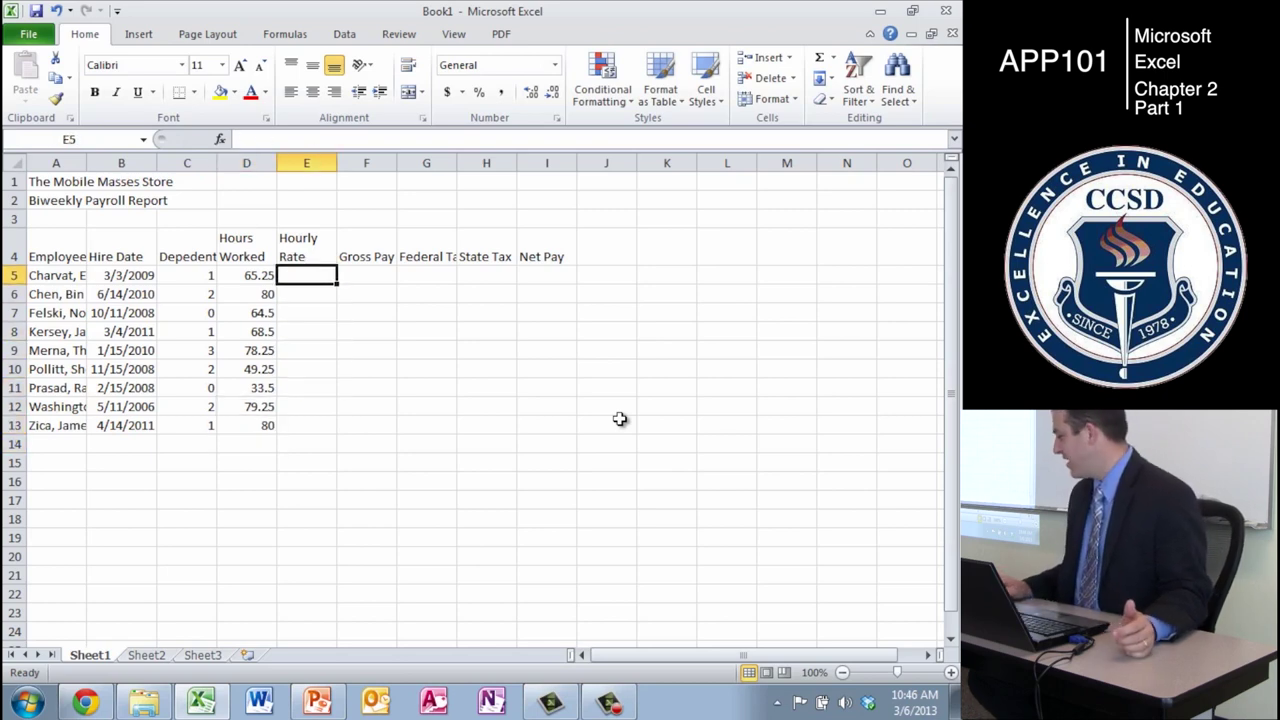
- Enter hourly rates in E5:E13: 20.5, 25.85, 12.6, 21.45, 22.6, 18.25, 9.35, 23.75, 19.65
text(20.5)
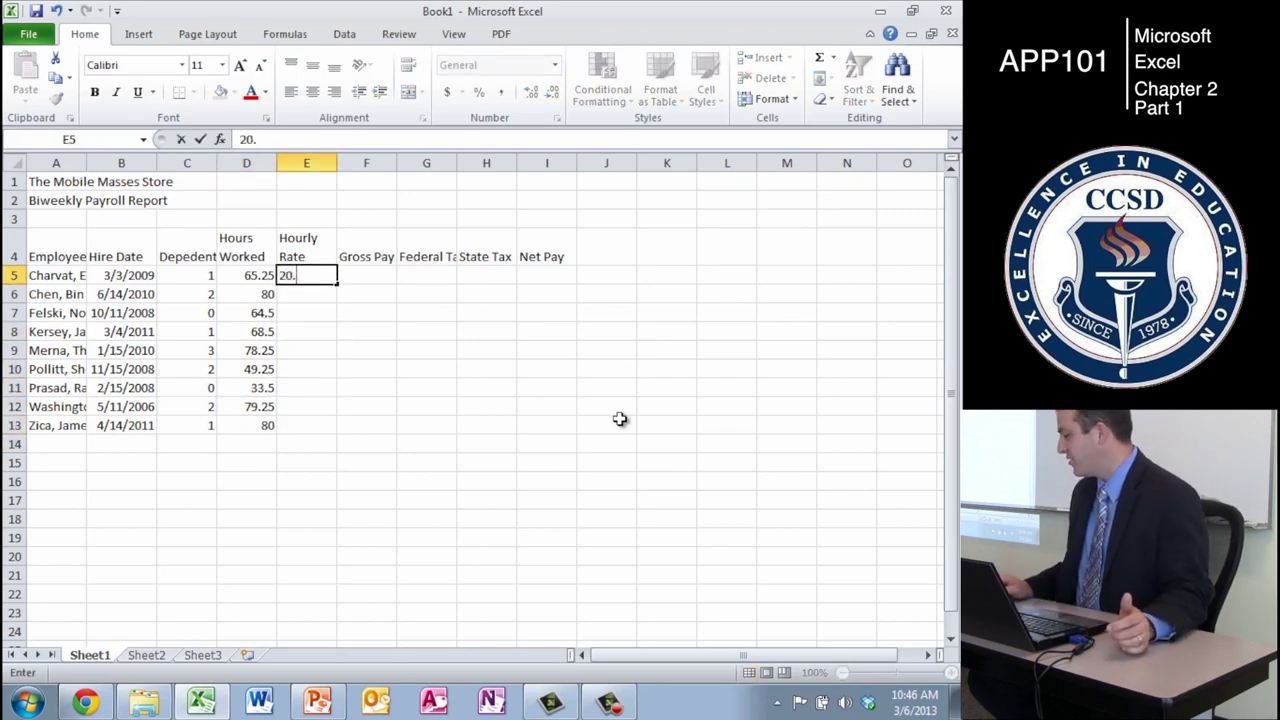
key(Return)
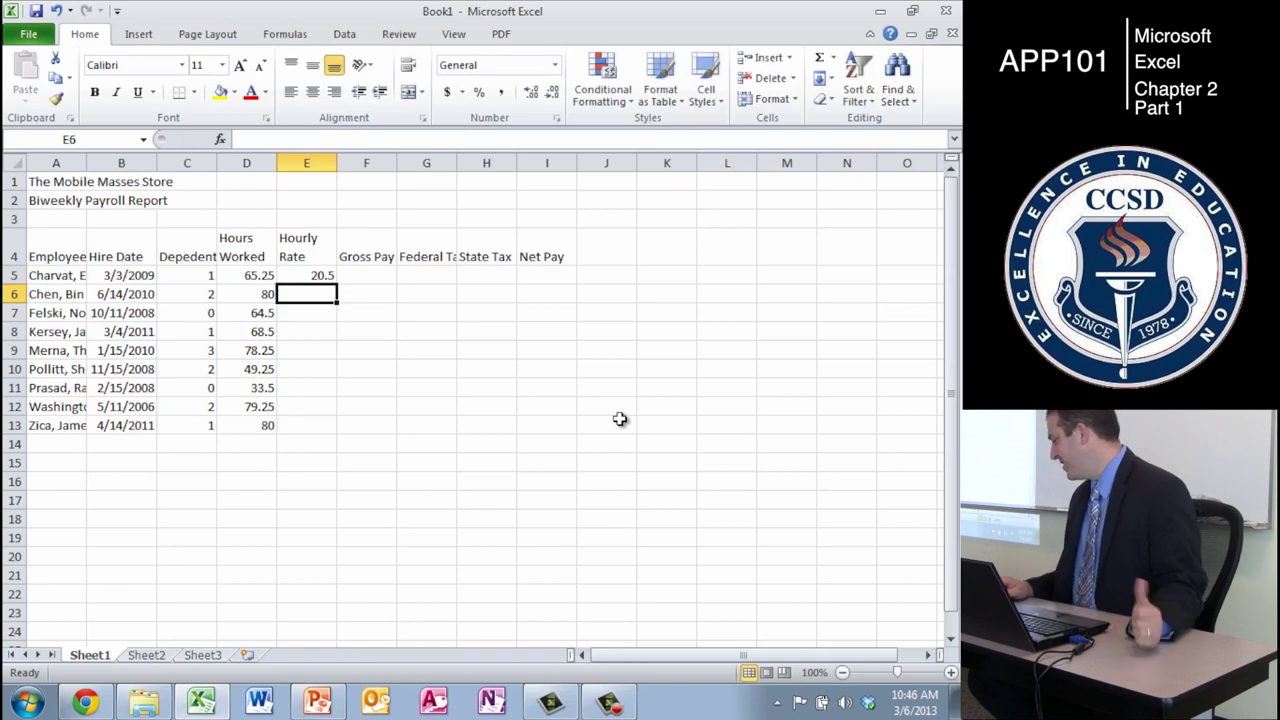
text(25.8)
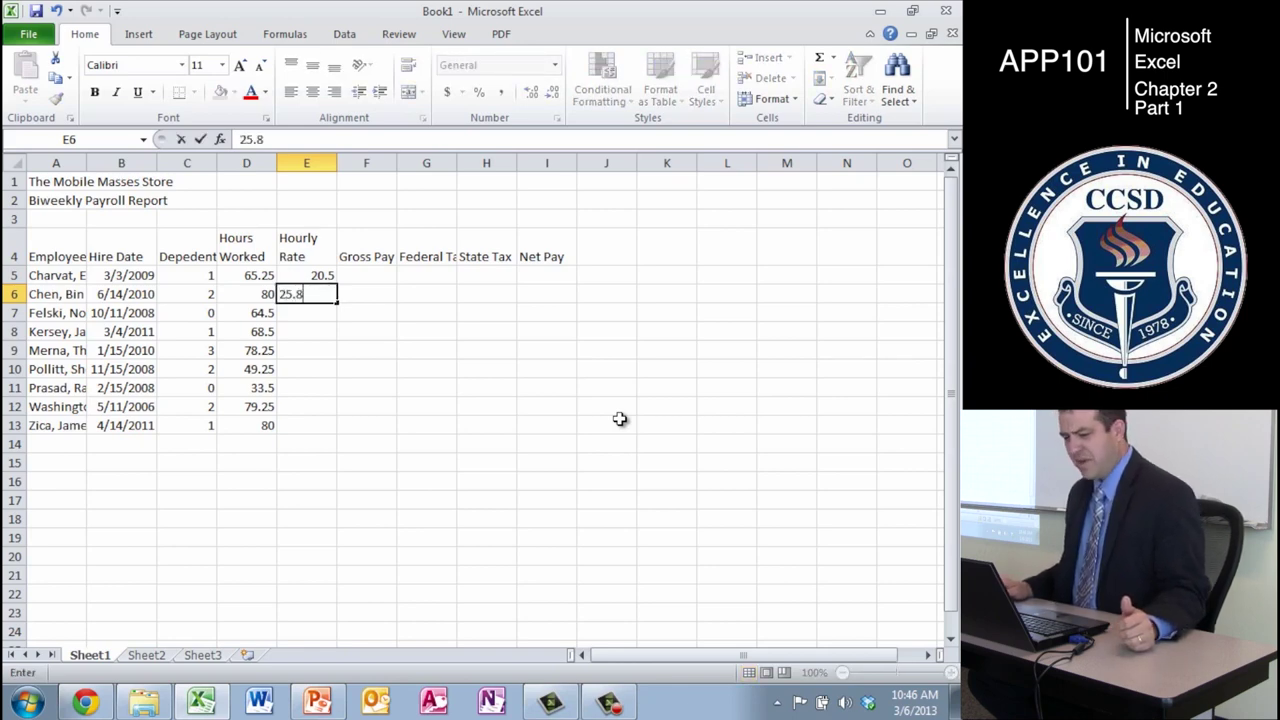
text(5)
key(Return)
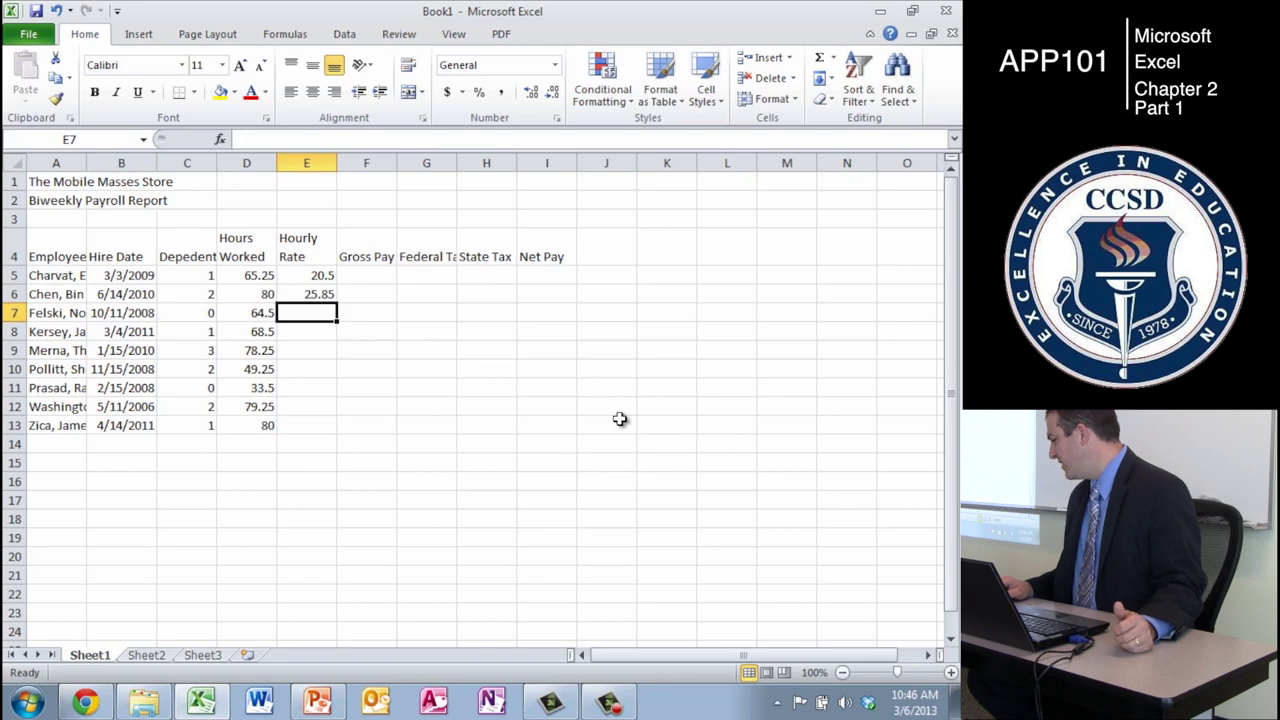
text(12.6)
key(Return)
text(21.45)
key(Return)
text(22.6)
key(Return)
text(18)
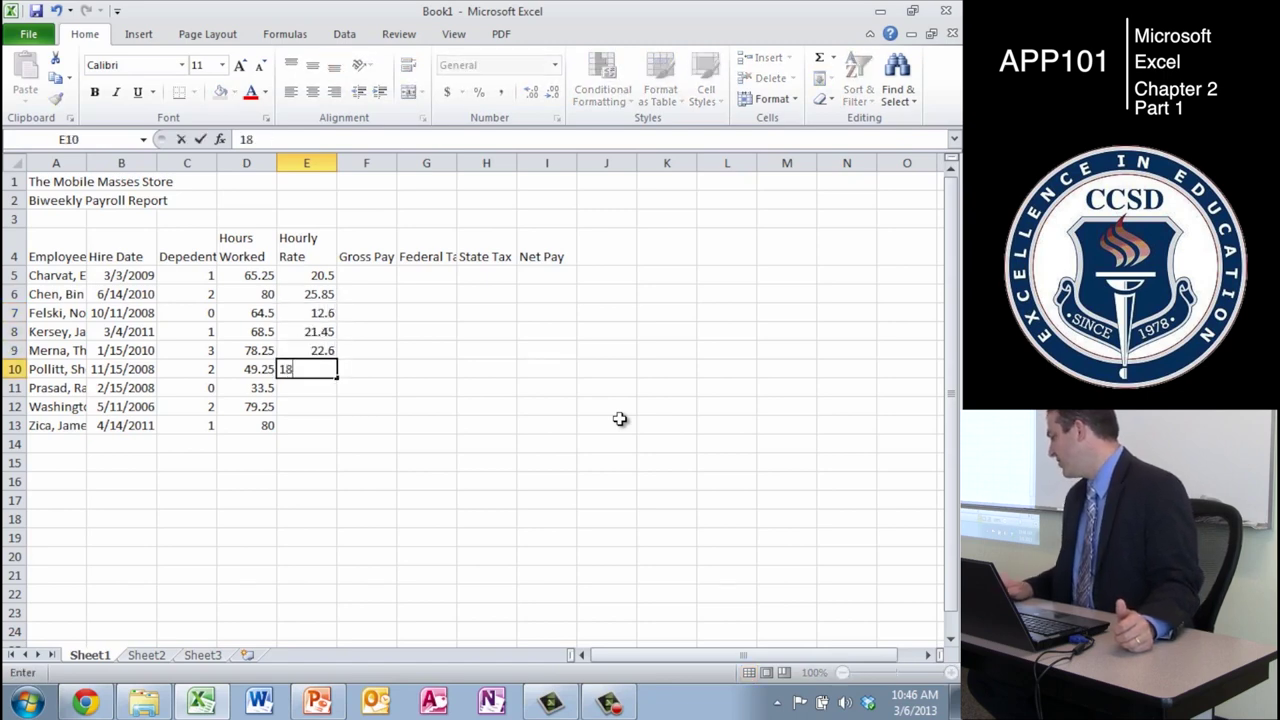
text(.25)
key(Return)
text(9.35)
key(Return)
text(23)
key(Return)
text(19.65)
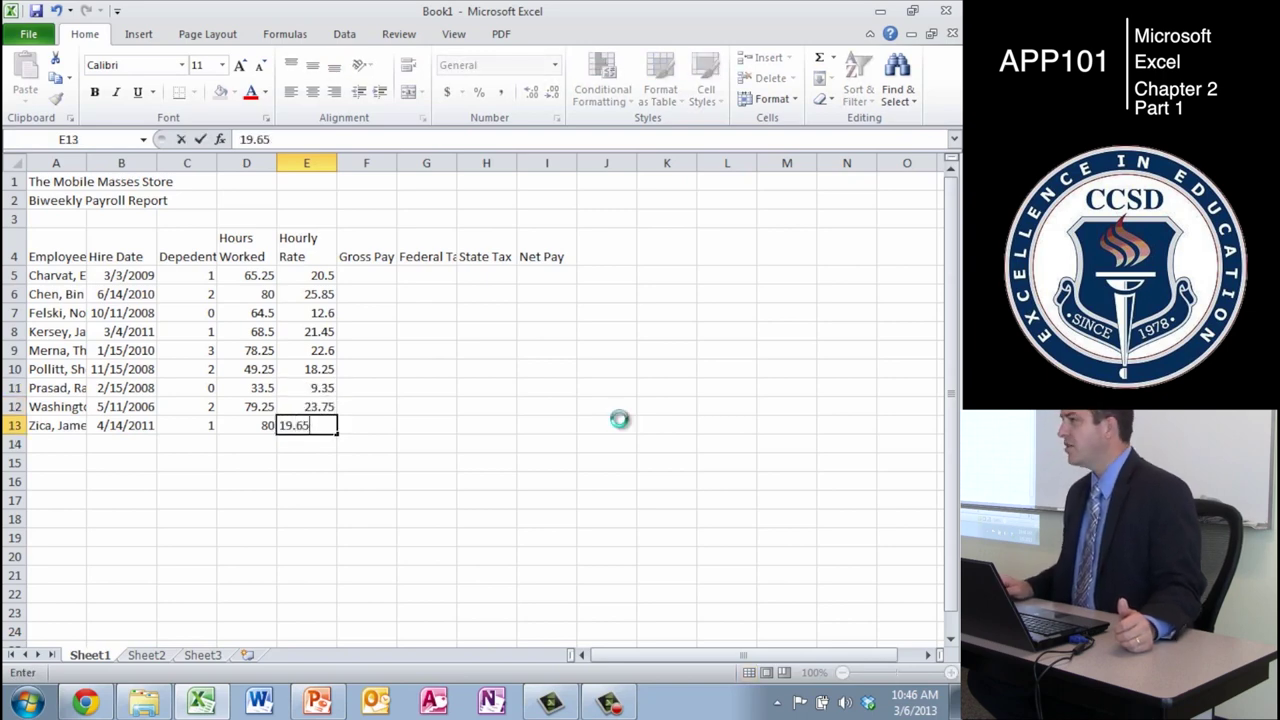
key(Return)
key(Up)
key(Up)
key(Left)
key(Up)
key(Left)
key(Up)
key(Left)
key(Left)
key(Up)
key(Up)
key(Up)
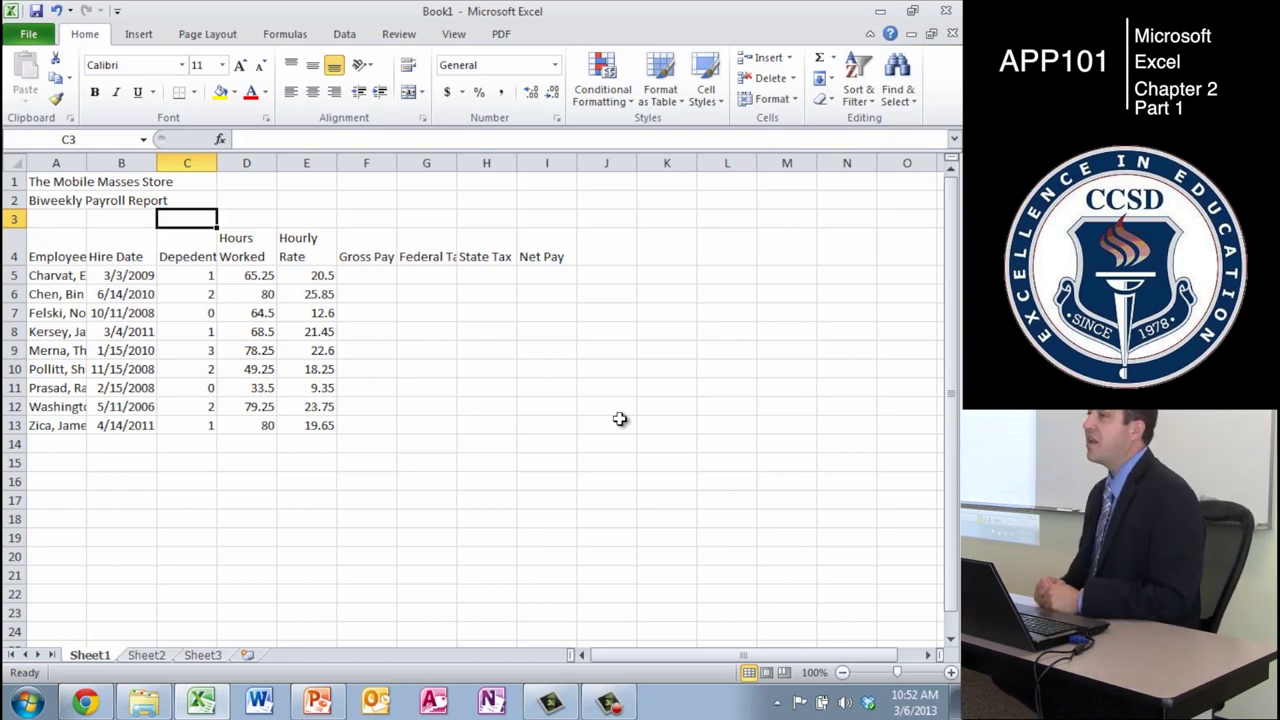
- Enter 24.32 in C3, federal tax rate 0.22 in G3 and state tax rate 0.04 in H3
text(24.32)
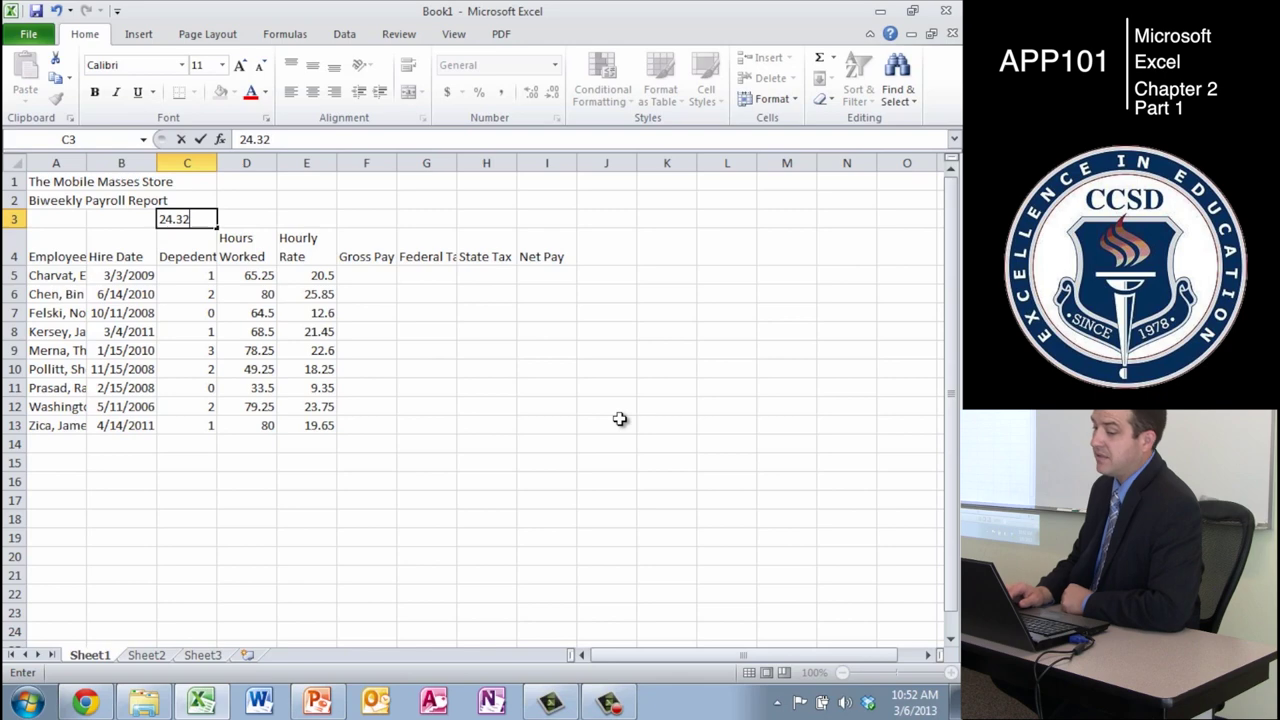
key(Return)
key(Up)
key(Right)
key(Right)
key(Right)
key(Right)
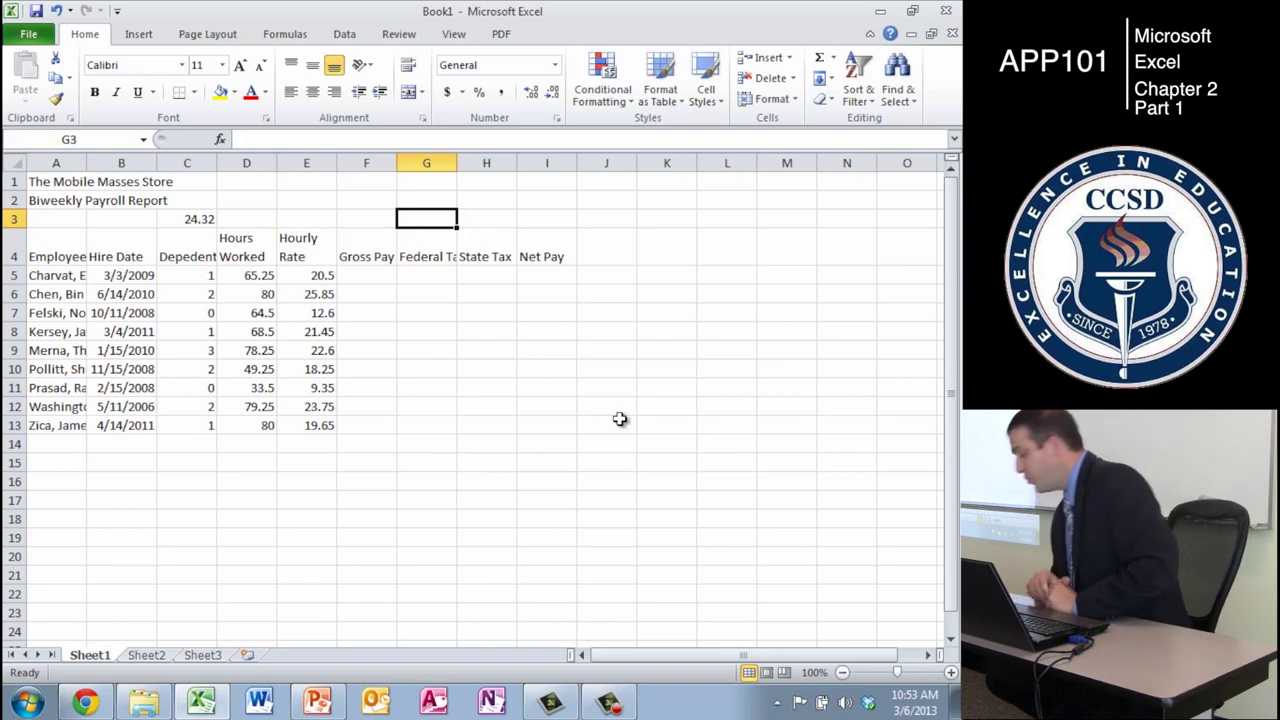
text(.22)
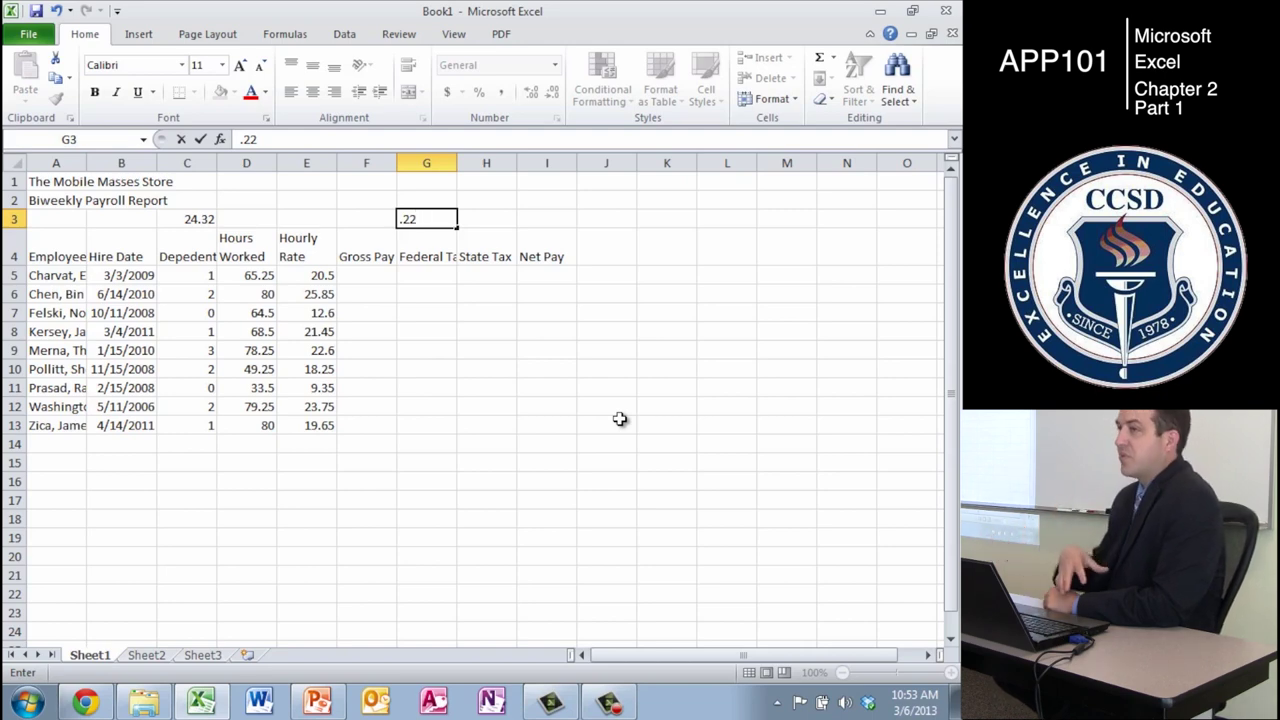
key(Tab)
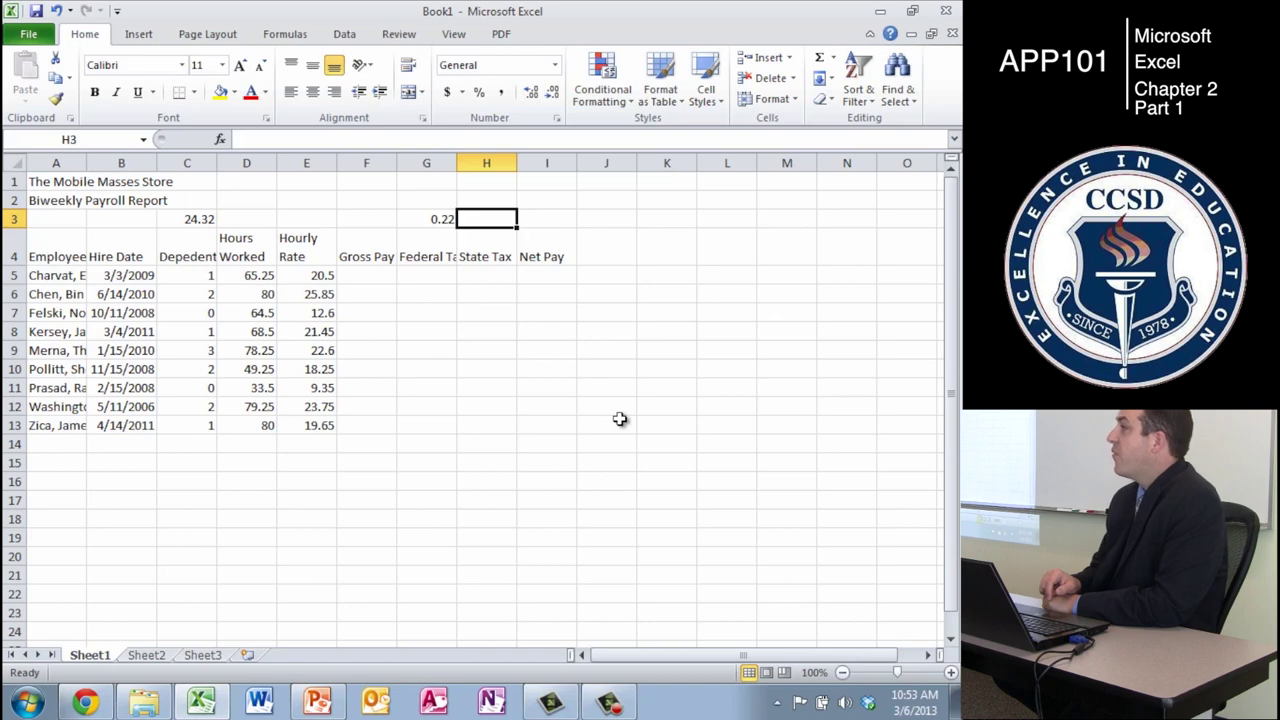
text(.0)
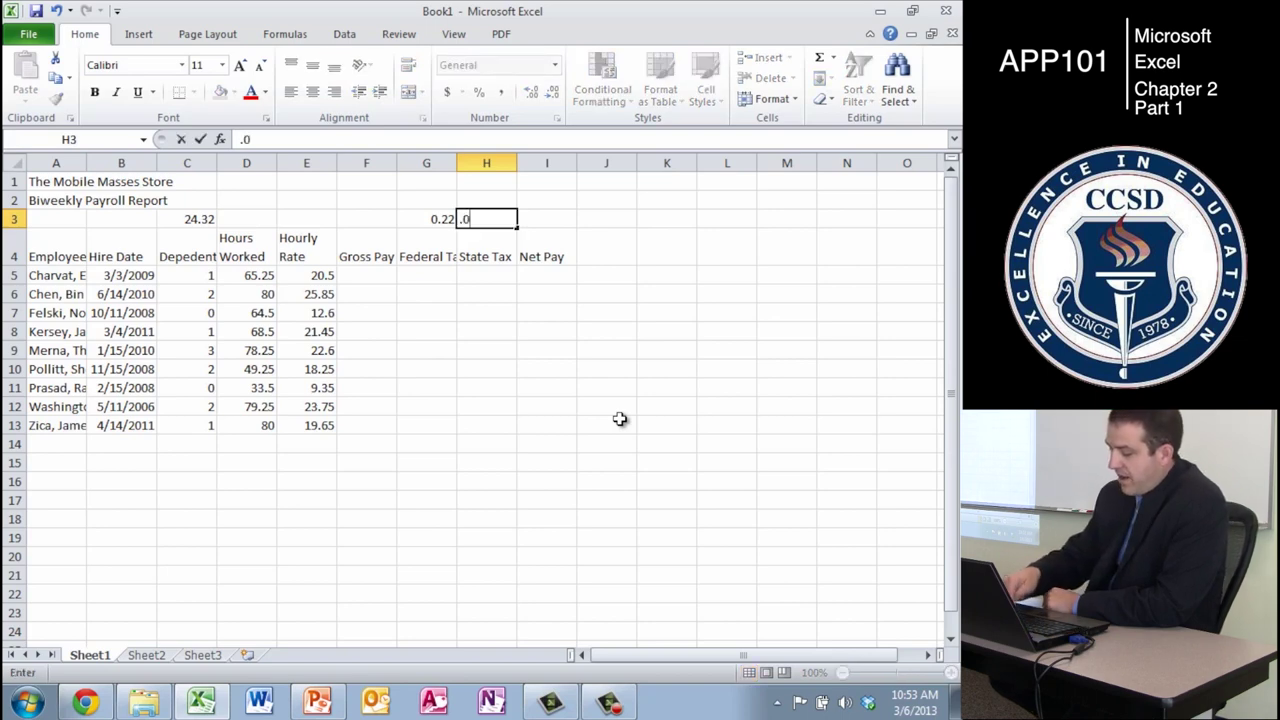
text(4)
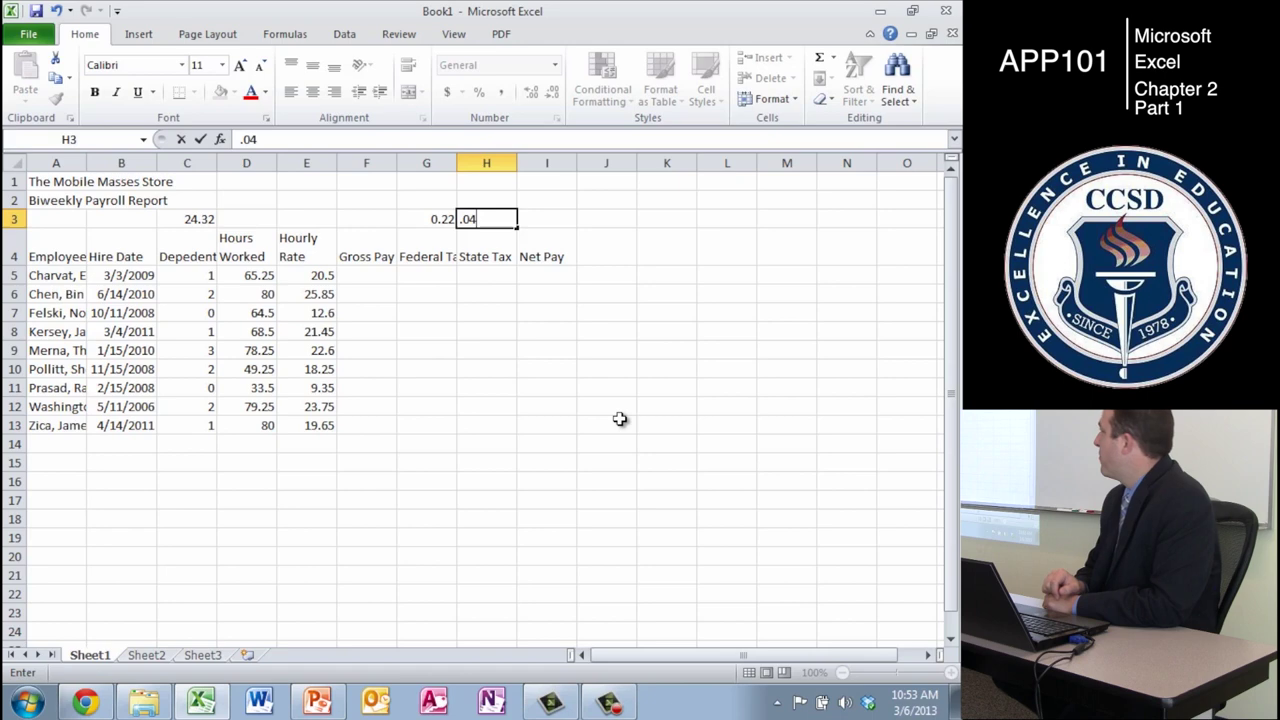
key(Return)
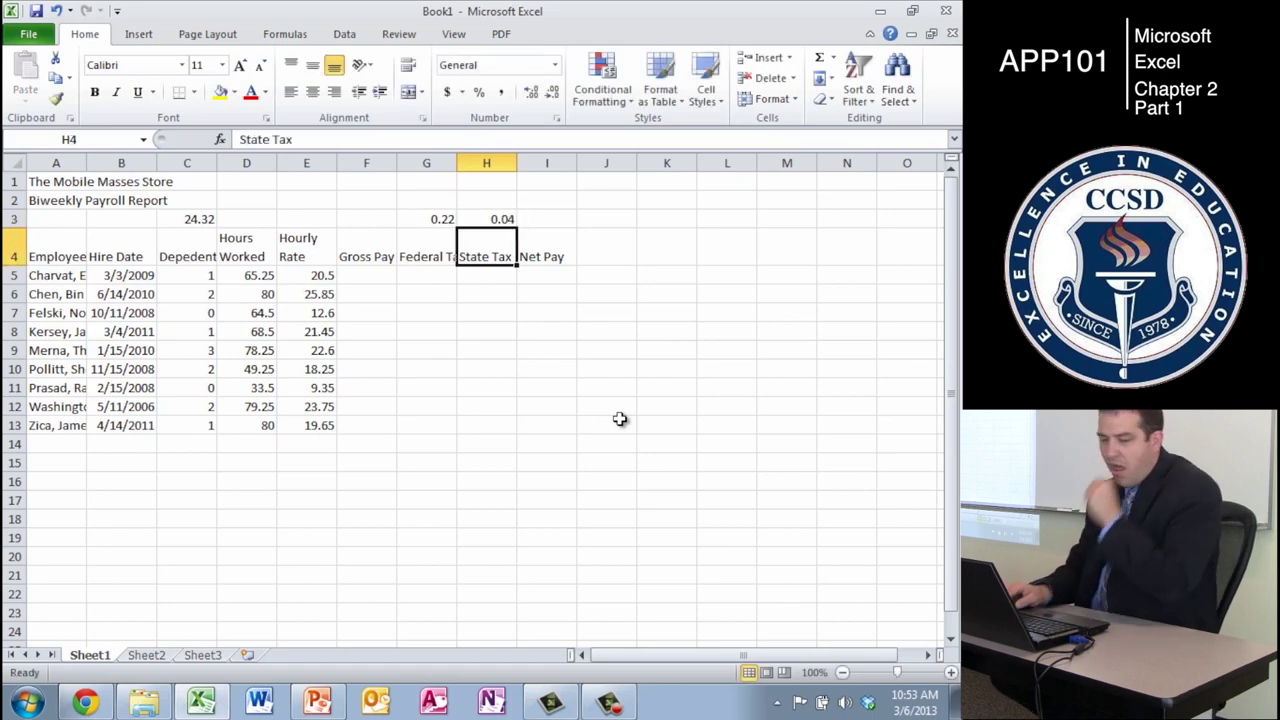
key(Up)
key(Left)
key(Left)
key(Left)
key(Left)
key(Left)
key(Right)
key(Right)
key(Right)
key(Right)
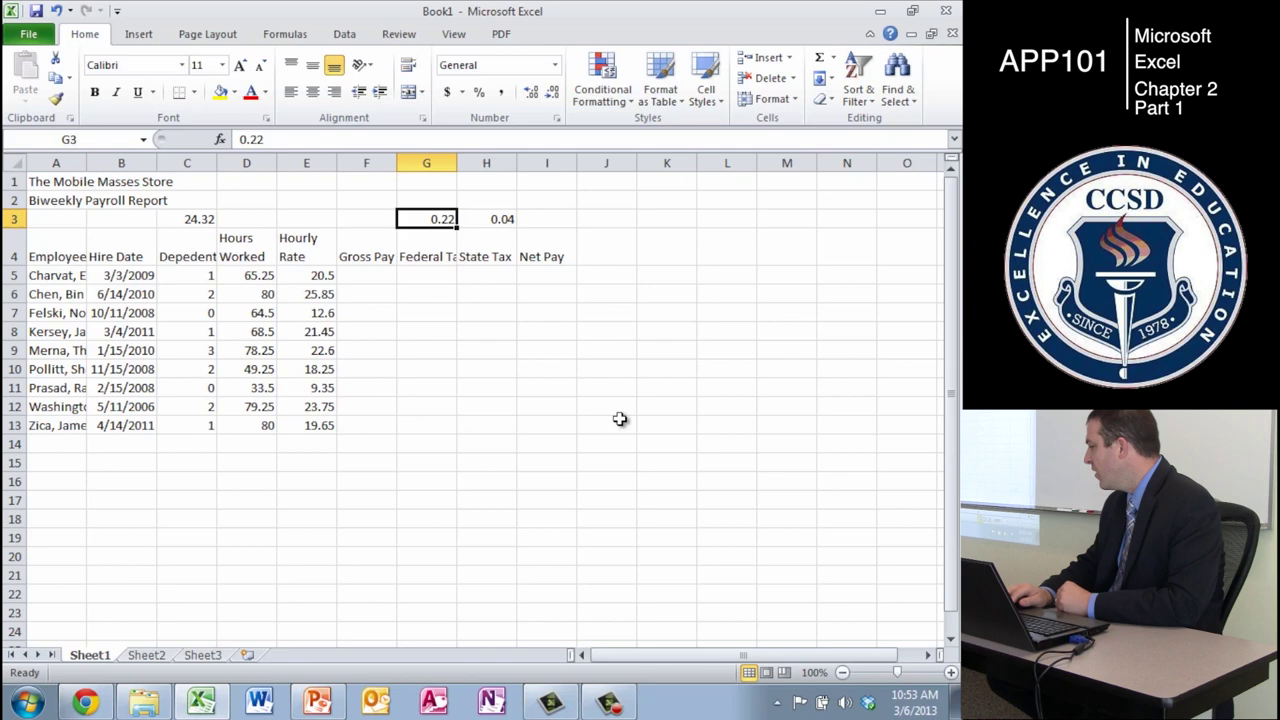
key(Down)
key(Down)
key(Left)
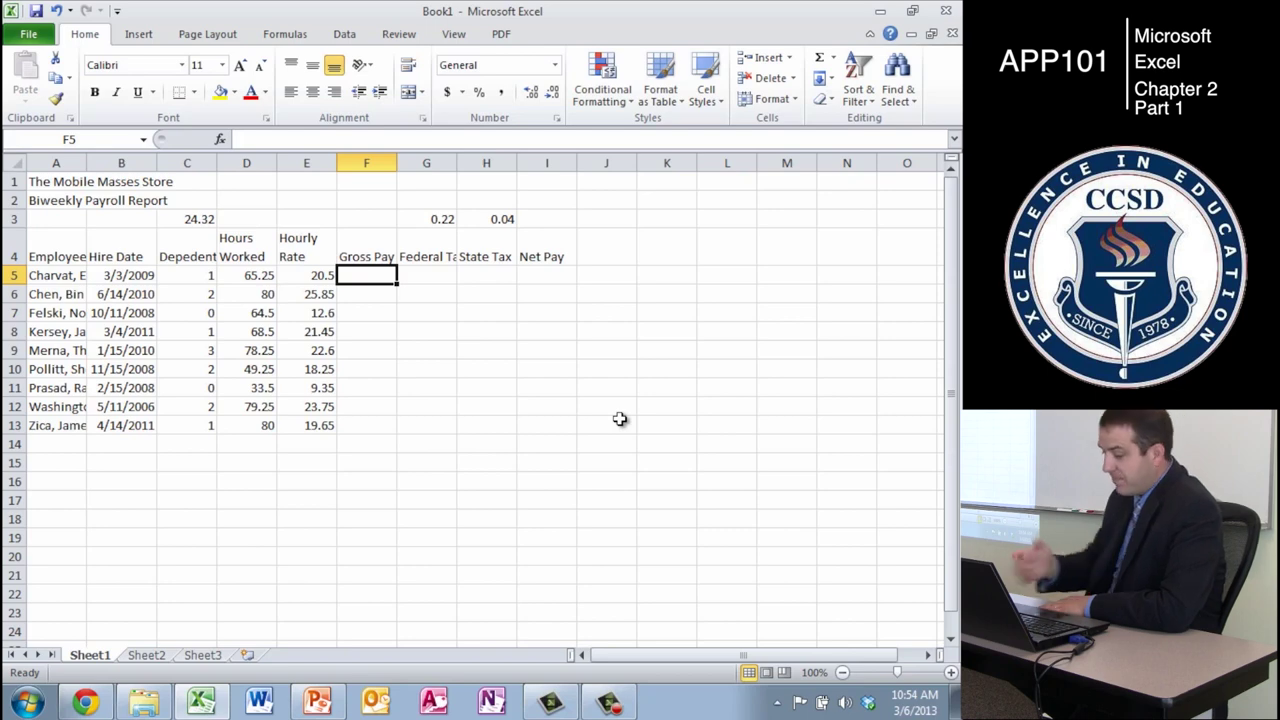
- Enter the formula =D5*E5 in F5, giving gross pay 1337.625
text(=)
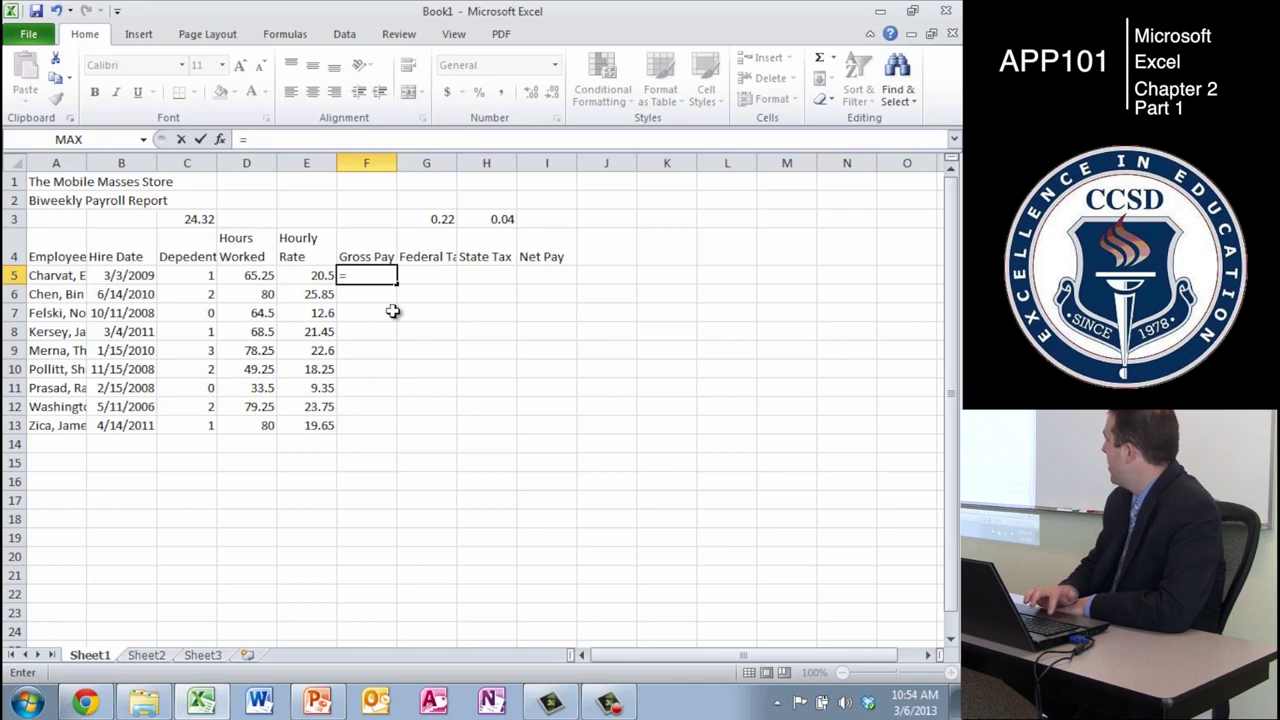
click(258, 277)
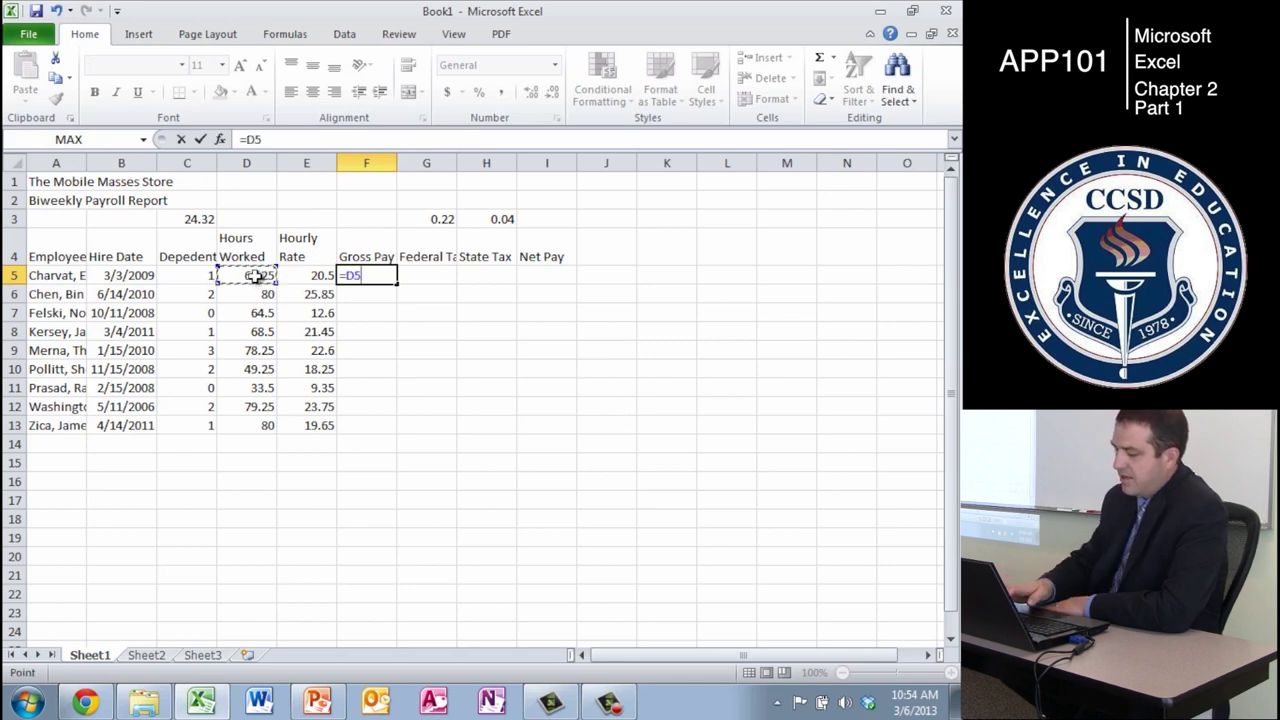
text(*)
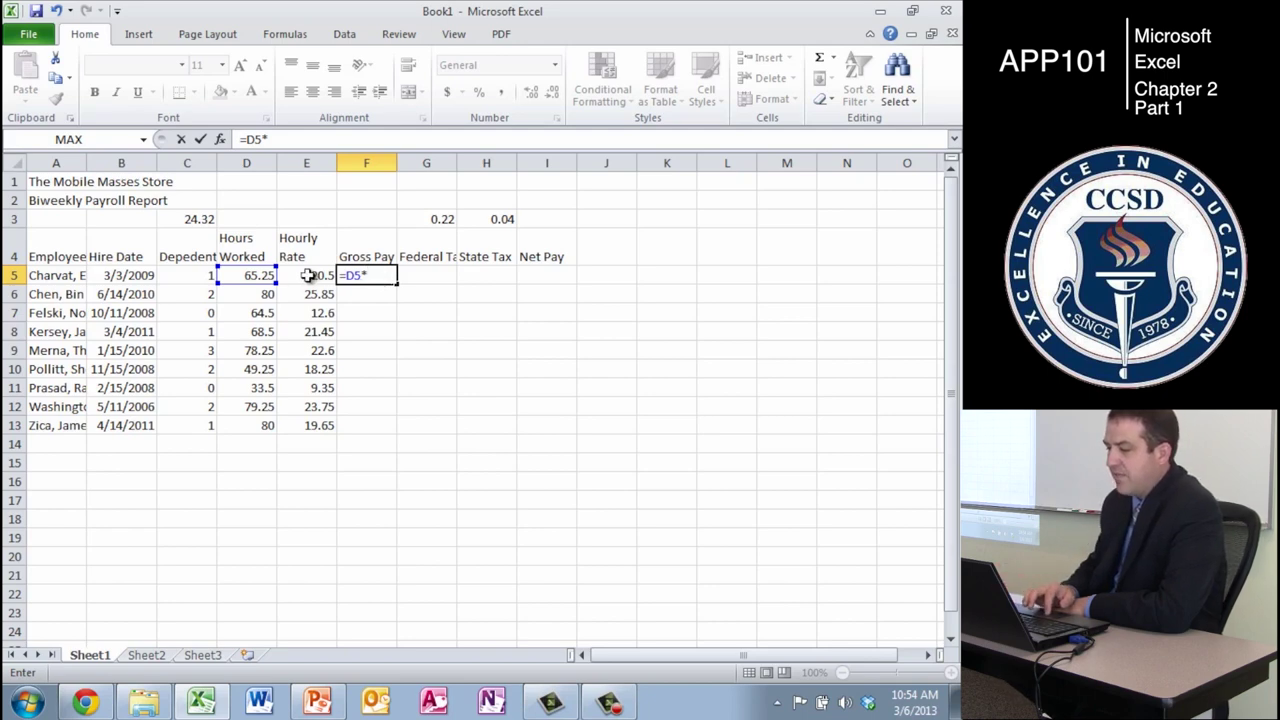
click(309, 276)
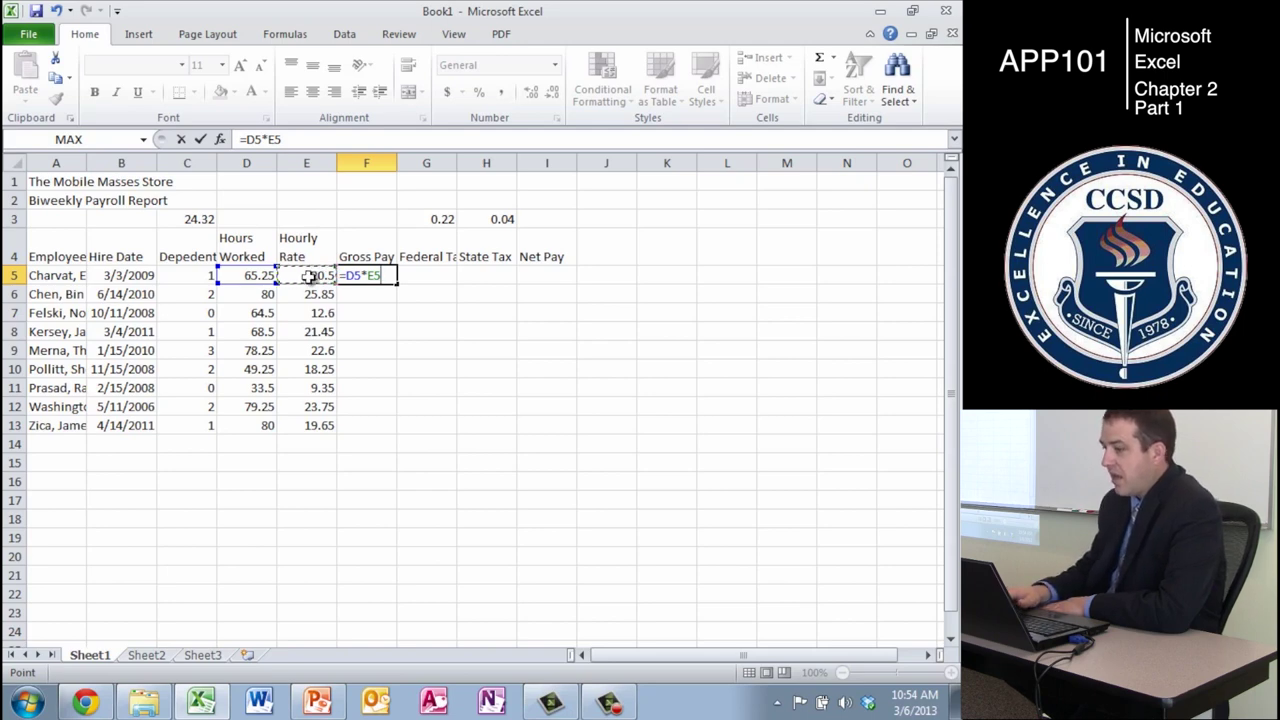
key(Return)
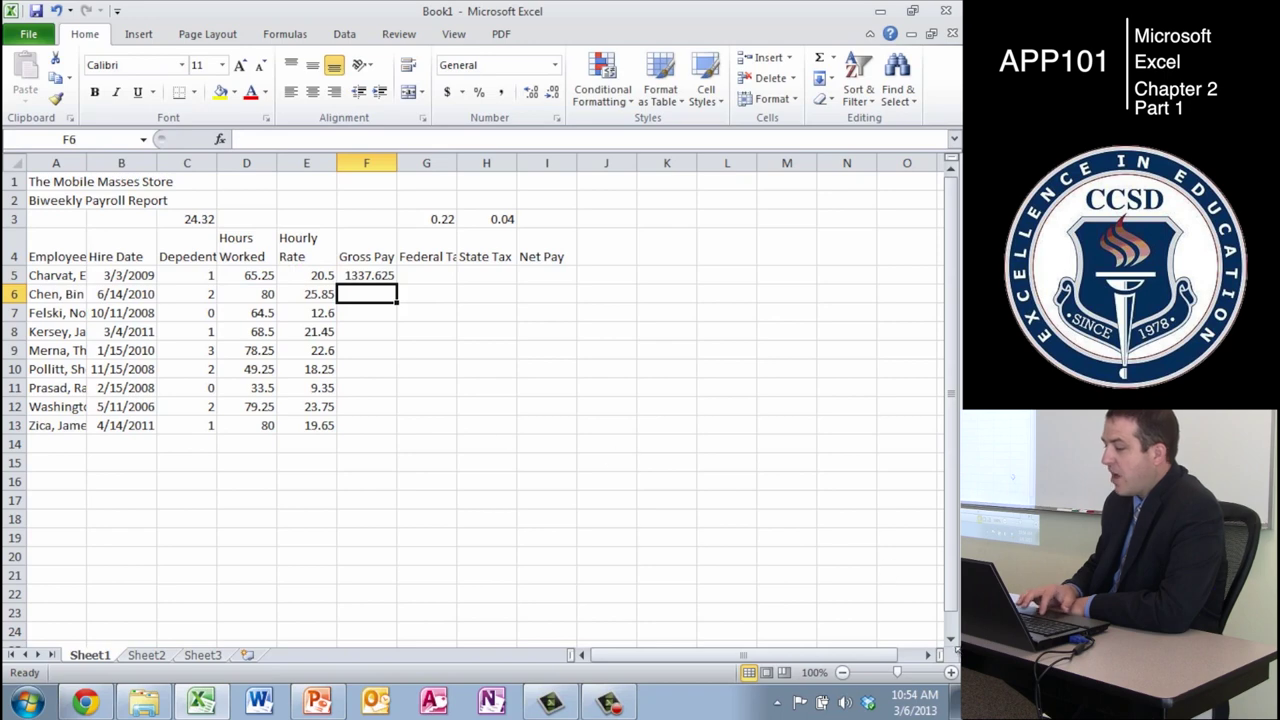
click(951, 672)
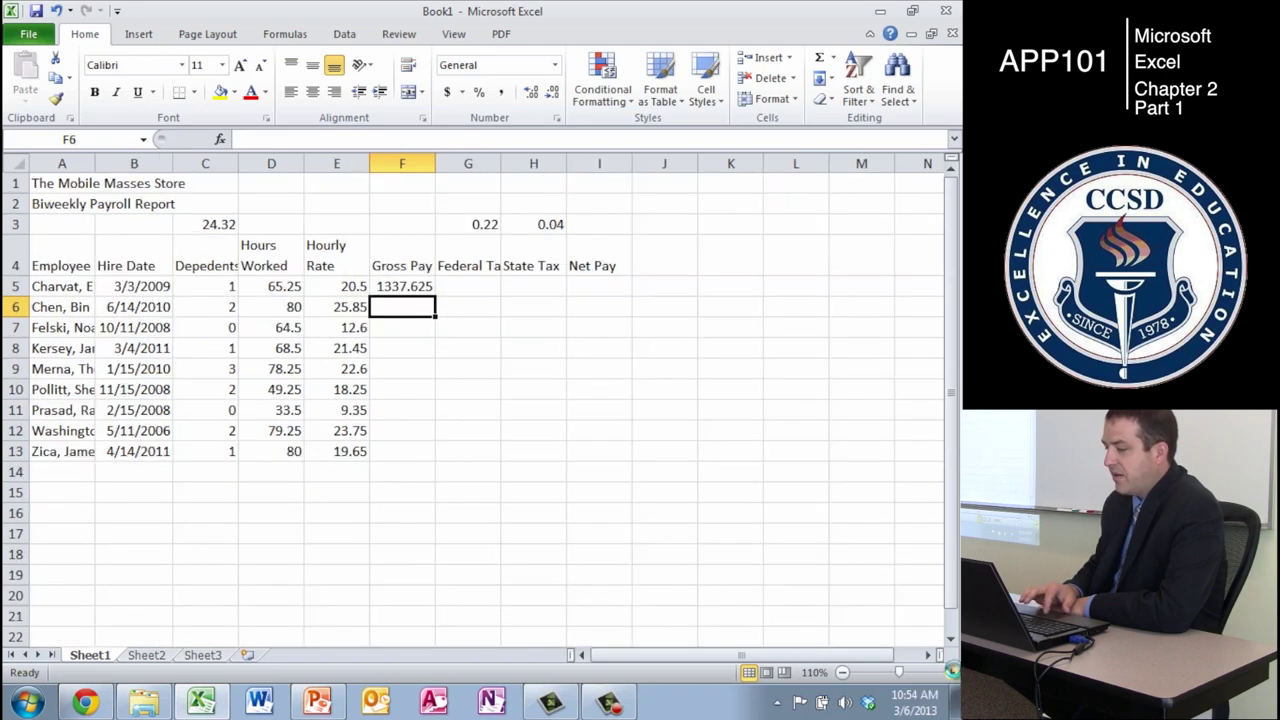
- Zoom the sheet in and autofit the Hire Date column so all dates show
click(951, 672)
click(951, 672)
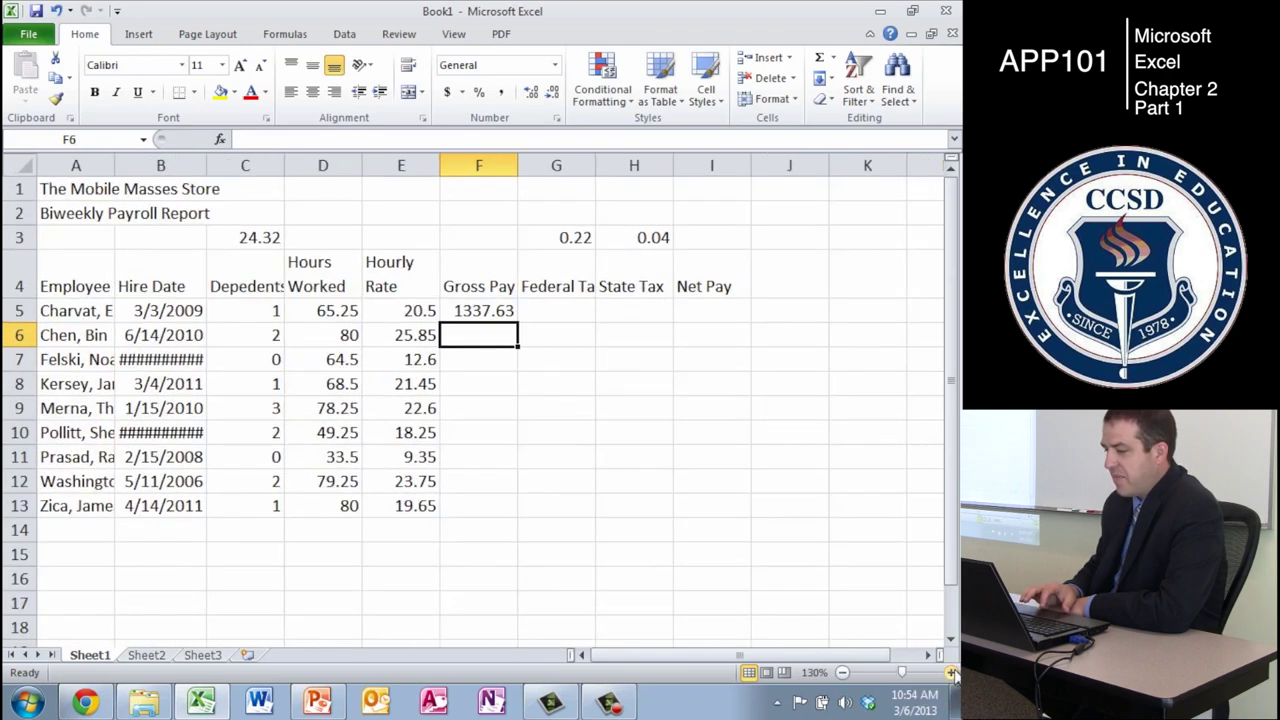
double_click(207, 165)
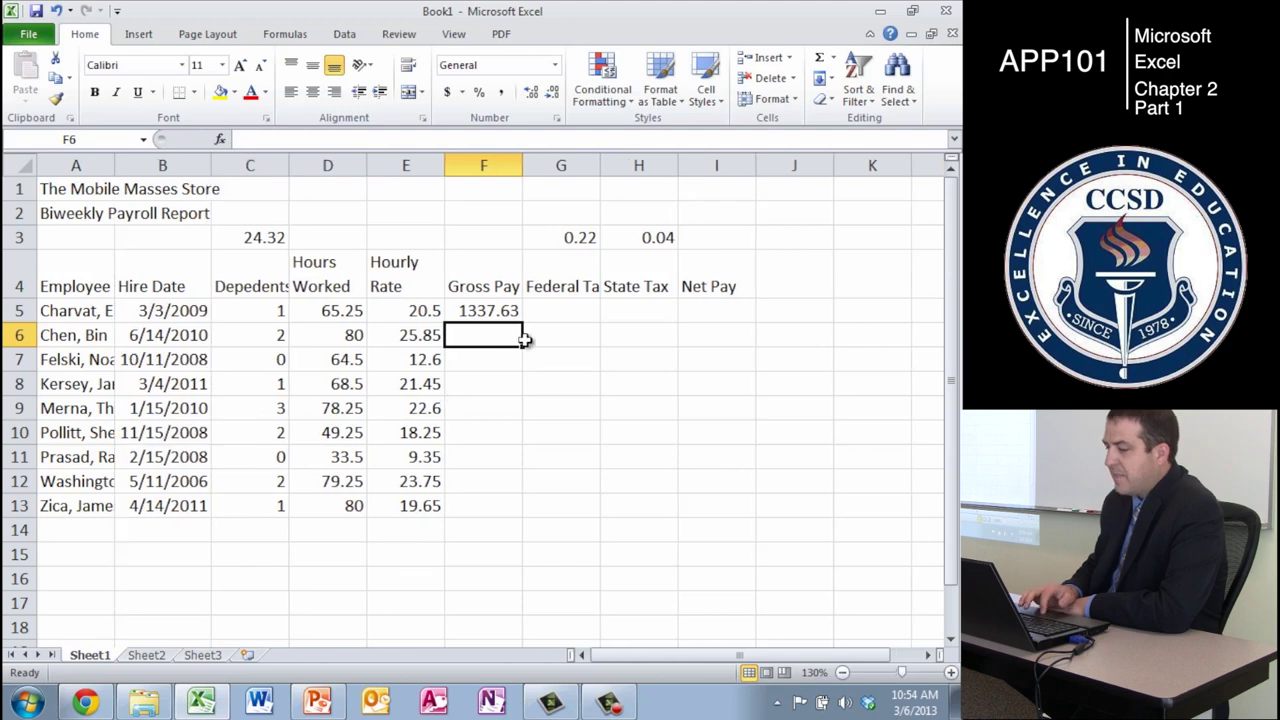
- Check F5's formula, test E5 with a 22.5 rate, then undo it back to 20.5
click(487, 313)
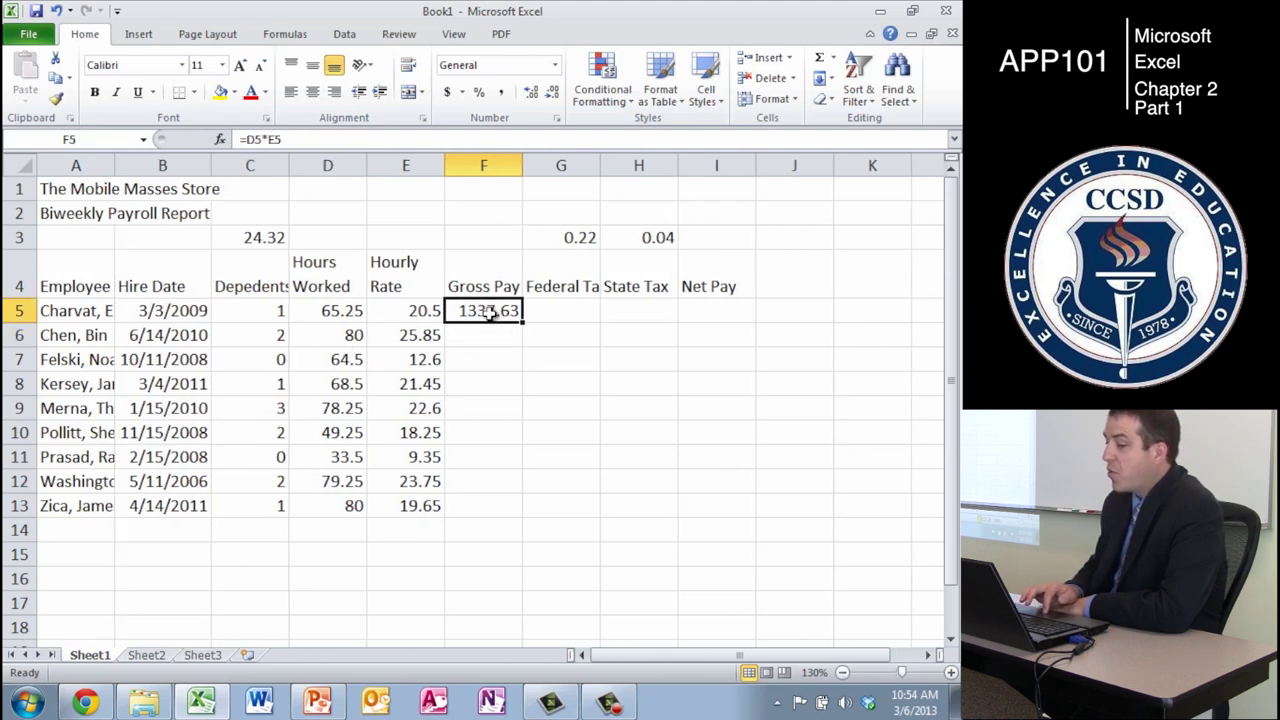
click(344, 143)
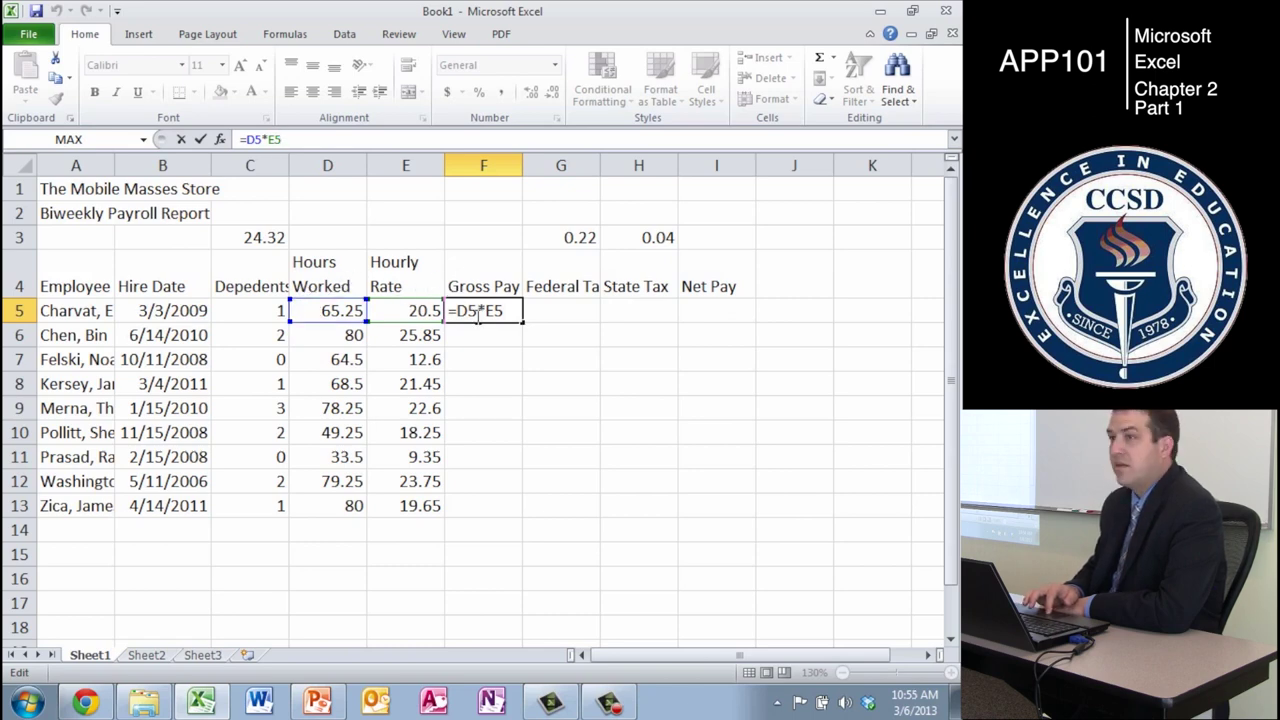
key(Return)
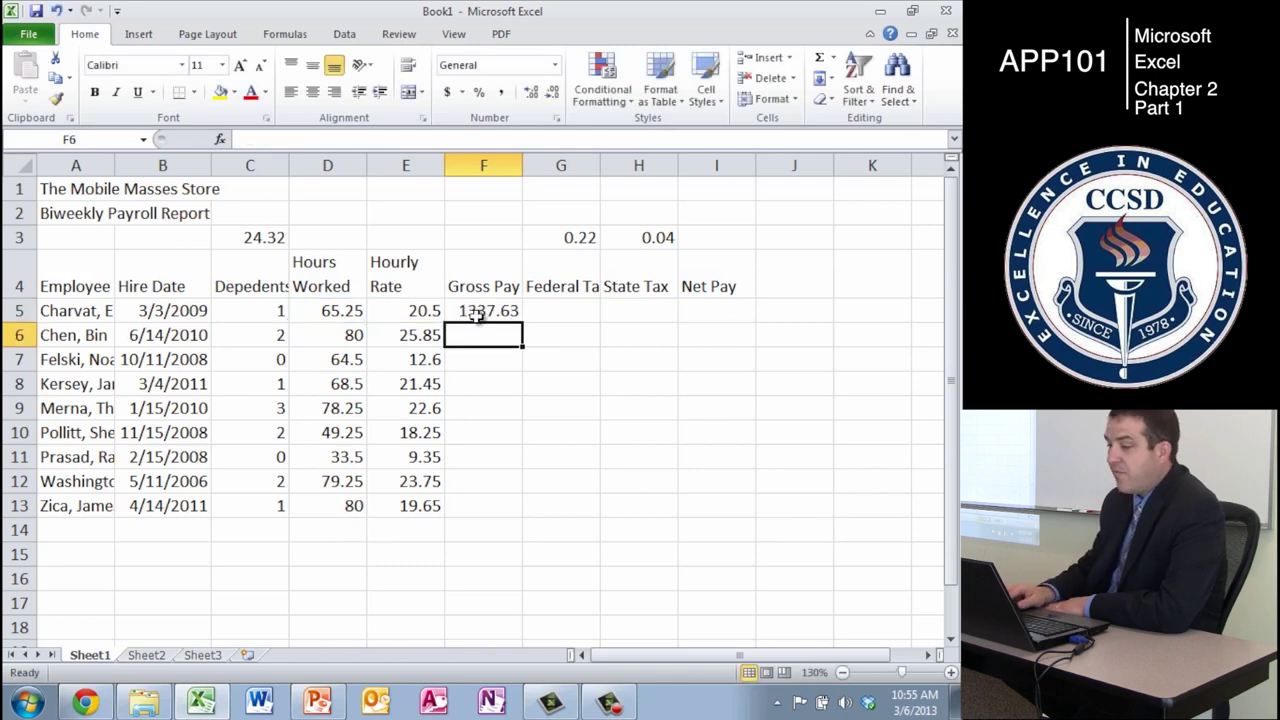
key(Up)
key(Left)
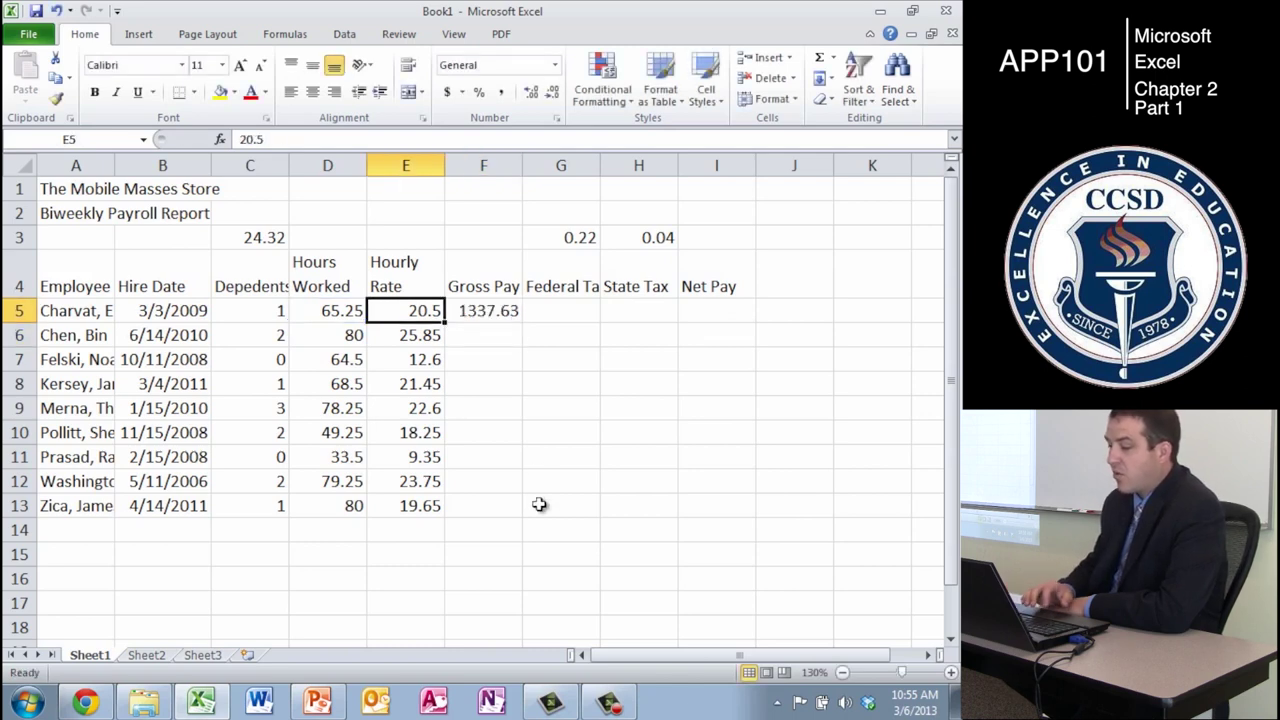
text(22.5)
key(Return)
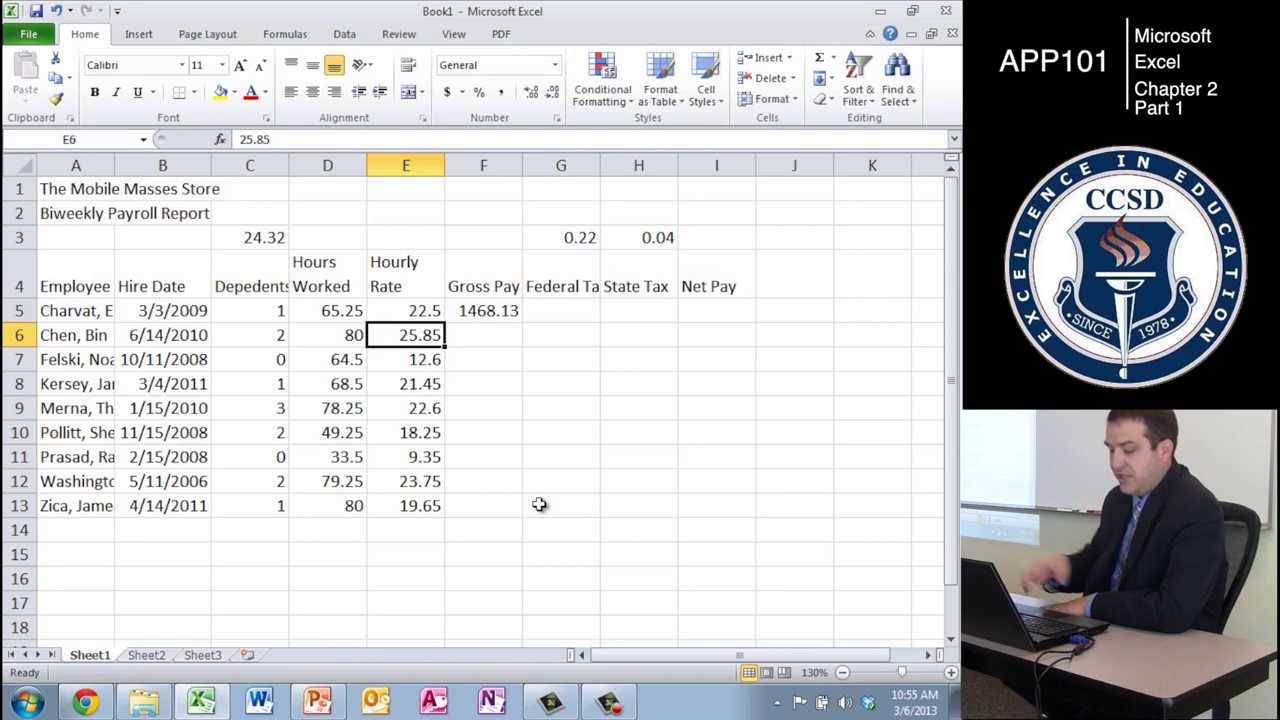
key(ctrl+z)
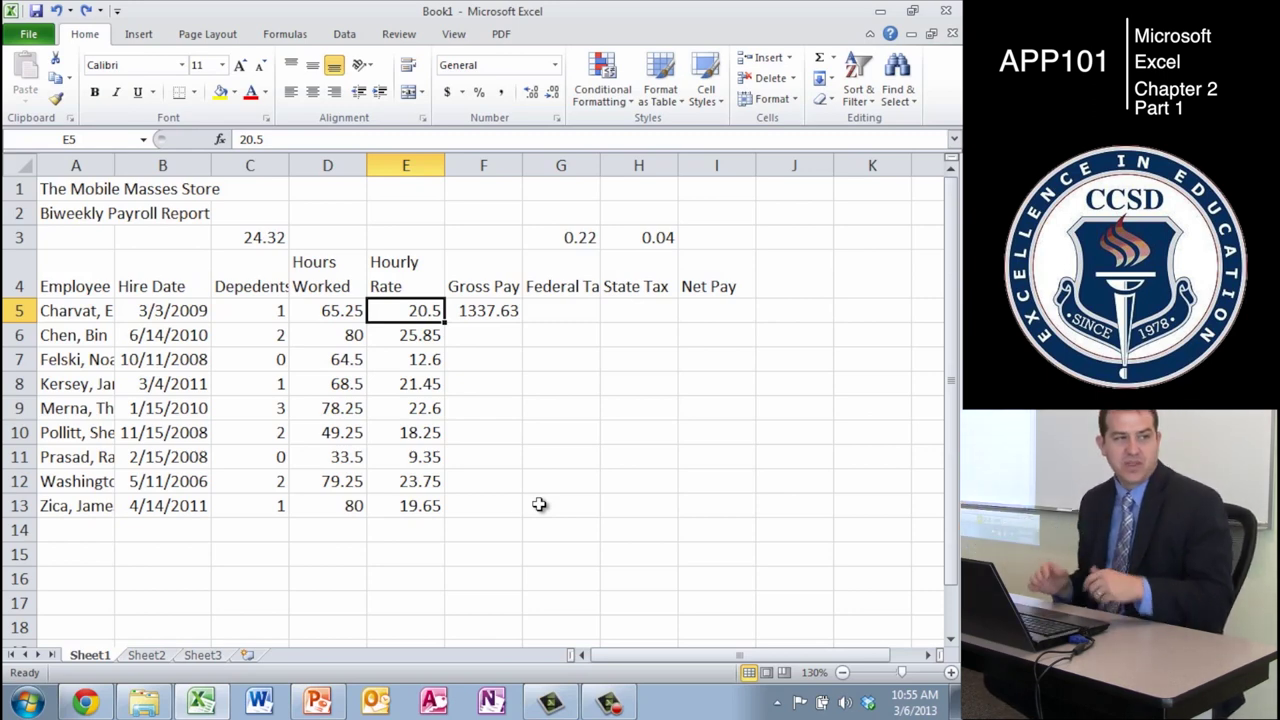
key(Right)
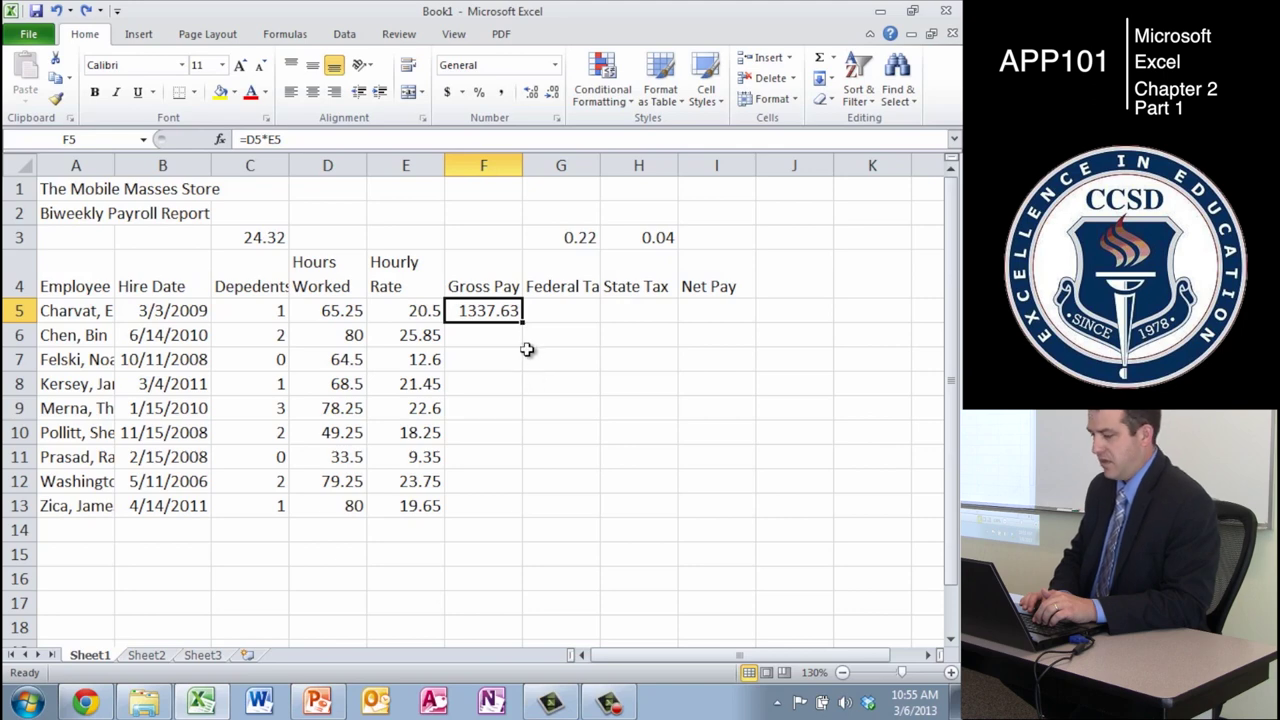
- Fill the =D5*E5 formula down to F13 and verify the copied formula in F7
drag(524, 322, 495, 513)
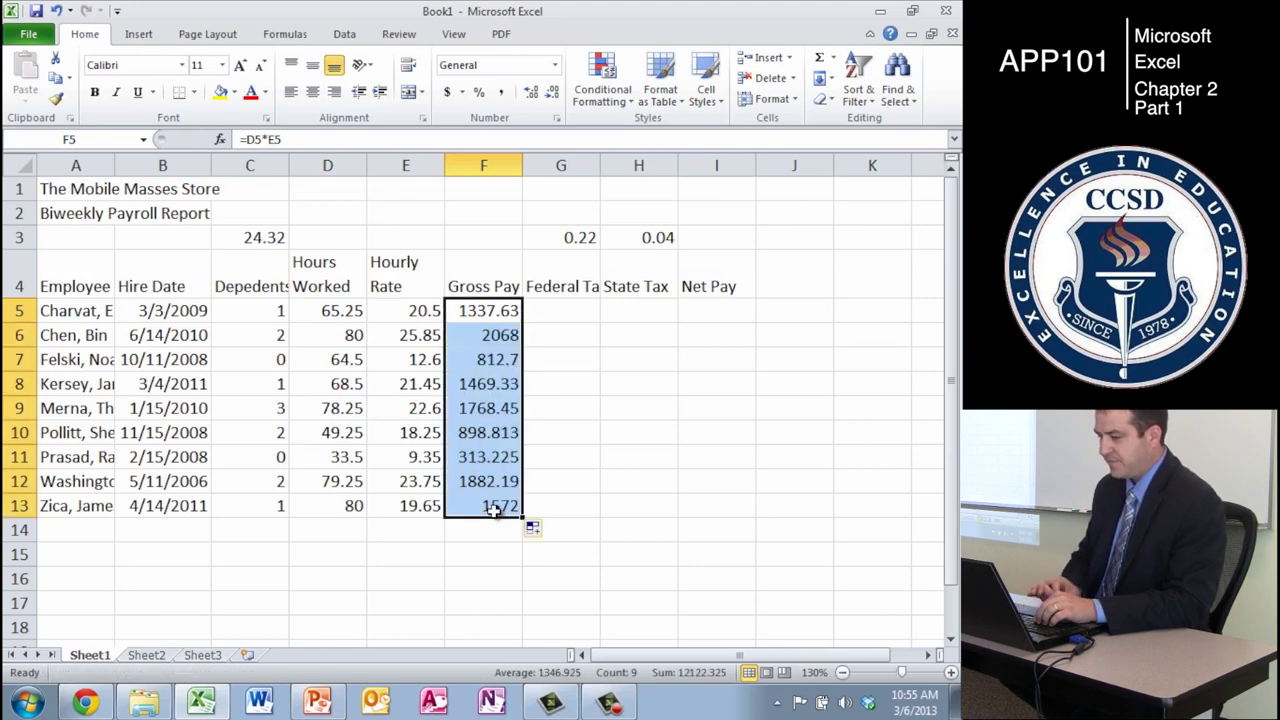
key(Down)
key(Down)
key(Down)
key(Down)
key(Down)
key(Down)
key(Down)
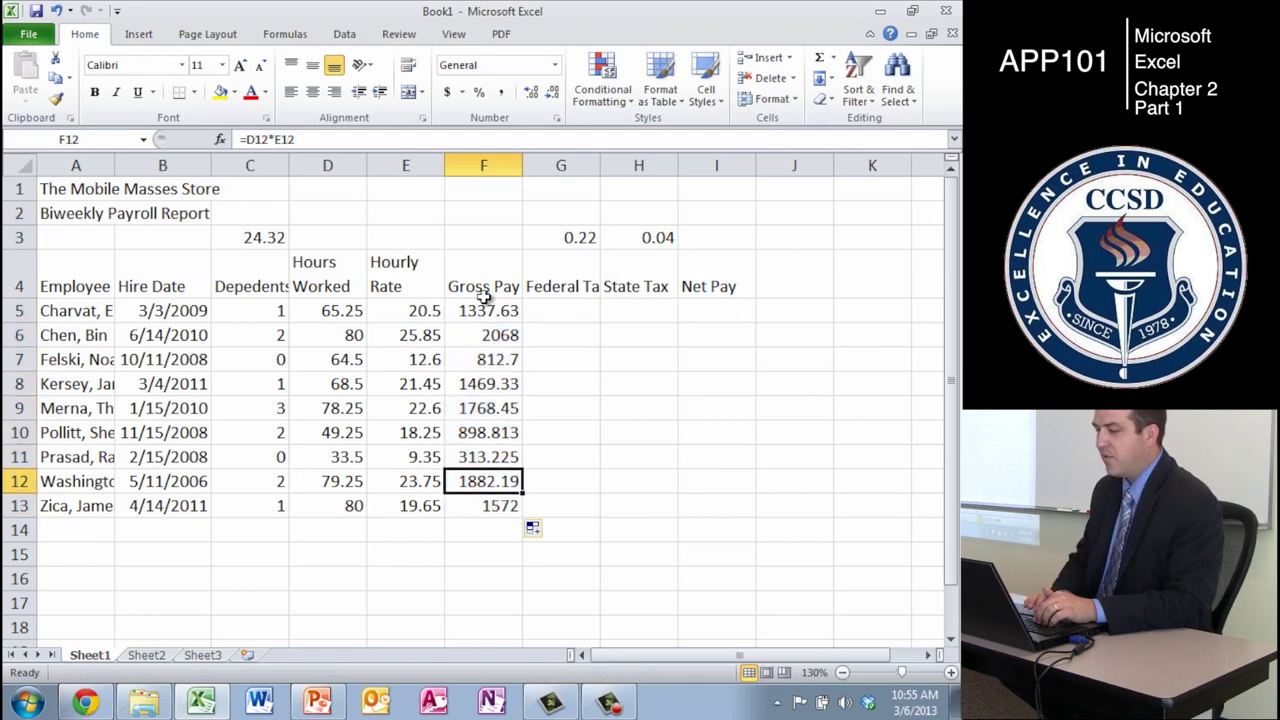
key(Up)
key(Up)
key(Up)
key(Up)
key(Up)
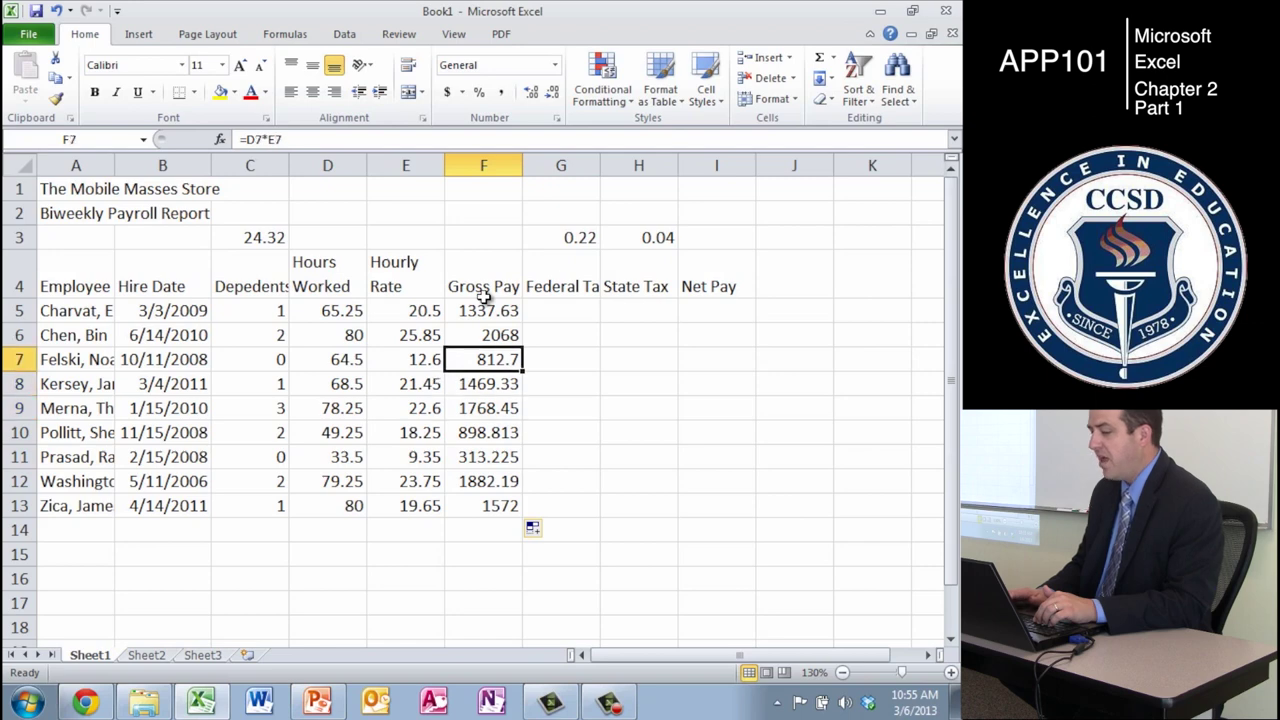
click(303, 139)
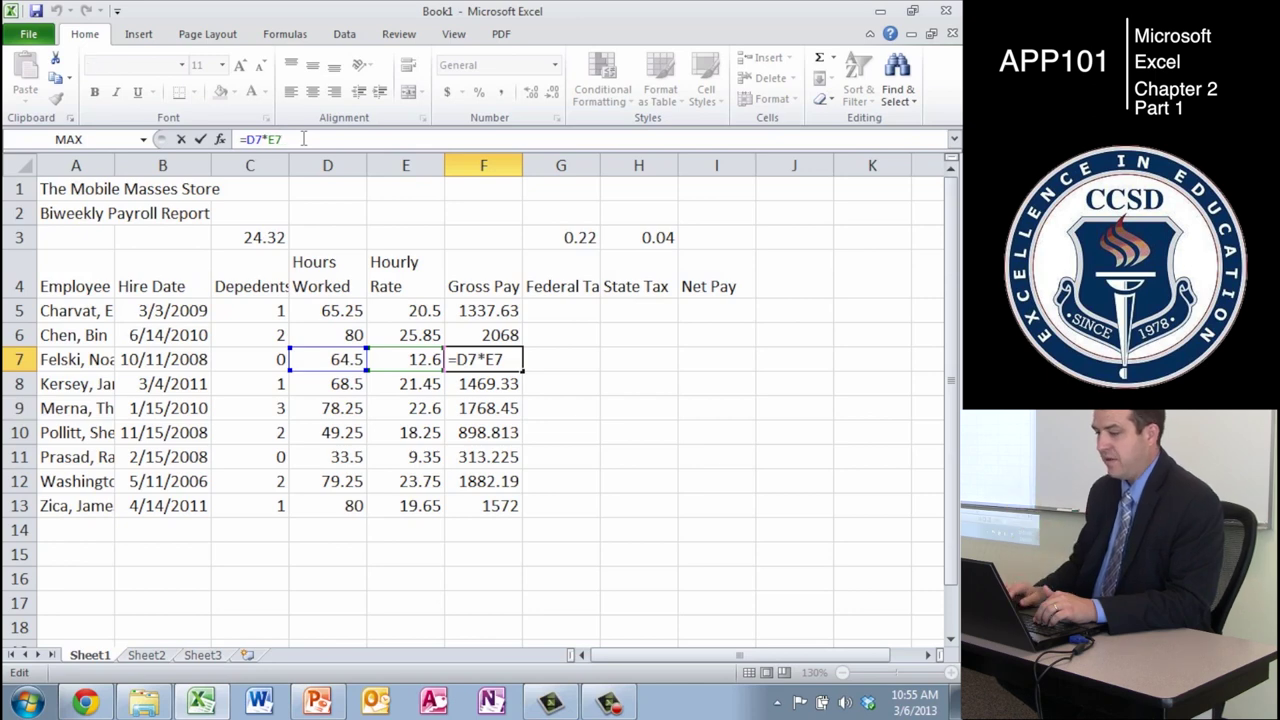
key(Return)
key(Up)
key(Right)
key(Up)
key(Up)
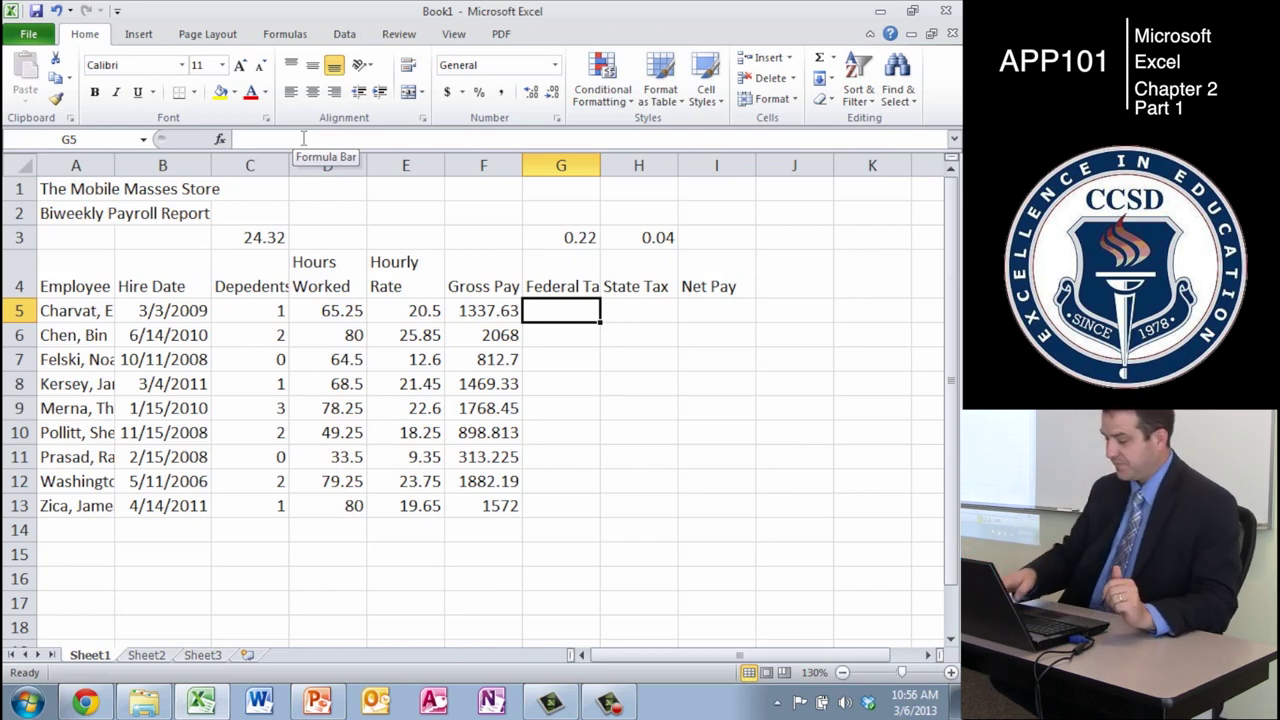
- Enter =G3*(F5-C5*C3) in G5, giving a federal tax of 288.927
text(=)
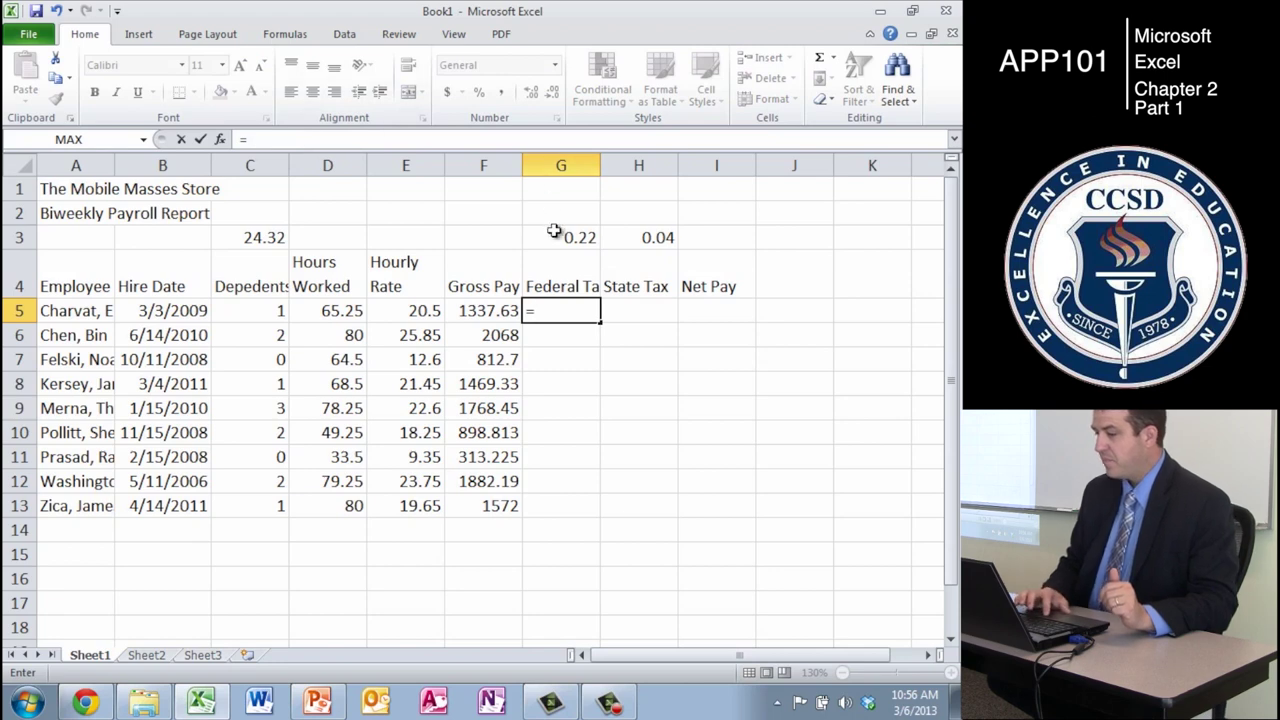
click(581, 242)
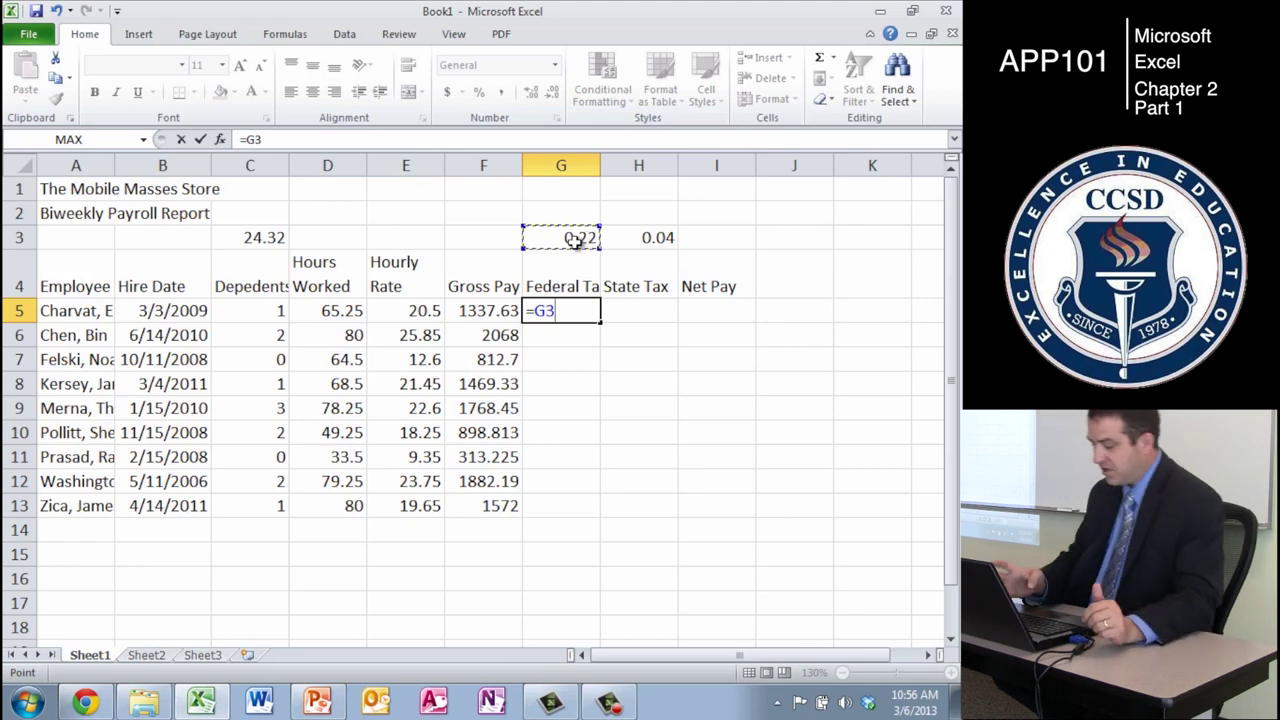
text(*)
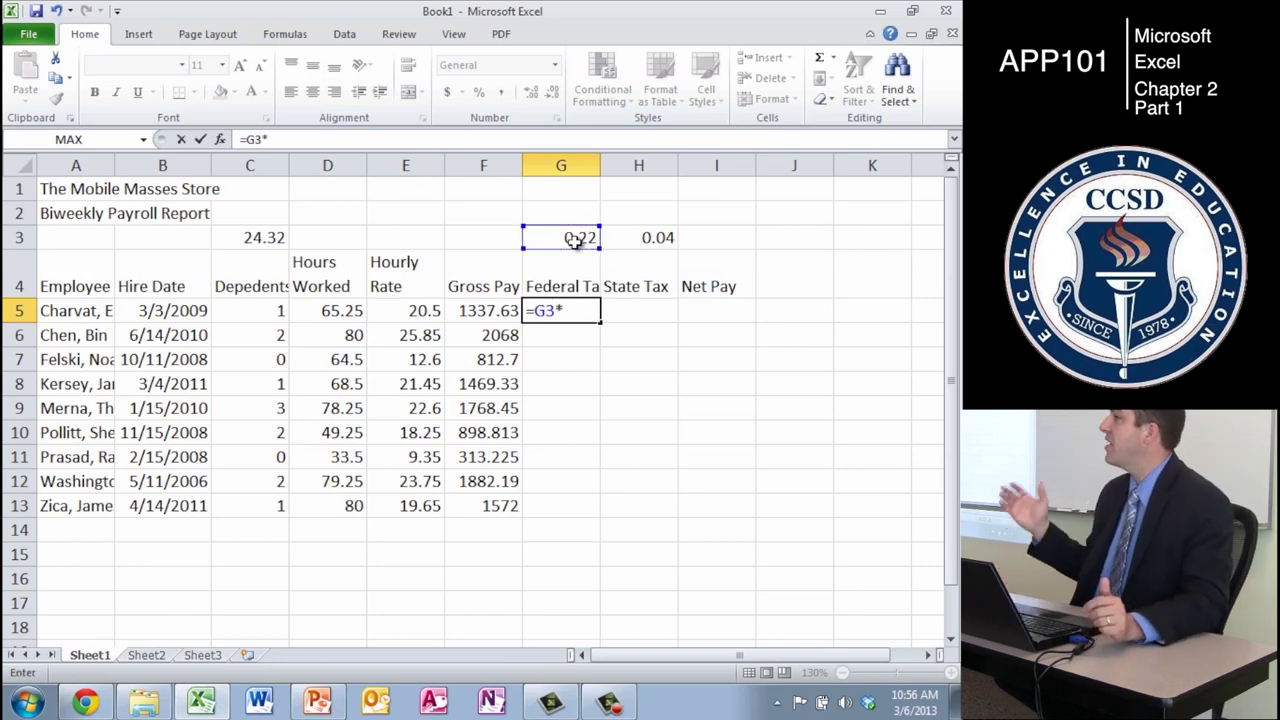
text(()
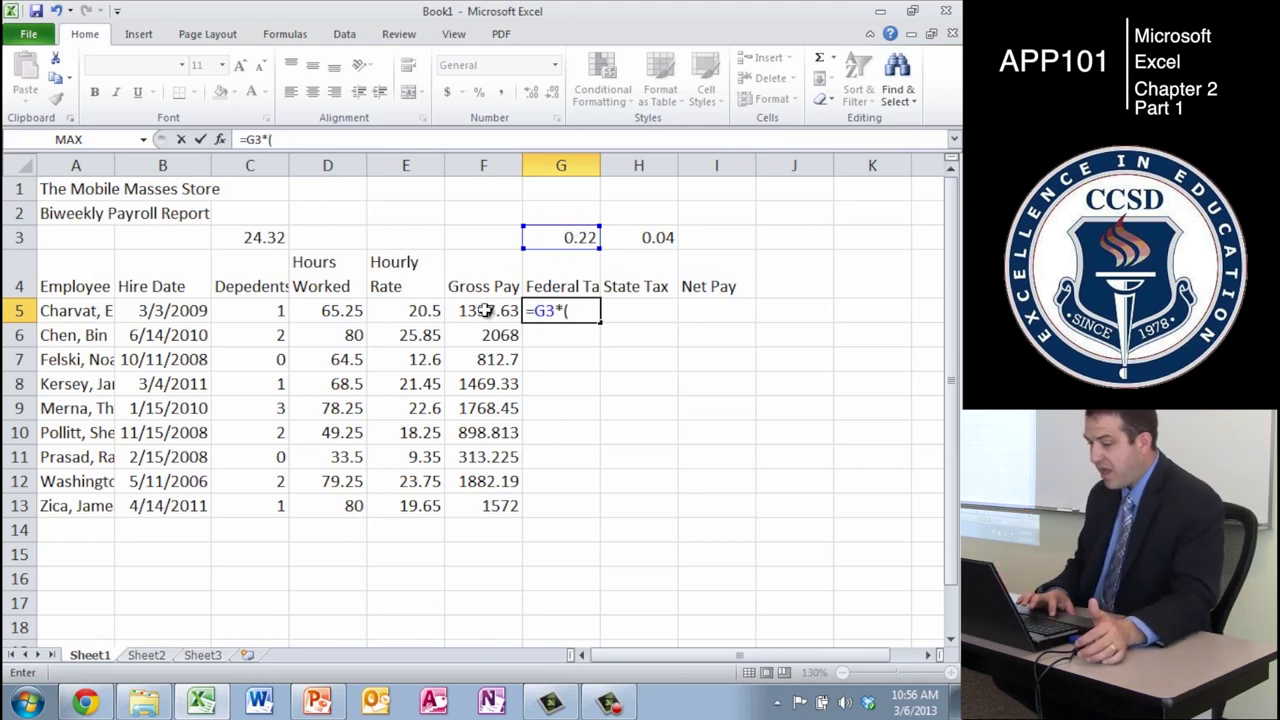
click(485, 311)
text(-)
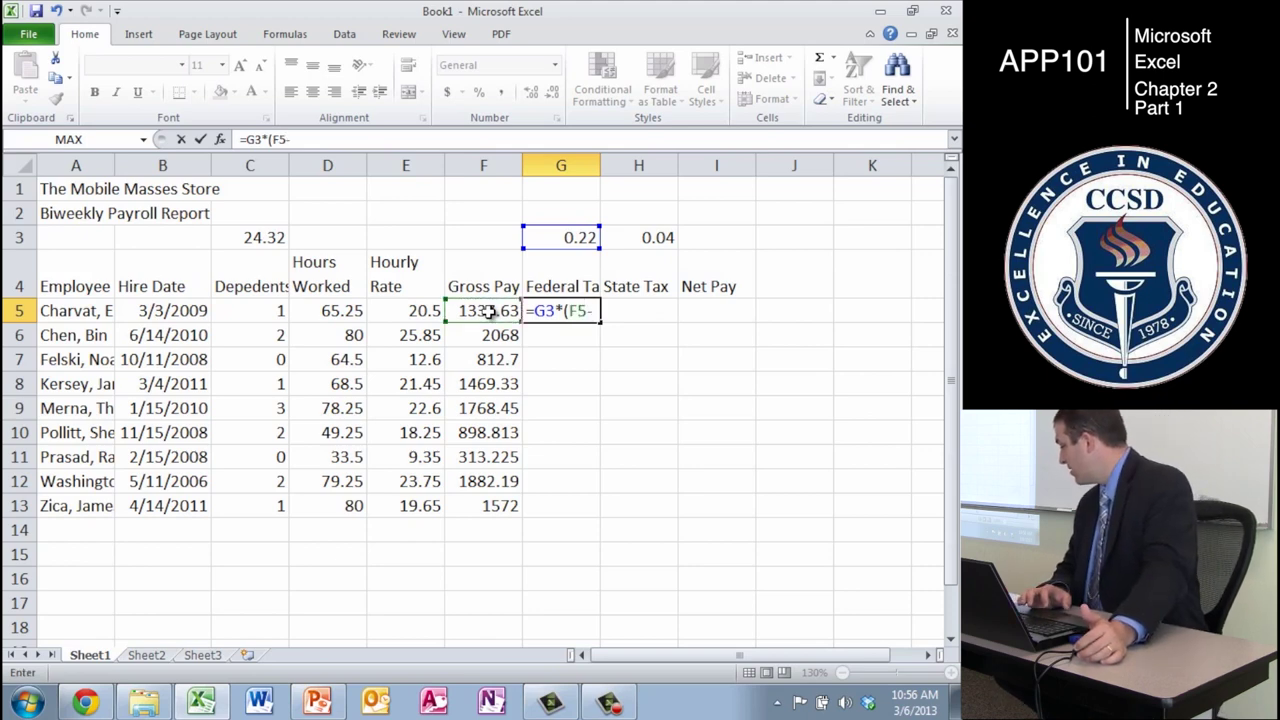
click(262, 310)
text(*)
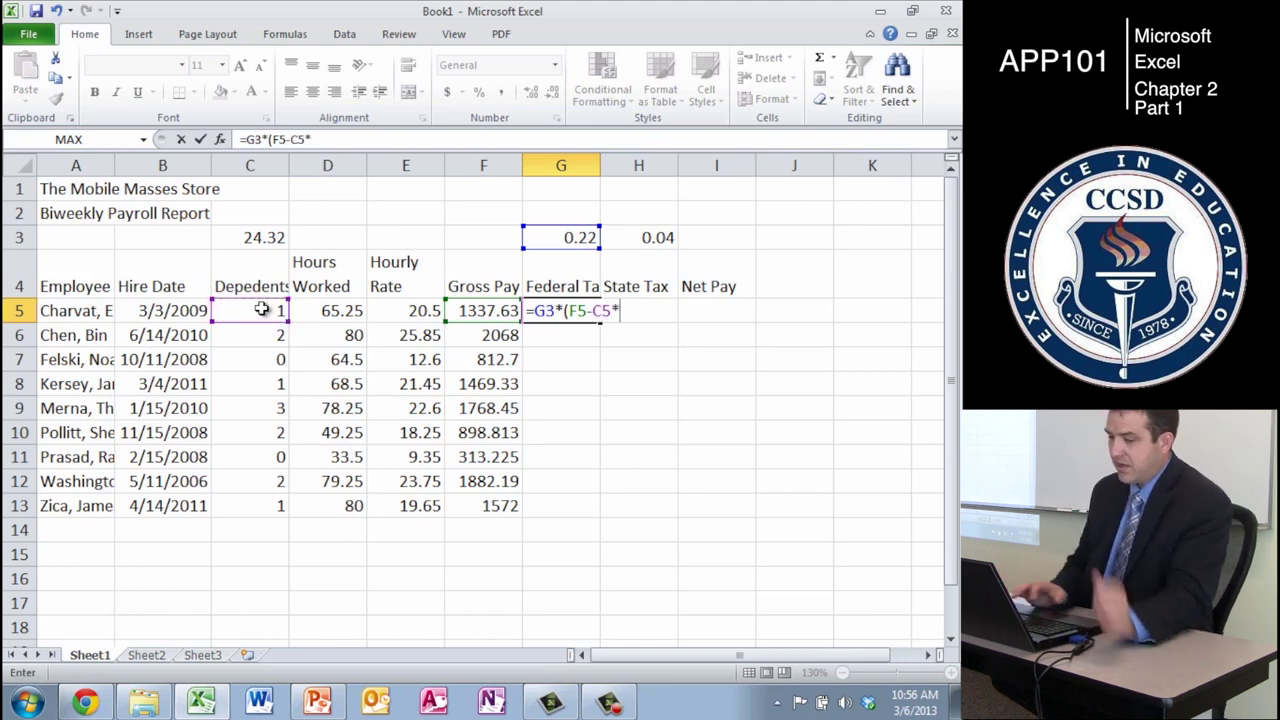
click(258, 240)
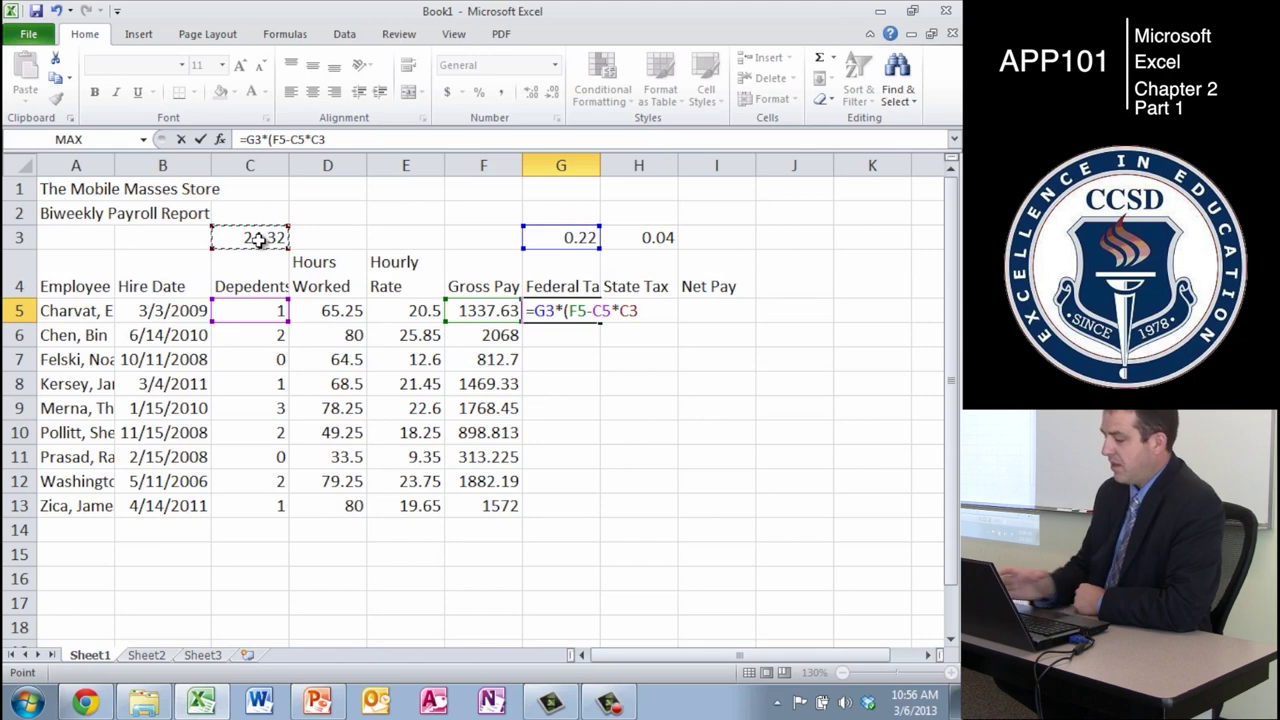
text())
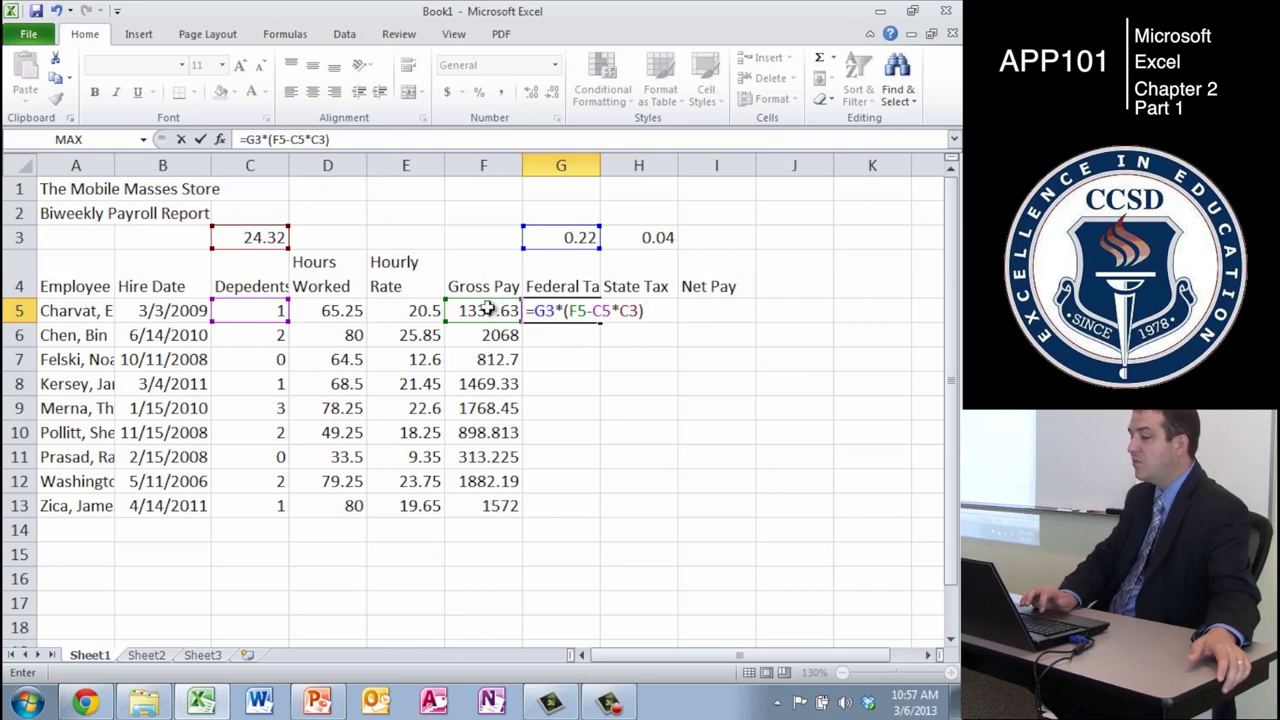
click(269, 296)
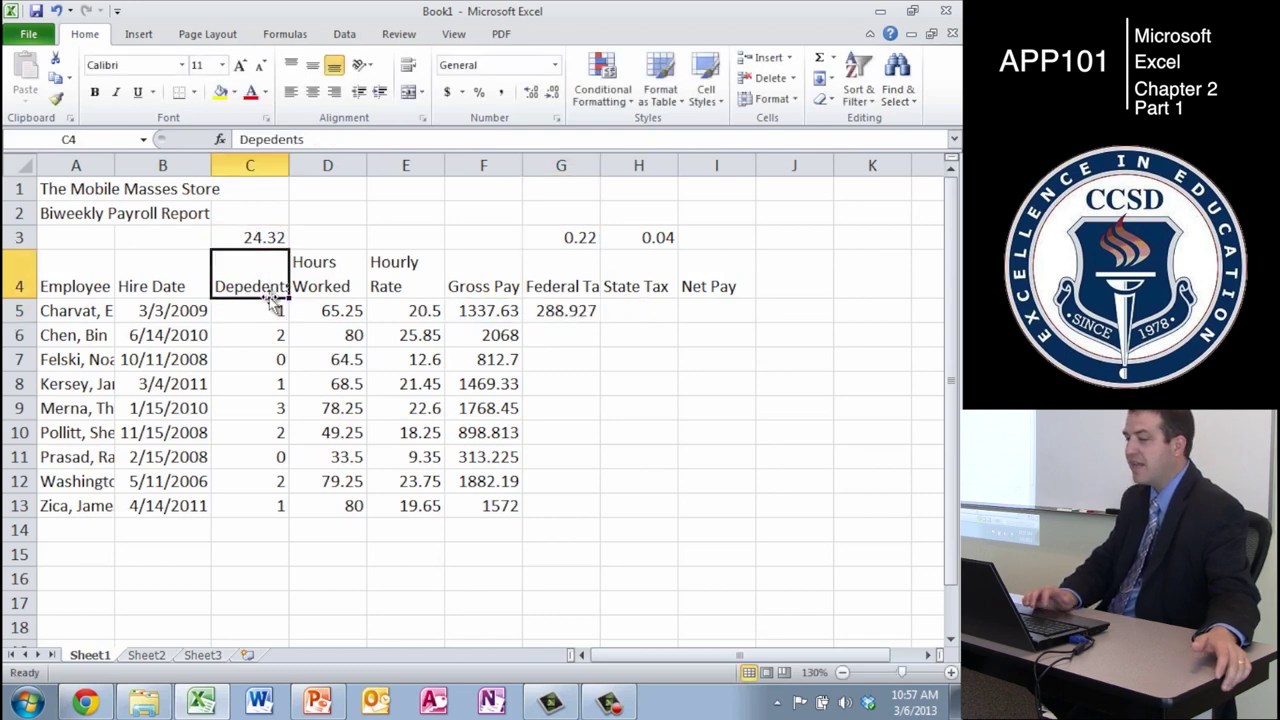
click(272, 141)
text(n)
key(Return)
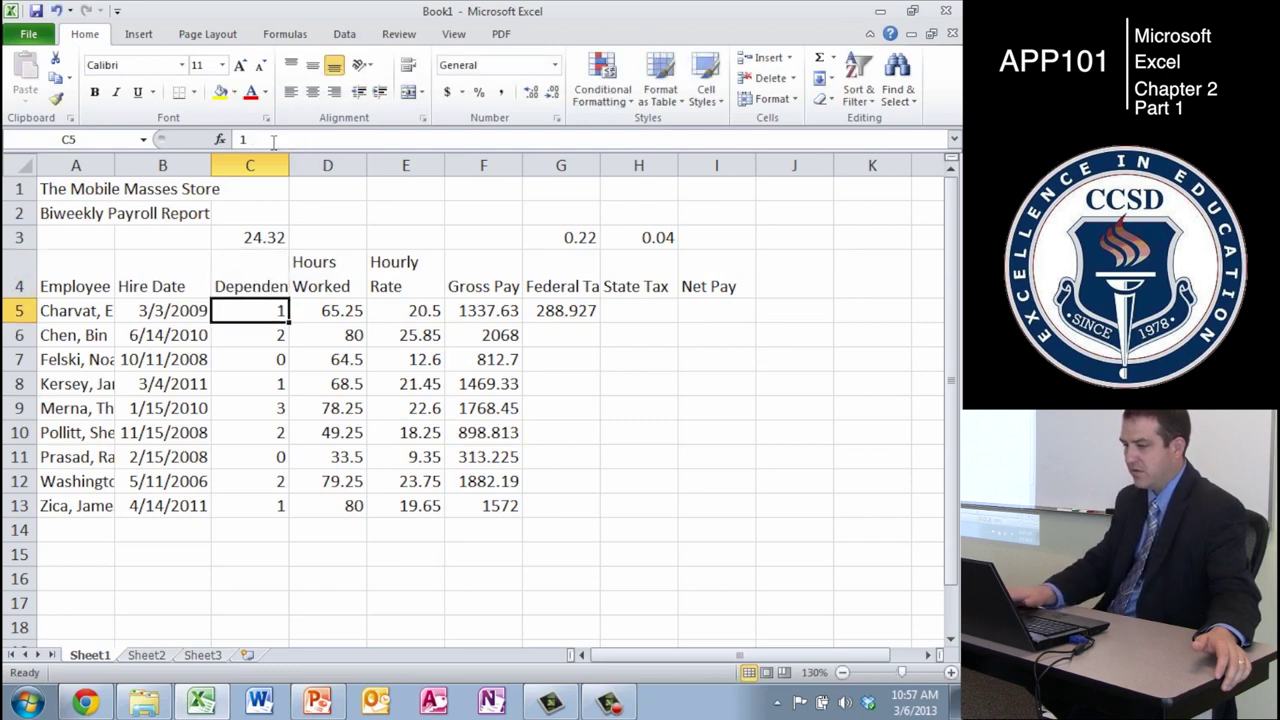
click(577, 314)
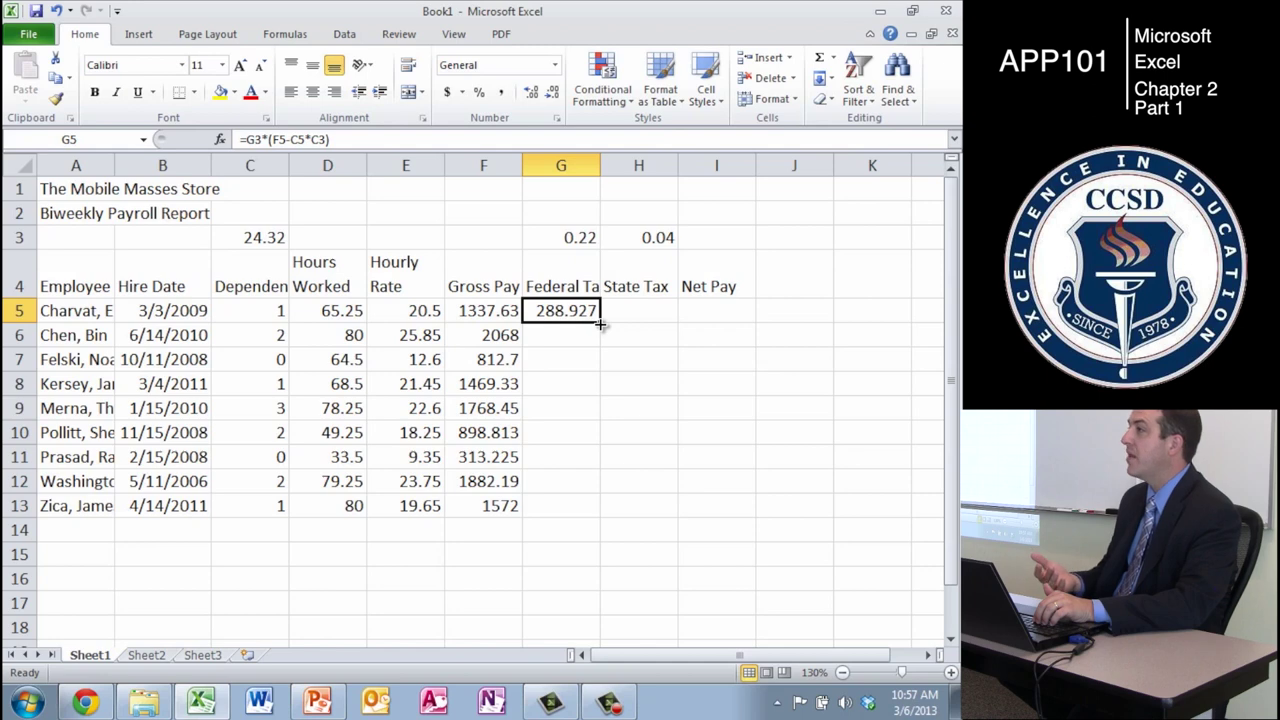
drag(600, 322, 580, 520)
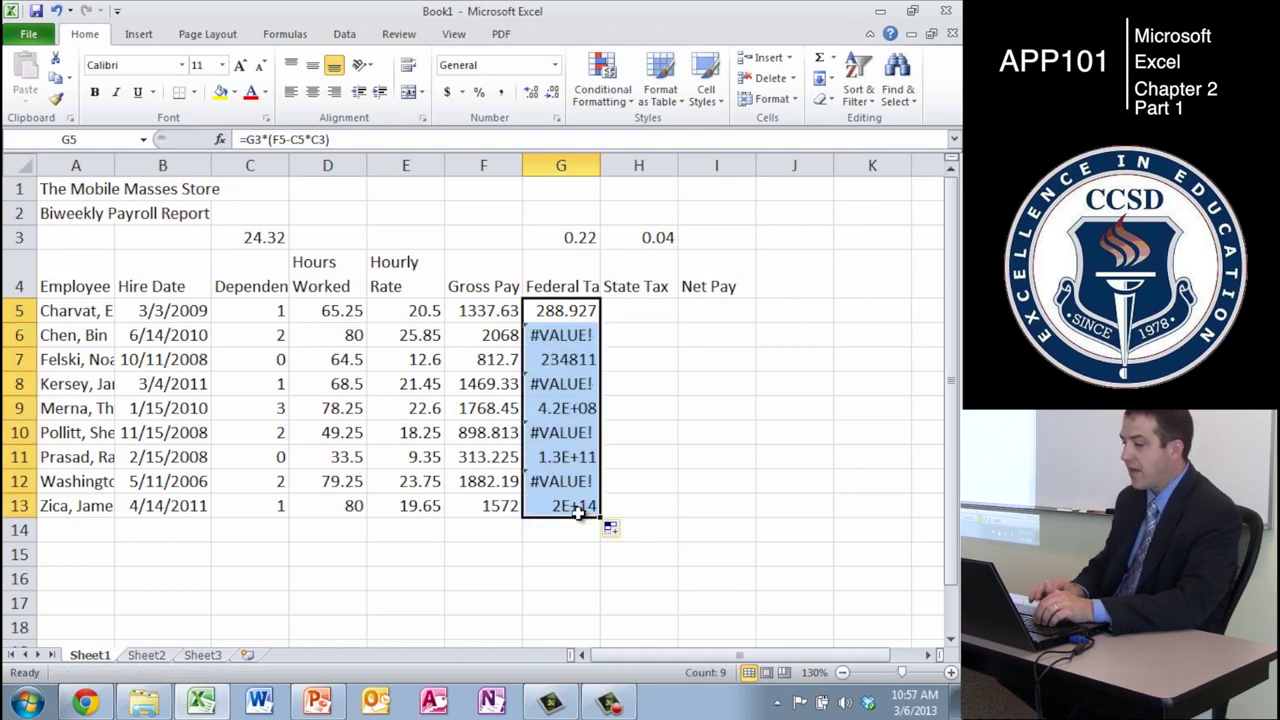
click(652, 535)
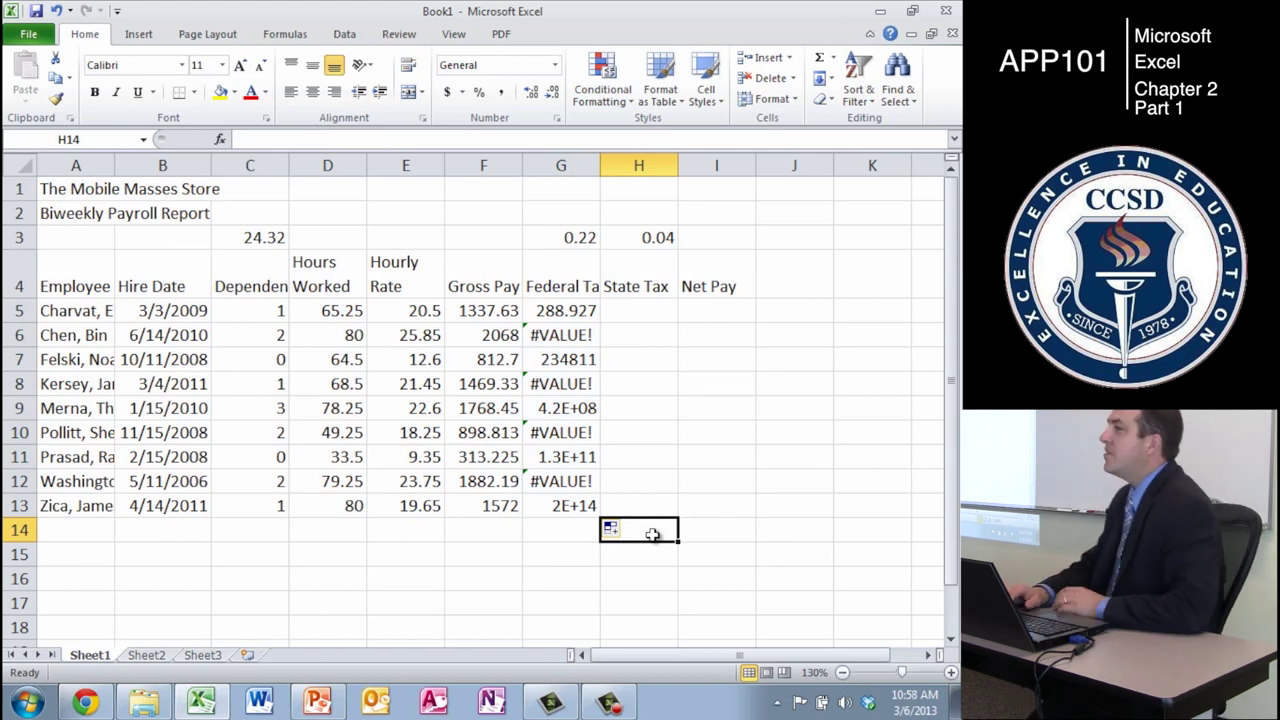
key(Left)
key(Up)
key(Up)
key(Up)
key(Up)
key(Up)
key(Up)
key(Up)
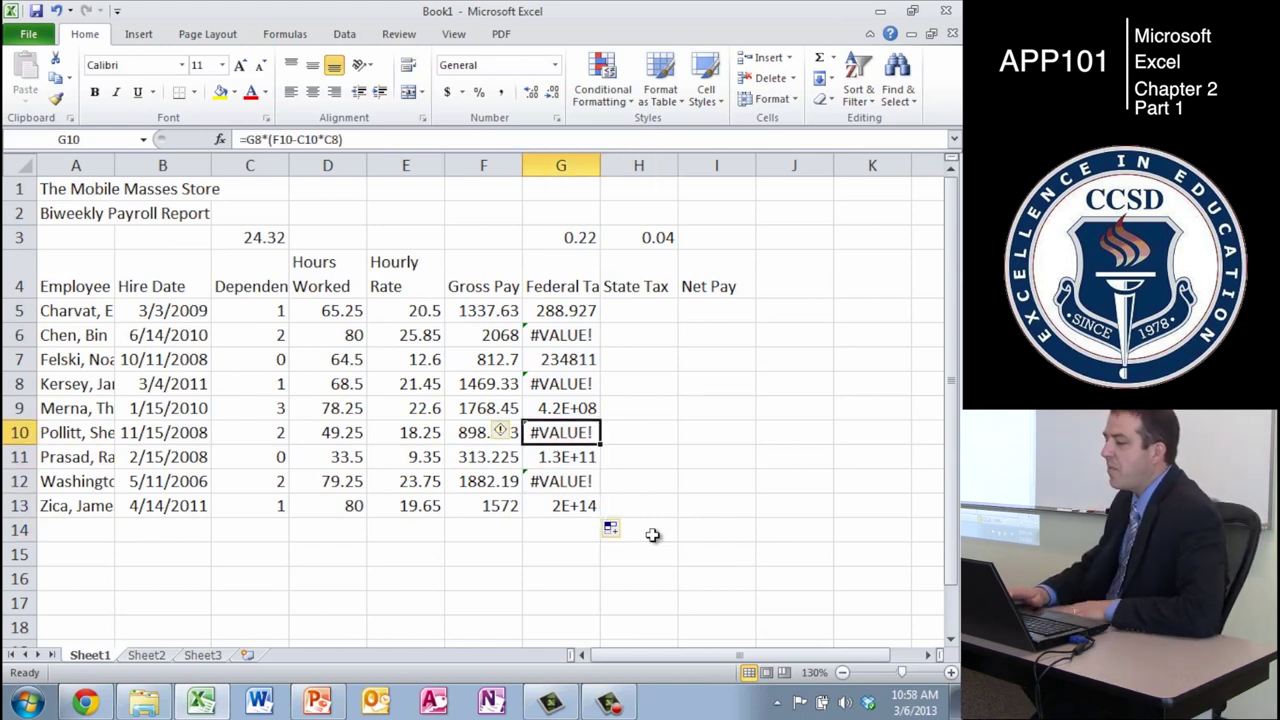
key(Up)
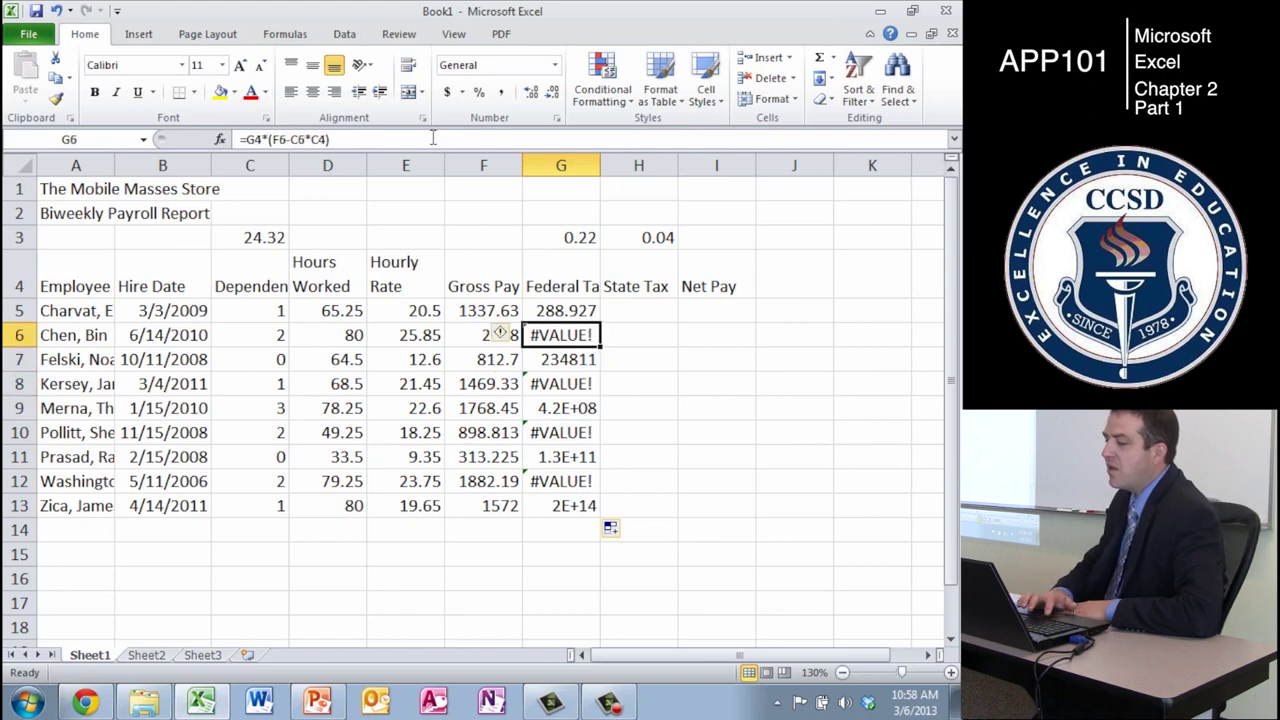
click(433, 138)
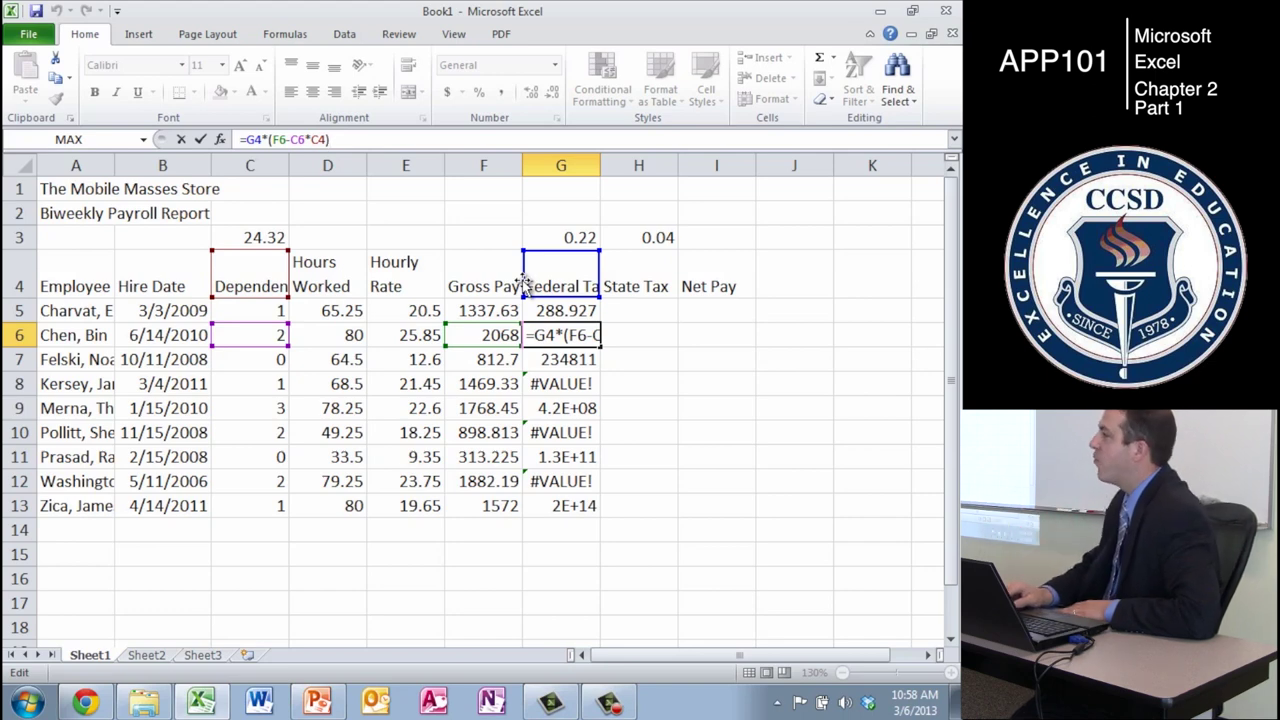
key(Escape)
key(Up)
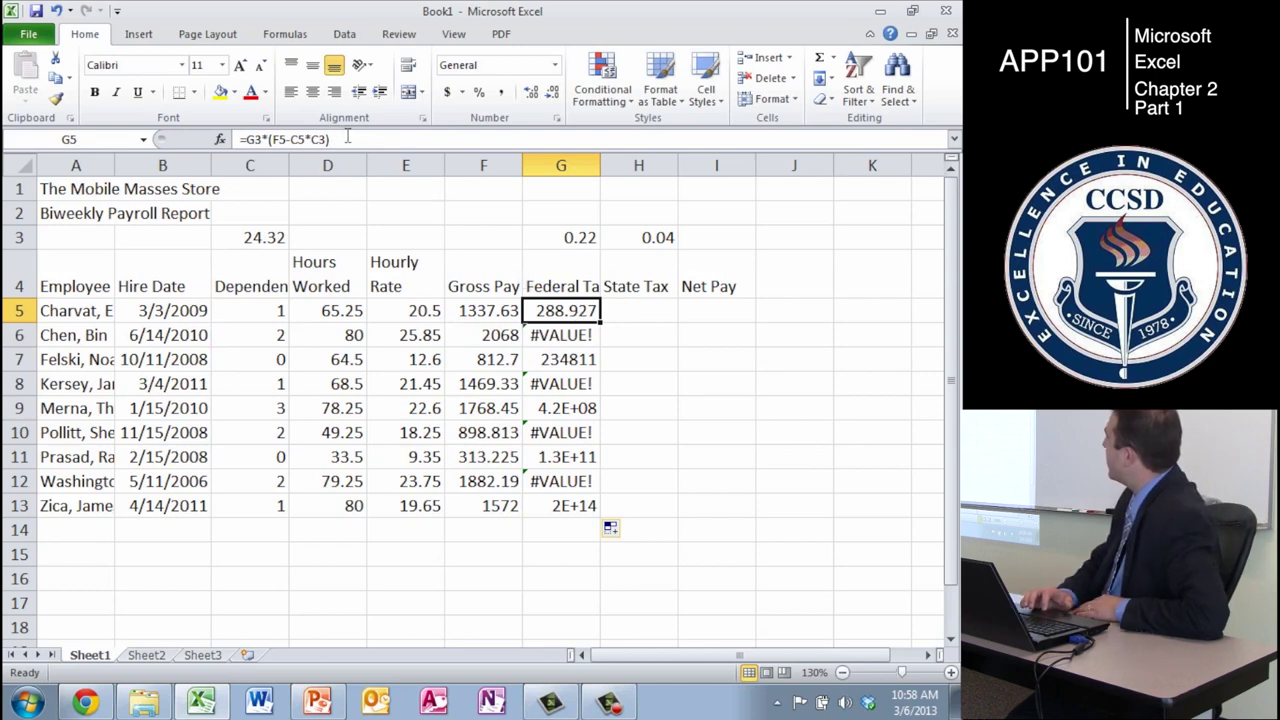
- Change G5's formula to =$G$3*(F5-C5*$C$3) using absolute rate references
click(347, 137)
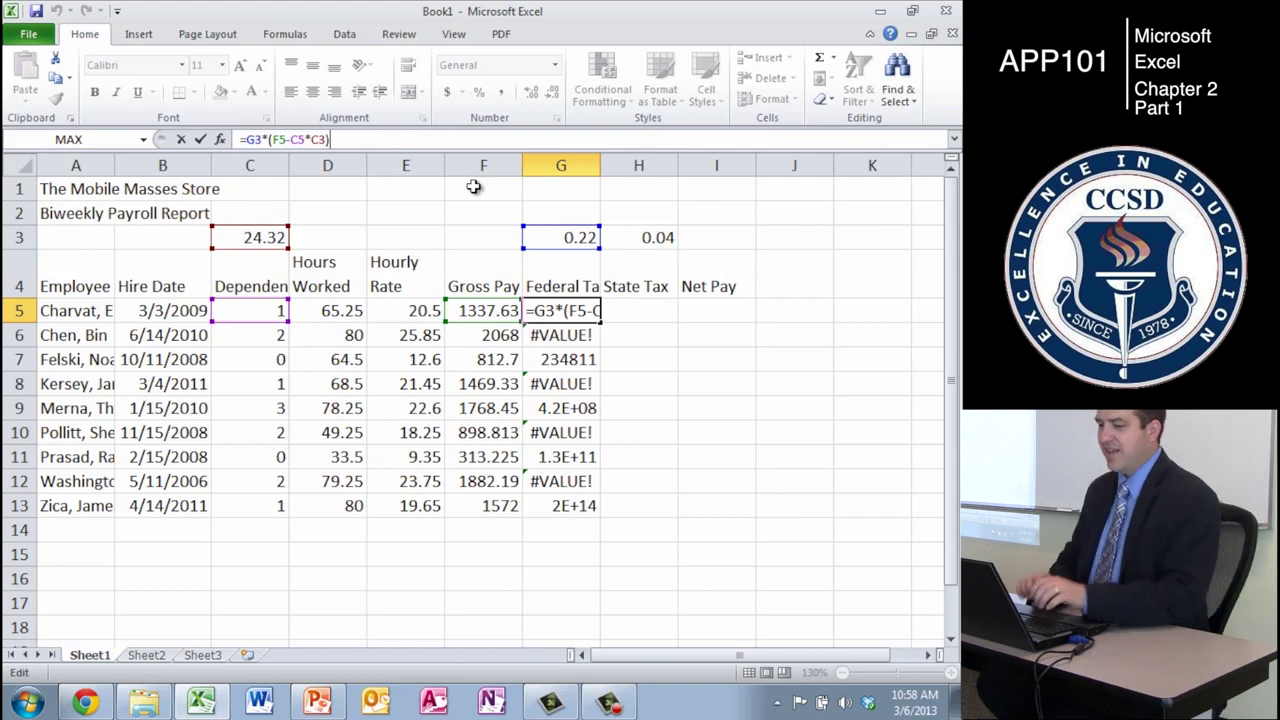
click(249, 139)
text($)
key(Right)
text($)
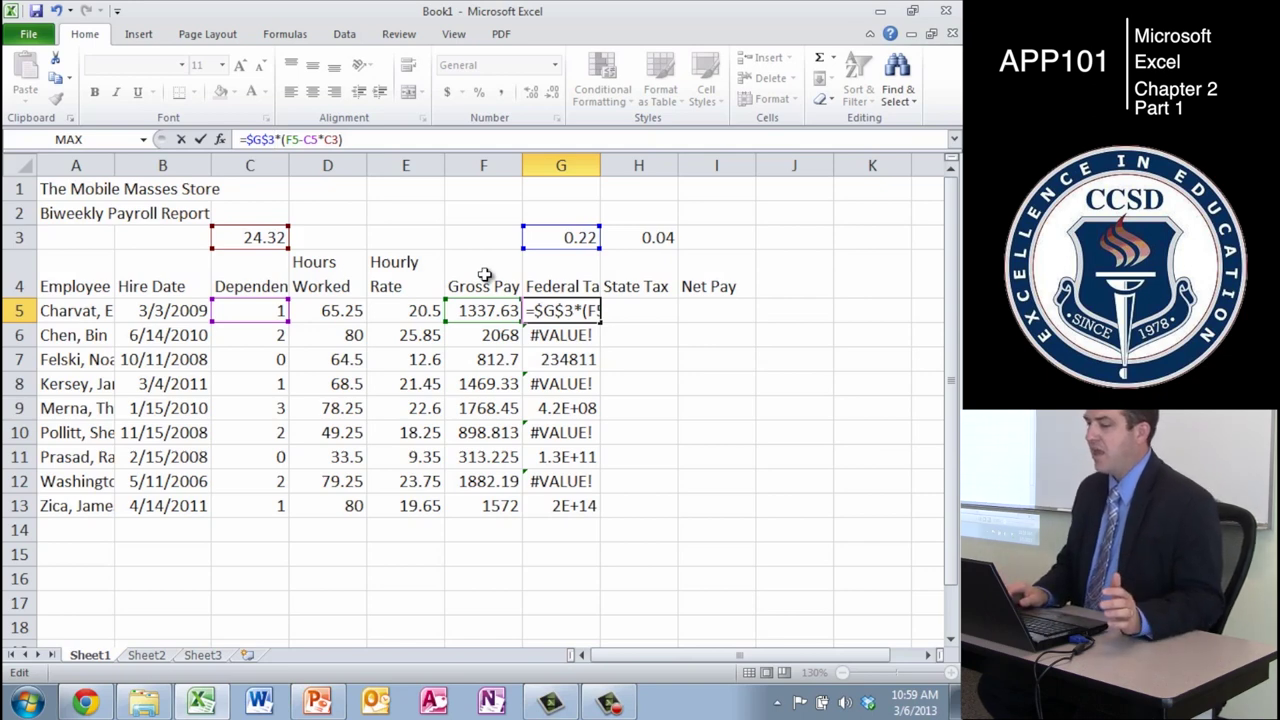
key(Right)
key(Right)
key(Right)
key(Right)
key(Right)
key(Right)
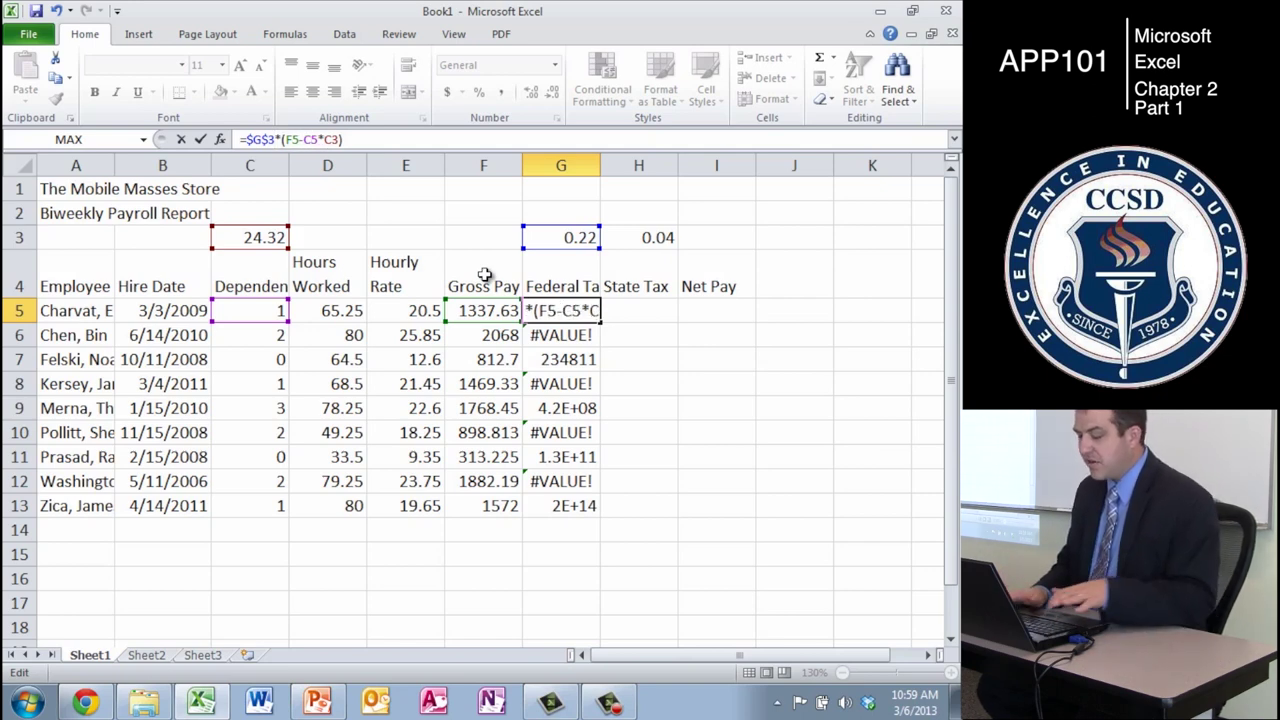
text($)
key(Right)
text($)
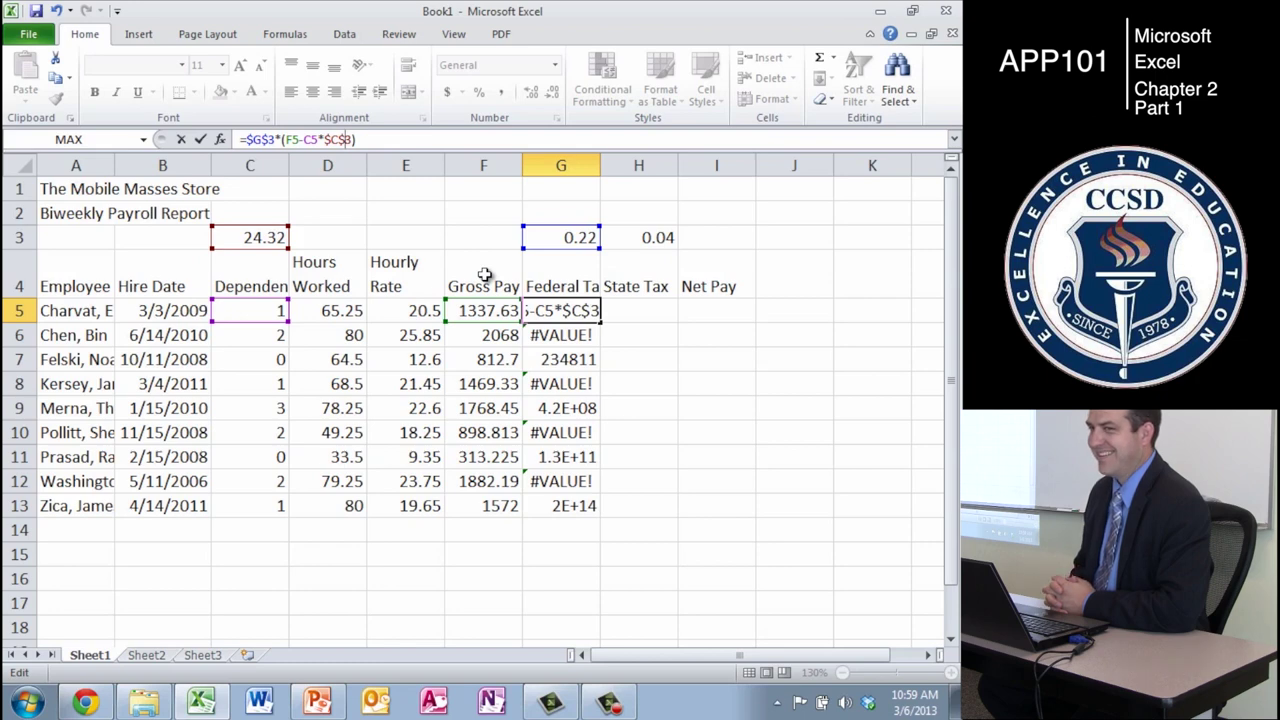
key(Return)
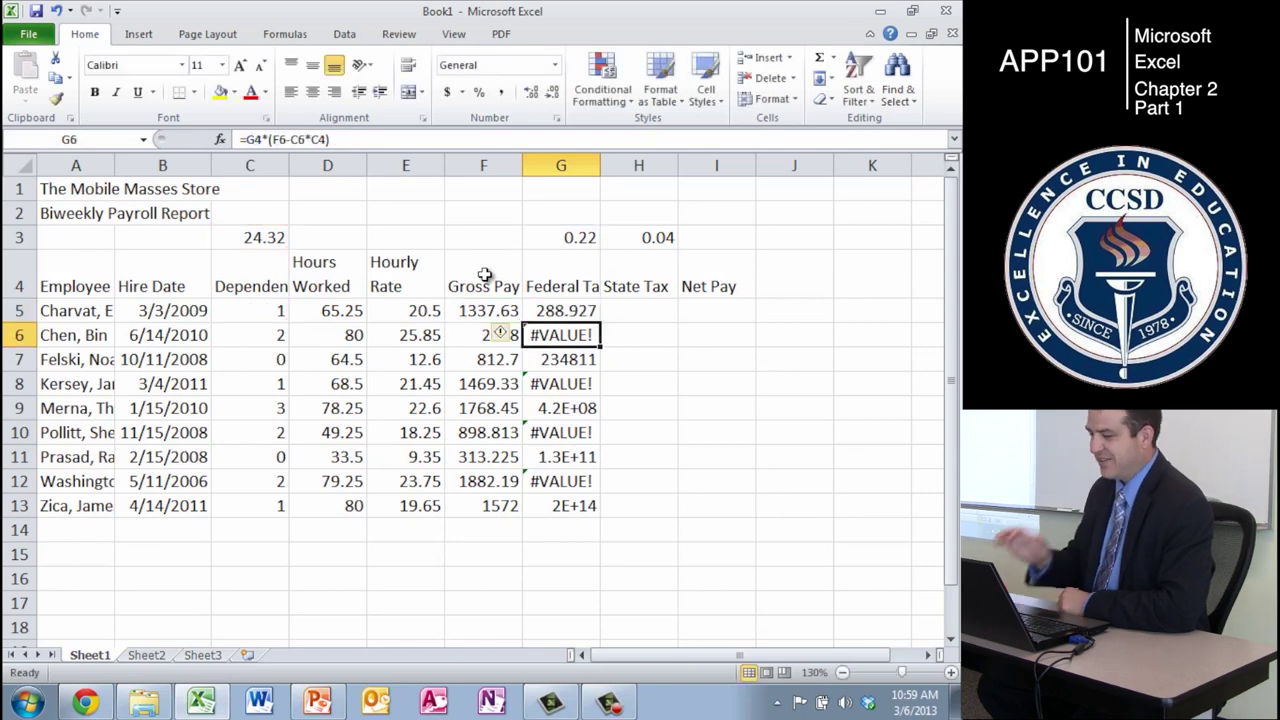
key(Up)
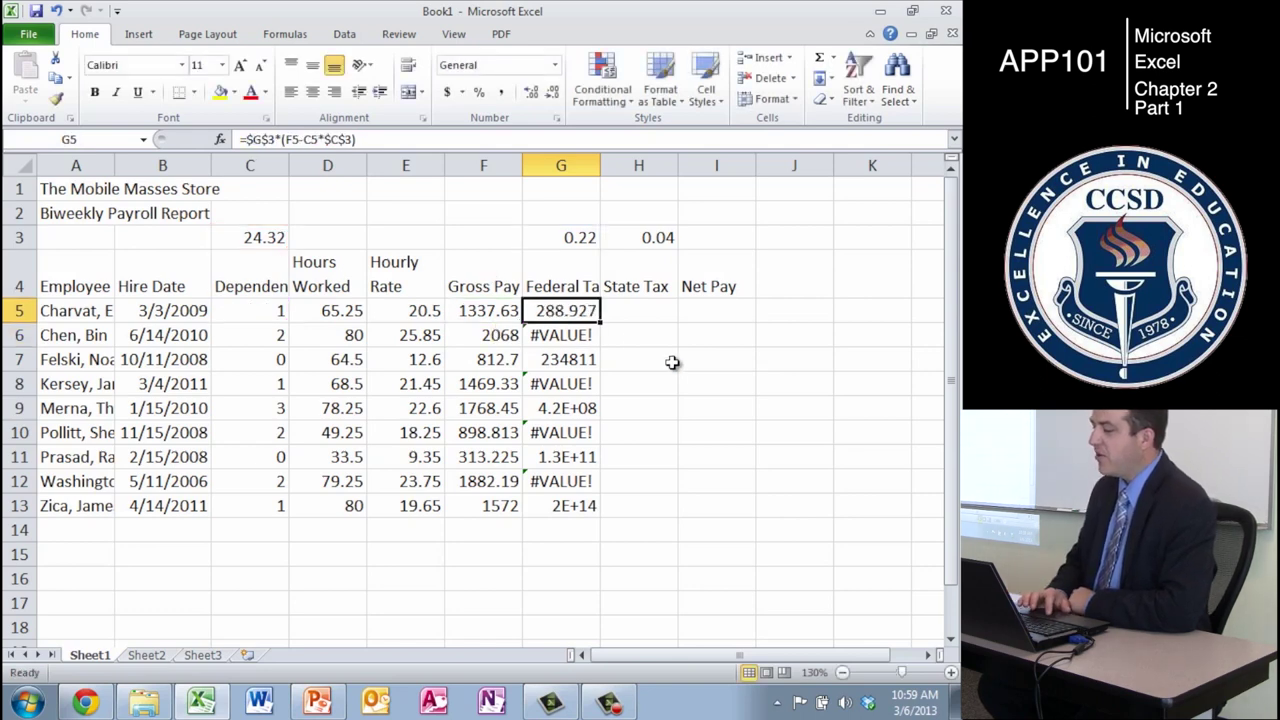
- Fill the federal tax formula down to G13 and verify the references in G5 and G6
drag(600, 320, 600, 508)
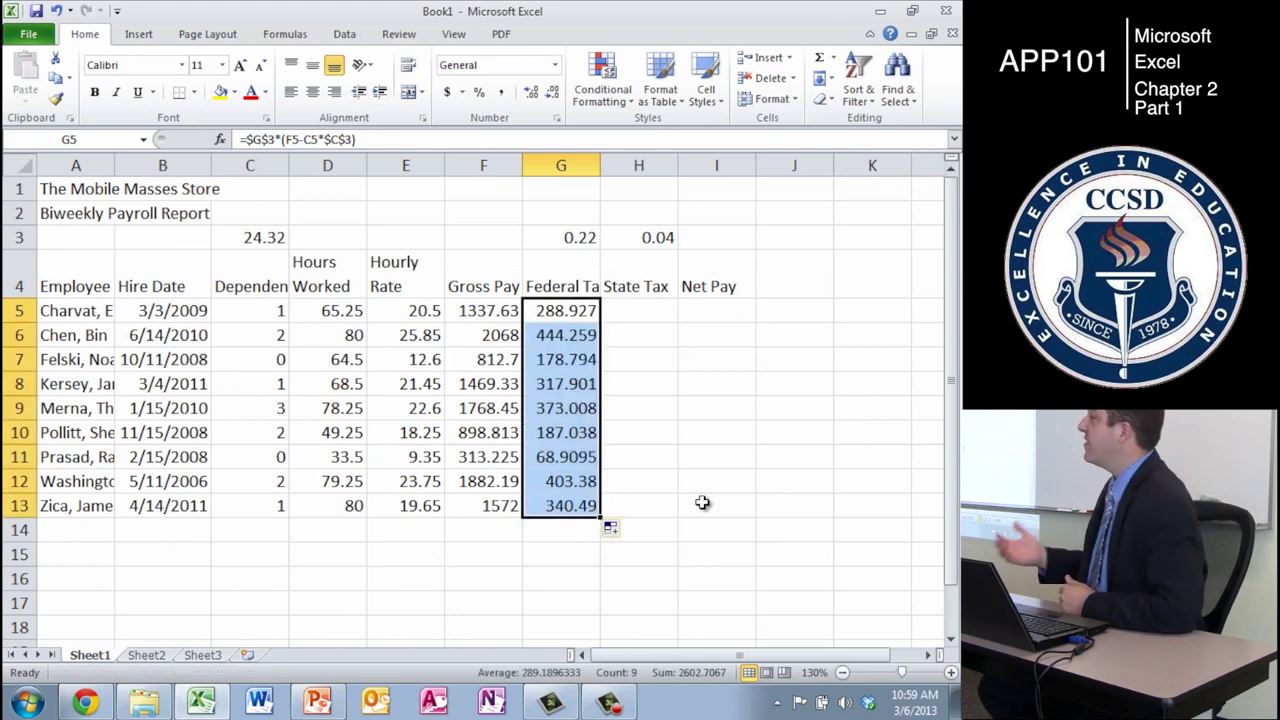
key(Up)
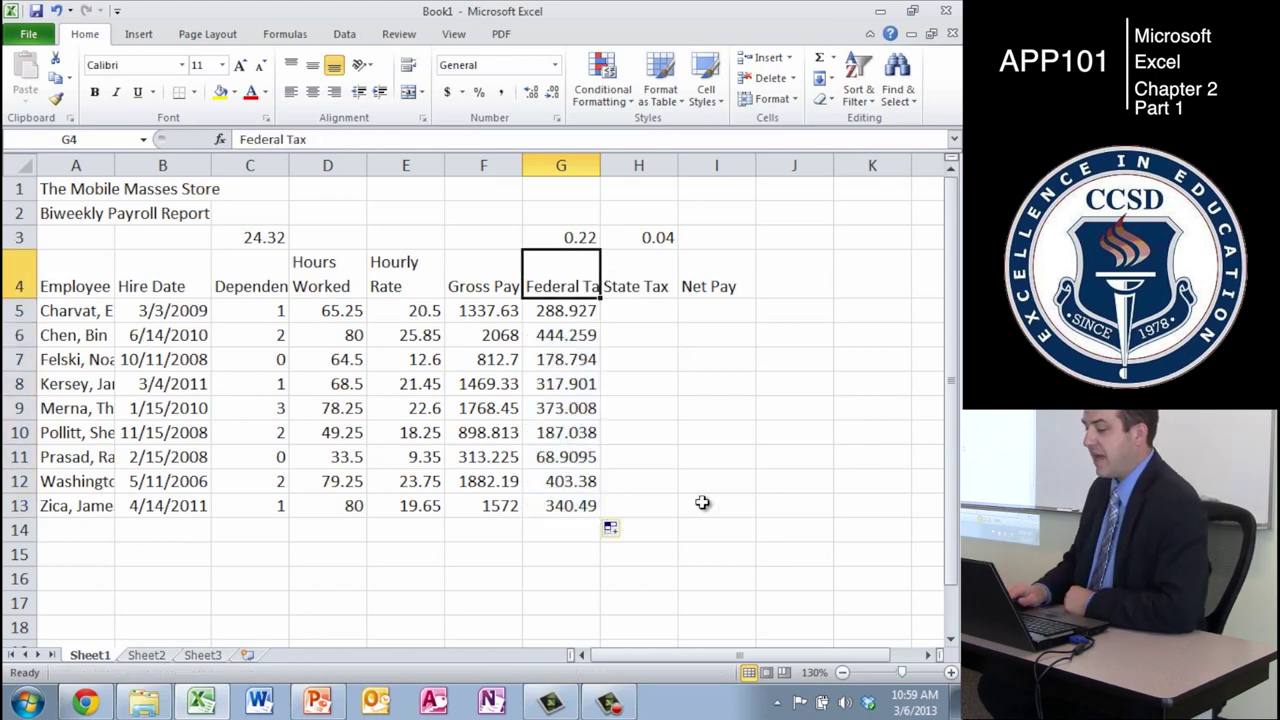
key(Down)
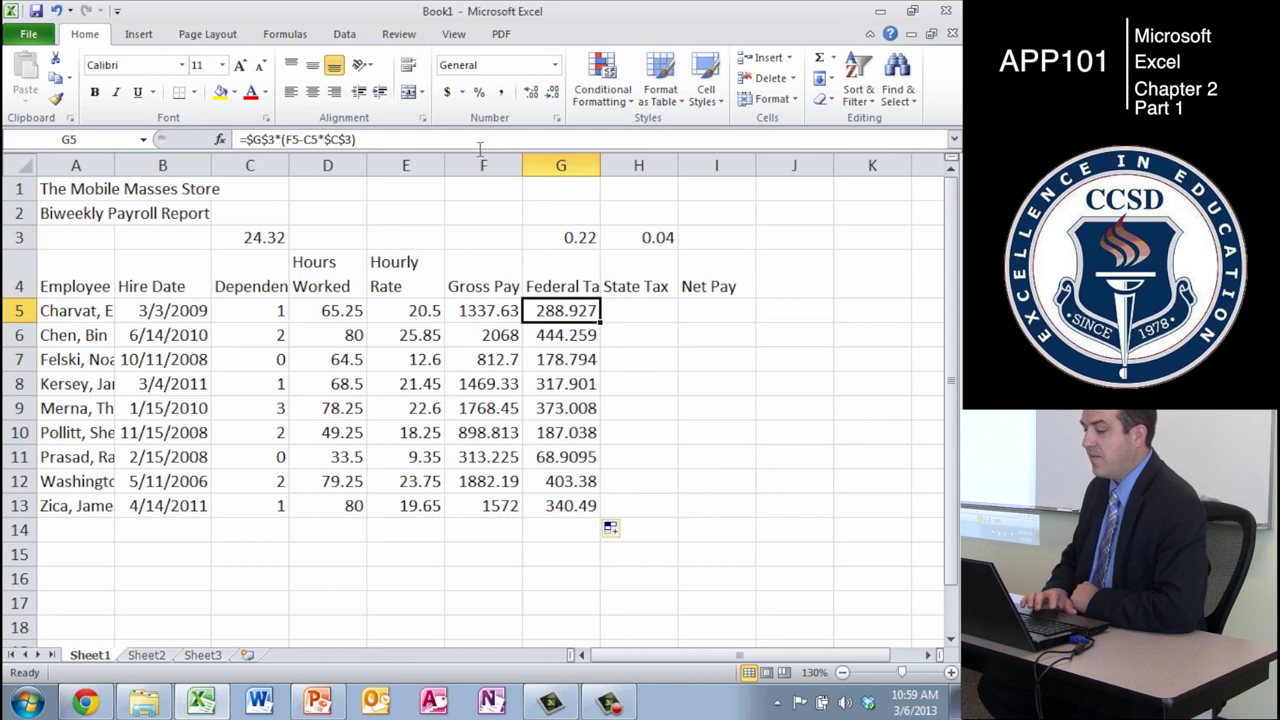
key(F2)
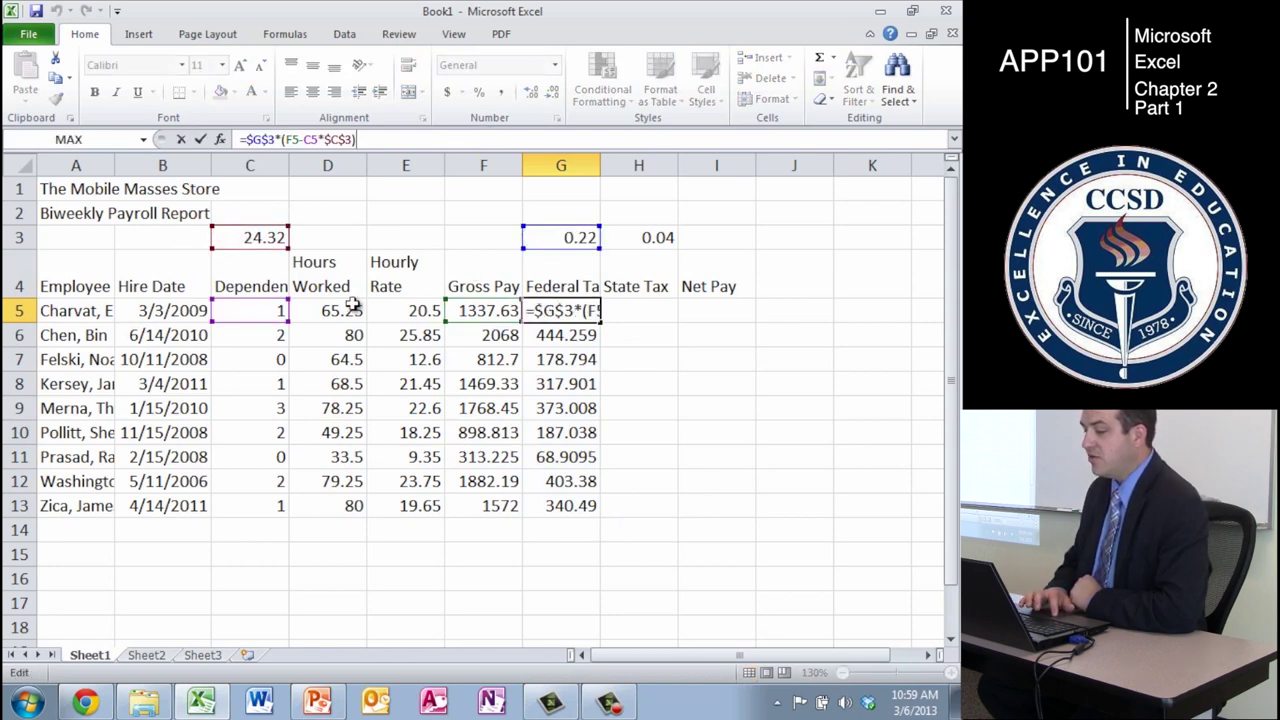
key(Return)
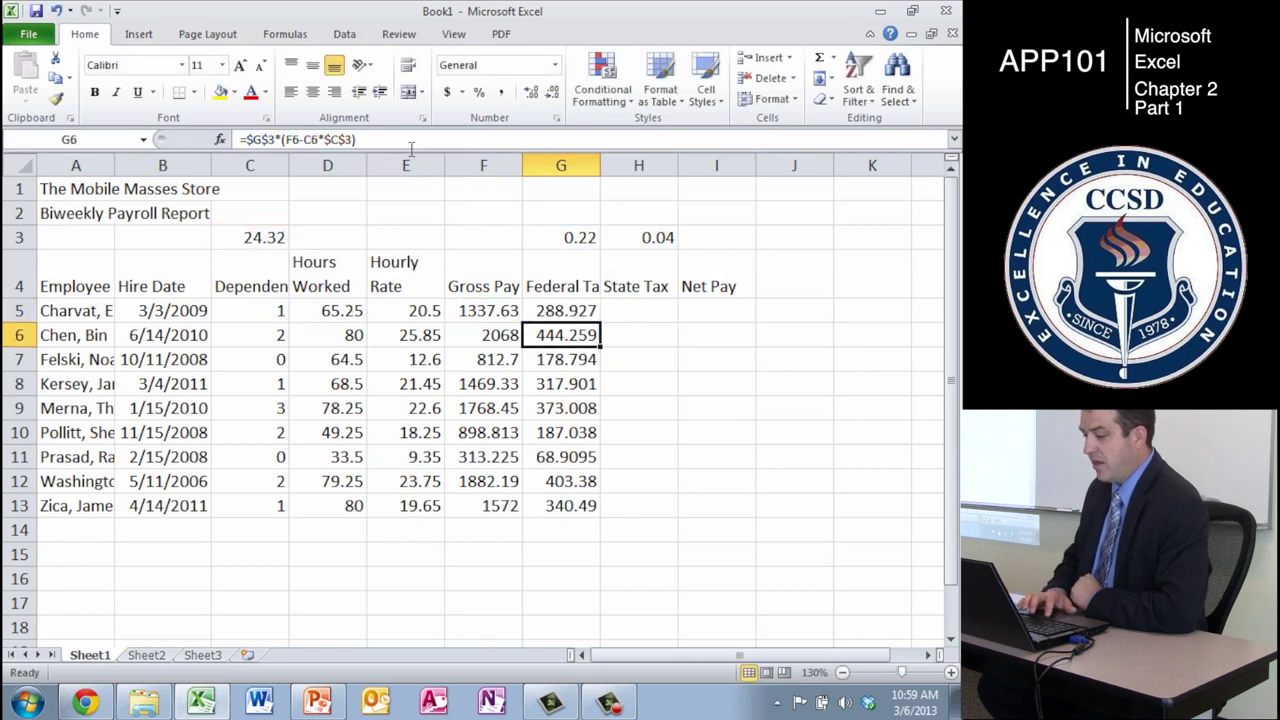
key(F2)
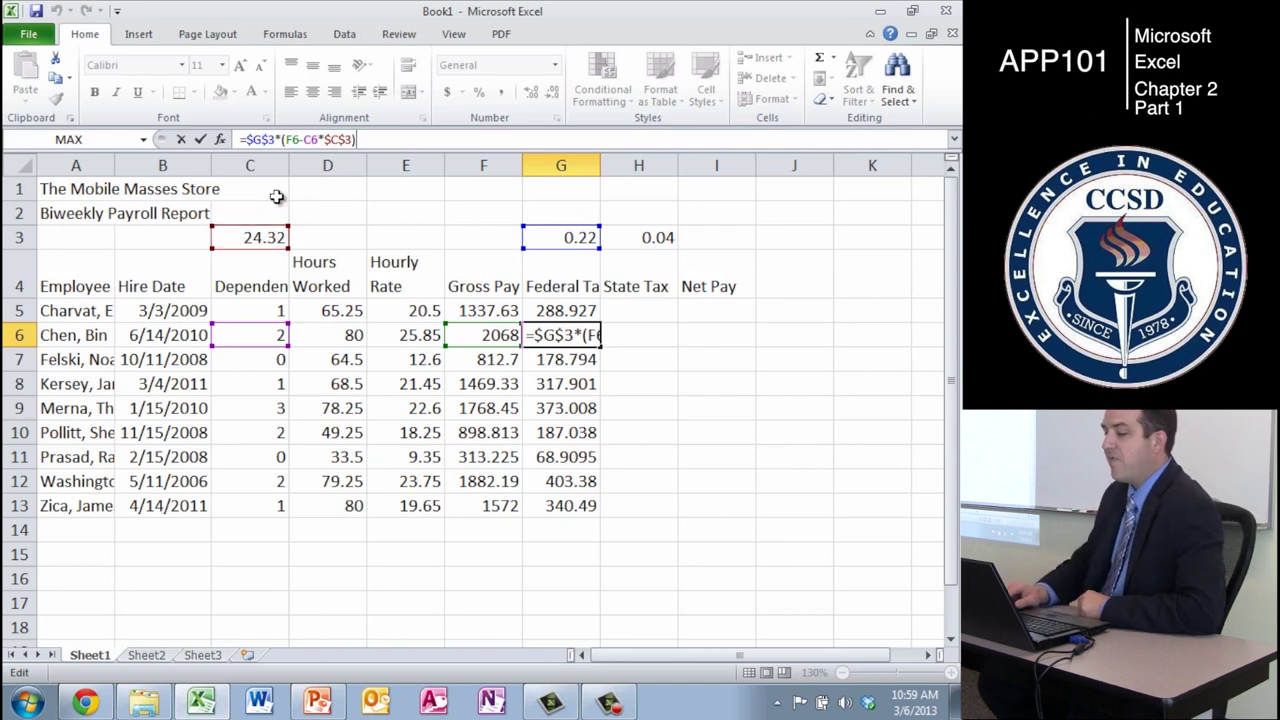
key(Return)
key(Left)
key(Up)
key(Up)
key(Left)
key(Up)
key(Up)
key(Left)
key(Left)
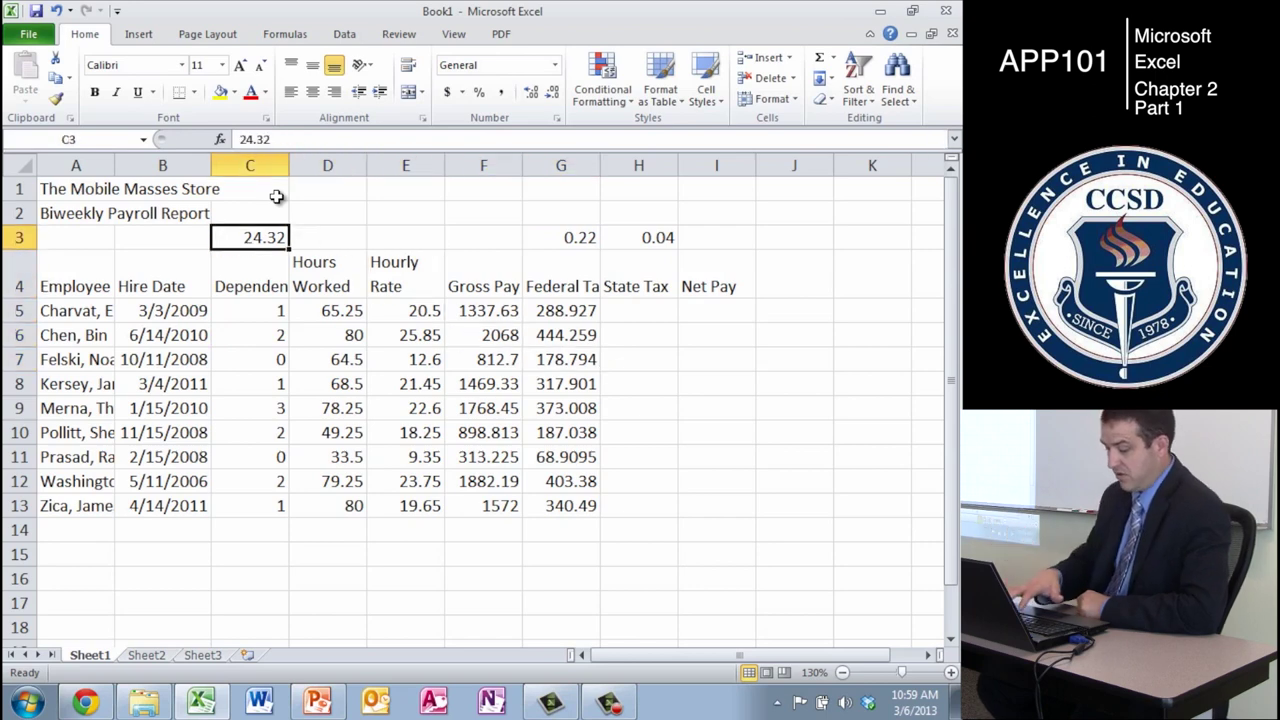
text(28)
key(Return)
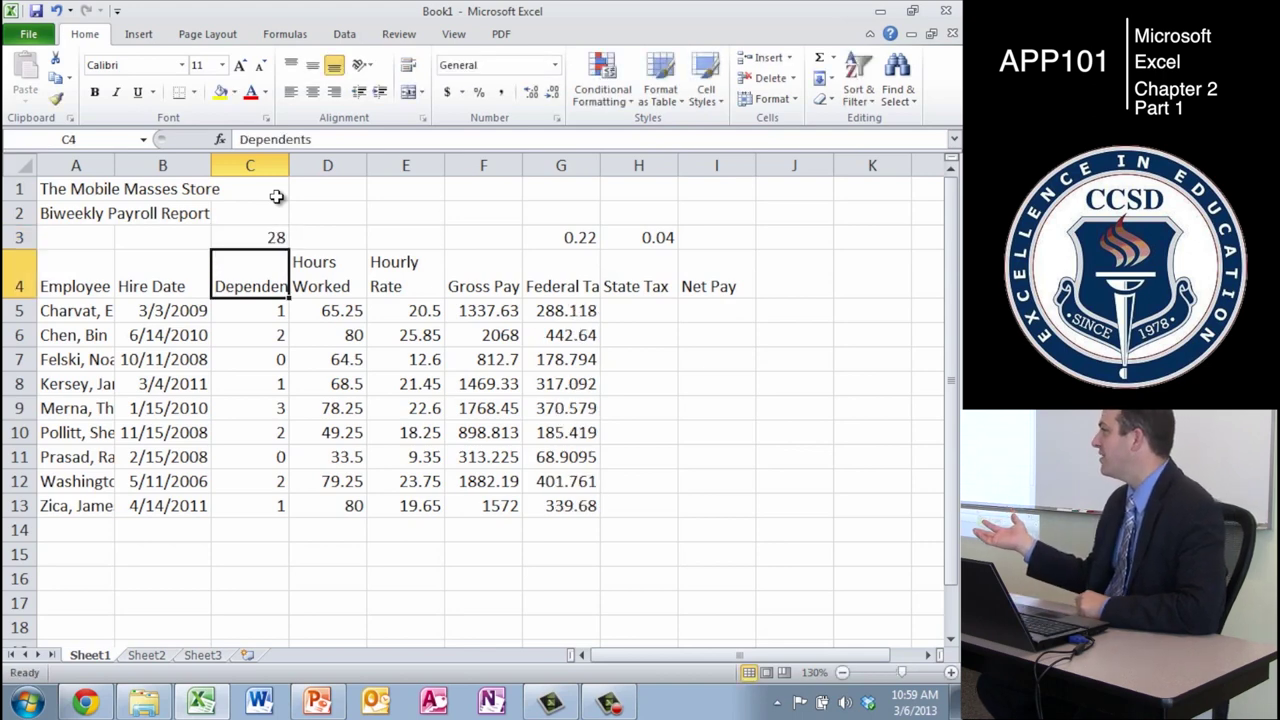
key(ctrl+z)
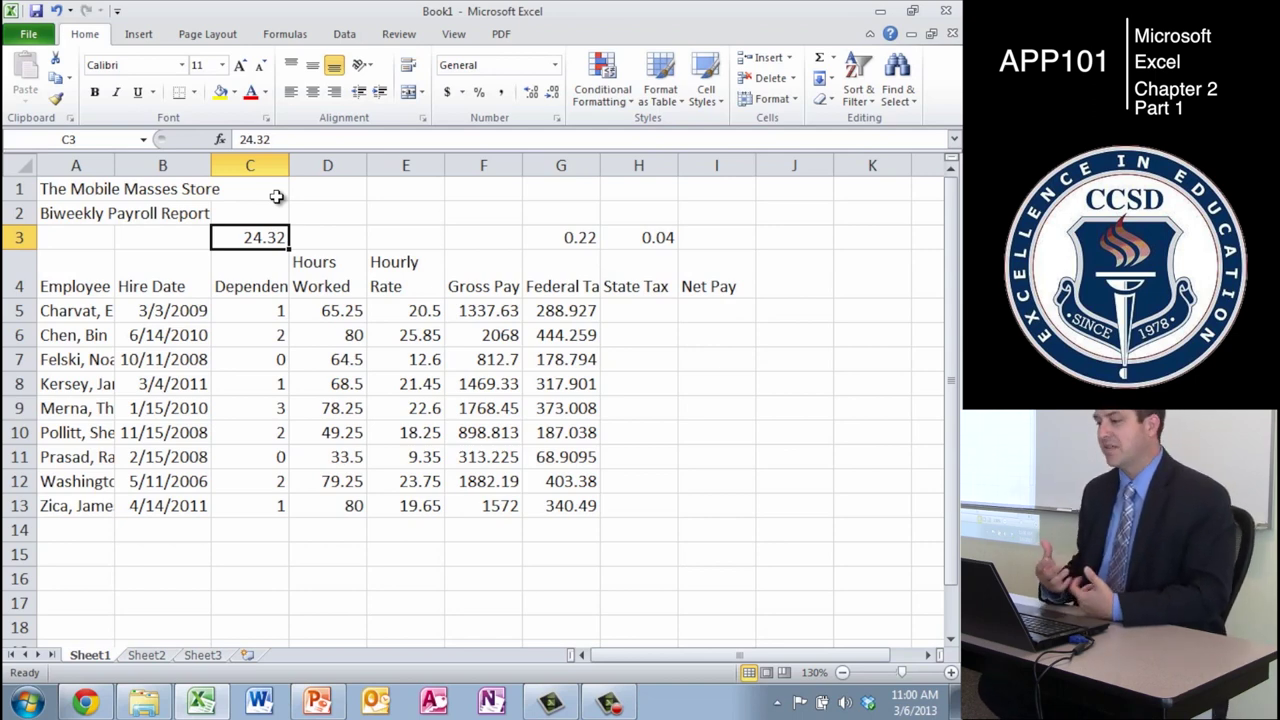
key(Down)
key(Down)
key(Down)
key(Right)
key(Right)
key(Right)
key(Right)
key(Up)
key(Right)
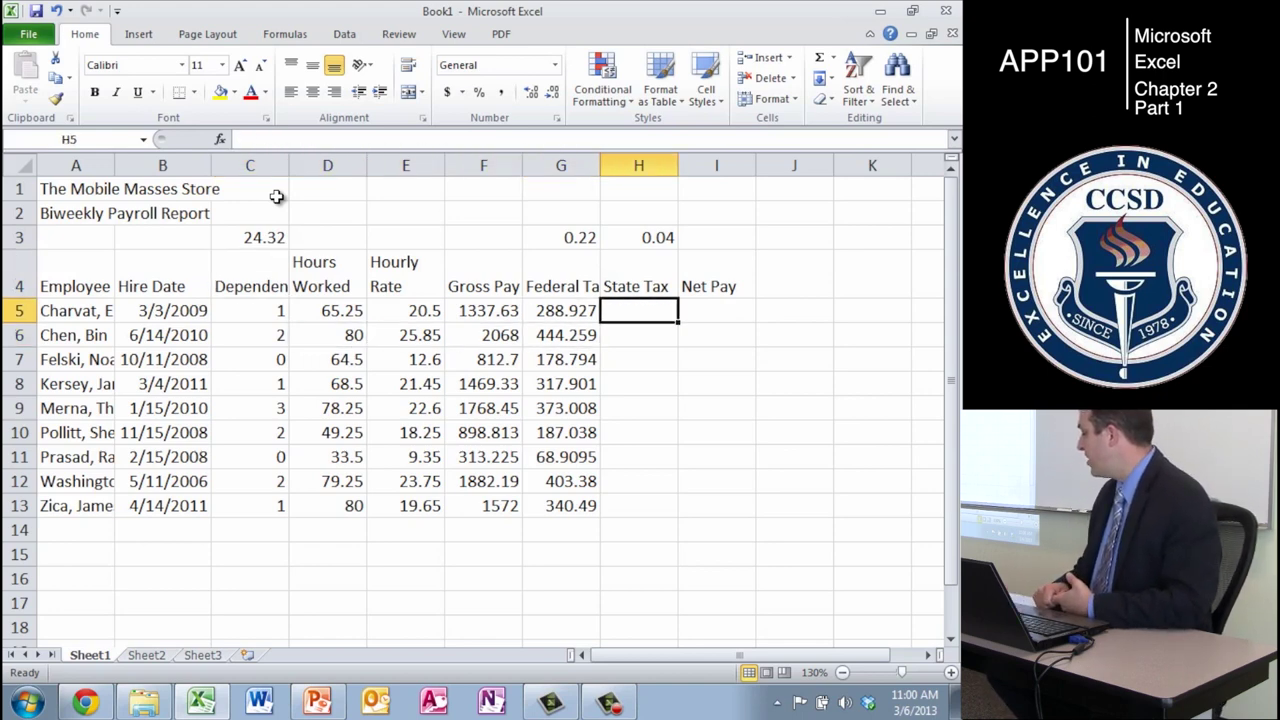
- Enter the State Tax formula =H3*F5 in H5 and fill it down through H13
text(=)
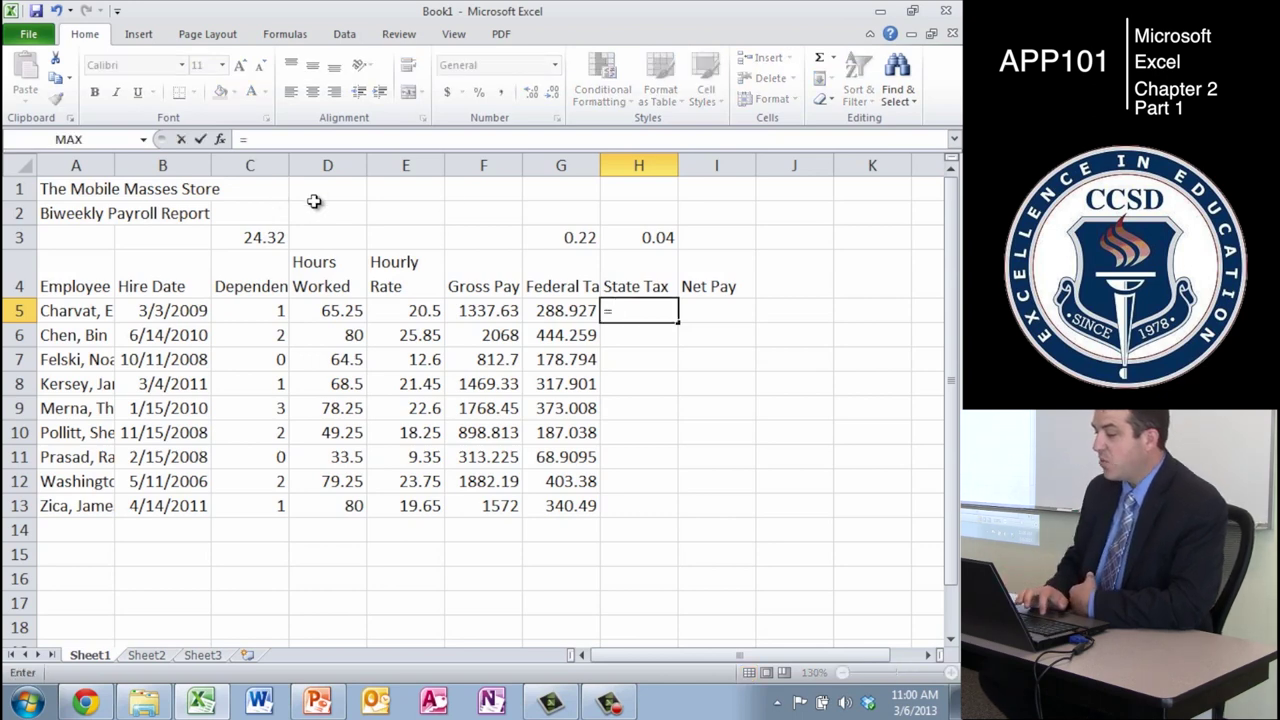
click(634, 243)
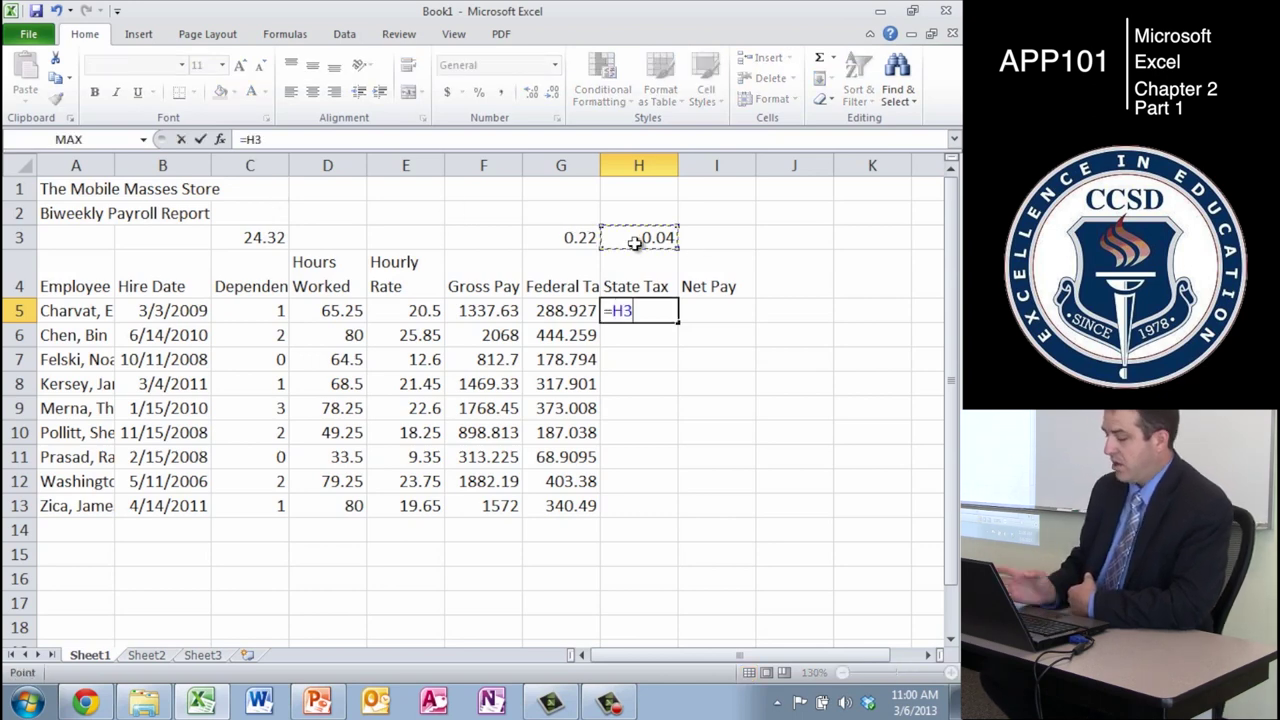
text(*)
click(490, 313)
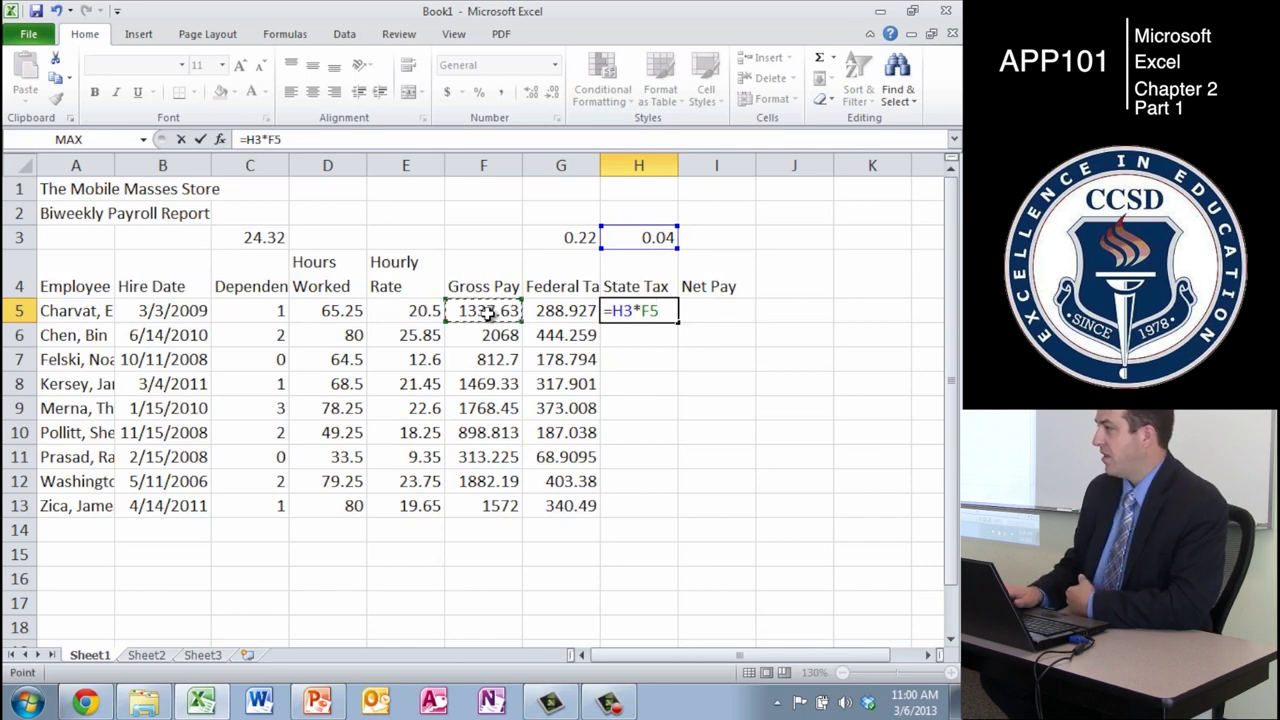
key(Return)
click(634, 309)
click(617, 140)
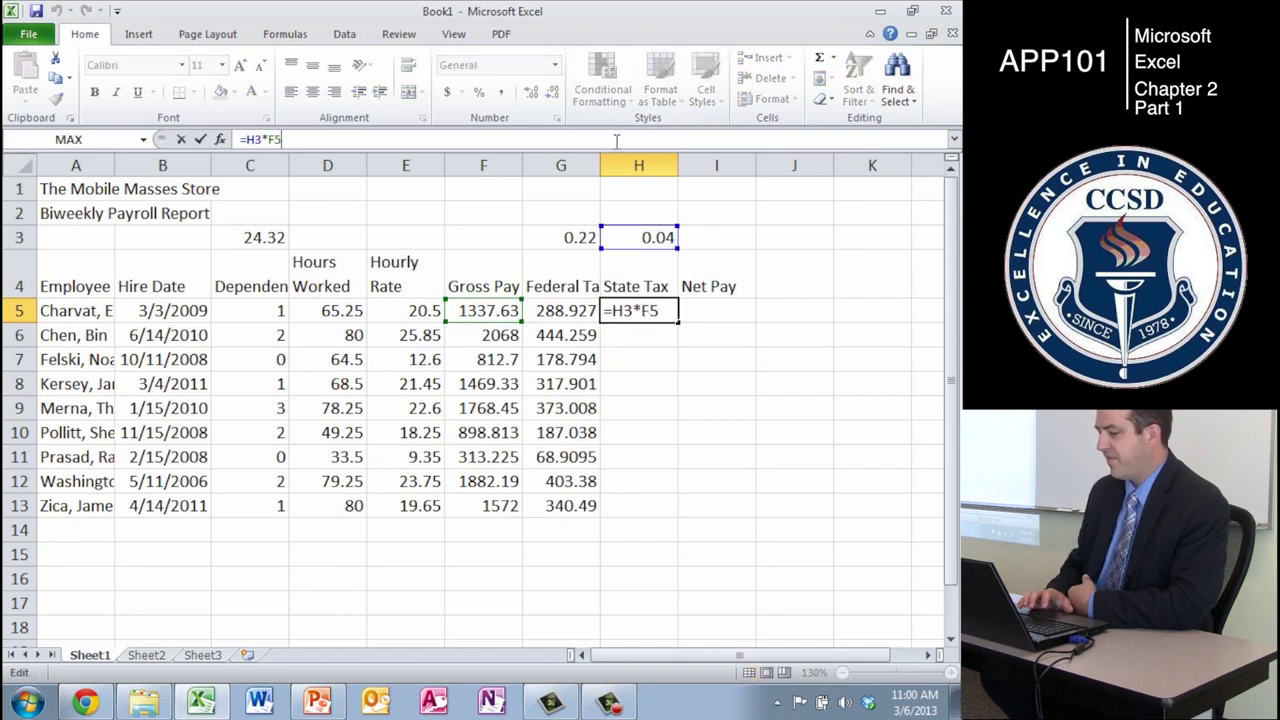
key(Return)
drag(662, 310, 662, 526)
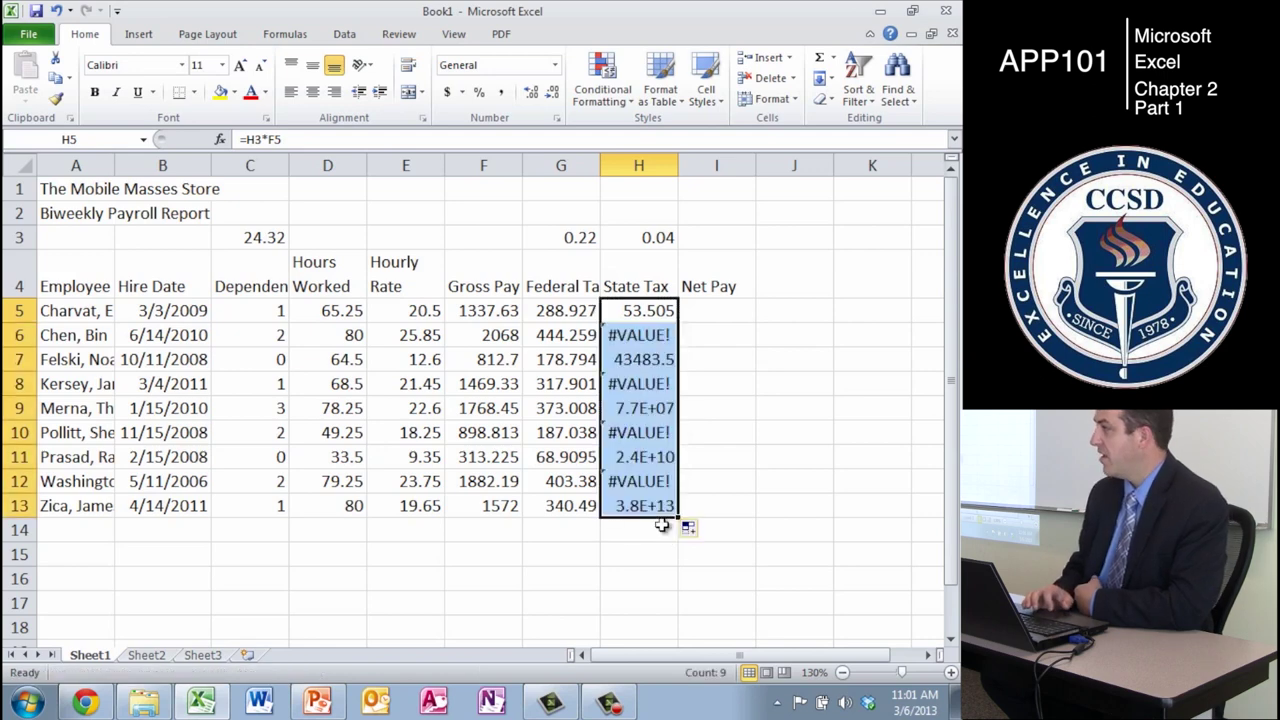
- Change H5 to =$H$3*F5 and refill it through H13, giving 82.72 through 62.88
click(648, 314)
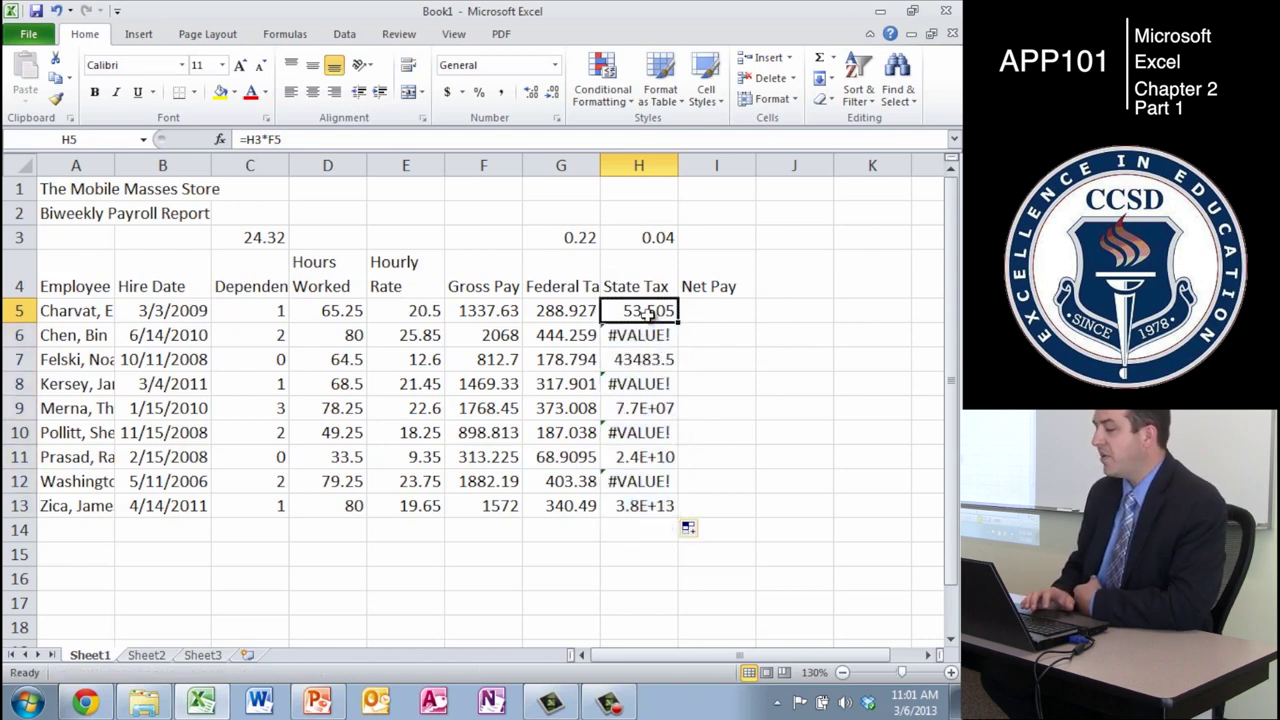
click(400, 140)
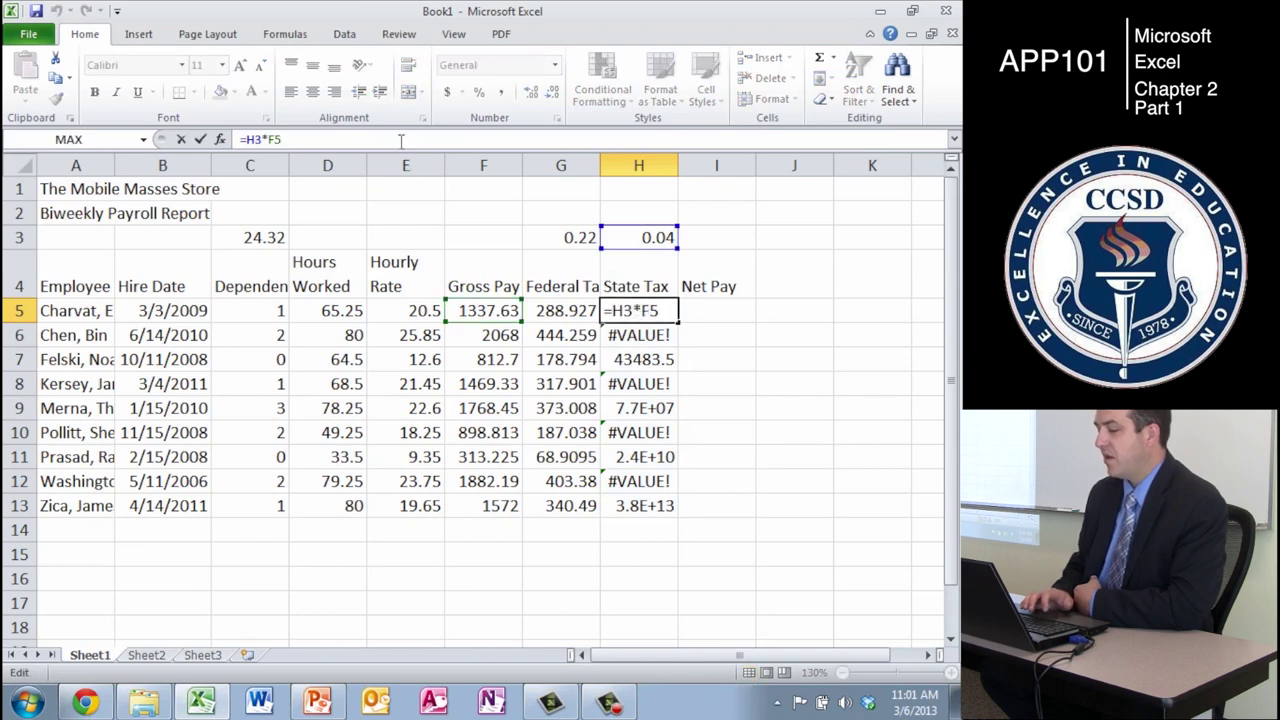
key(Left)
key(Left)
key(Left)
key(Left)
key(Left)
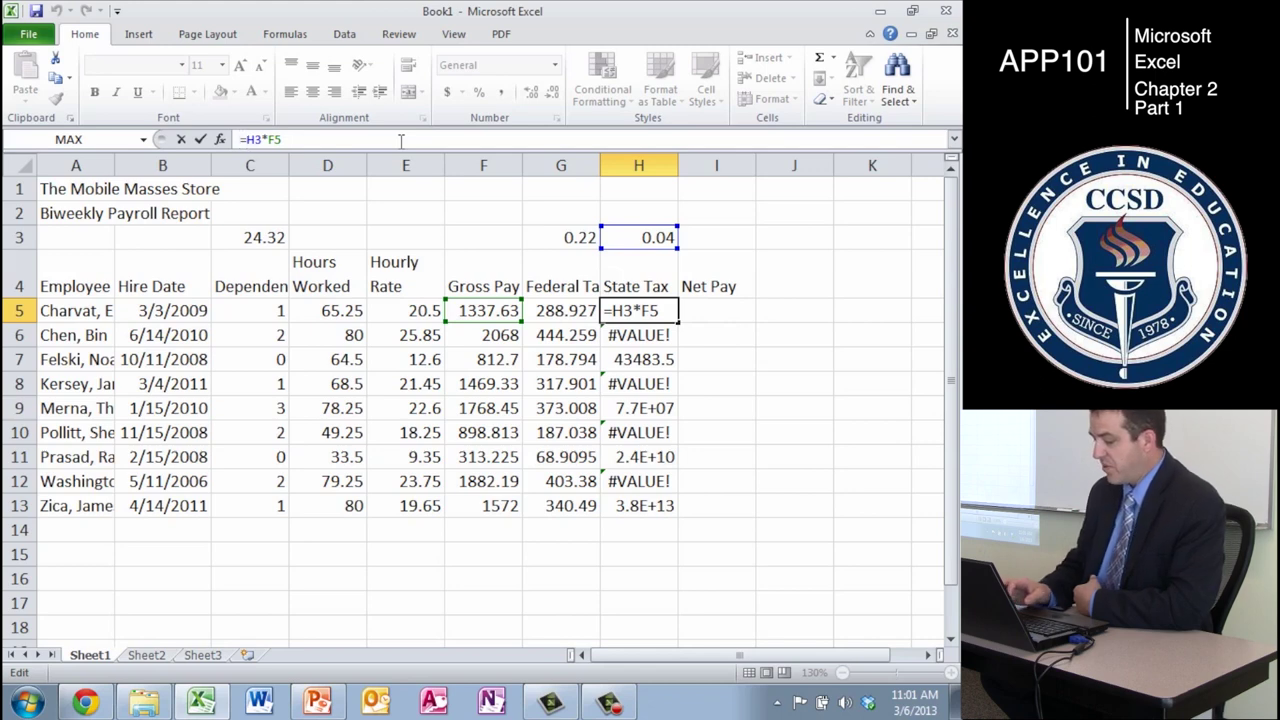
text($)
key(BackSpace)
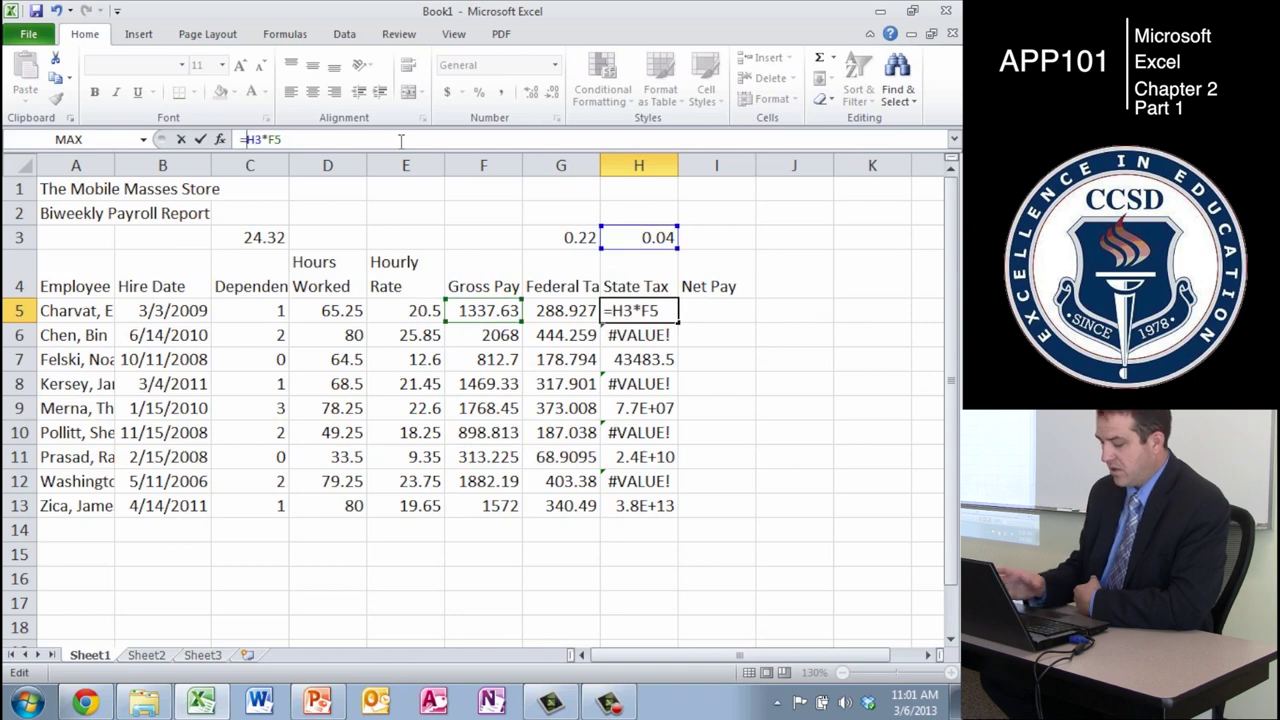
text($)
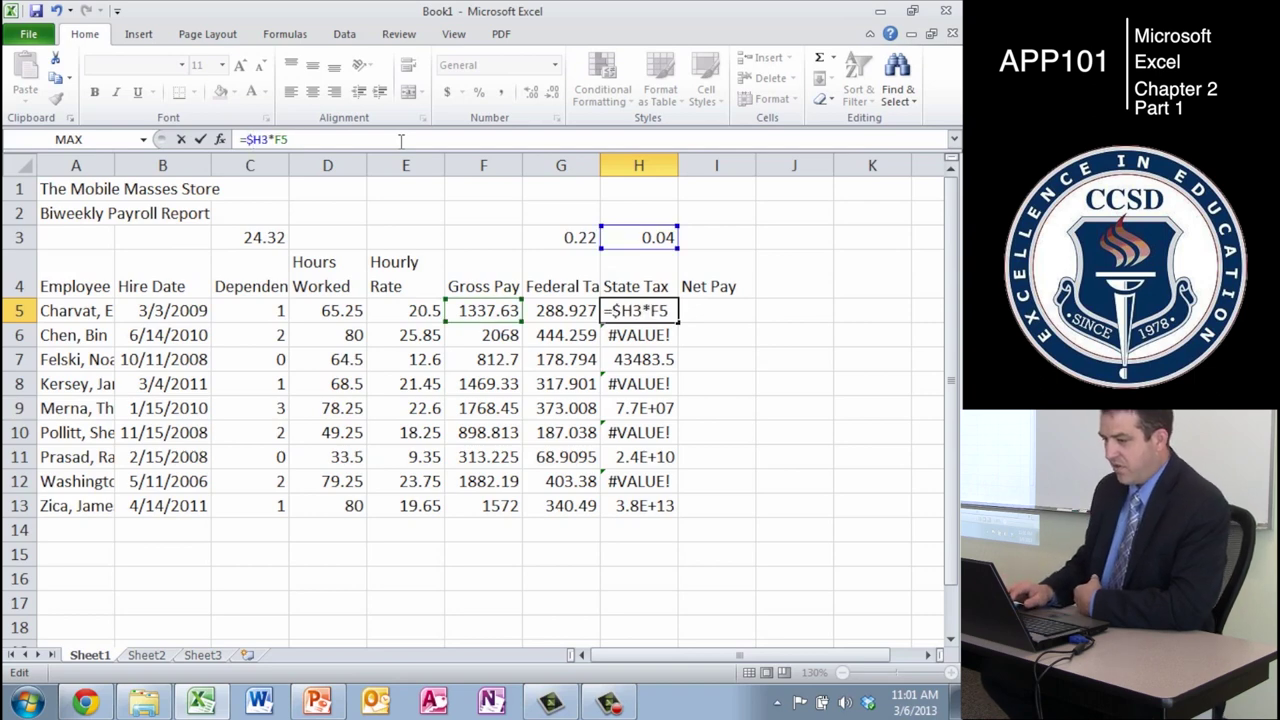
text($)
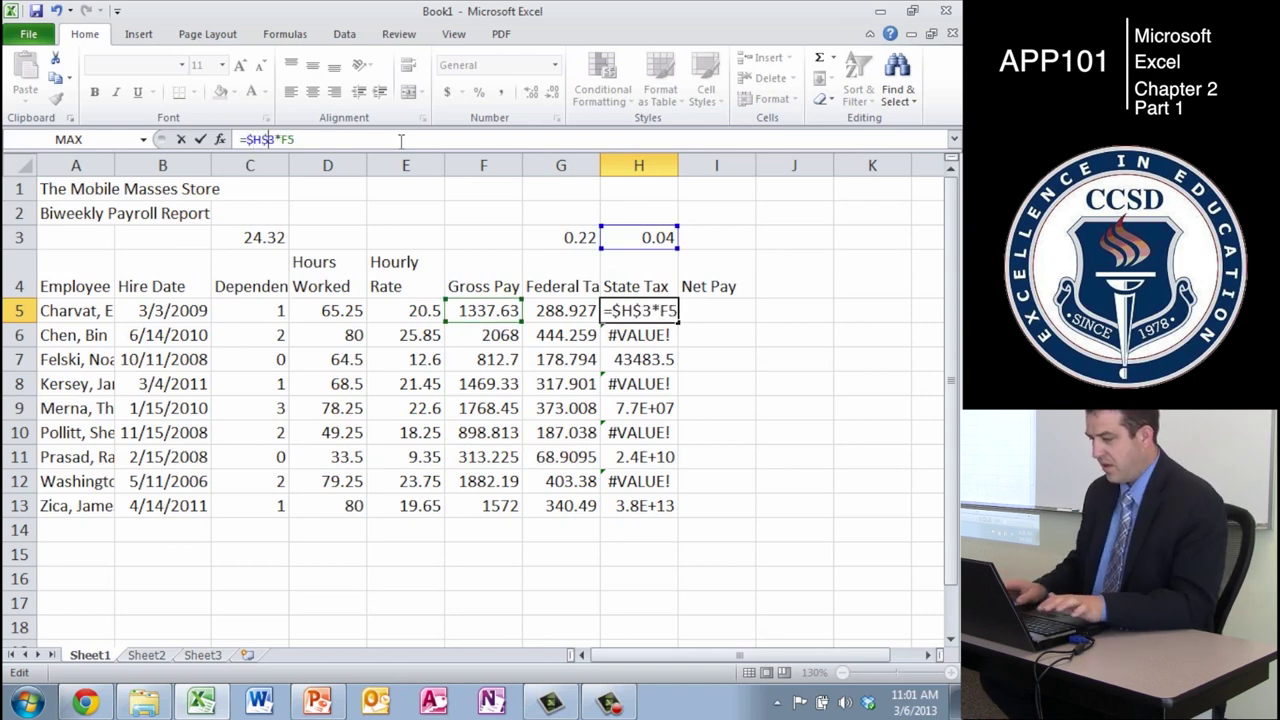
key(Return)
key(Up)
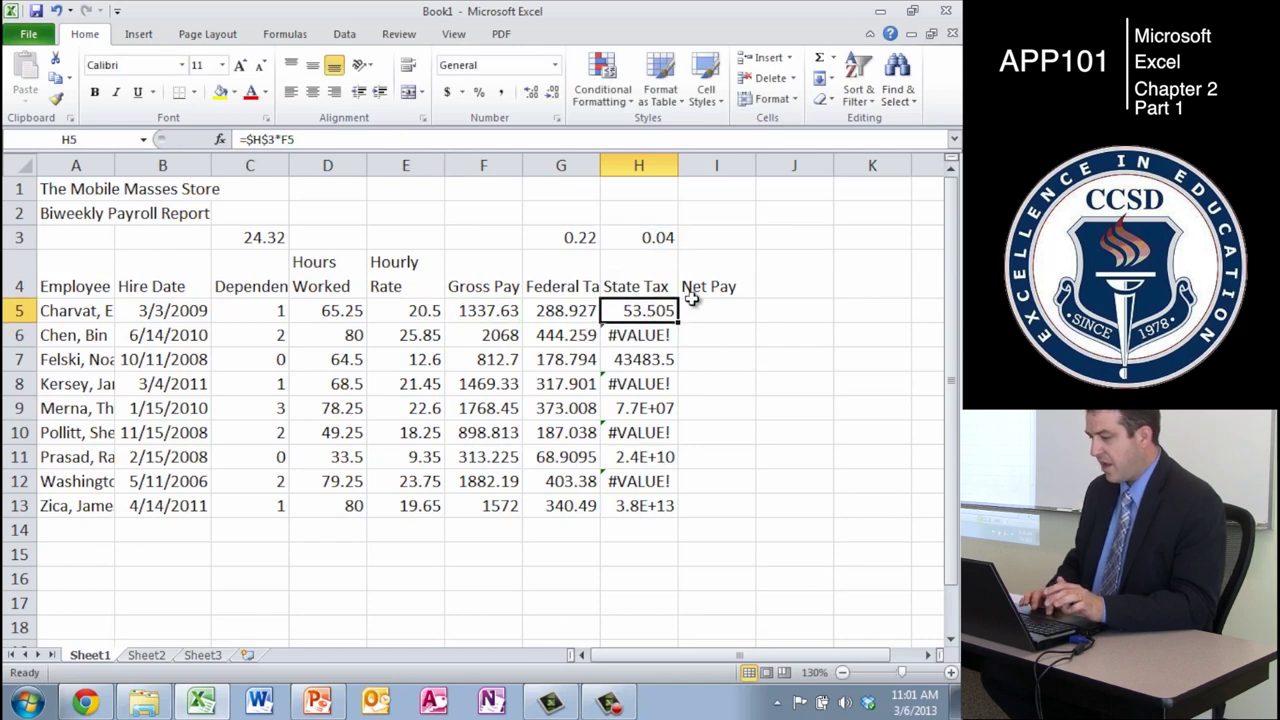
drag(678, 323, 662, 510)
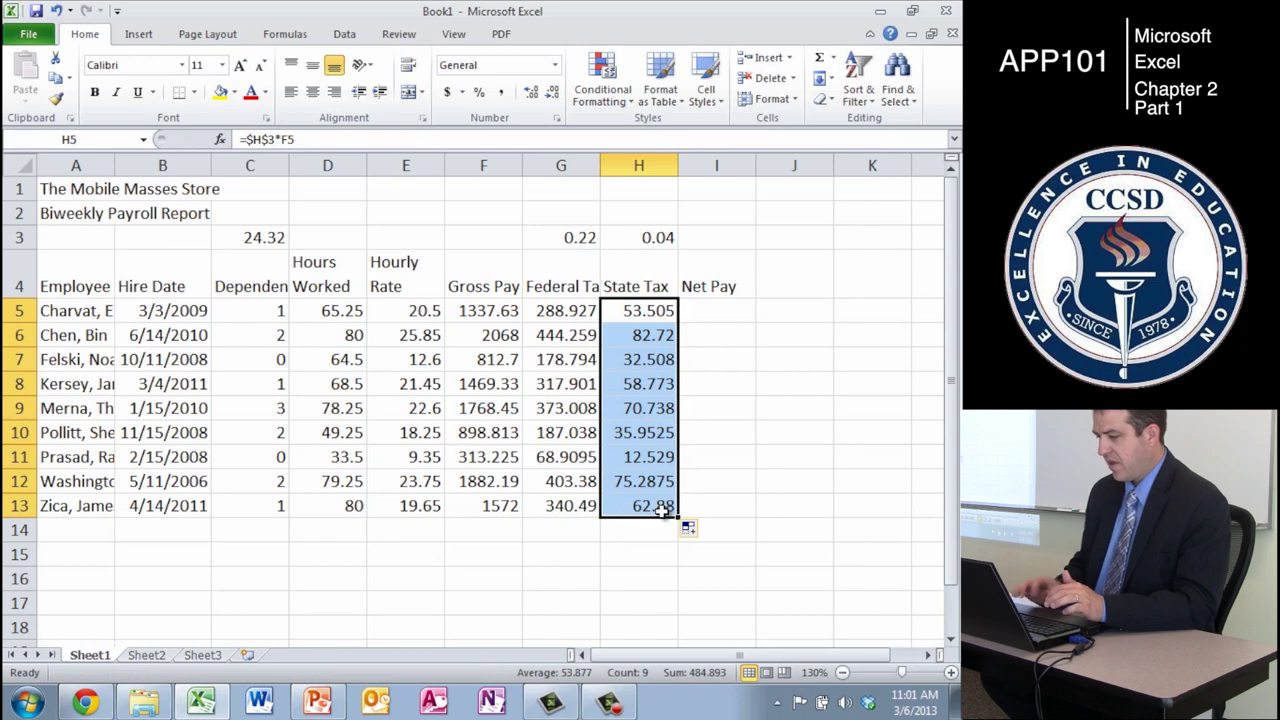
key(Down)
key(Right)
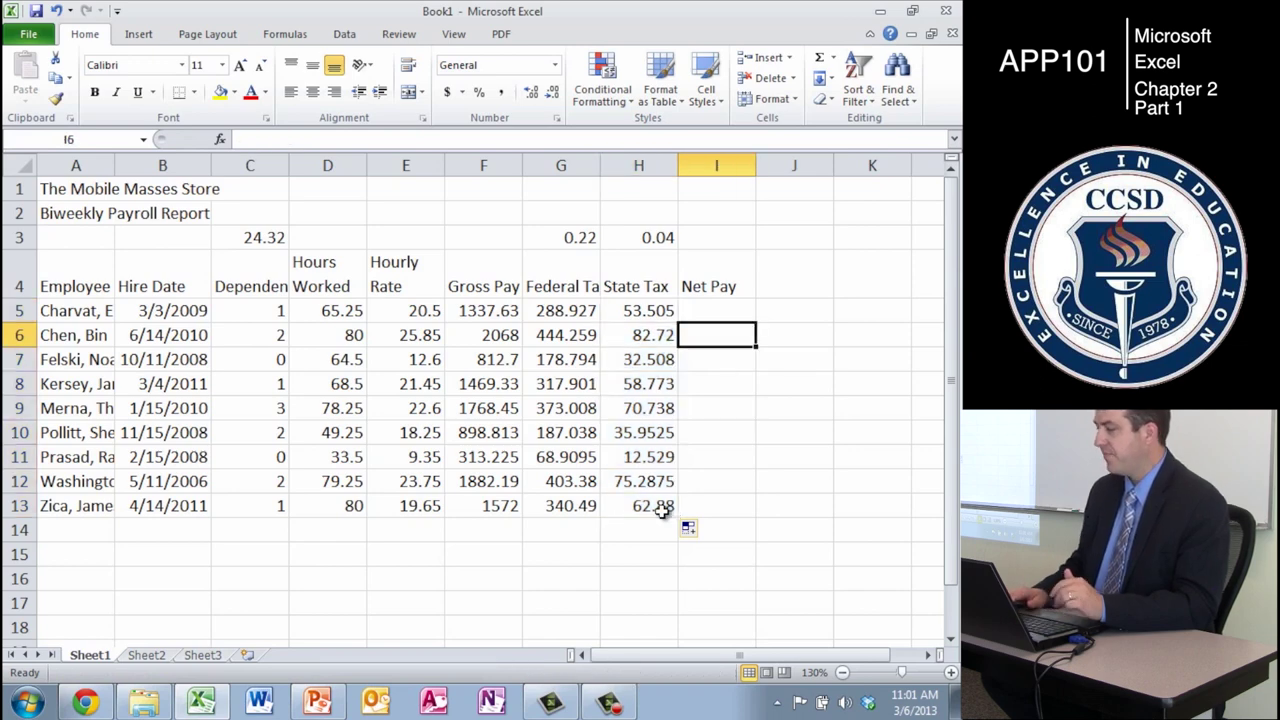
- Enter the Net Pay formula =F5-G5-H5 in I5, giving 995.193
key(Up)
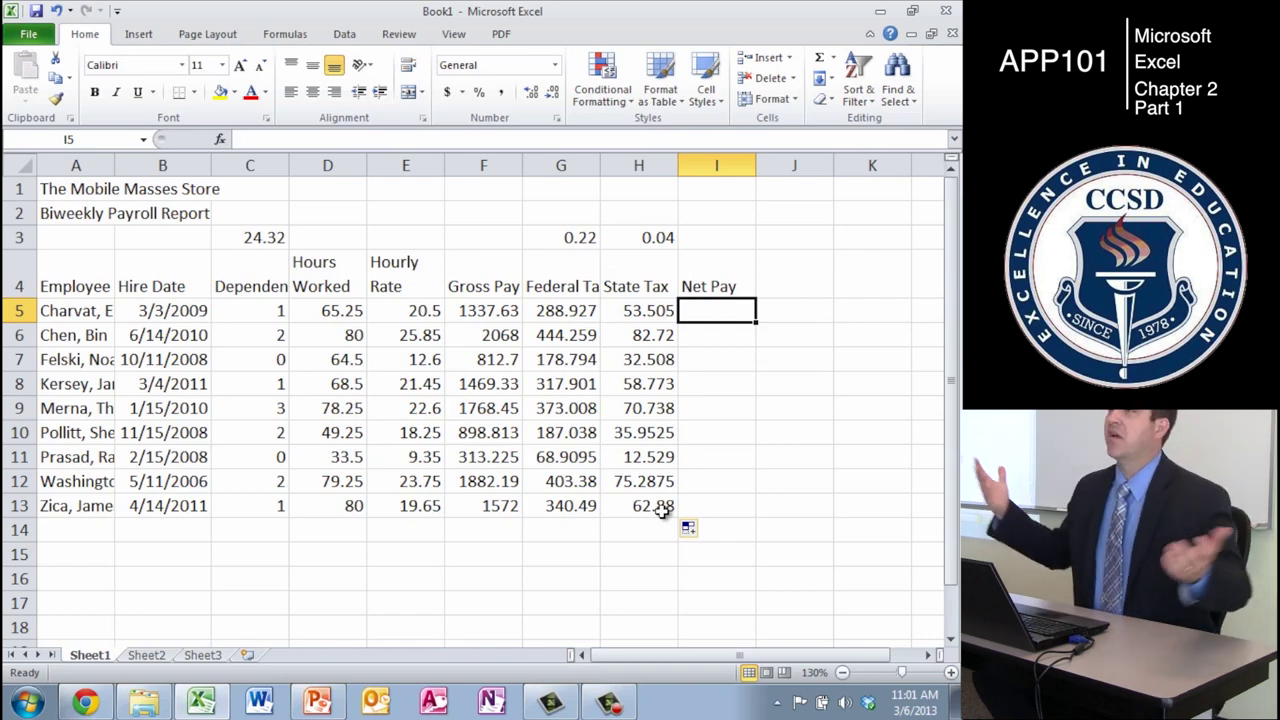
text(=)
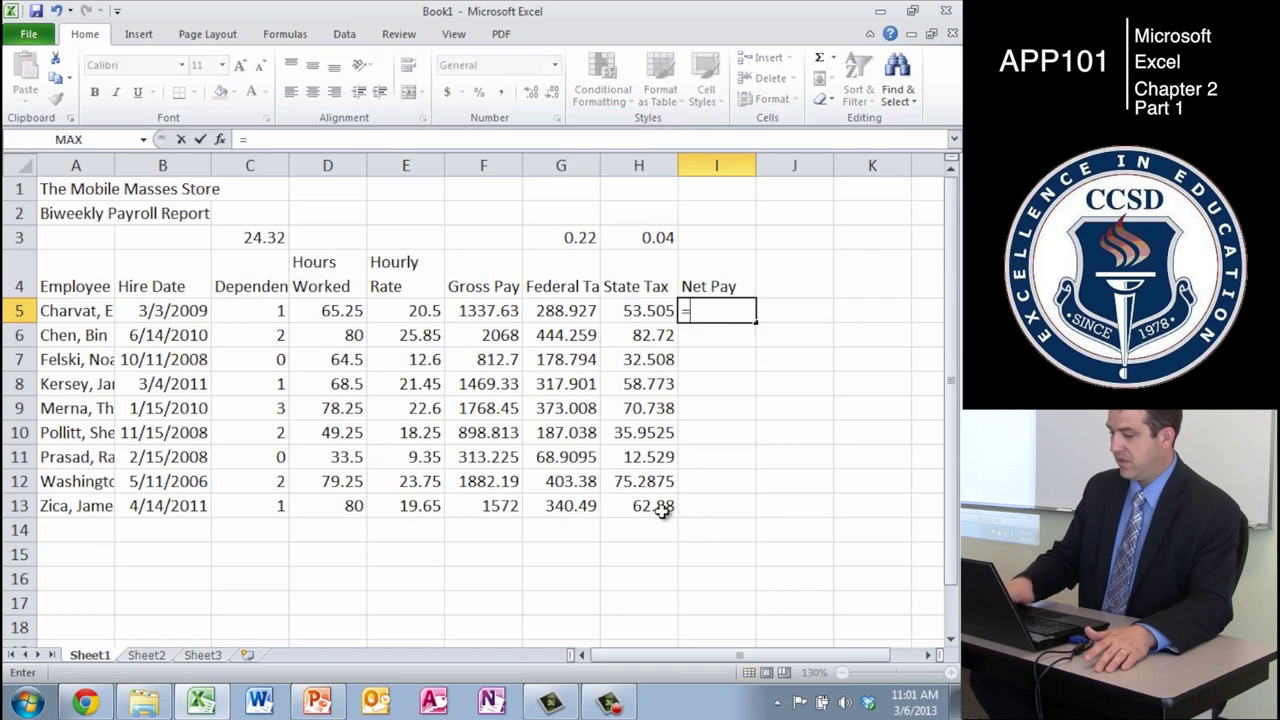
click(484, 312)
text(-)
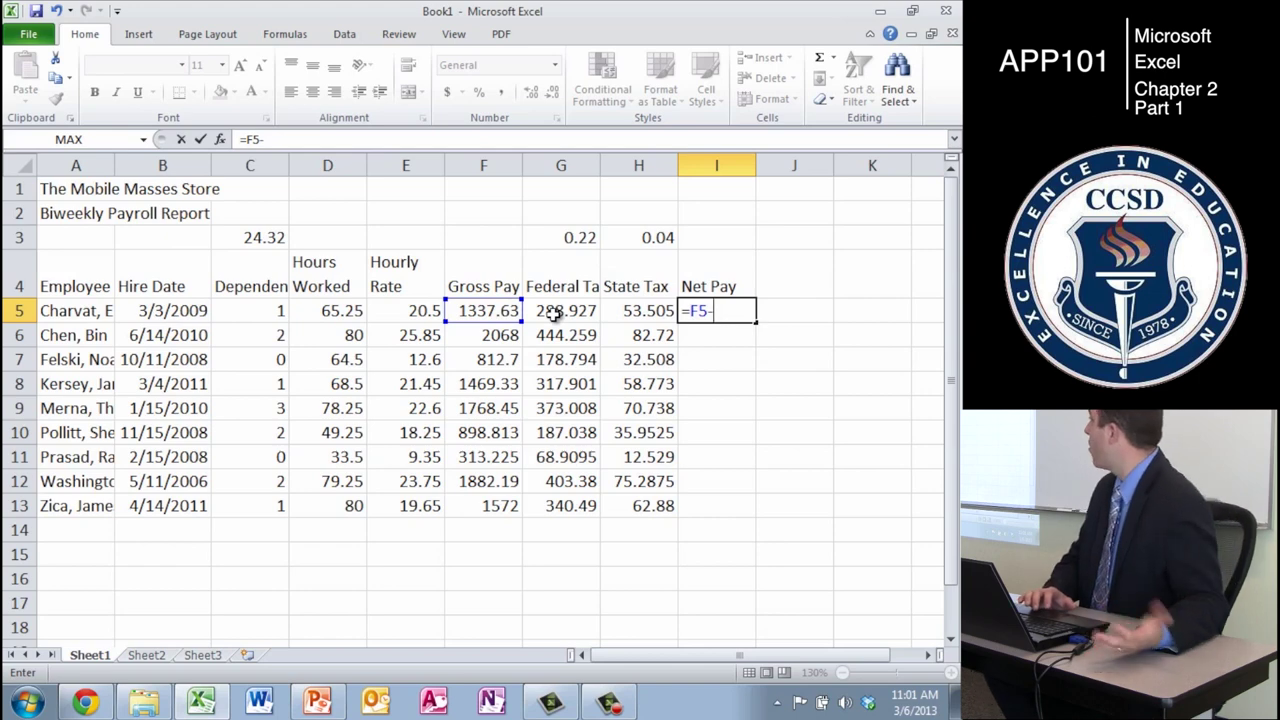
click(555, 314)
text(-)
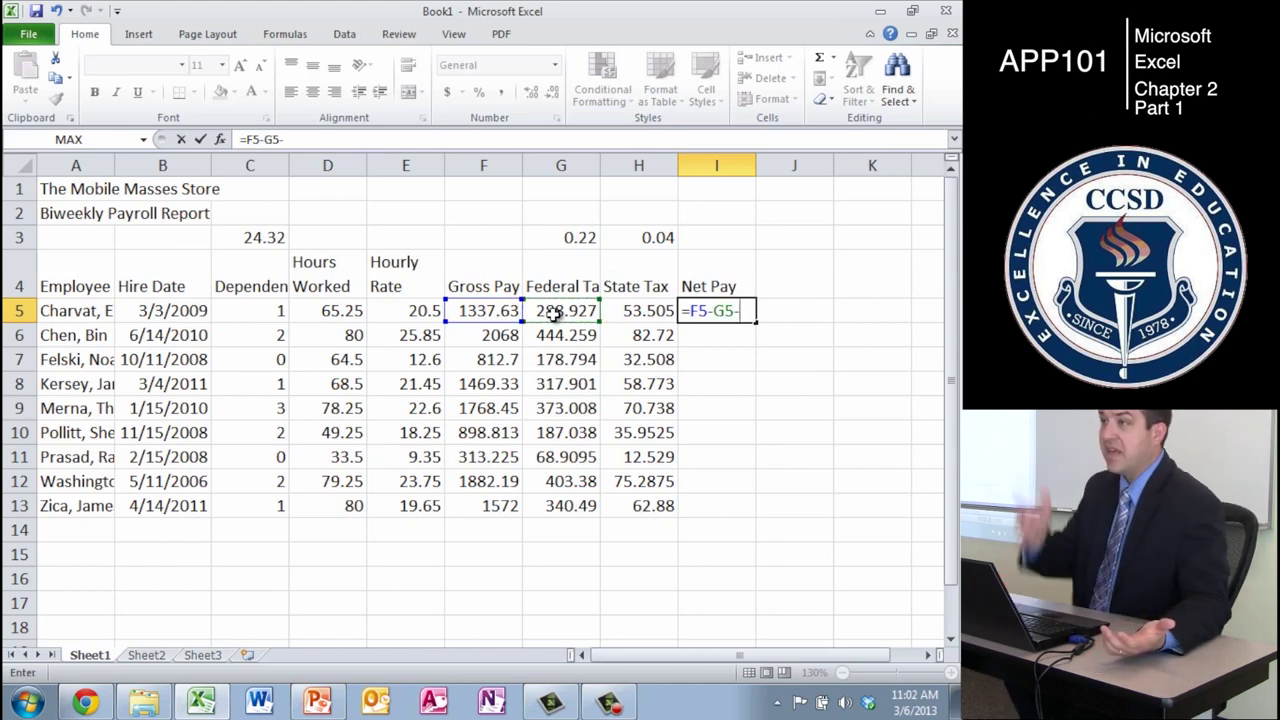
click(632, 314)
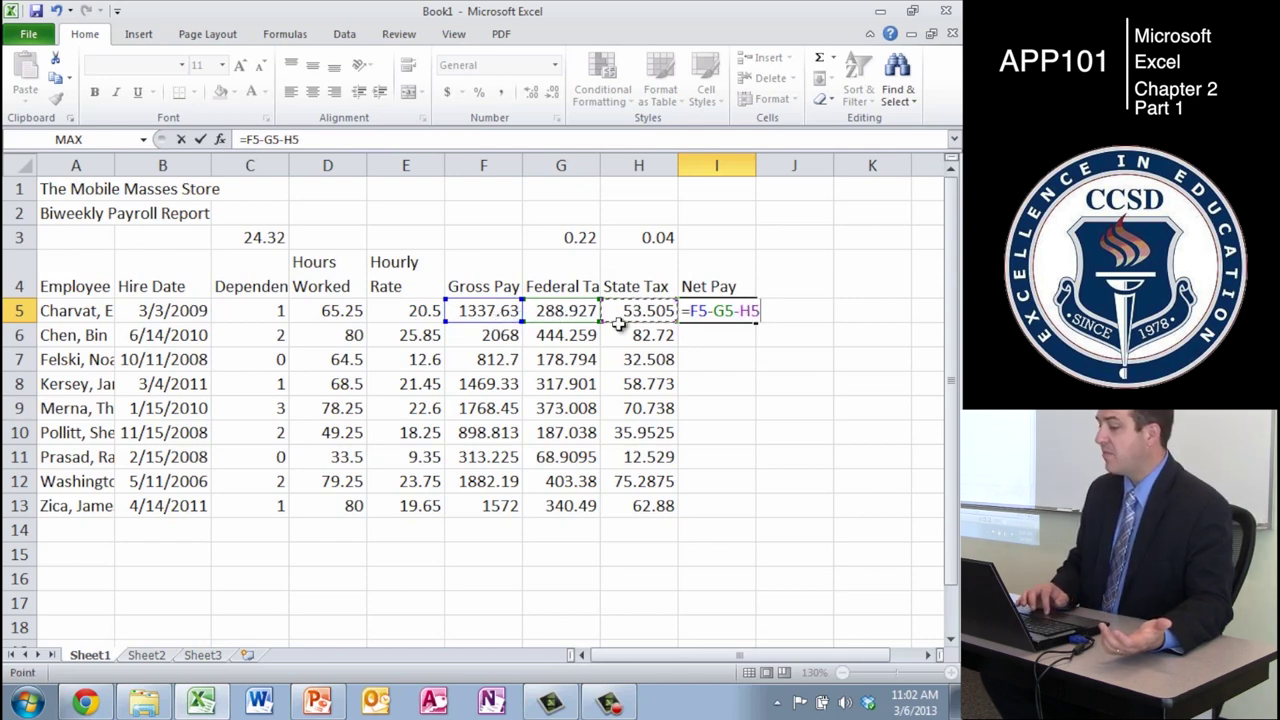
key(Return)
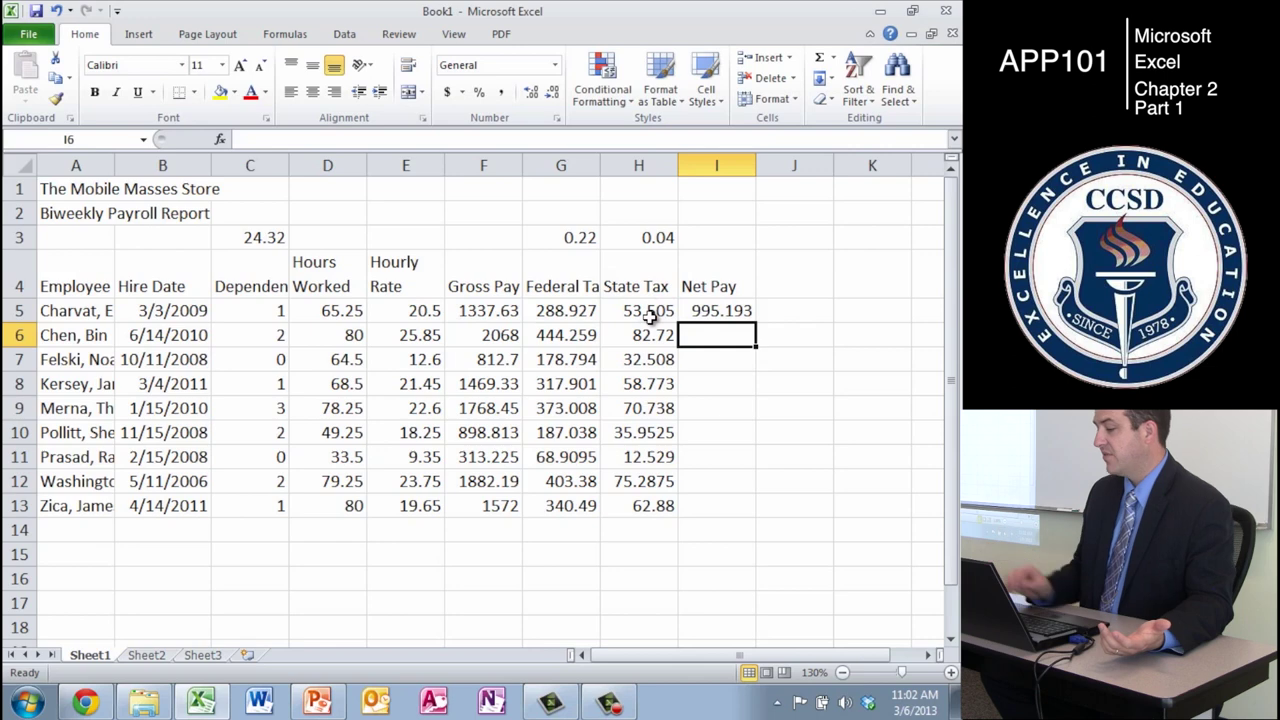
- Fill the Net Pay formula down through I13 and review I5's references
click(728, 312)
drag(757, 323, 757, 523)
click(728, 312)
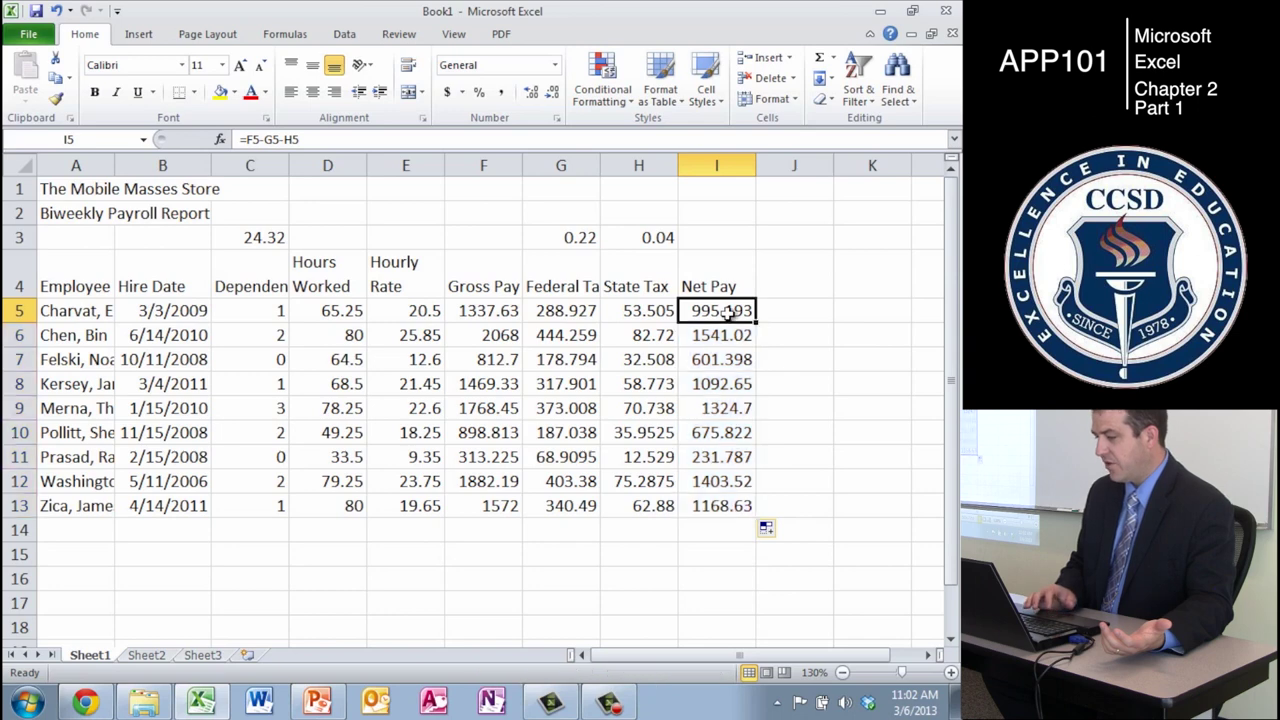
key(F2)
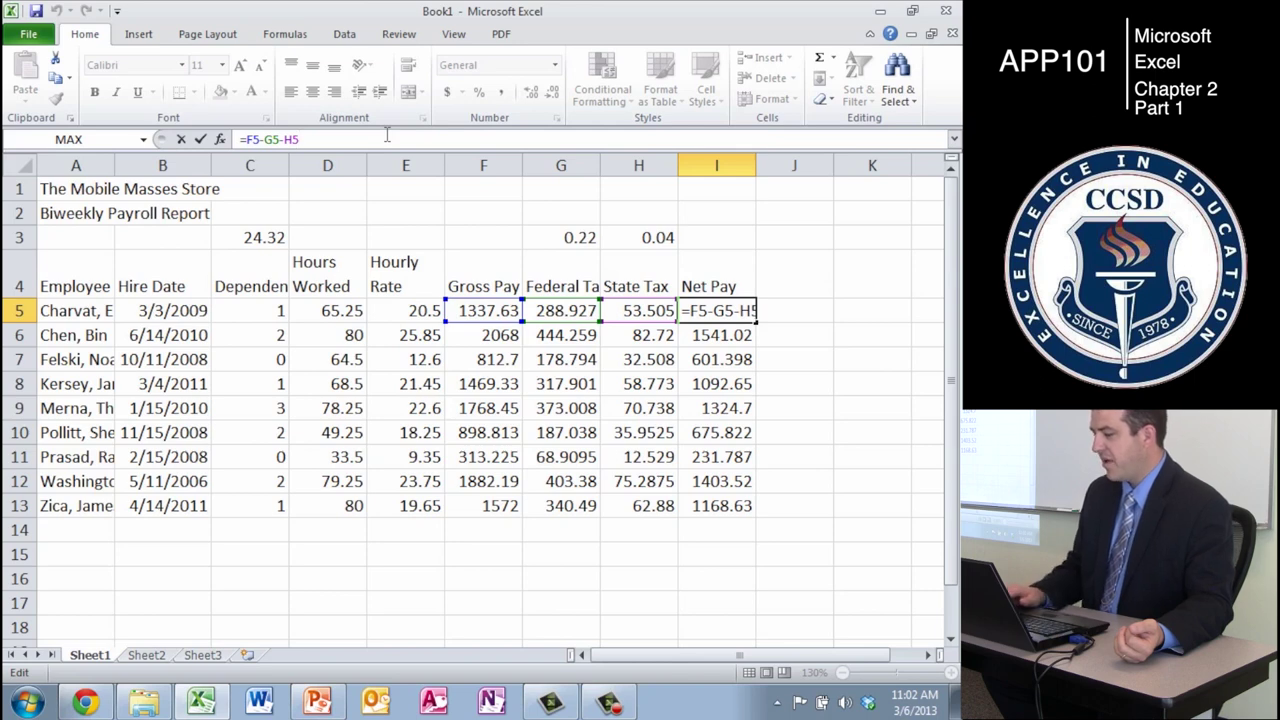
- Put the heading 'Tax %' in J4, correcting the initial 'Tax%' entry
key(Return)
key(Up)
key(Up)
key(Right)
text(Ta)
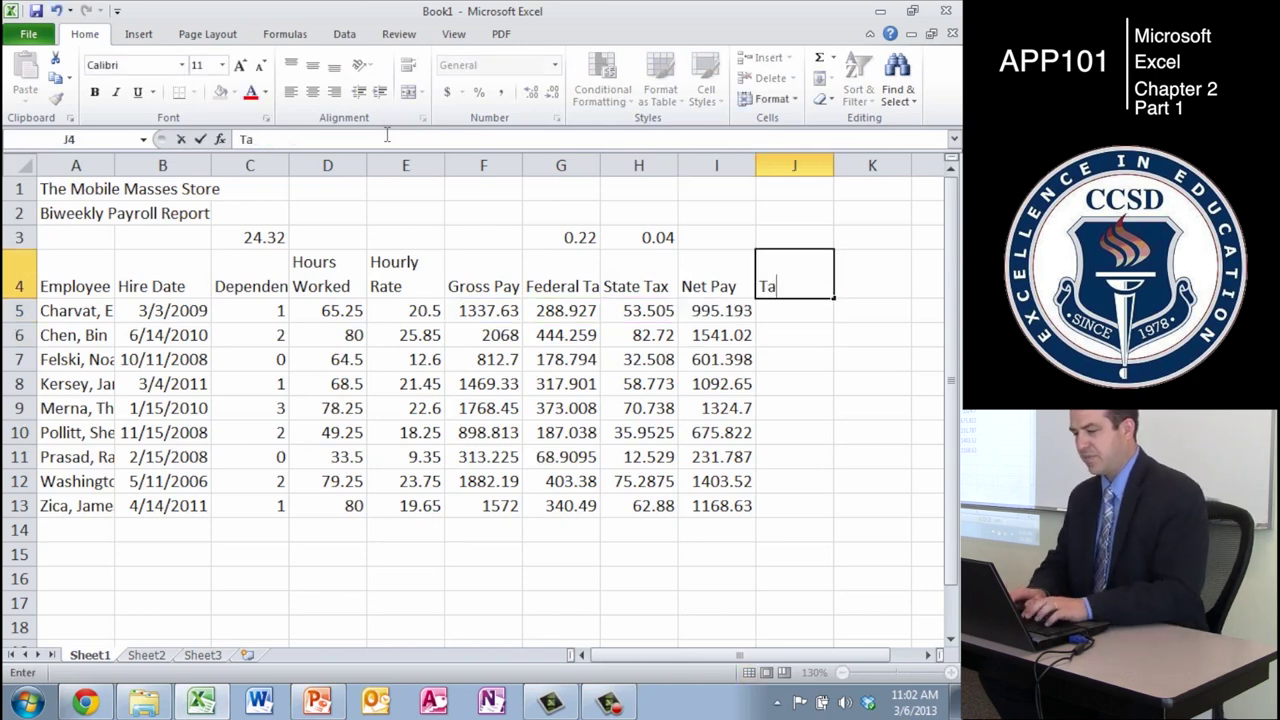
text(x%)
key(Return)
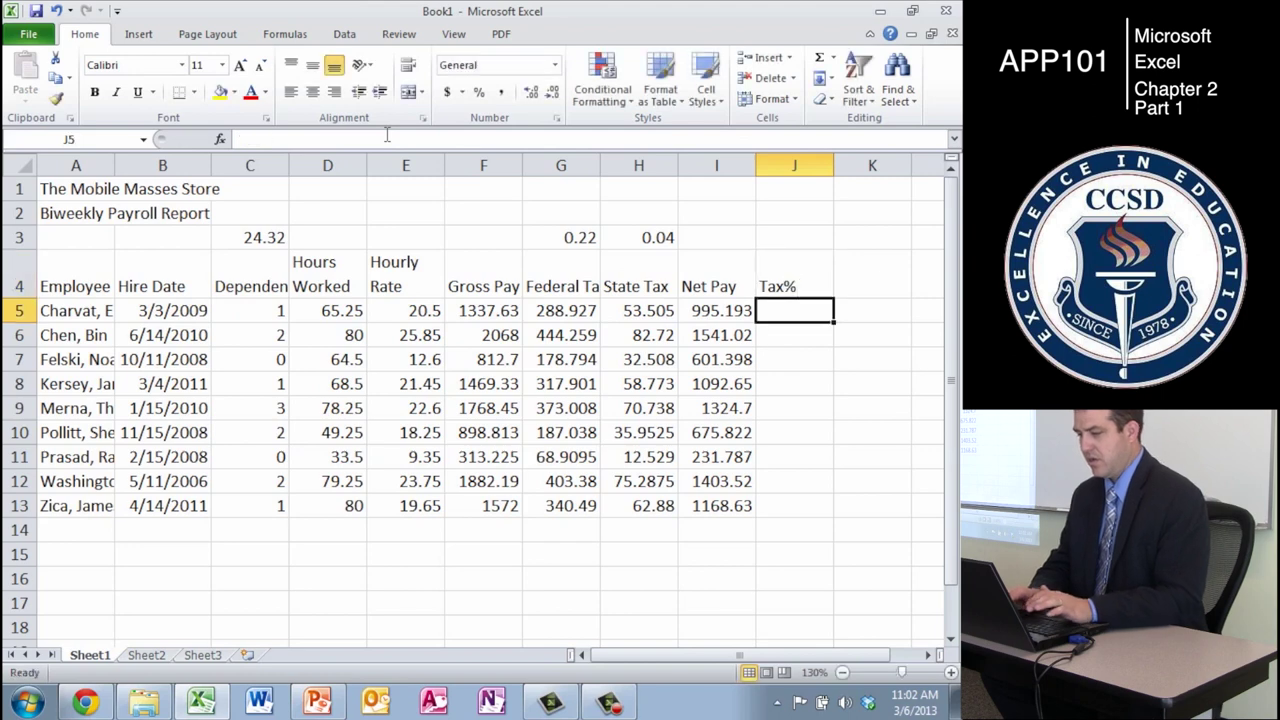
key(Up)
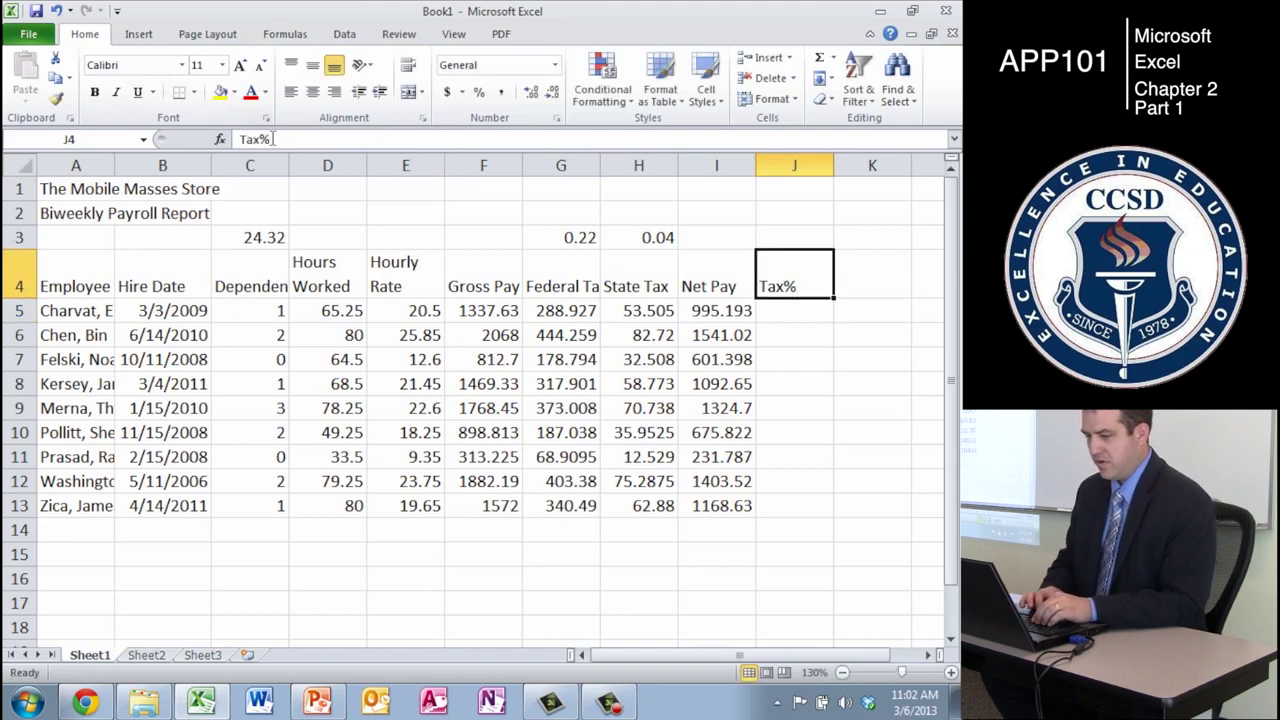
click(263, 139)
key(Return)
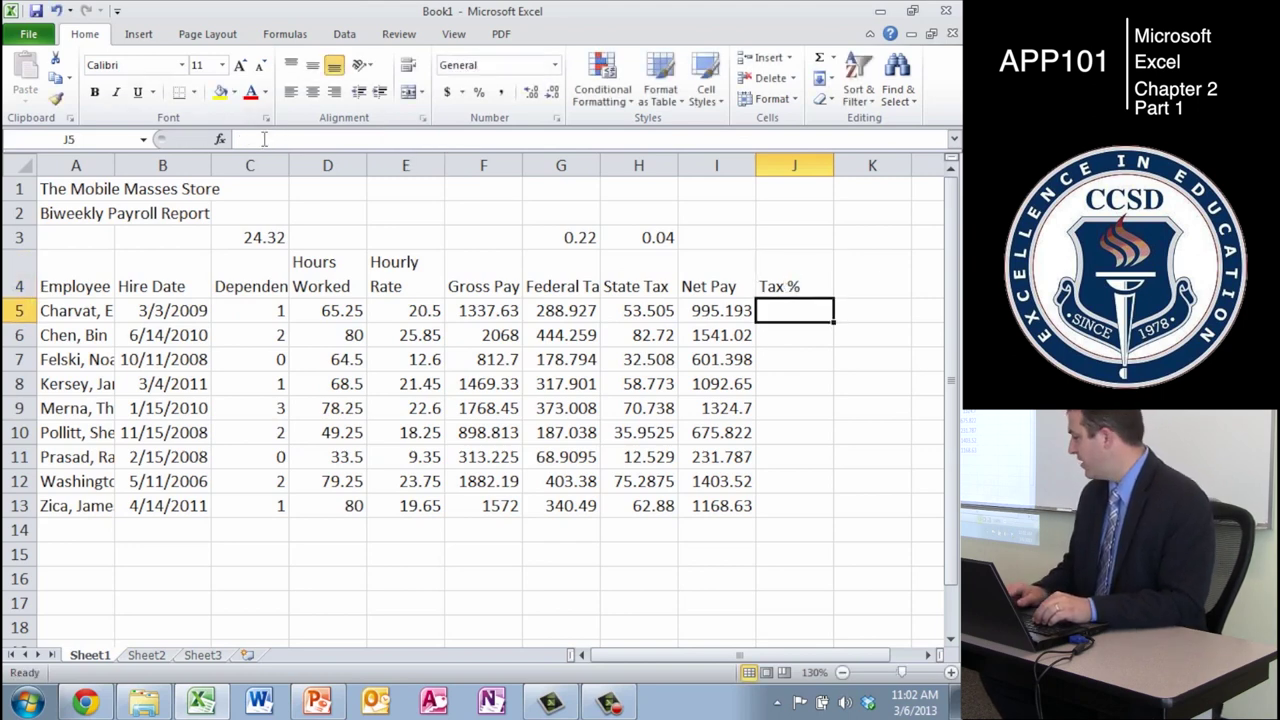
key(Left)
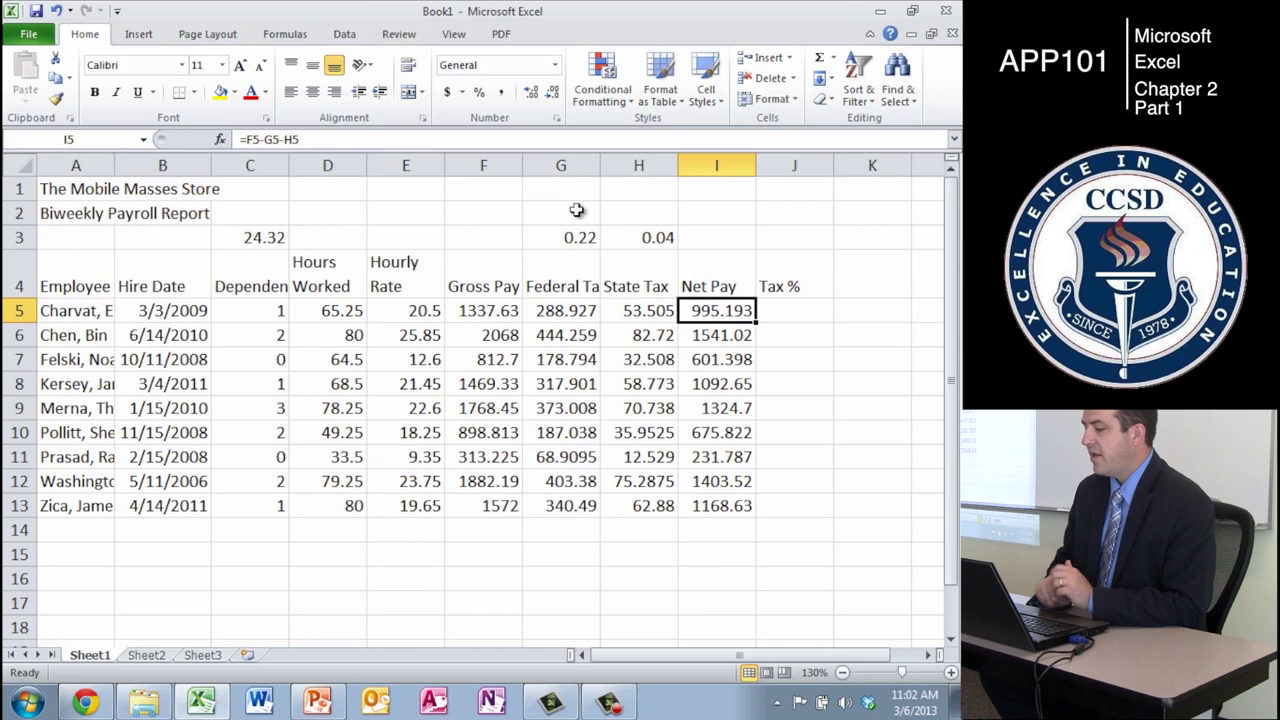
key(Right)
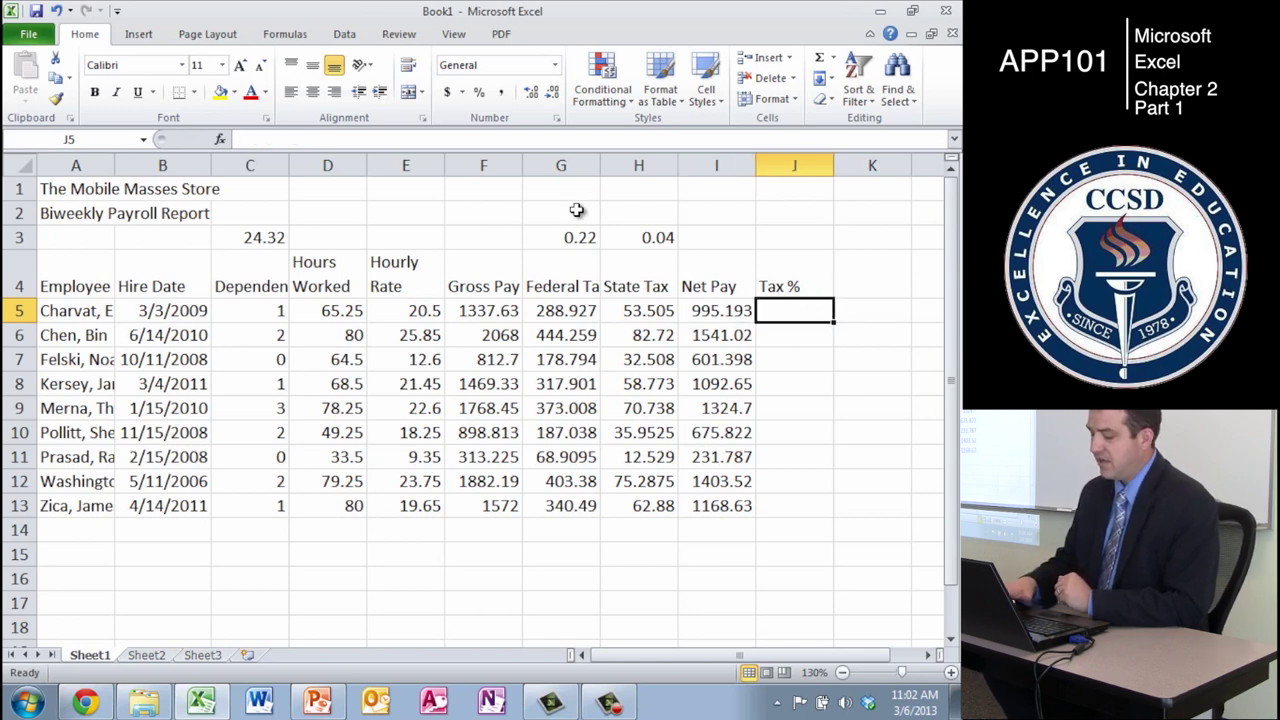
- Enter =(G5+H5)/F5 in J5, giving a tax percentage of 0.256
text(=)
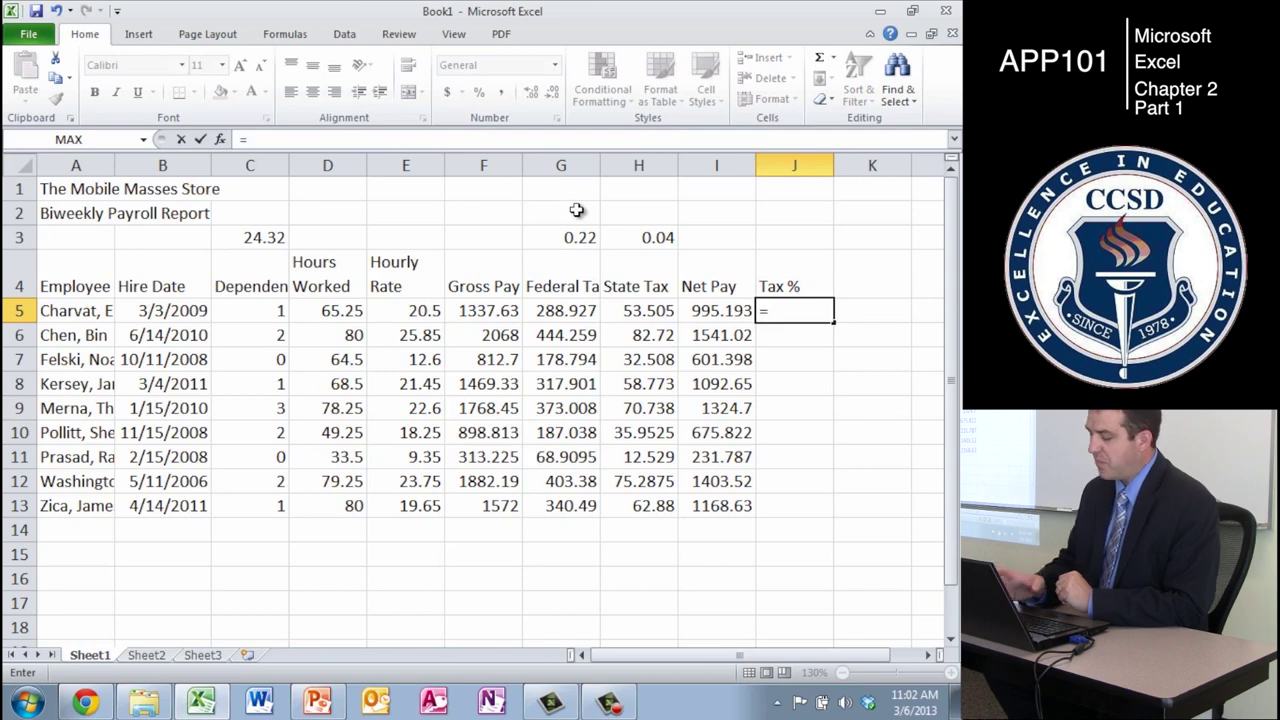
text(()
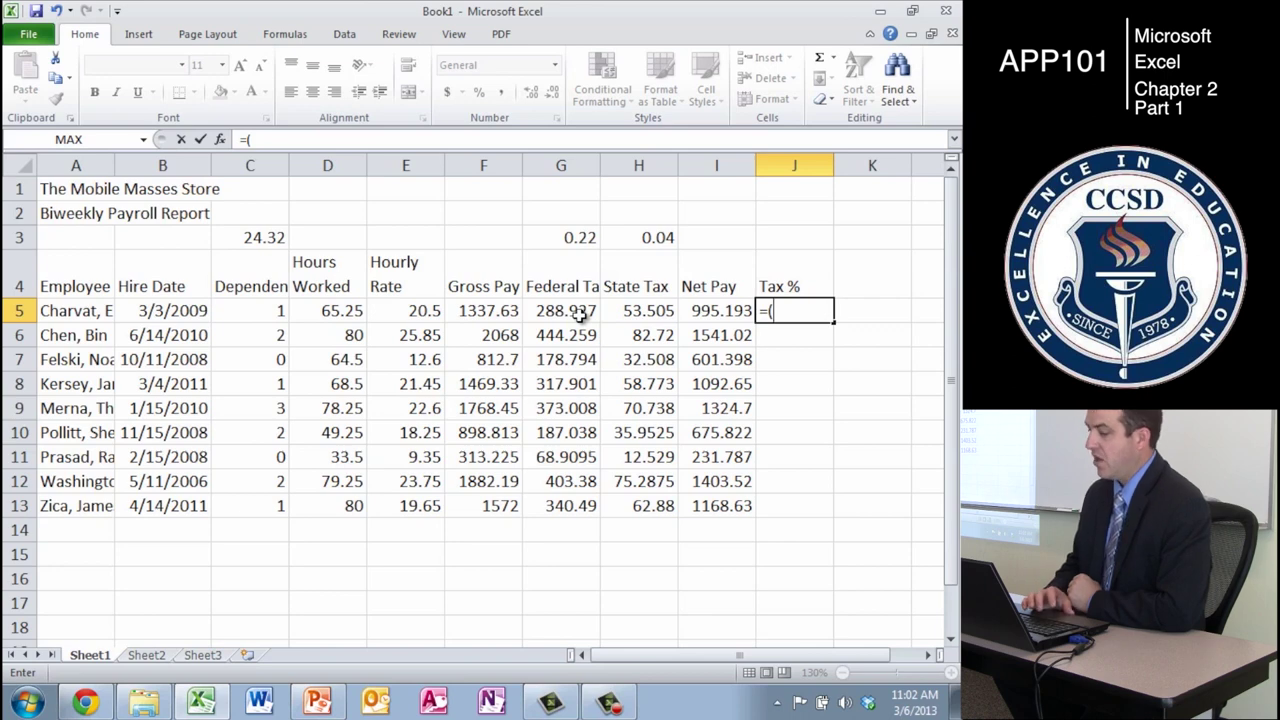
click(580, 316)
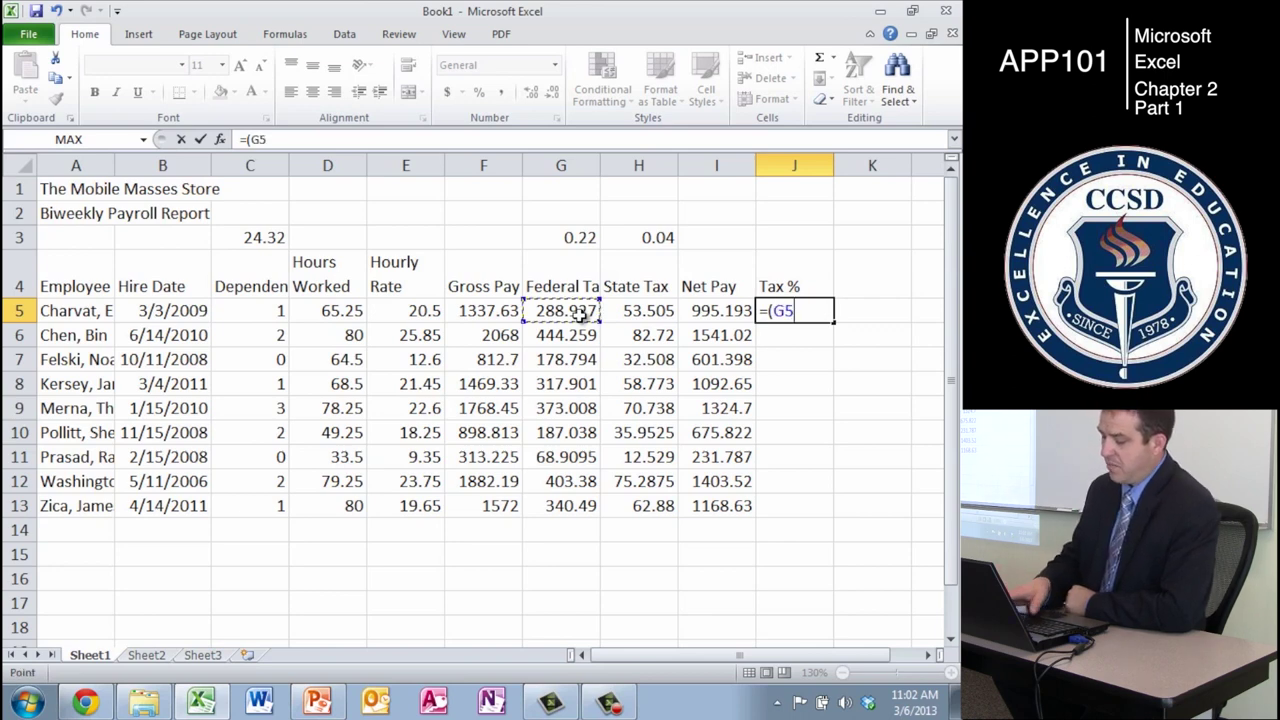
text(+)
click(646, 309)
text())
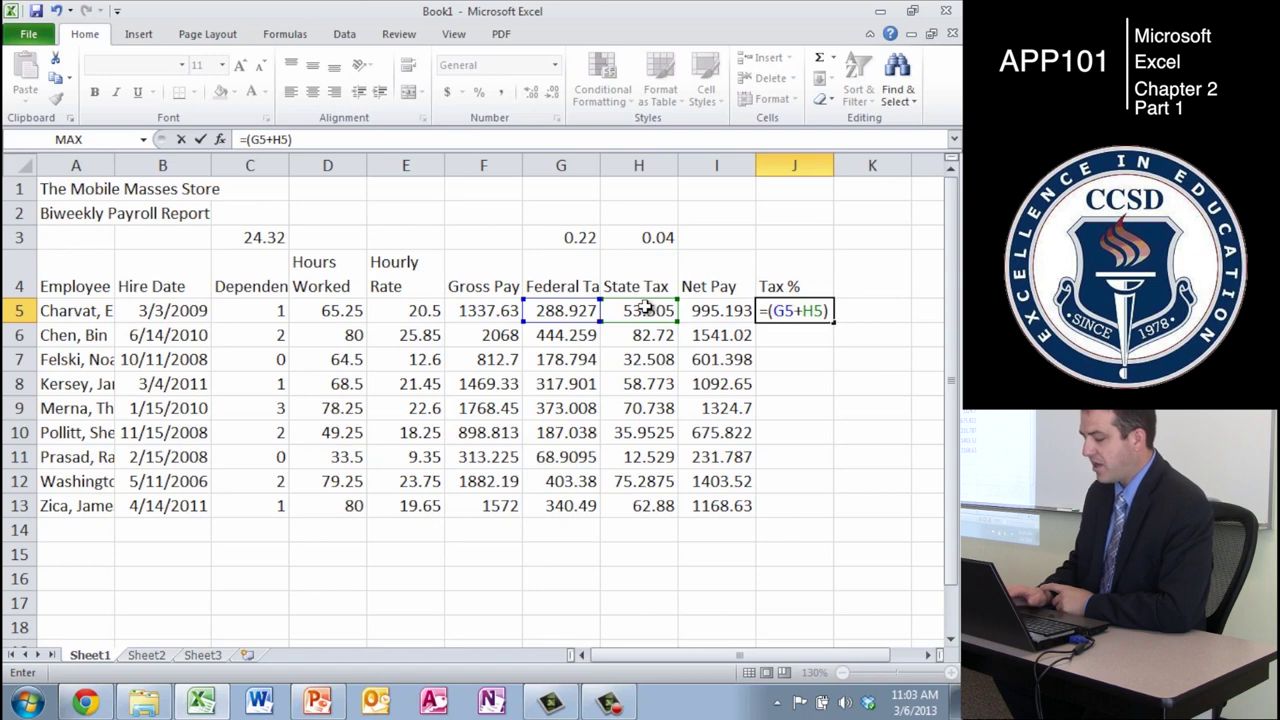
text(/)
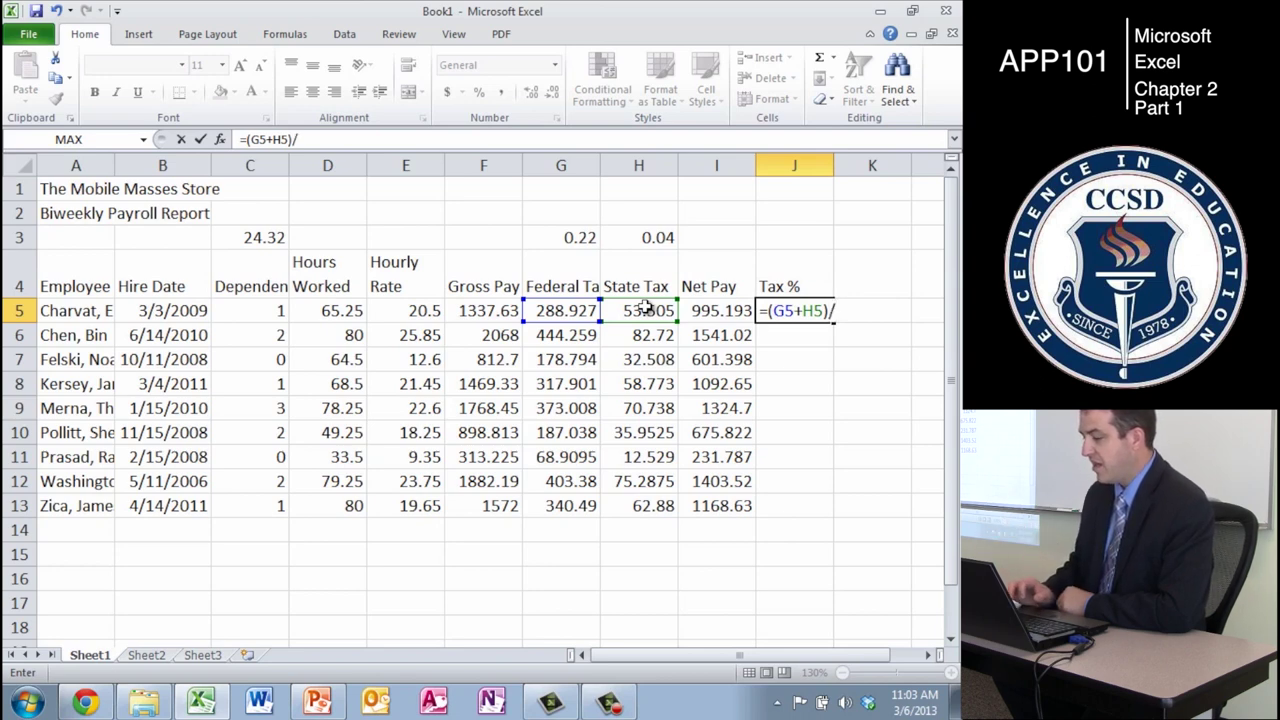
click(490, 311)
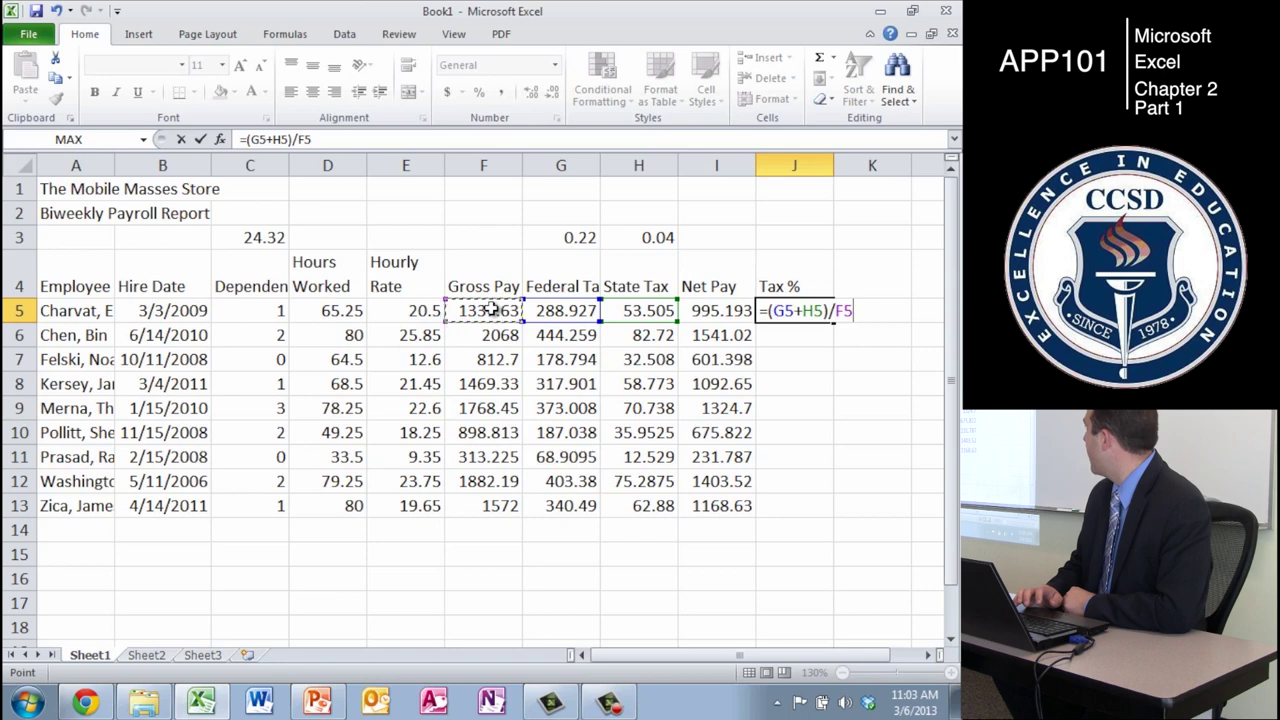
key(Return)
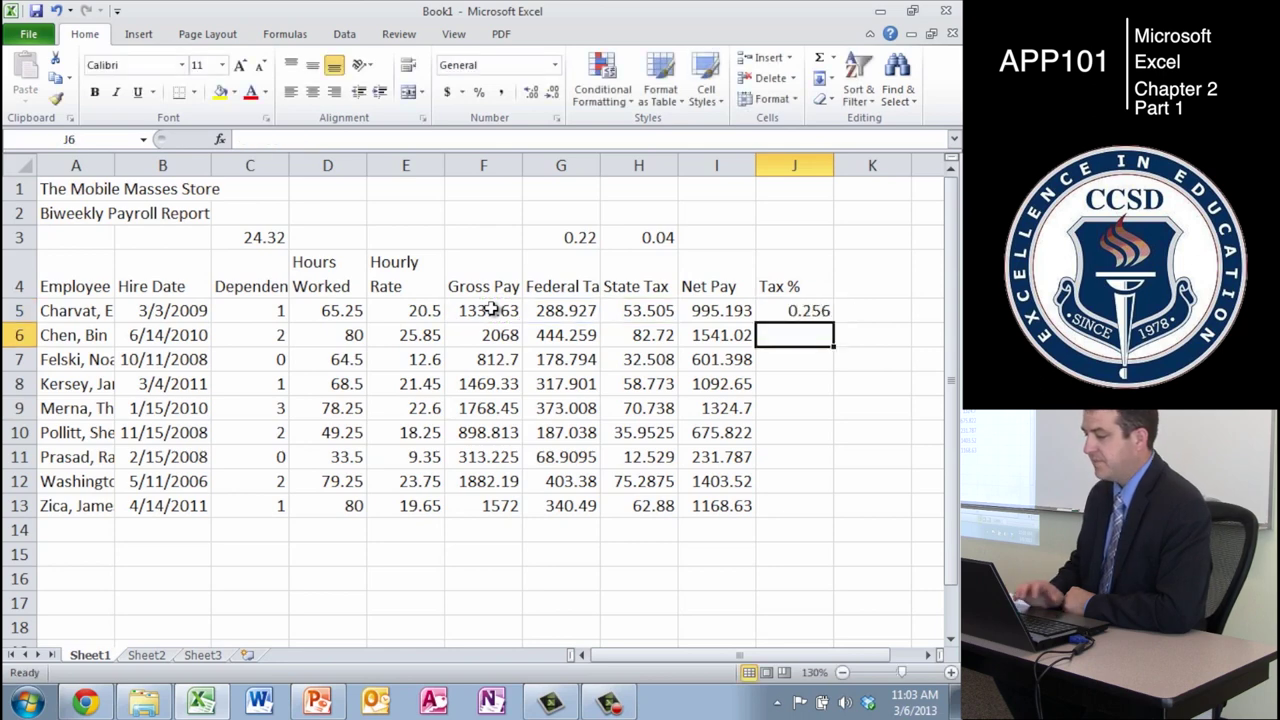
click(806, 313)
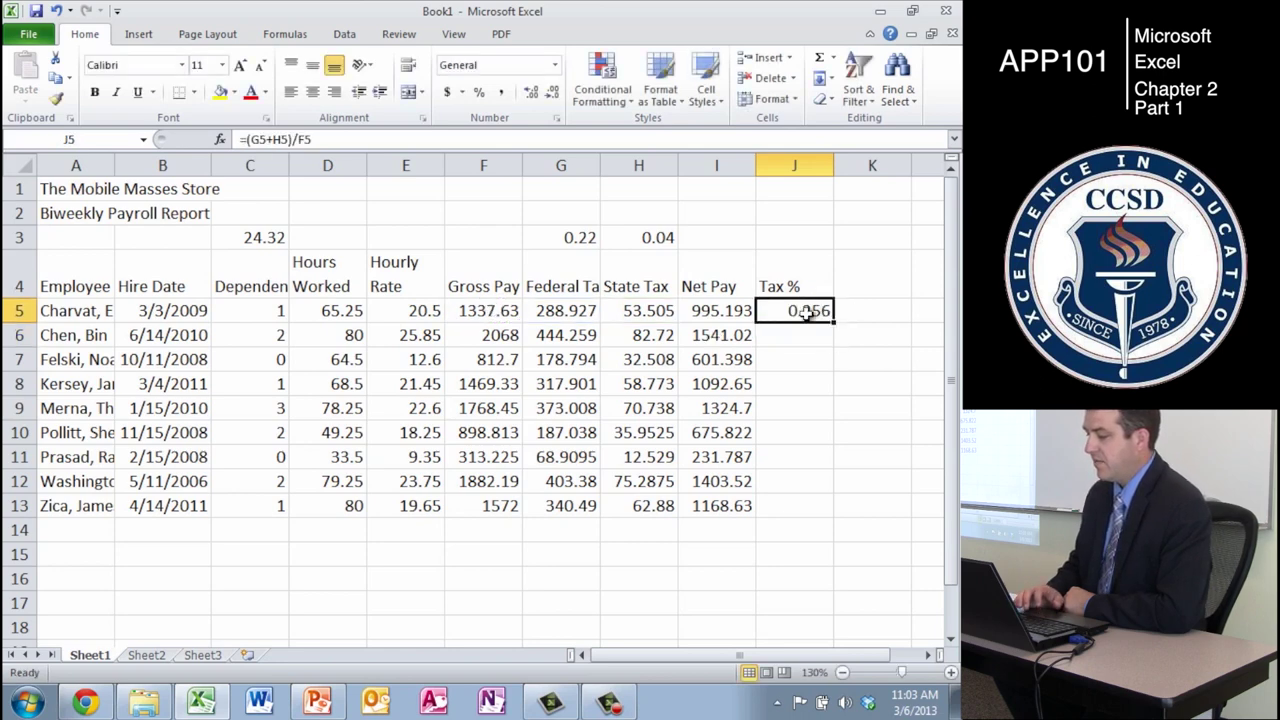
click(580, 140)
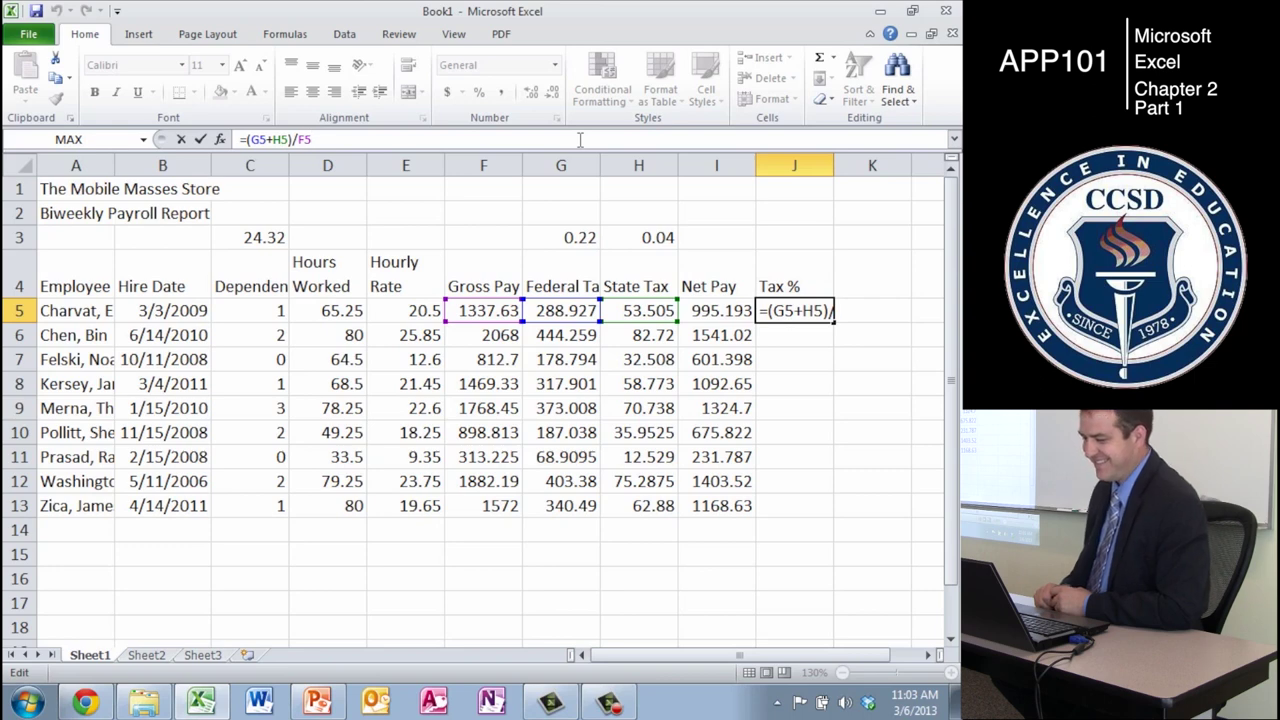
key(Return)
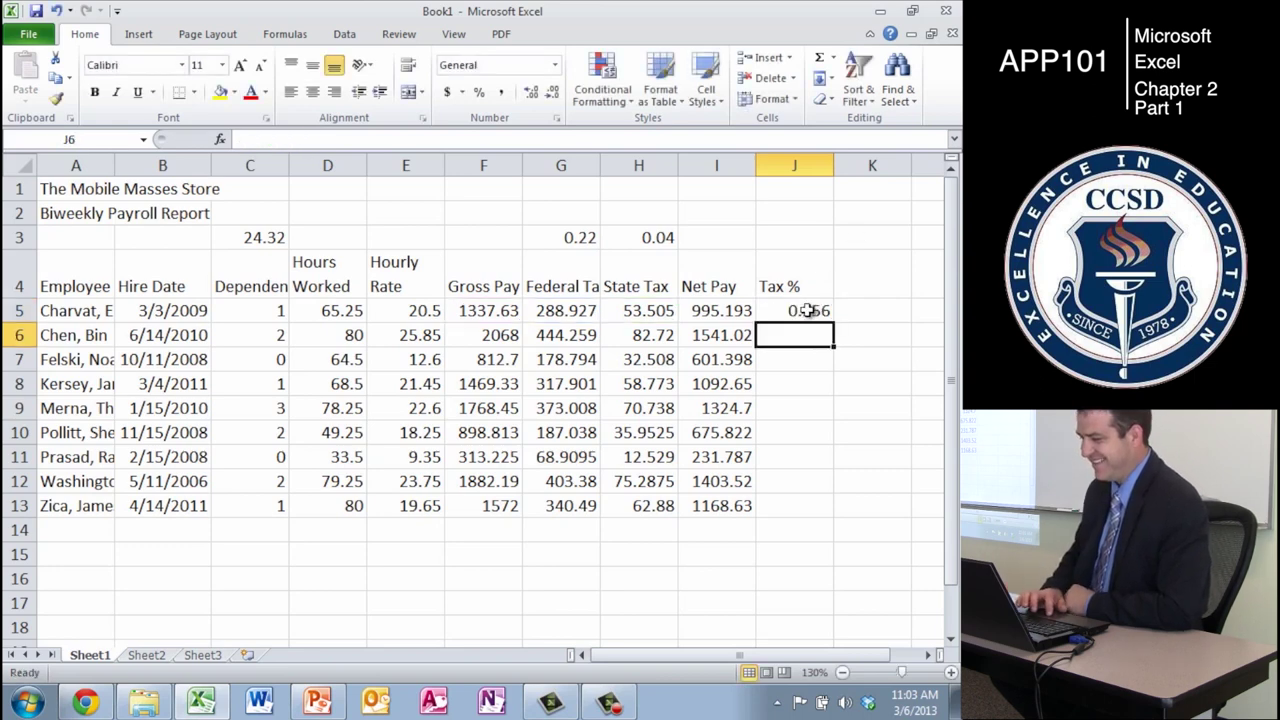
- Copy J5's Tax % formula down through J13
click(818, 312)
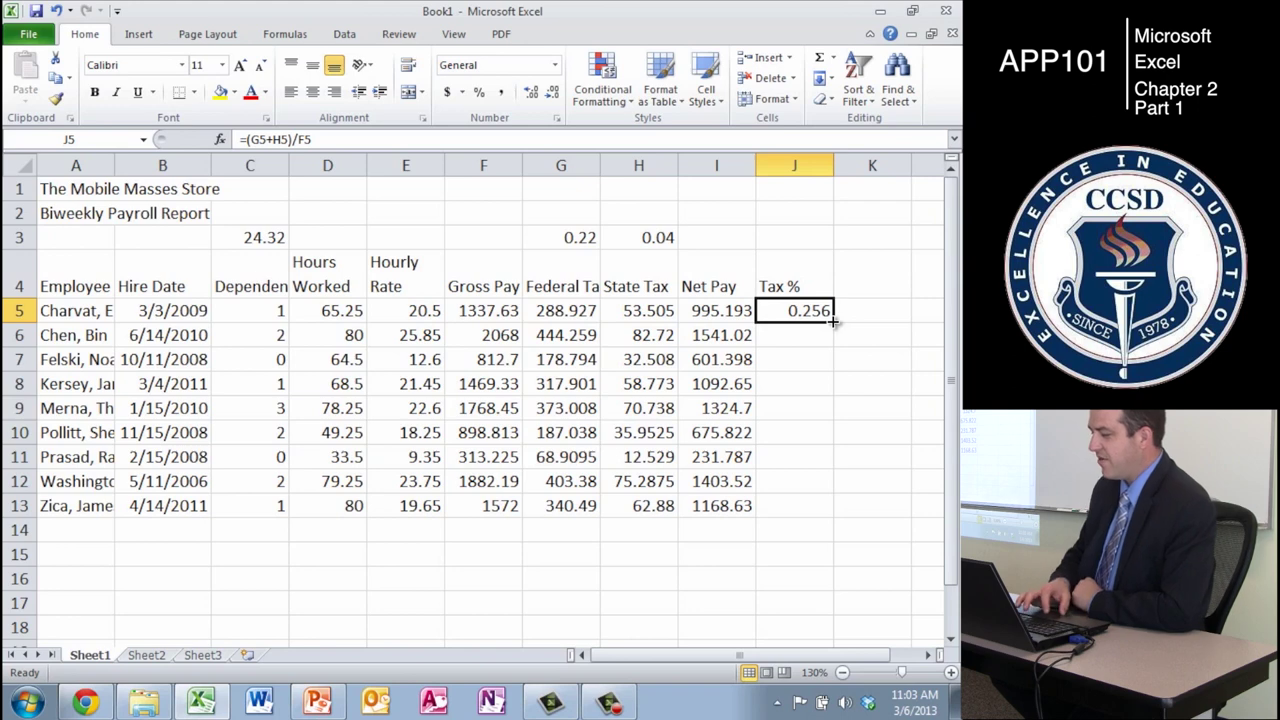
drag(827, 314, 827, 512)
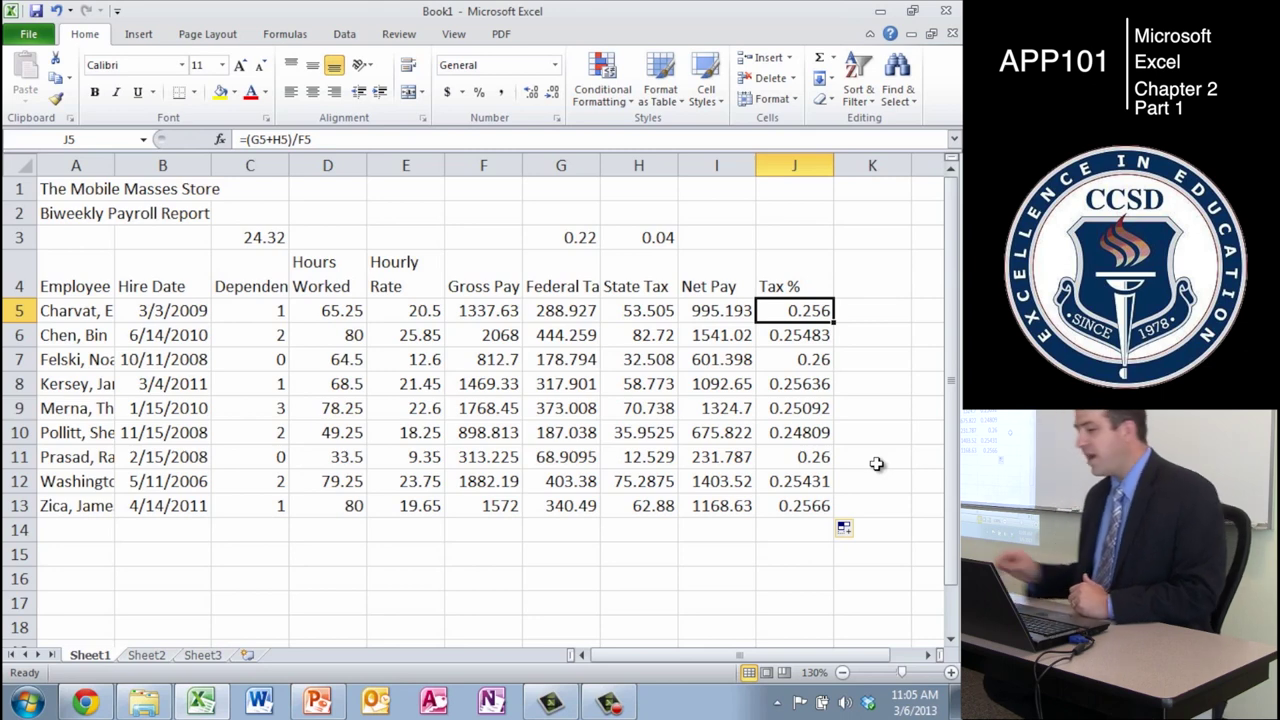
- Label cell A14 below the last employee as 'Totals'
key(Down)
key(Down)
key(Left)
key(Down)
key(Down)
key(Down)
key(Left)
key(Left)
key(Left)
key(Left)
key(Down)
key(Down)
key(Down)
key(Left)
key(Left)
key(Left)
key(Down)
key(Left)
text(Totals)
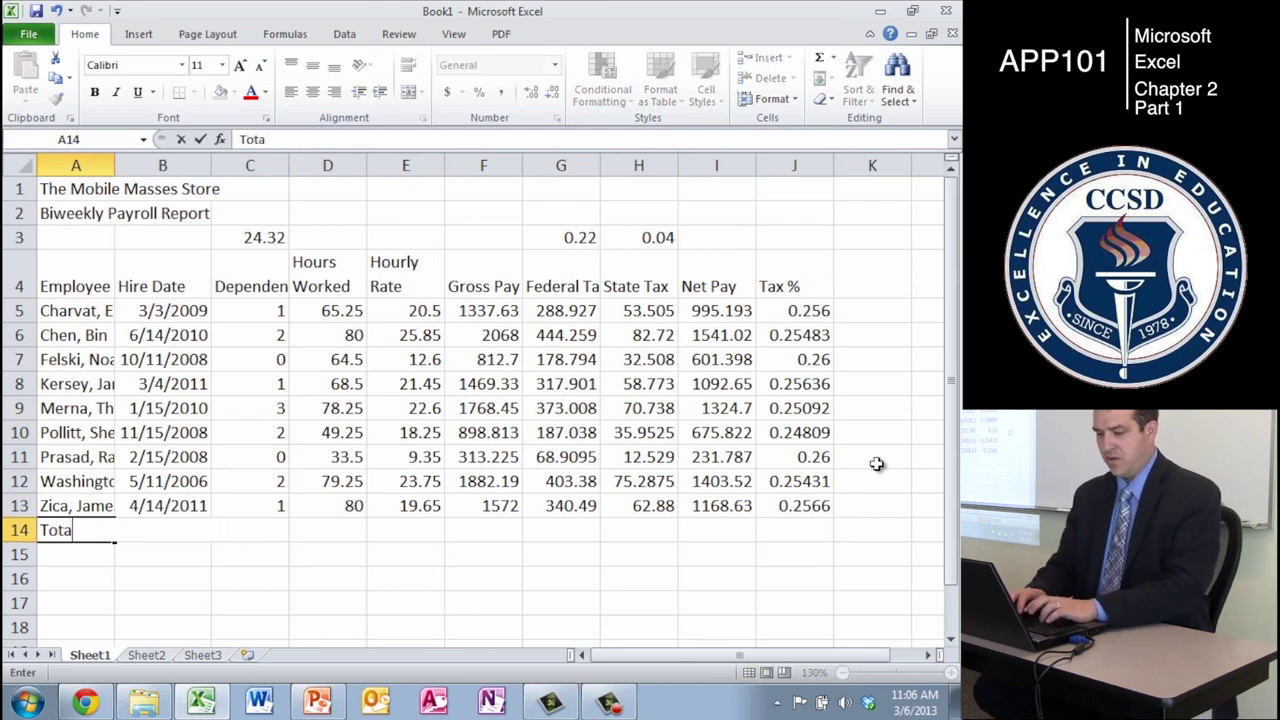
key(Return)
key(Up)
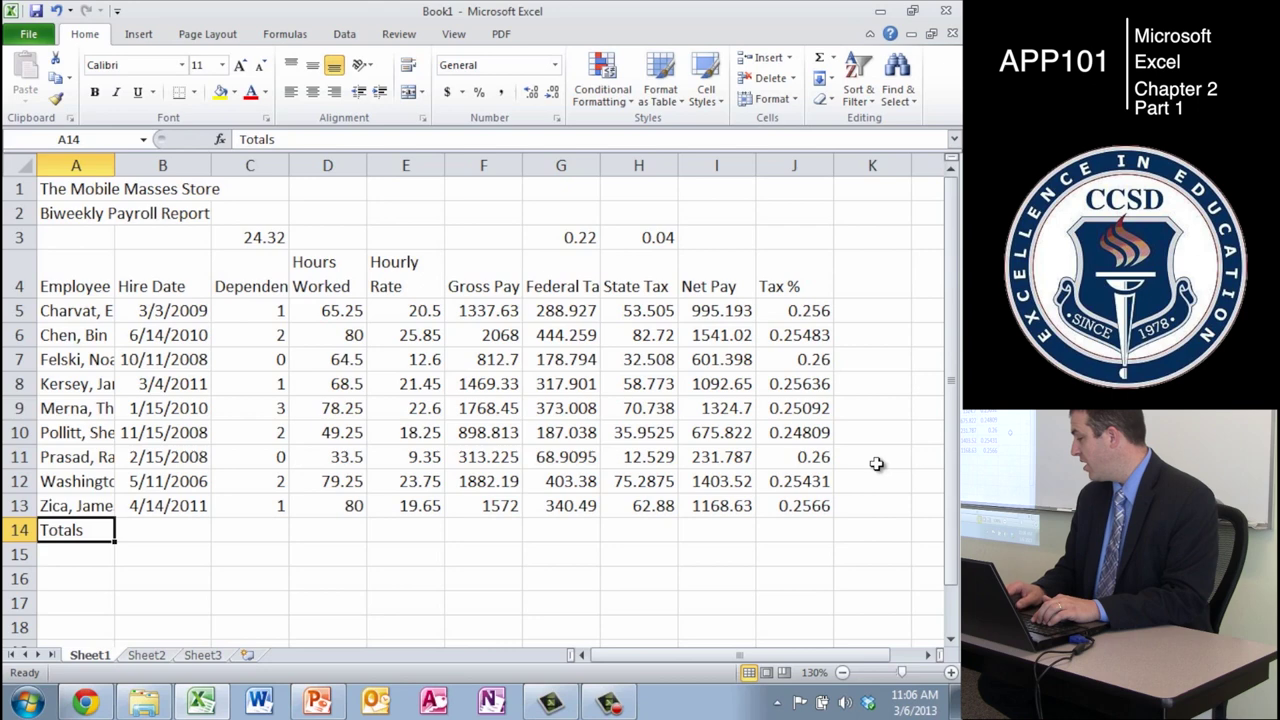
key(Down)
- Enter the labels Average, Highest and Lowest in A15, A16 and A17
text(Average)
key(Return)
text(Highest)
key(Return)
text(Lowest)
key(Return)
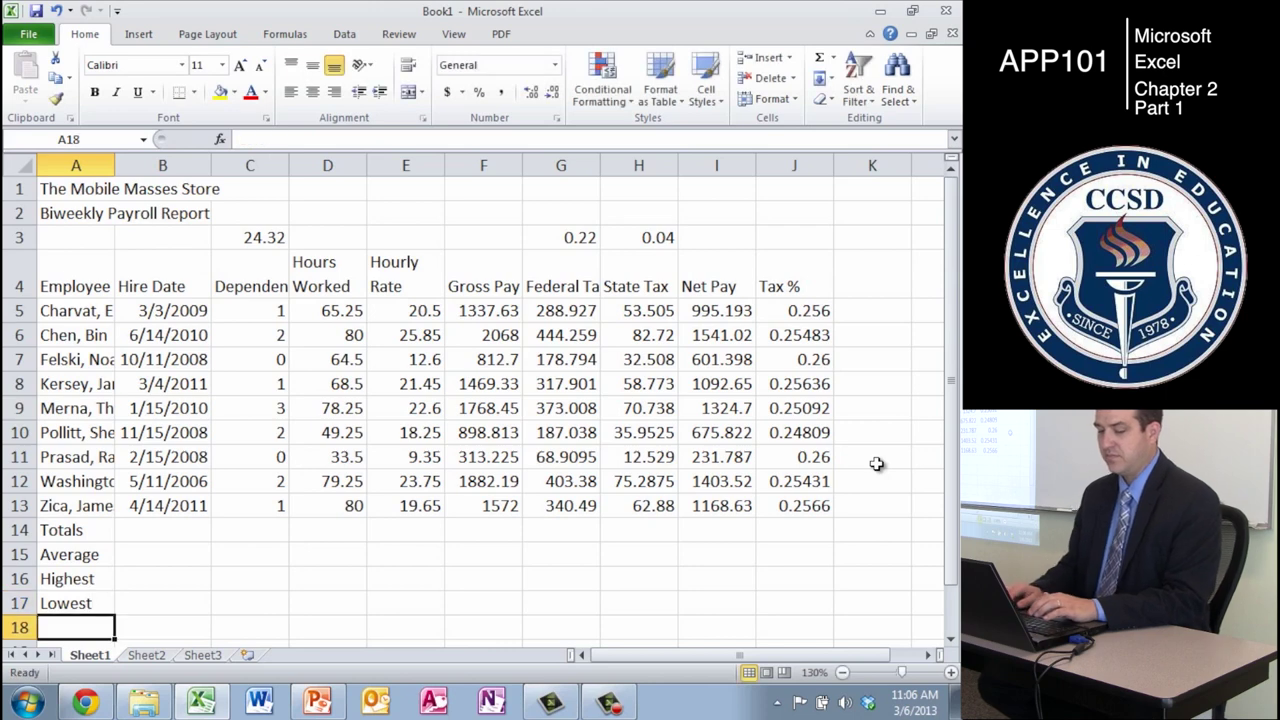
key(Up)
key(Up)
key(Up)
key(Up)
key(Down)
key(Down)
key(Down)
key(Up)
key(Up)
key(Up)
key(Right)
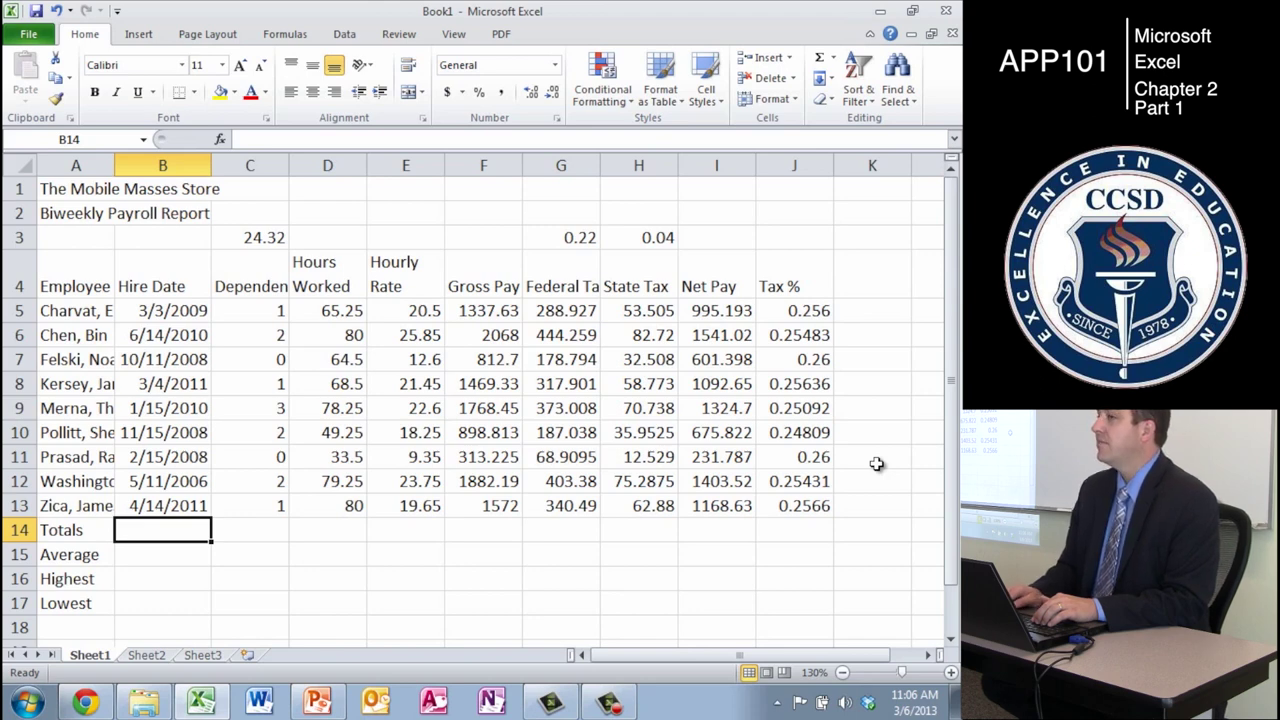
key(Right)
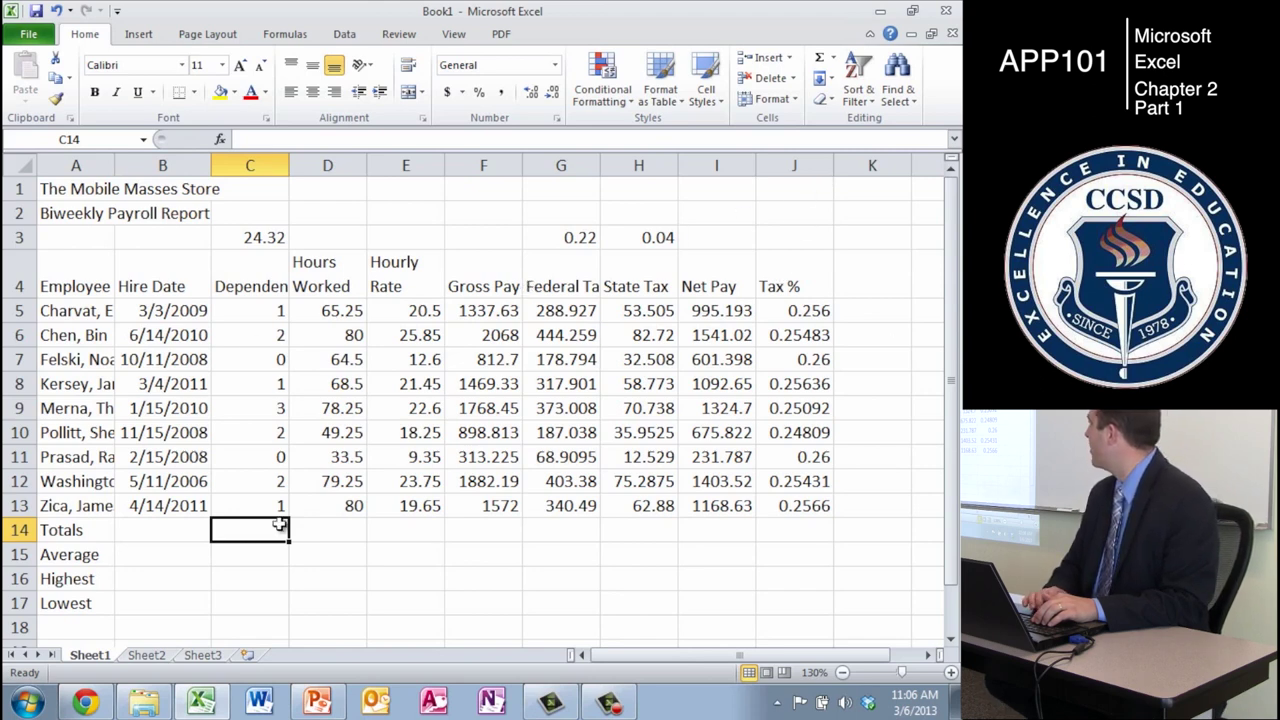
- AutoSum Dependents into C14 and Hours Worked into D14, giving 12 and 598.5
click(818, 63)
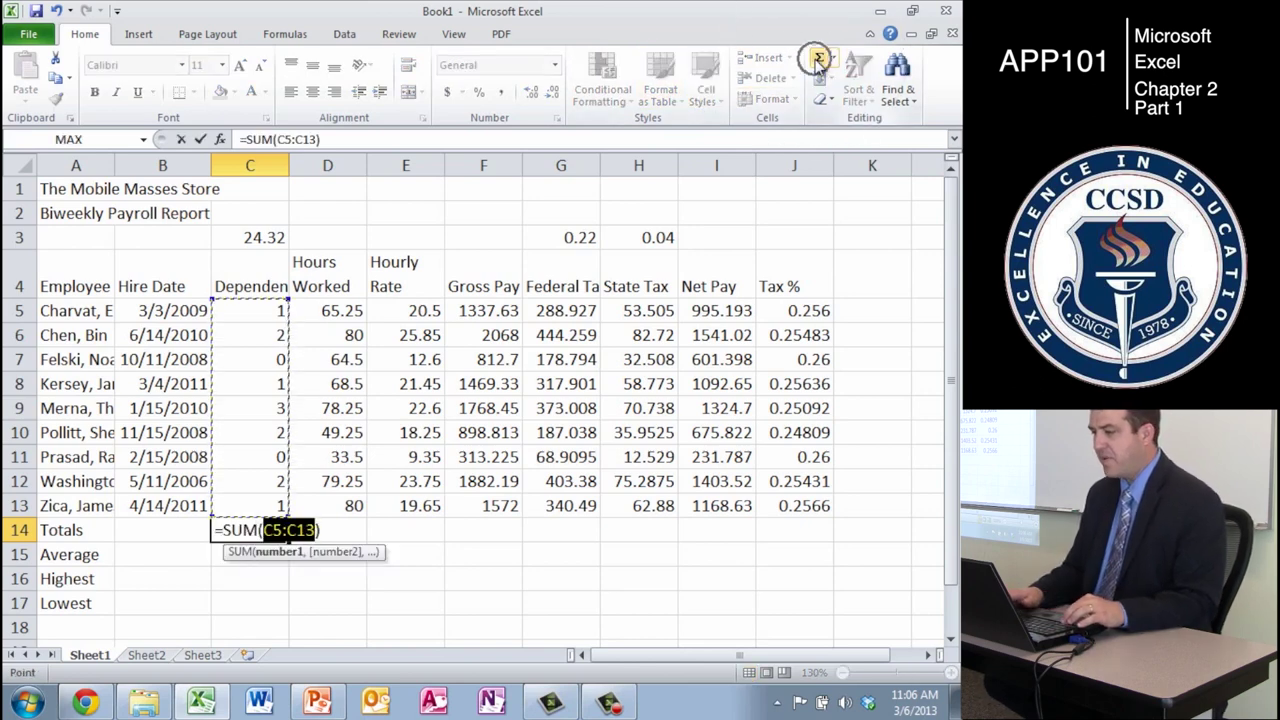
key(Return)
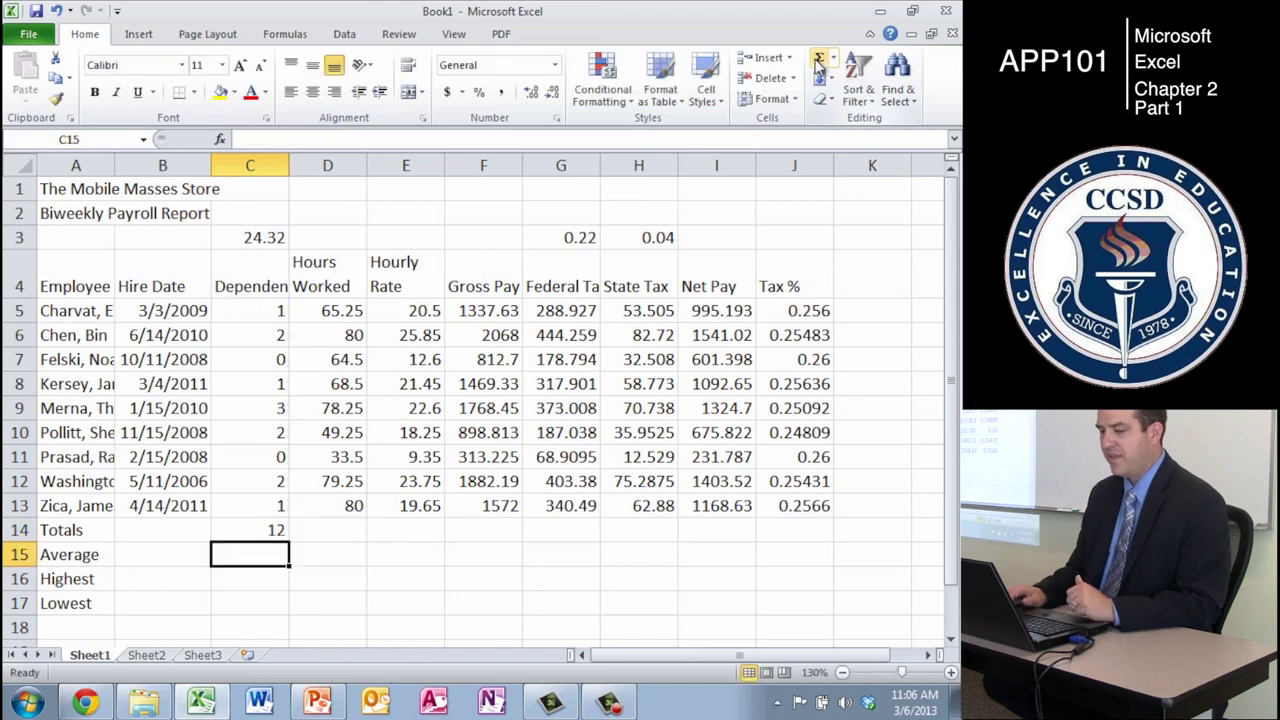
key(Up)
key(Right)
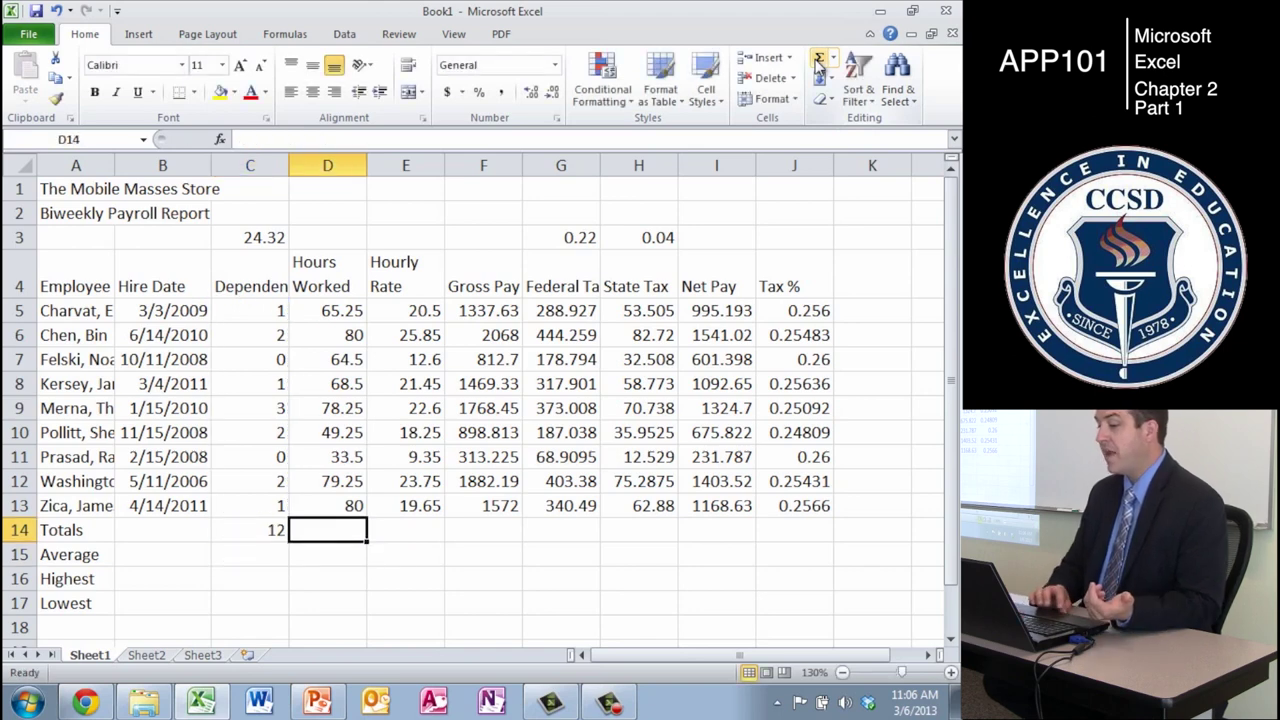
click(818, 64)
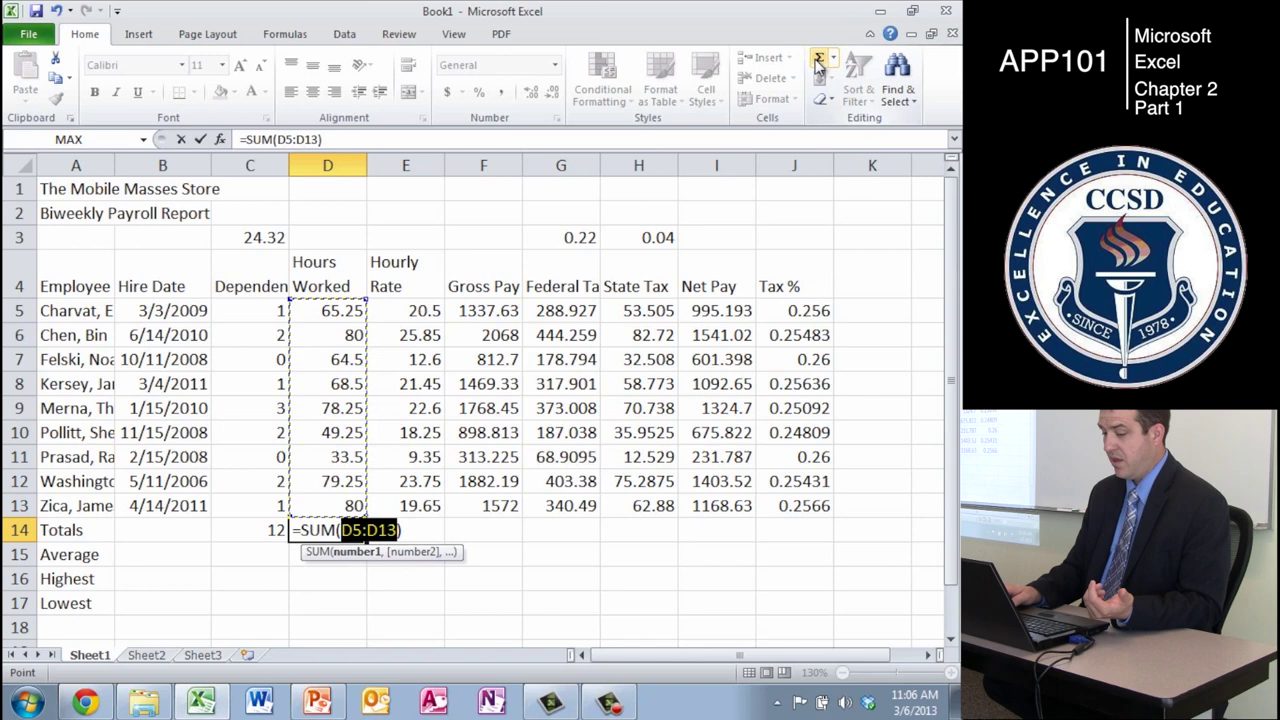
key(Return)
- AutoSum the Hourly Rate column into E14, giving 174
key(Right)
key(Up)
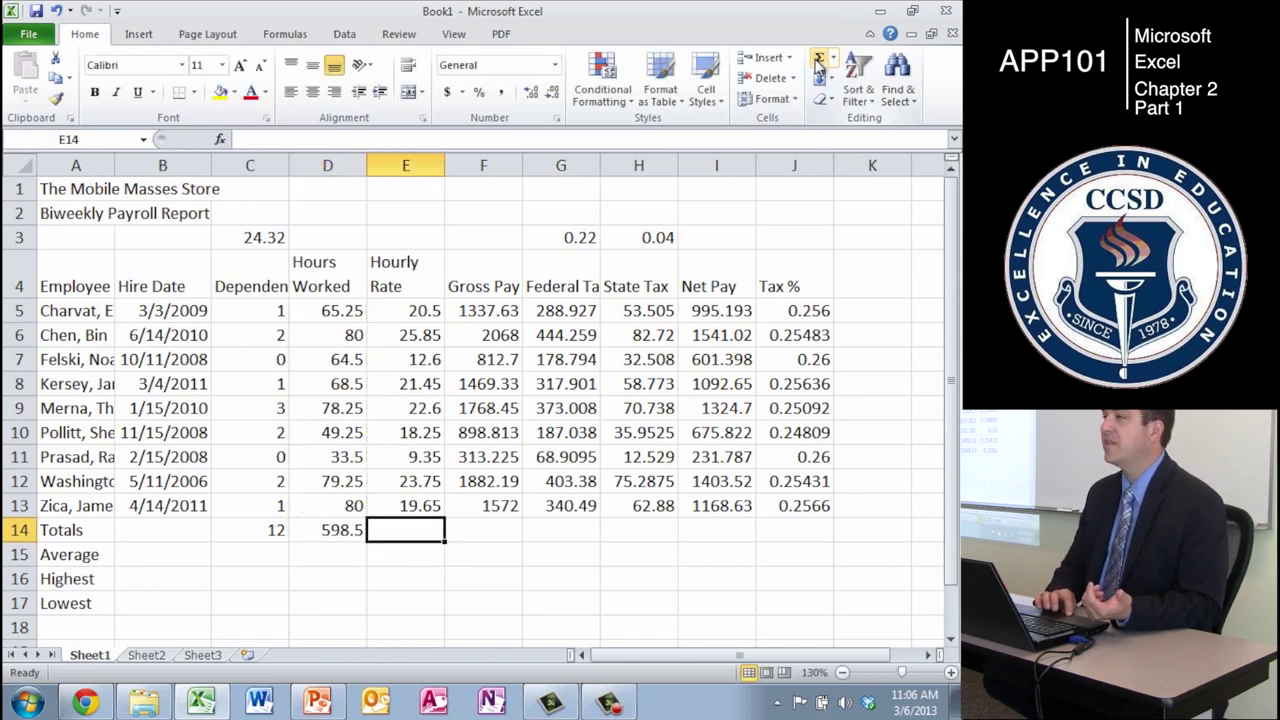
click(818, 64)
click(818, 64)
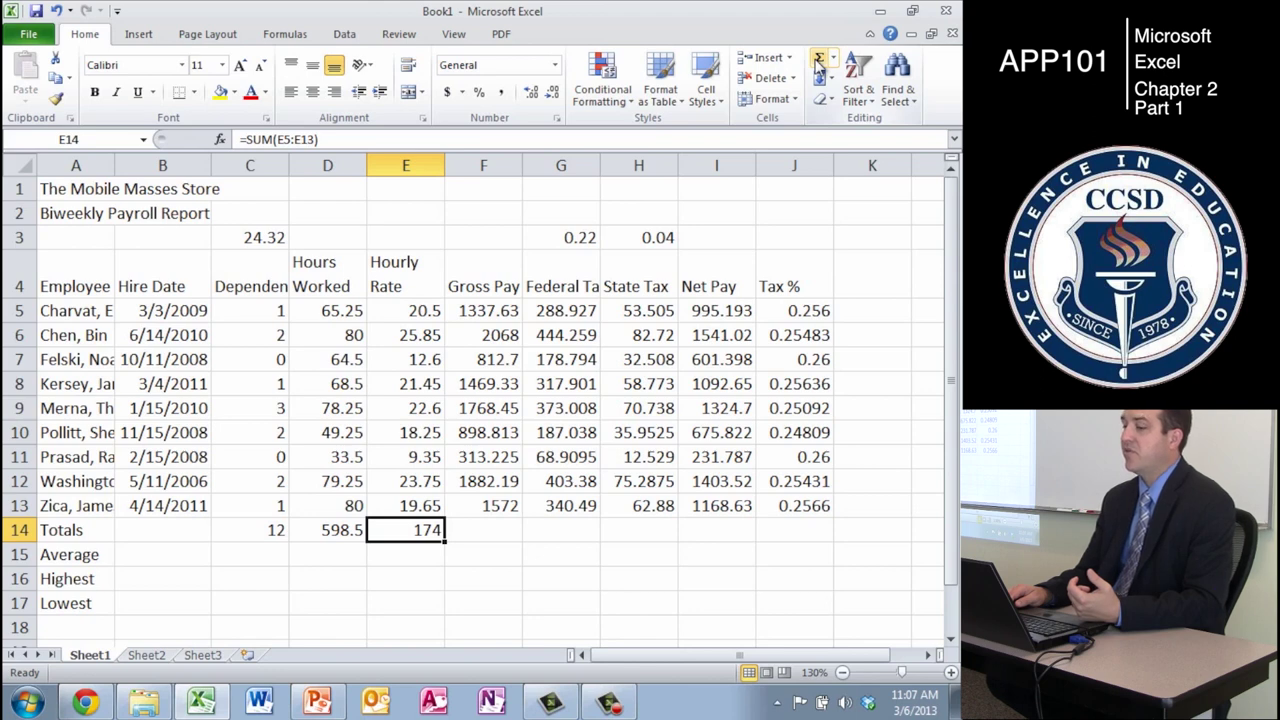
key(Left)
key(Up)
key(Up)
key(Up)
key(Up)
key(Up)
key(Left)
key(Up)
key(Up)
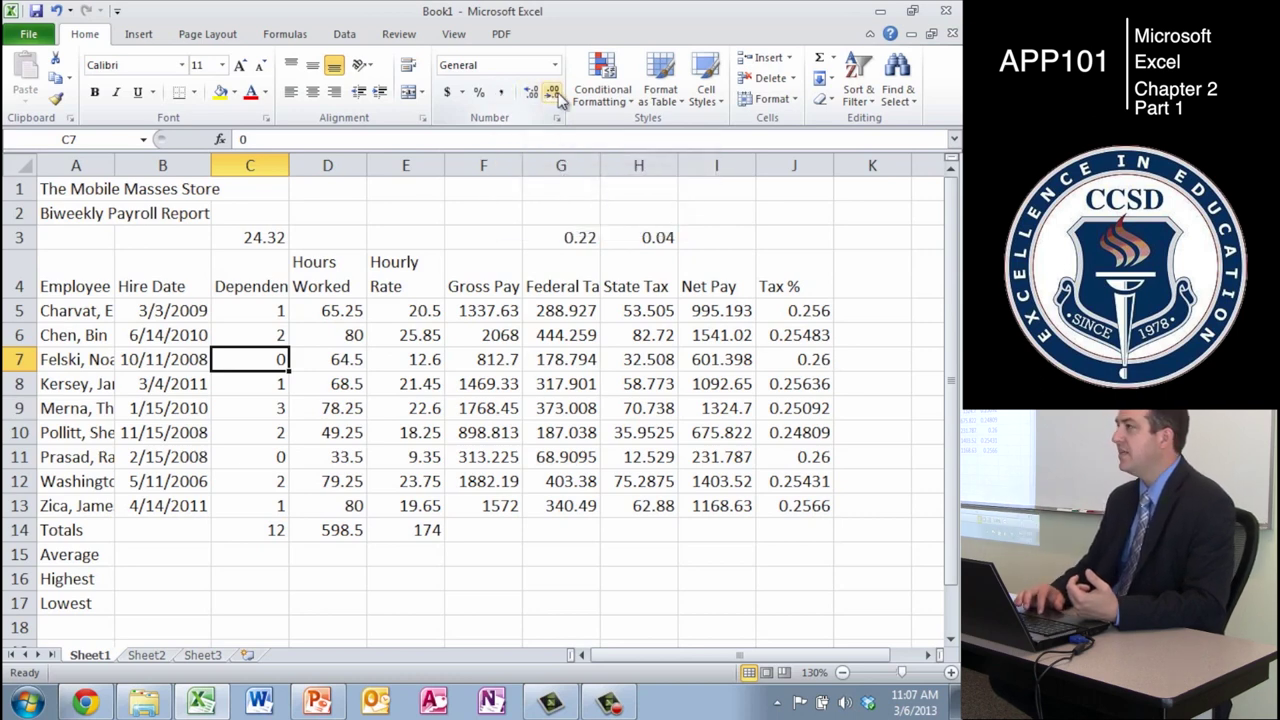
click(496, 550)
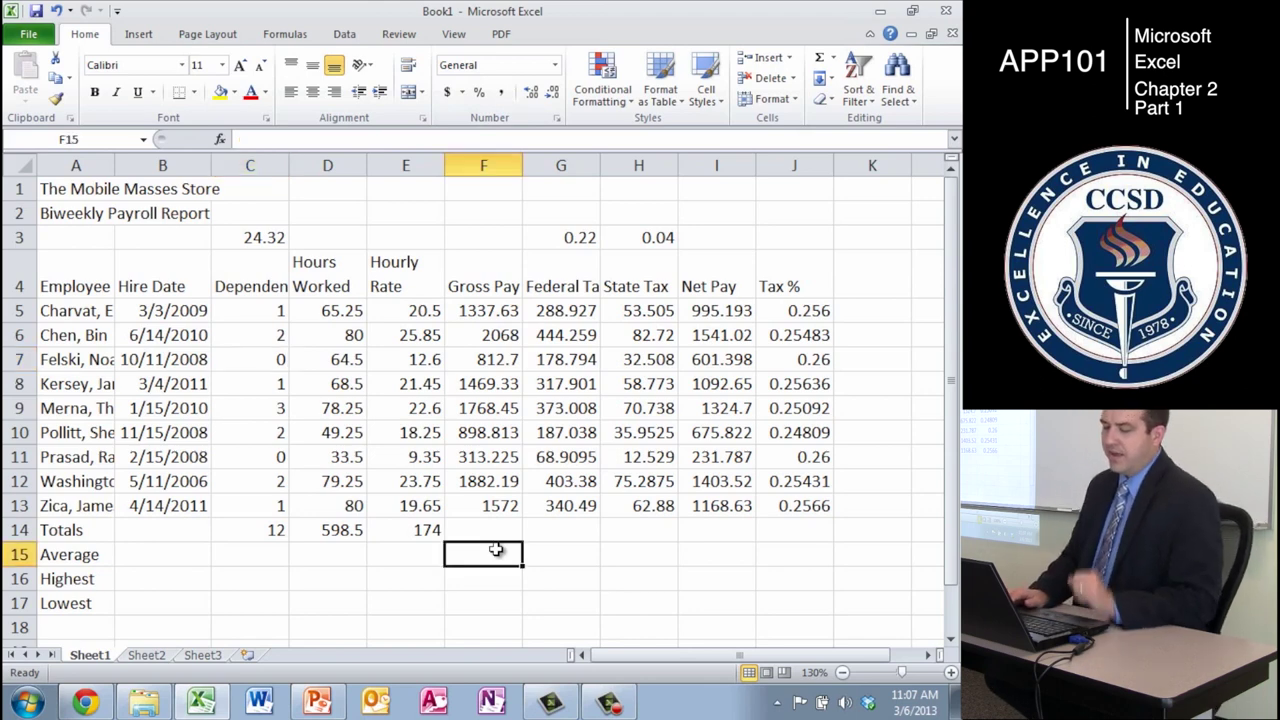
- Fill the E14 total formula across through I14 to sum Gross Pay through Net Pay
key(Up)
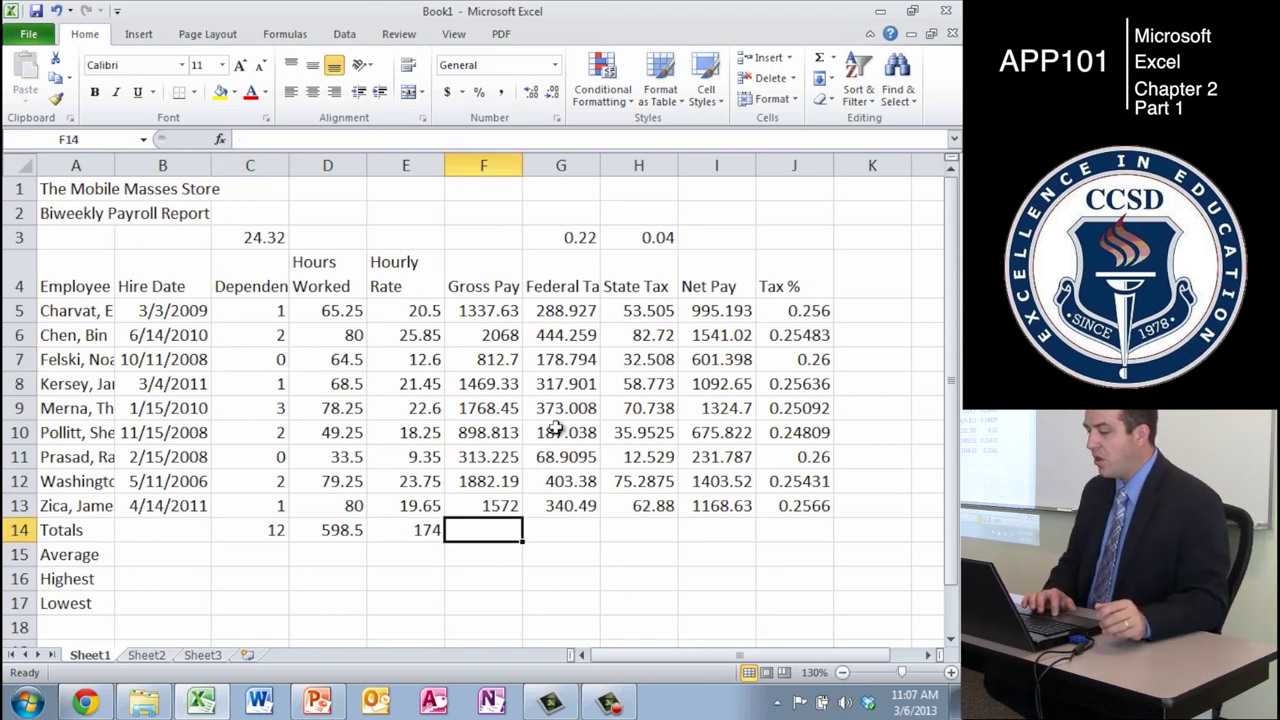
click(404, 533)
drag(446, 541, 729, 536)
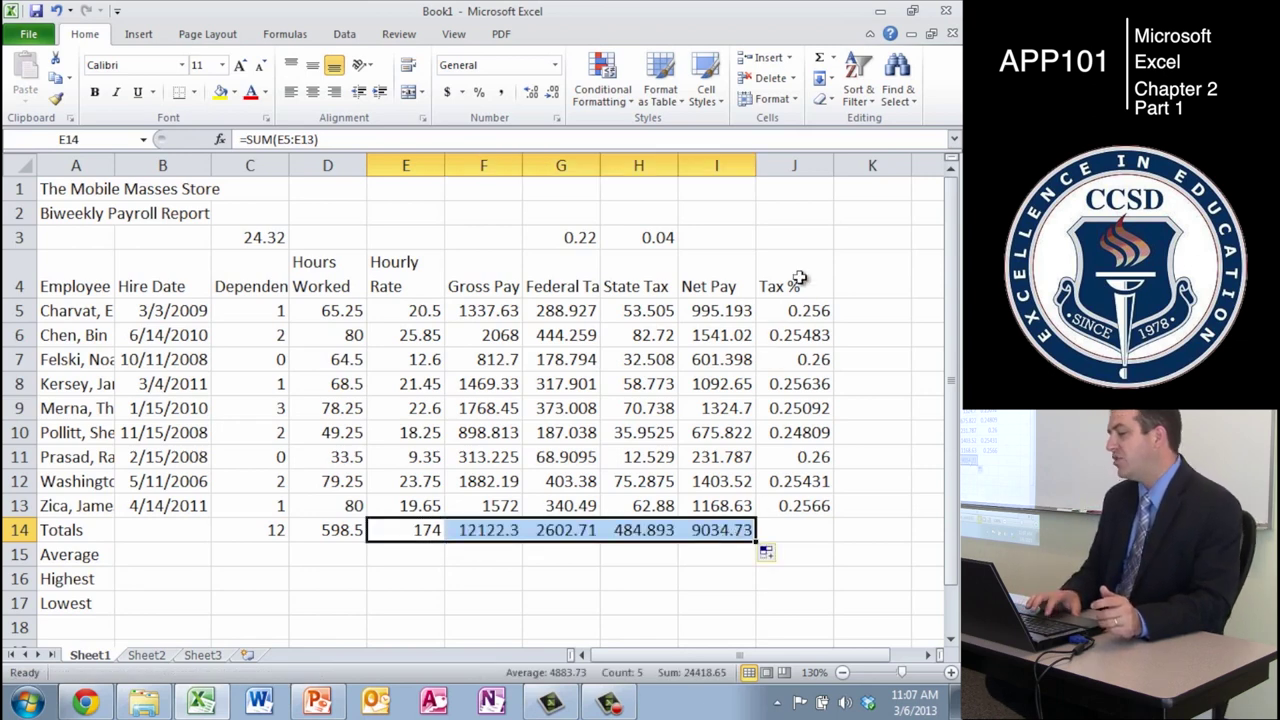
- Copy J13's Tax % formula into J14, keeping the 0.2547 ratio after undoing an AutoSum
click(808, 503)
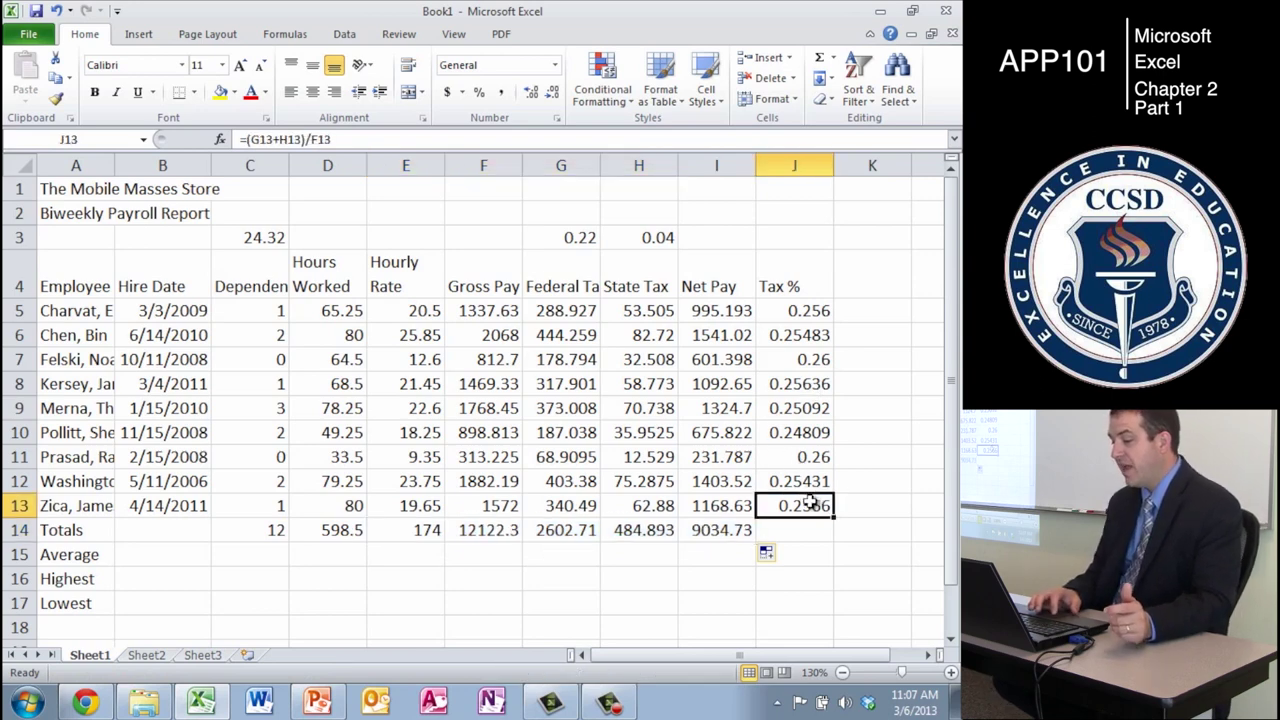
key(ctrl+c)
key(Right)
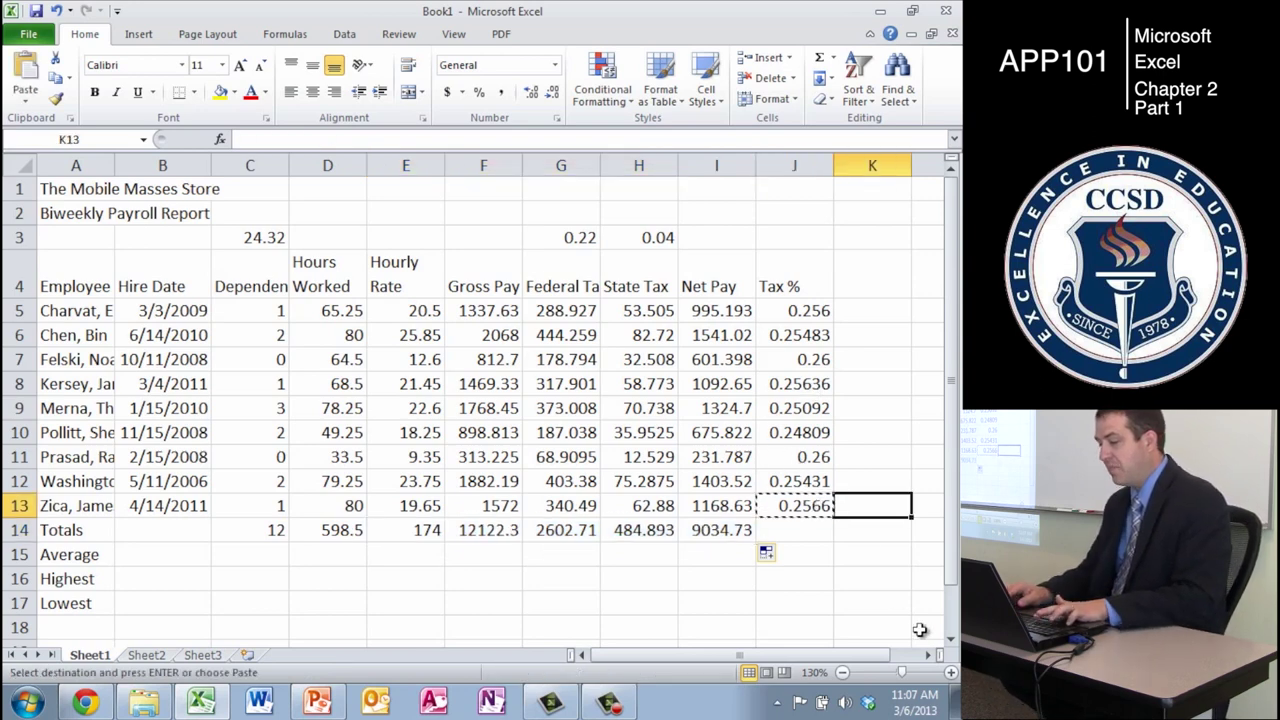
key(Left)
key(Down)
key(ctrl+v)
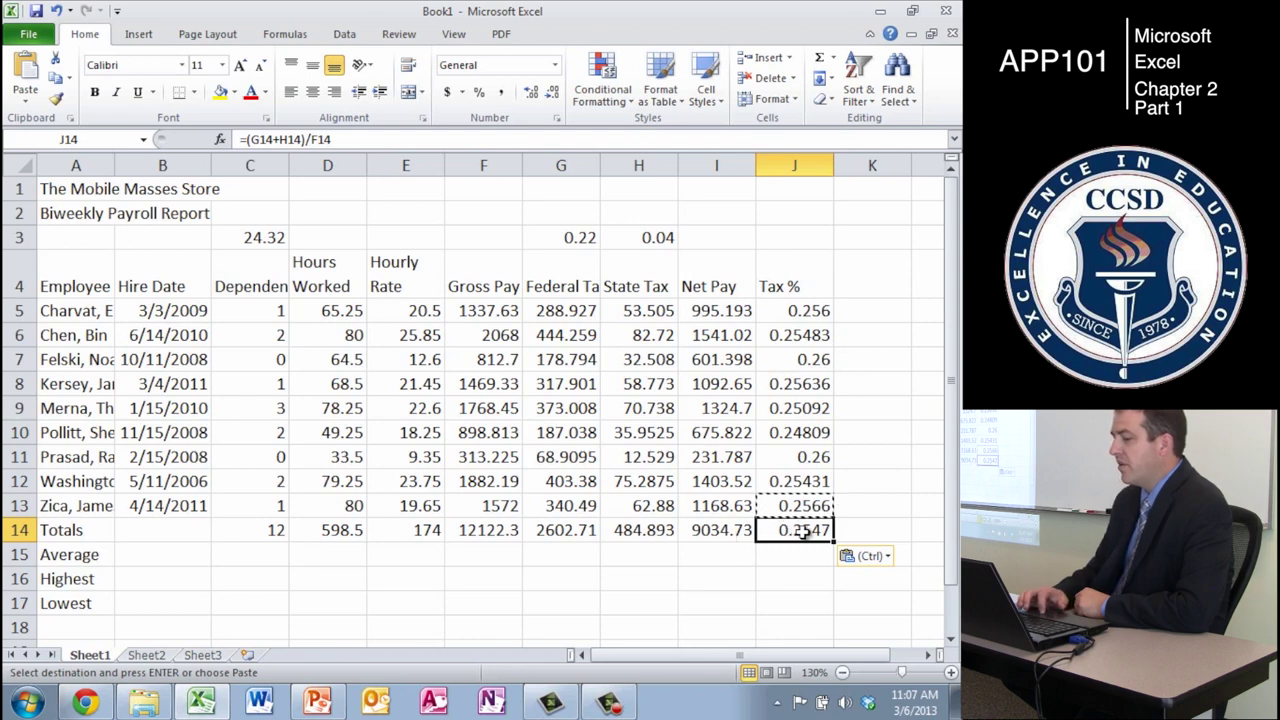
click(818, 58)
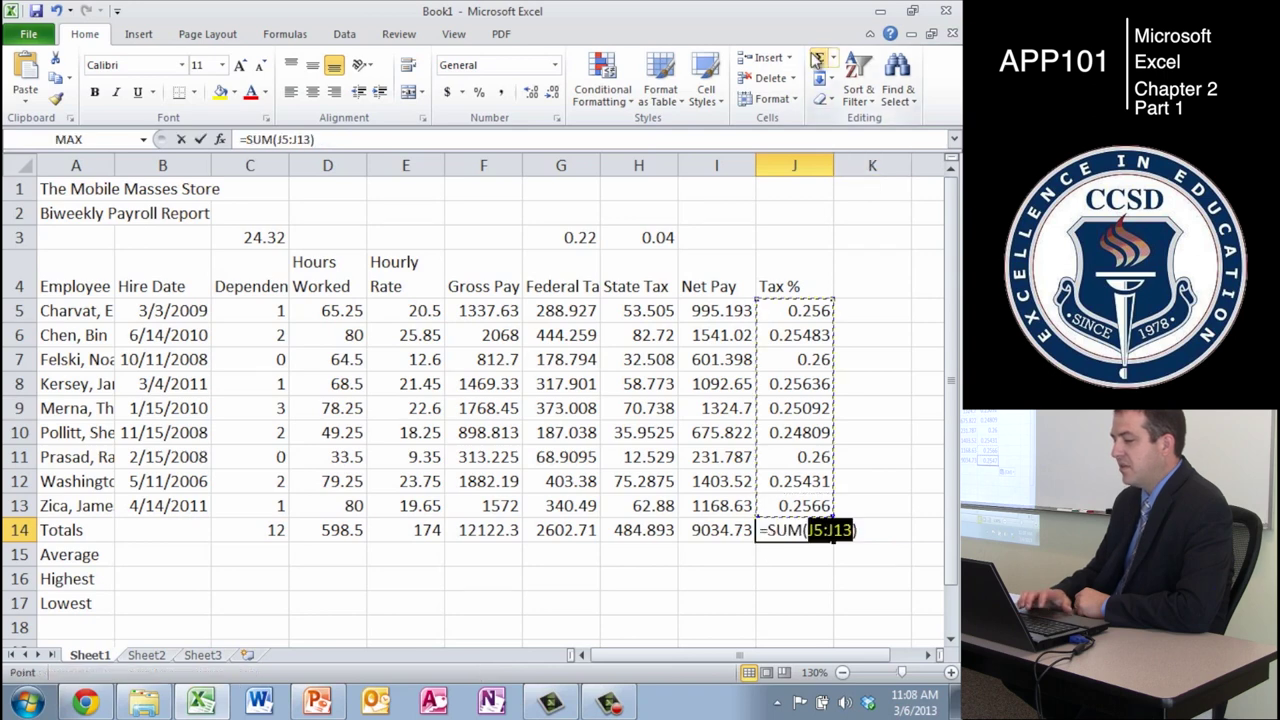
key(Return)
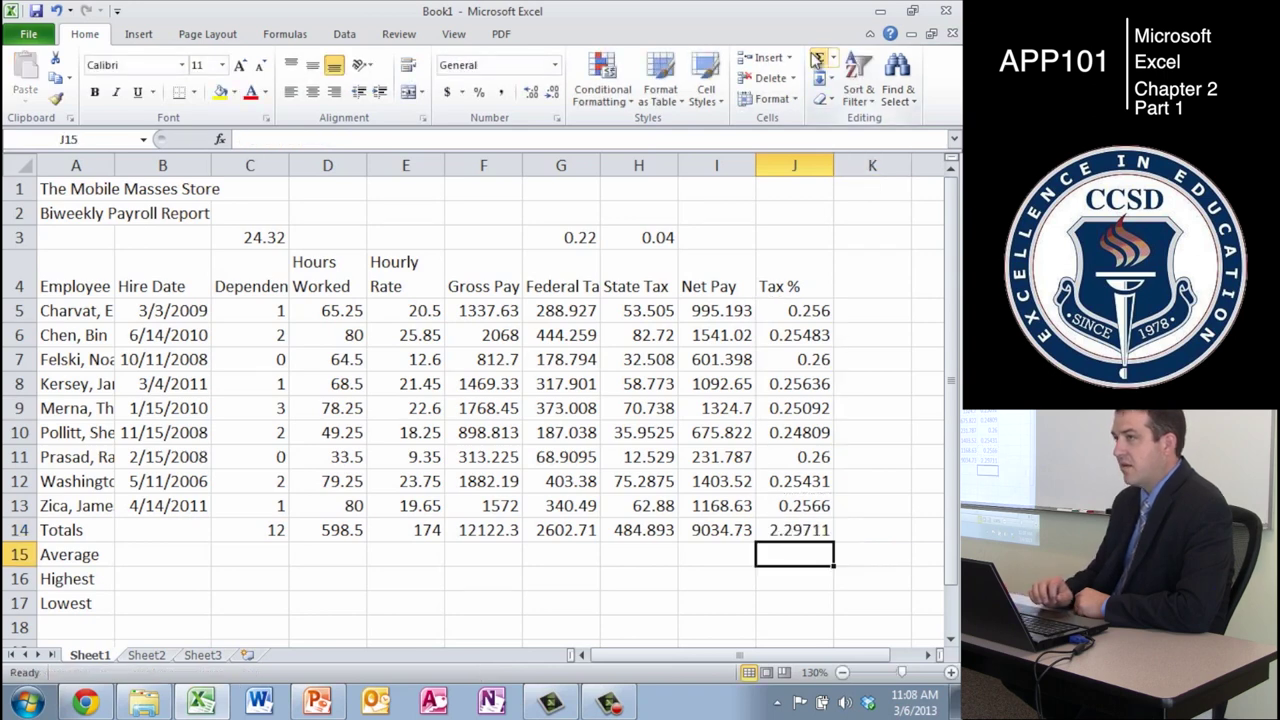
key(ctrl+z)
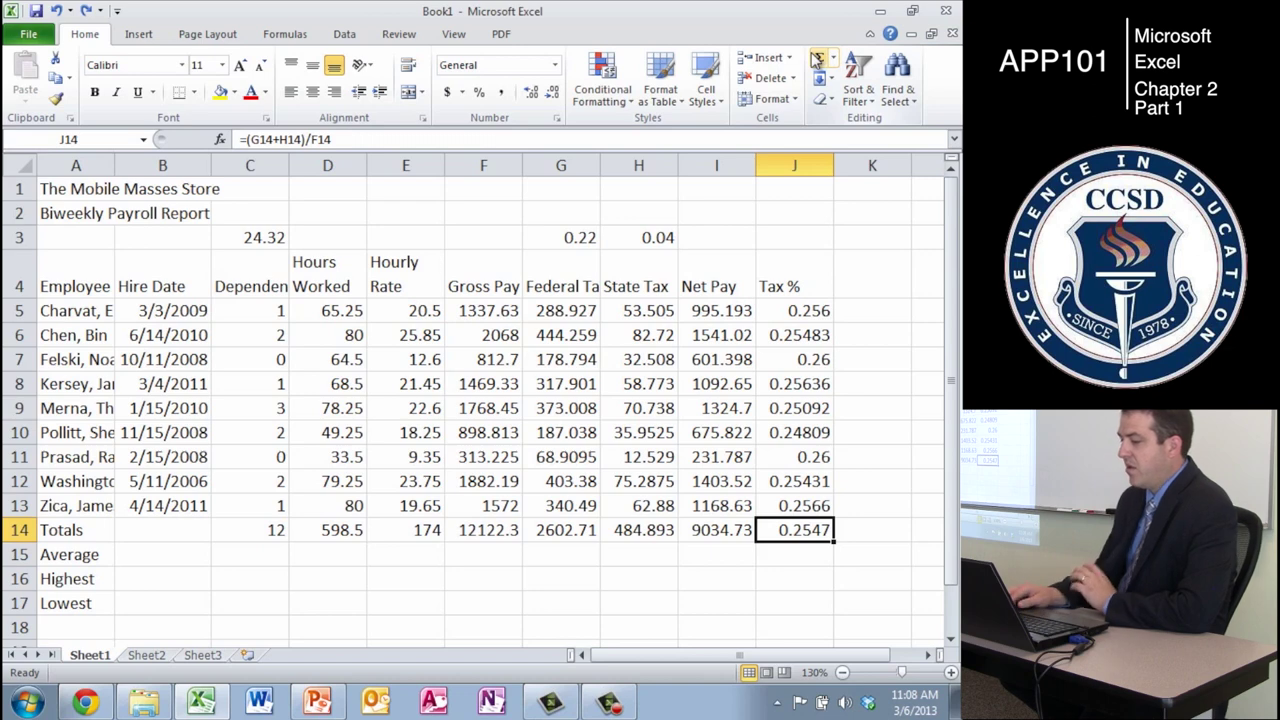
- Move to the Dependents average cell C15 and show the Formulas ribbon
key(Up)
key(Down)
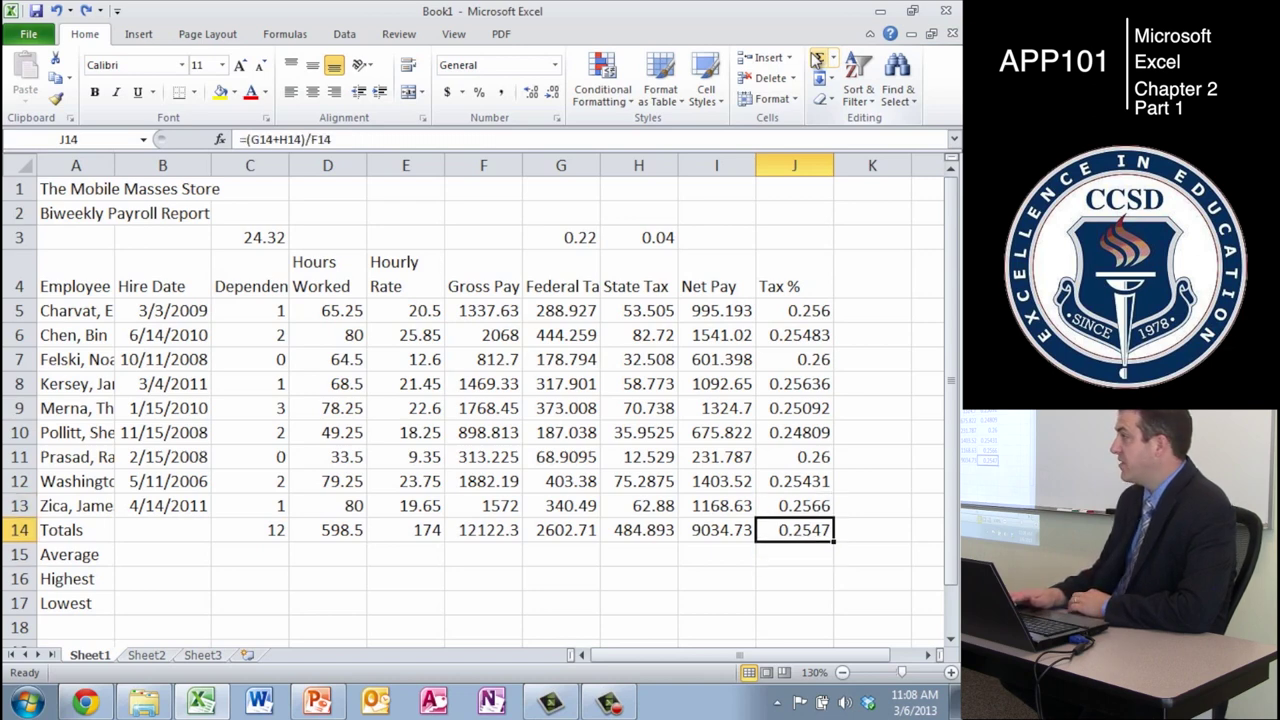
key(Left)
key(Left)
key(Left)
key(Right)
key(Right)
key(Right)
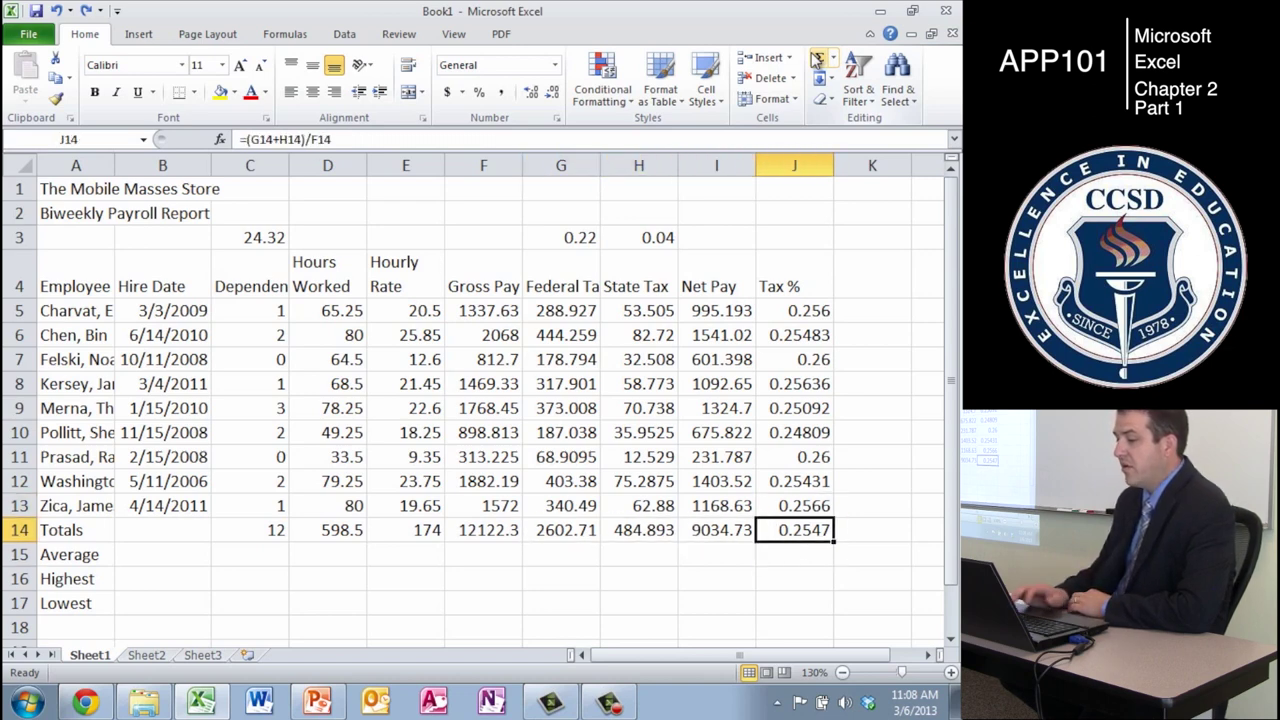
key(Left)
key(Left)
key(Left)
key(Down)
key(Down)
key(Down)
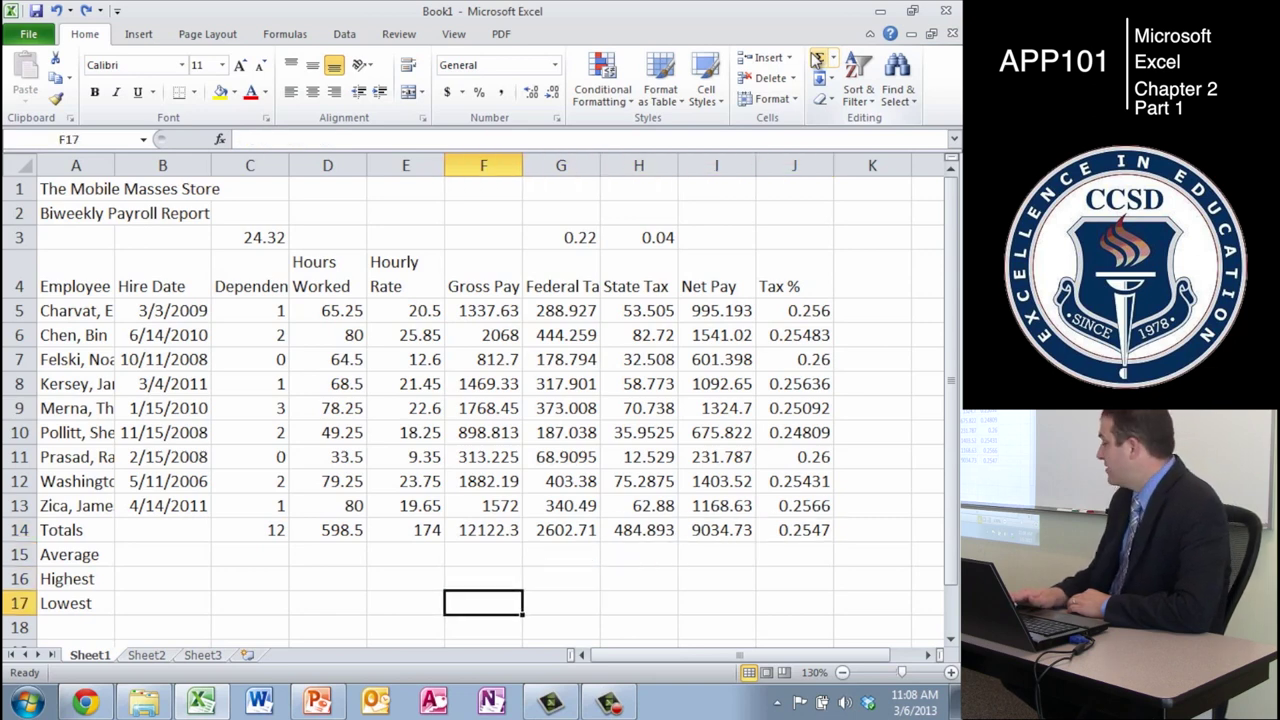
key(Left)
key(Left)
key(Up)
key(Left)
key(Up)
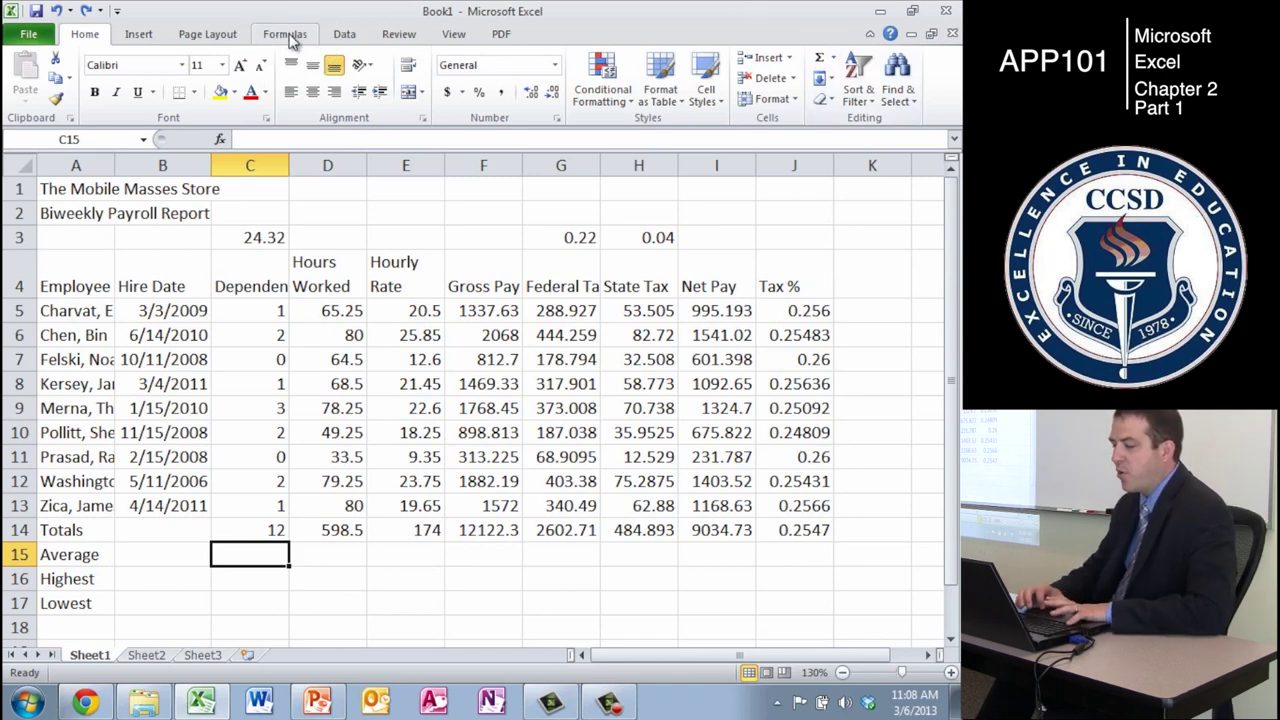
click(288, 36)
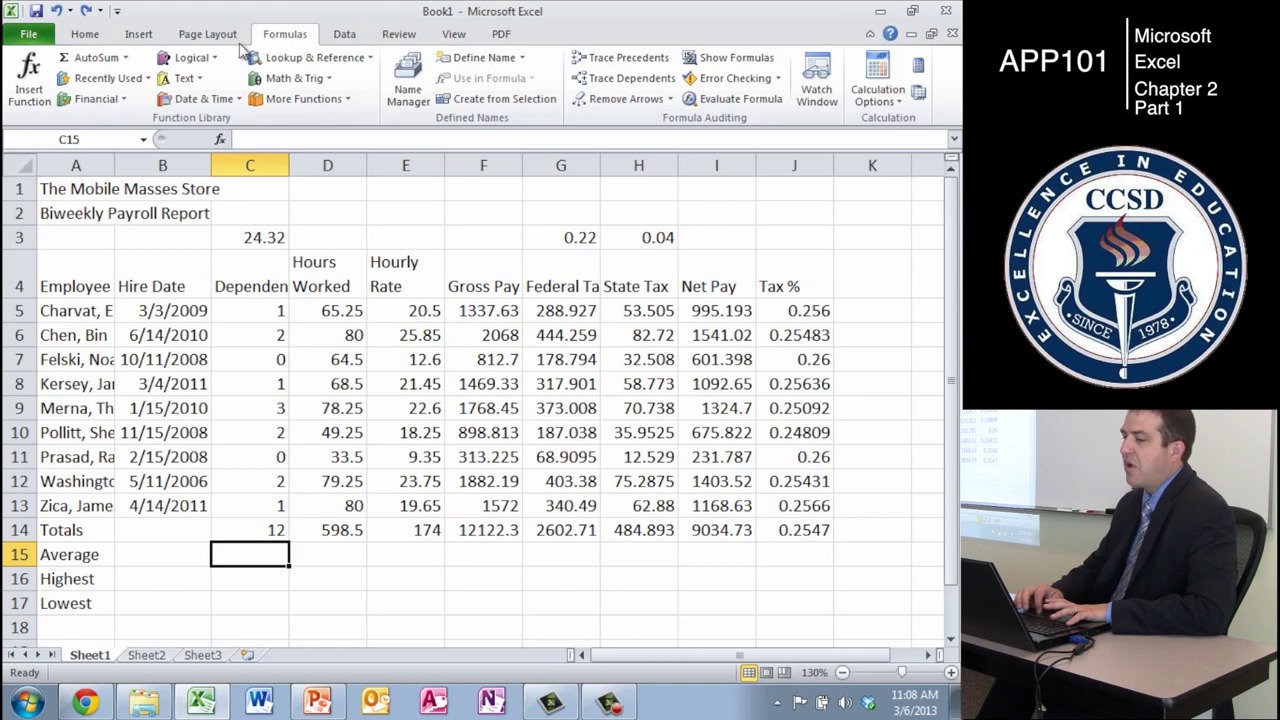
- Search Insert Function for 'I want the average' and choose AVERAGE
click(30, 78)
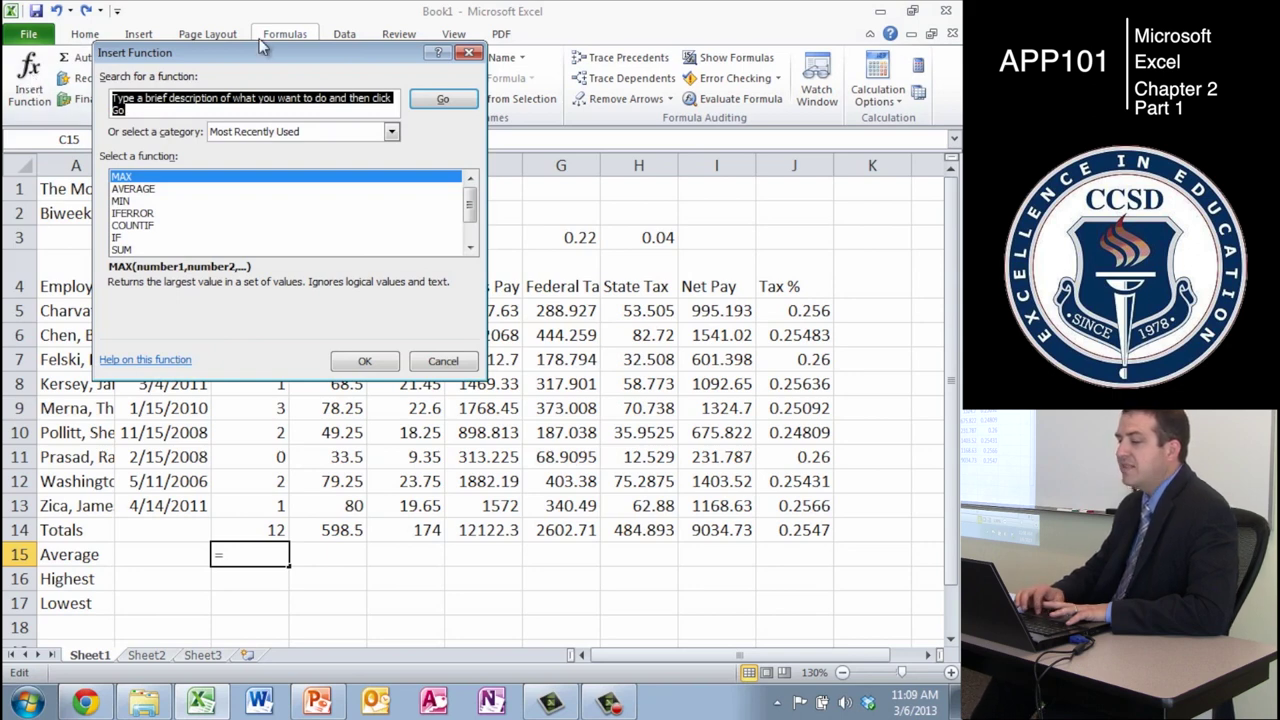
drag(252, 47, 361, 194)
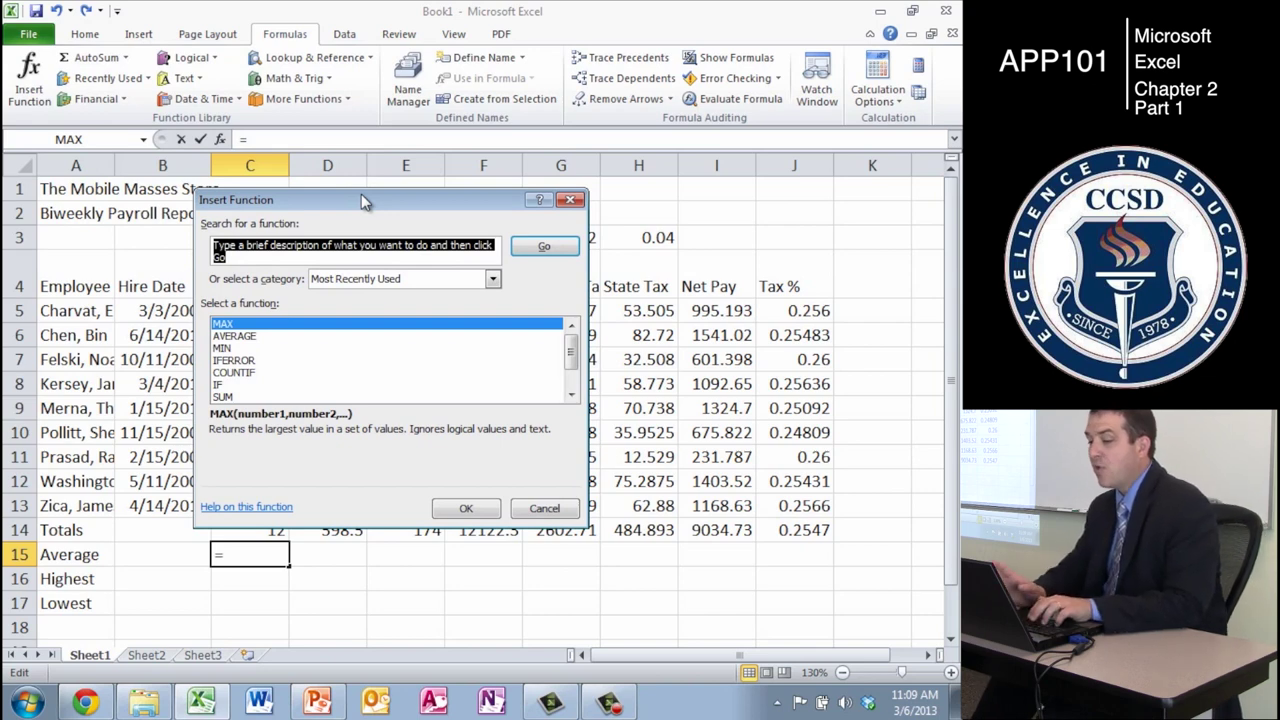
text(I want the average)
key(Return)
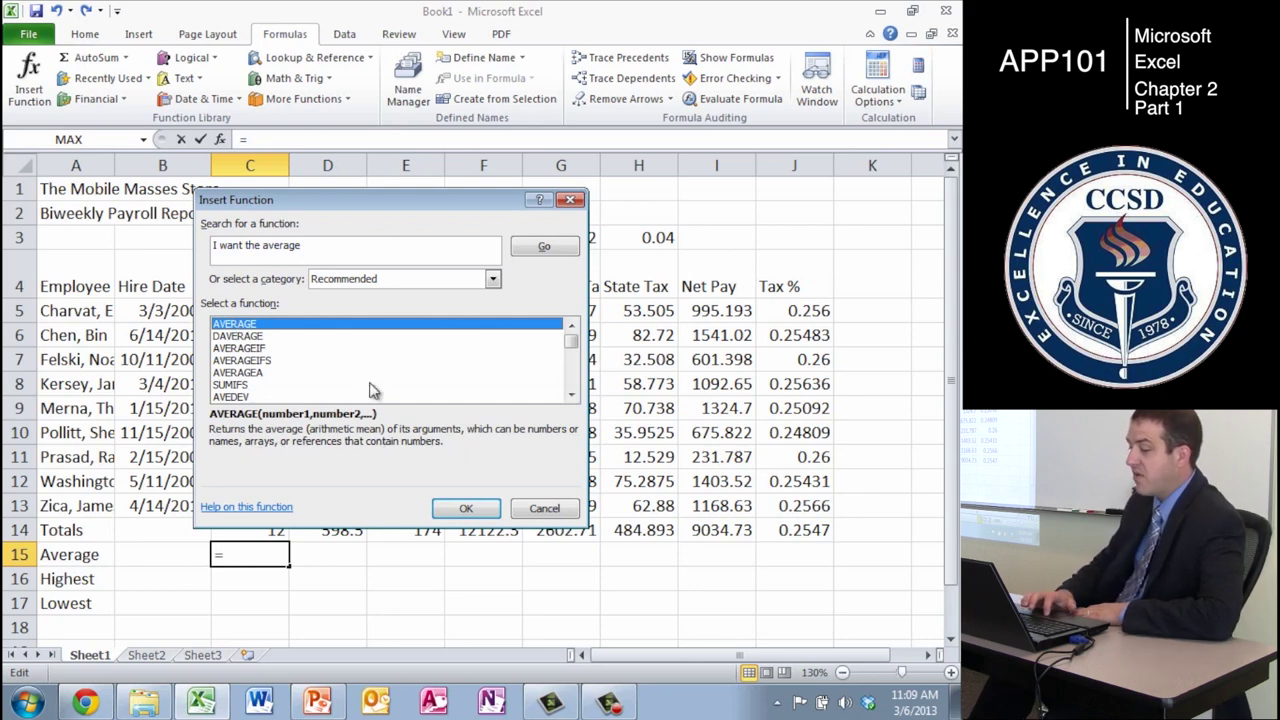
double_click(257, 325)
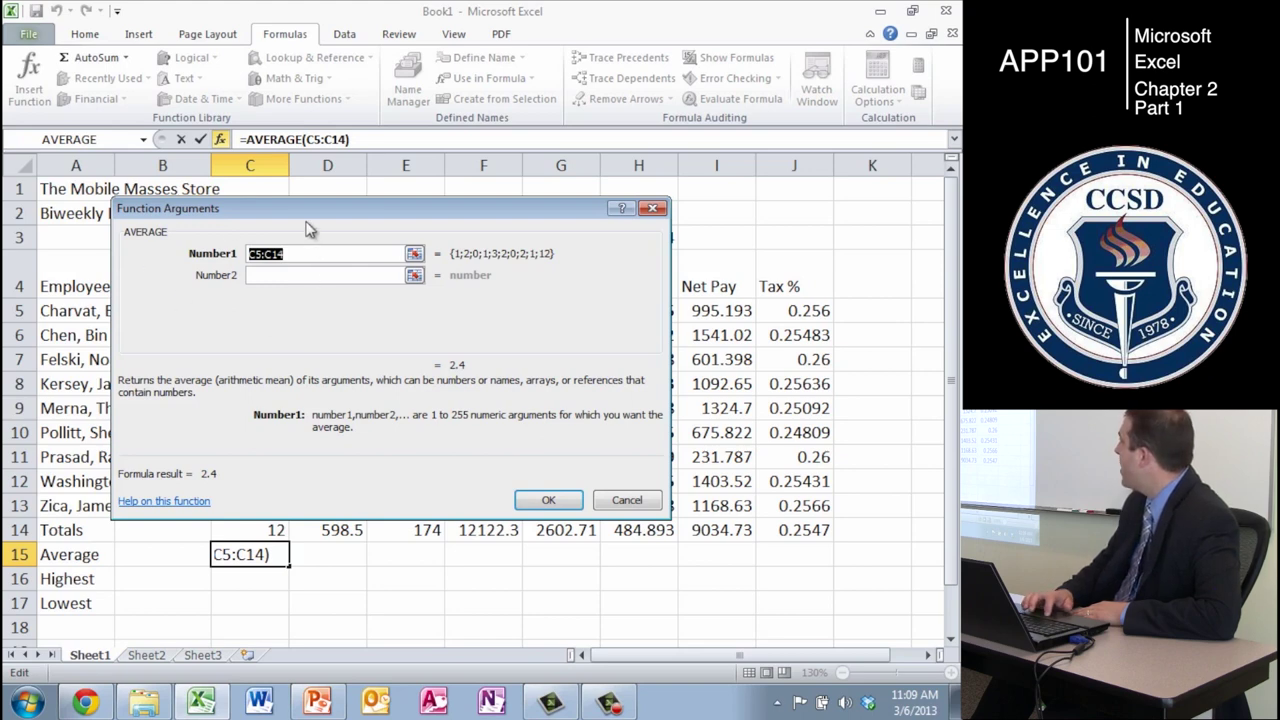
- Set AVERAGE's Number1 range to C5:C13 and confirm, giving 1.33333 in C15
drag(296, 211, 501, 218)
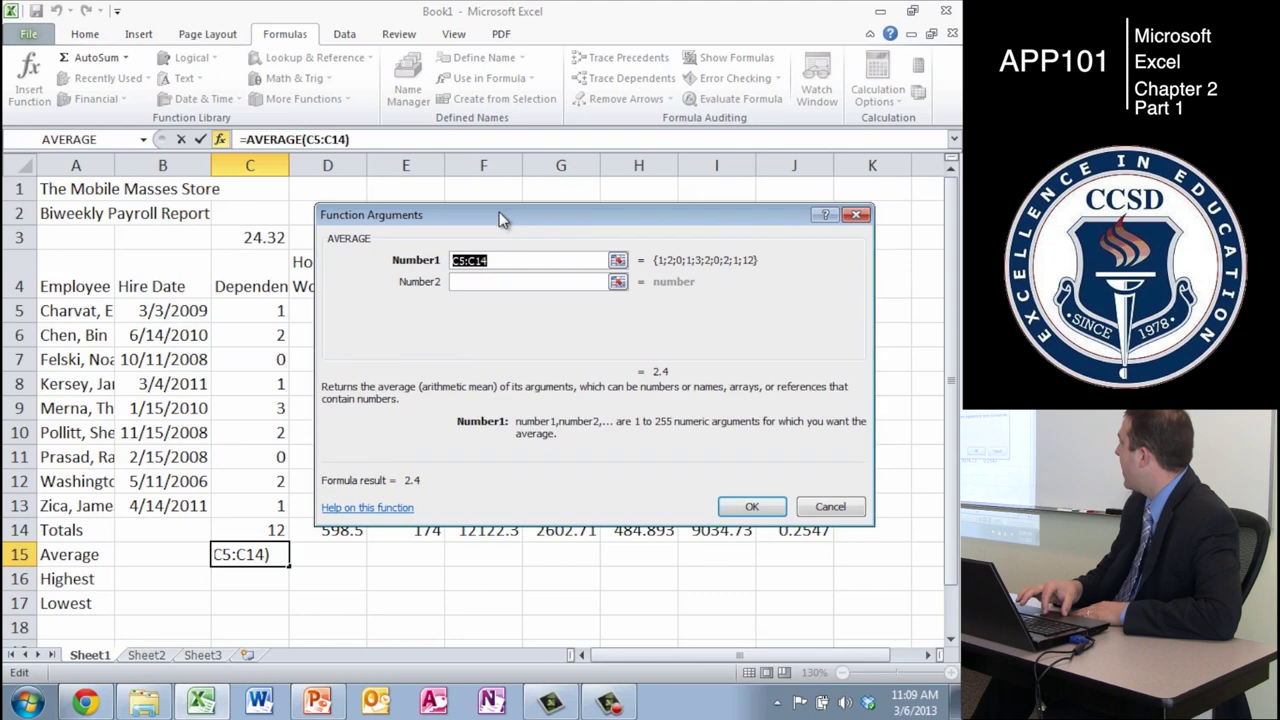
click(617, 260)
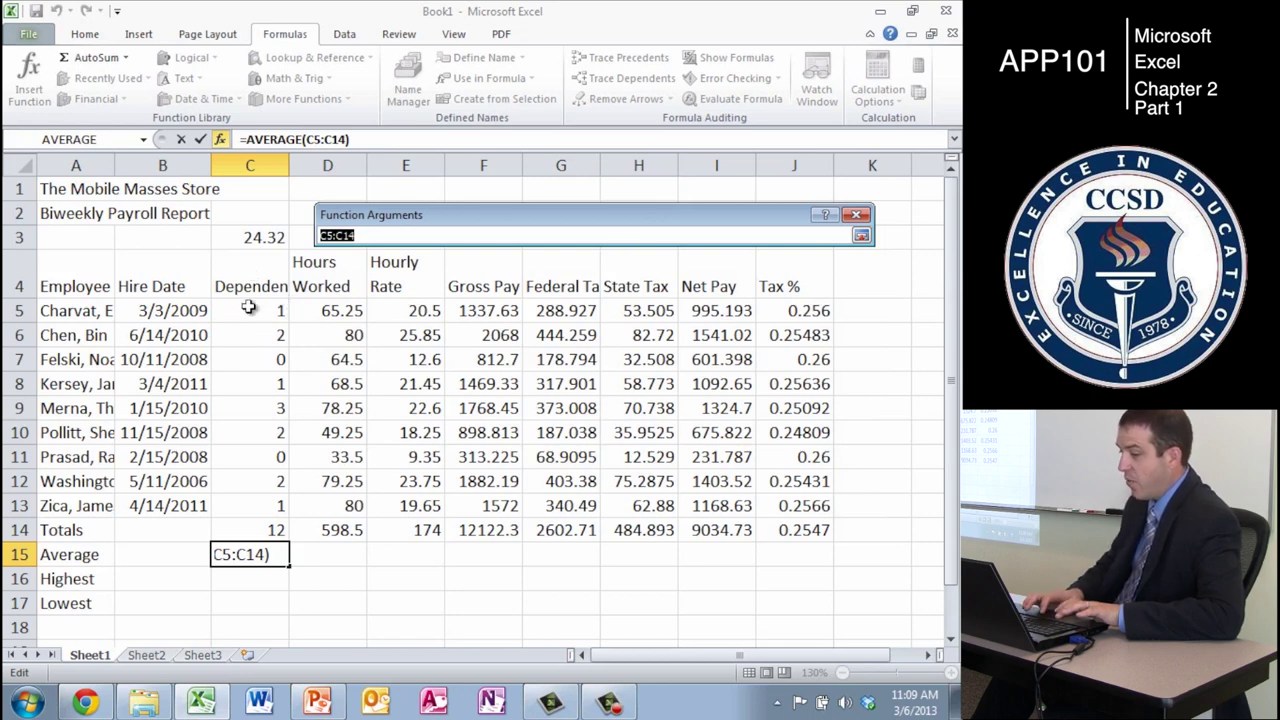
drag(248, 308, 248, 503)
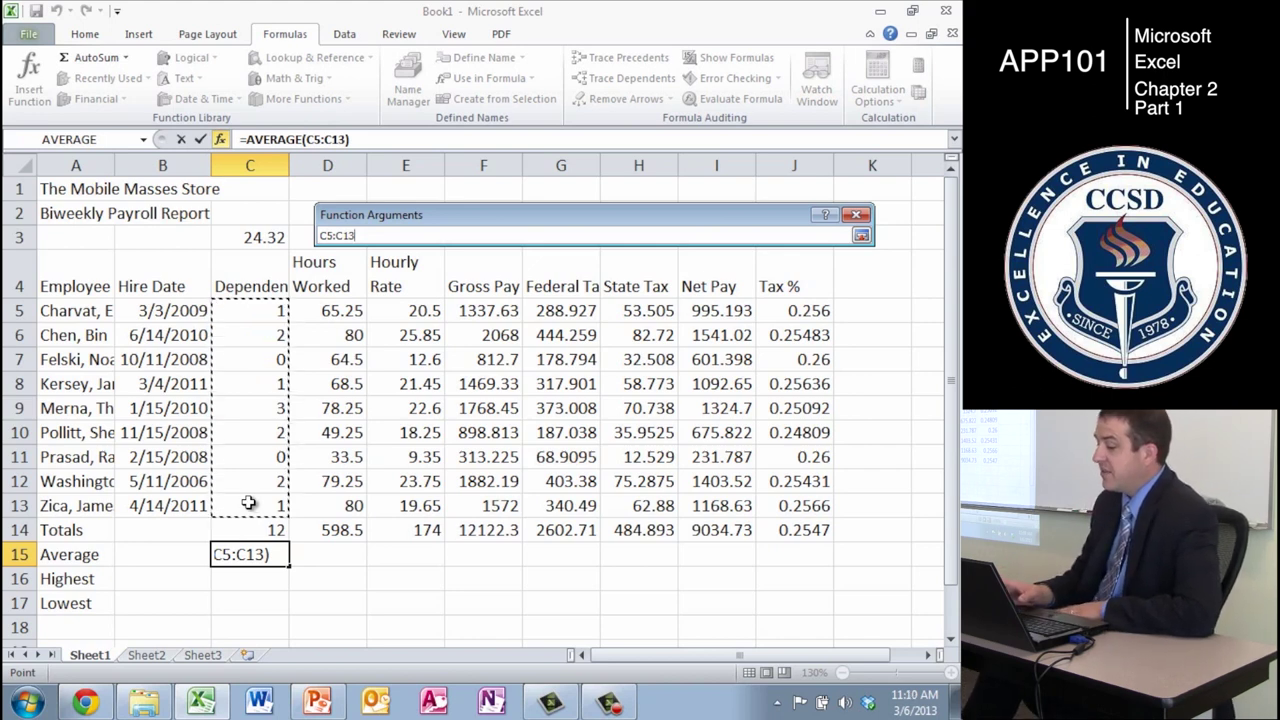
key(Return)
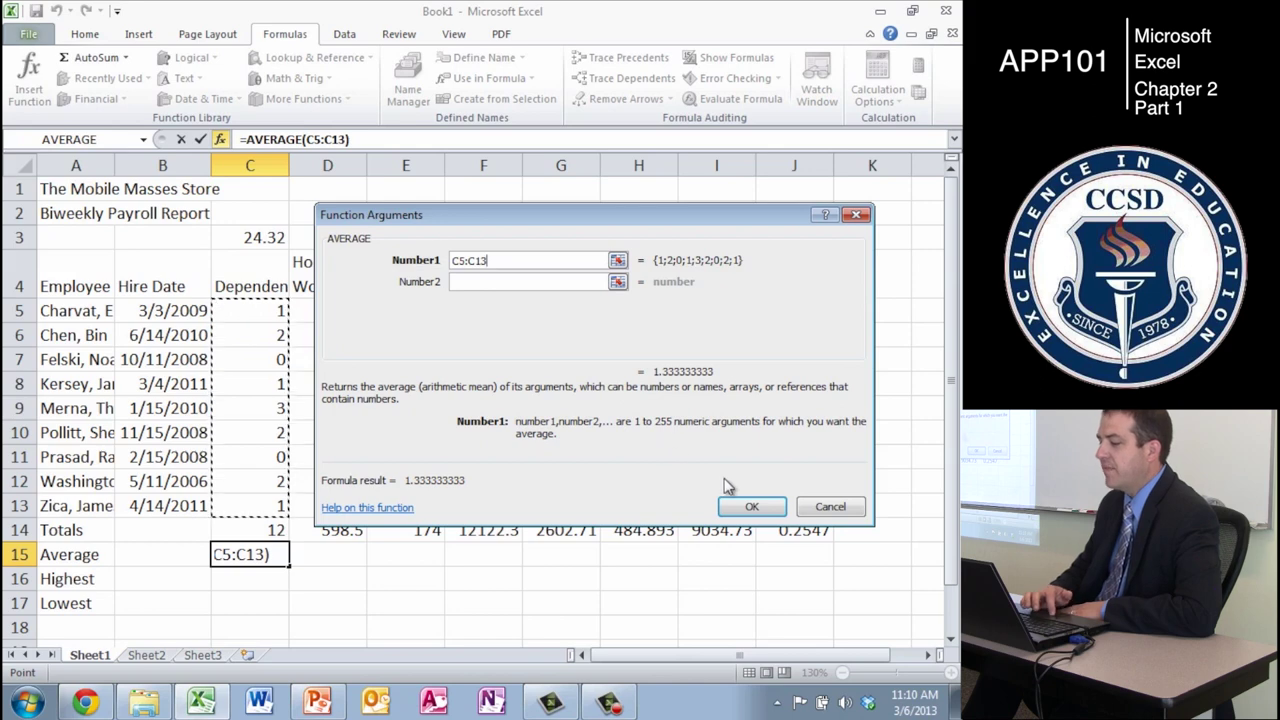
click(751, 508)
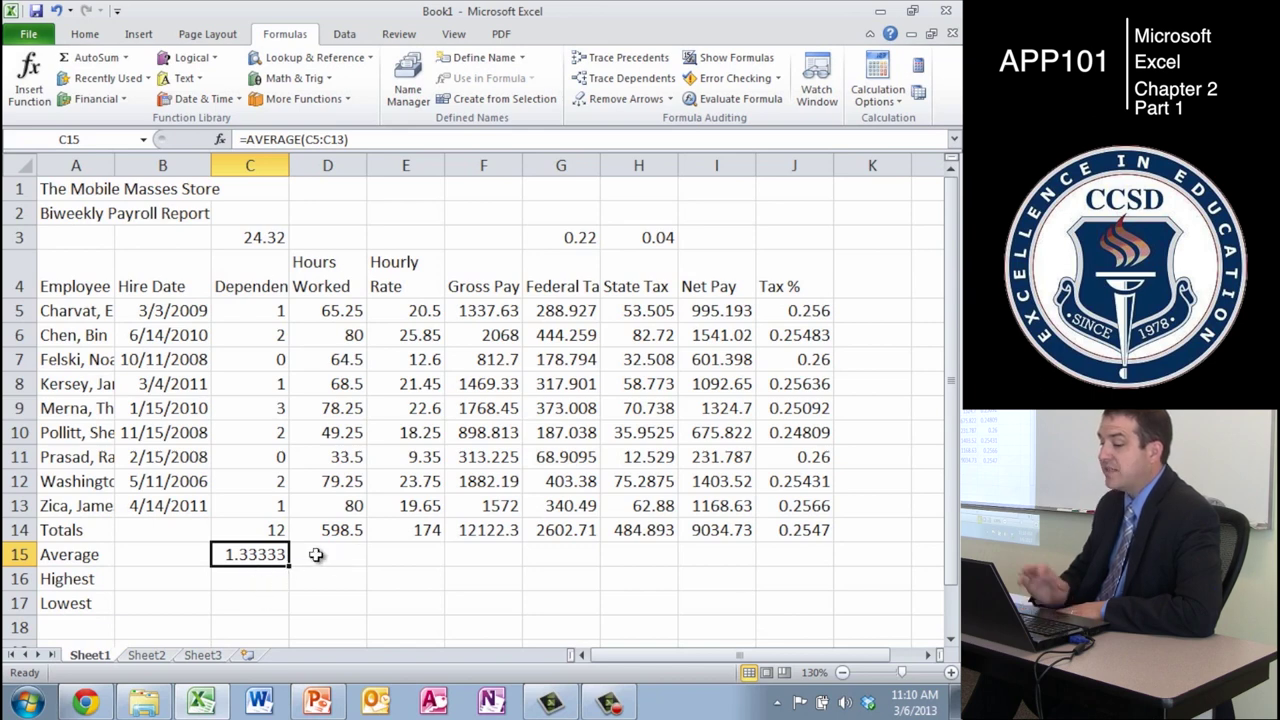
- In C16, use Insert Function to search for the highest-number function and choose MAX
click(261, 582)
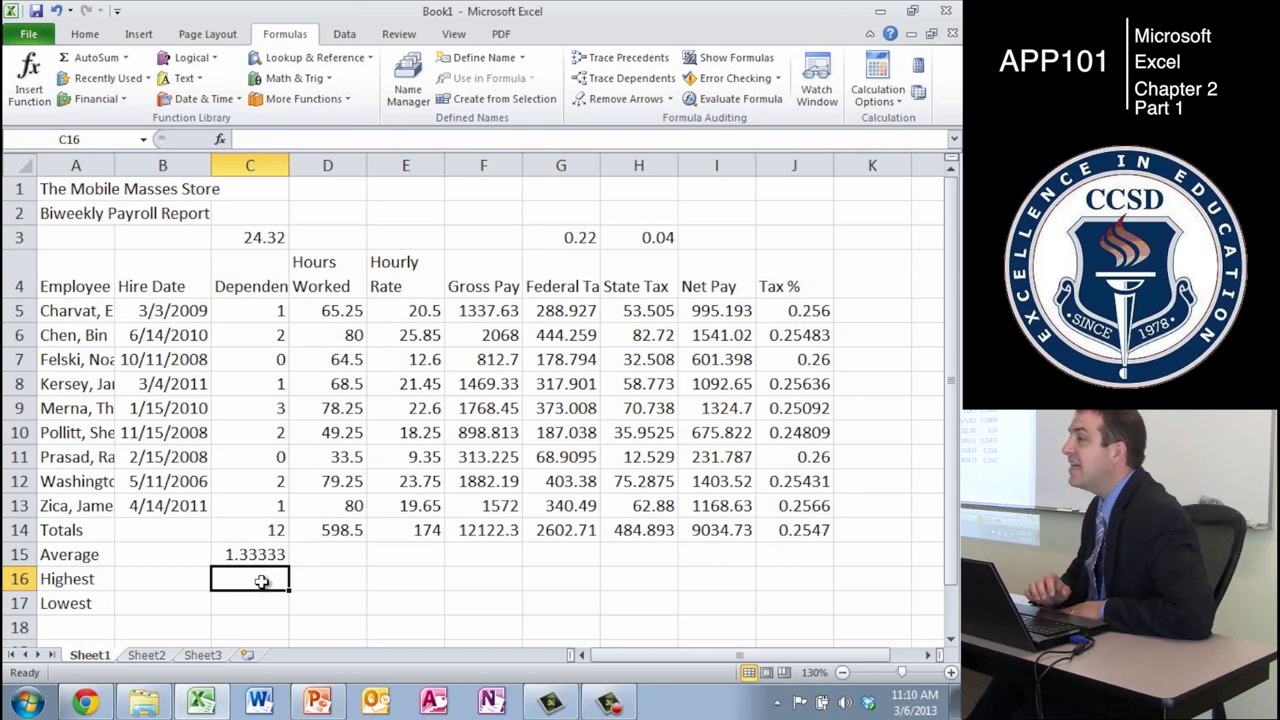
click(30, 88)
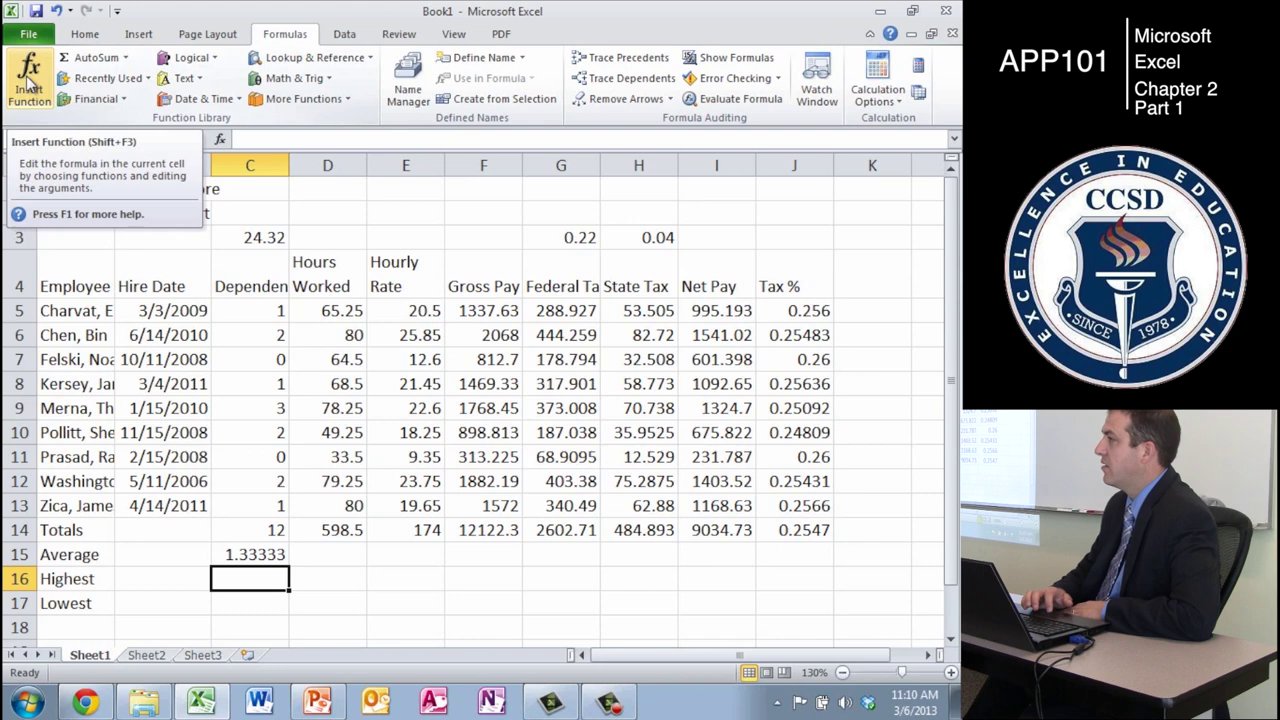
click(30, 88)
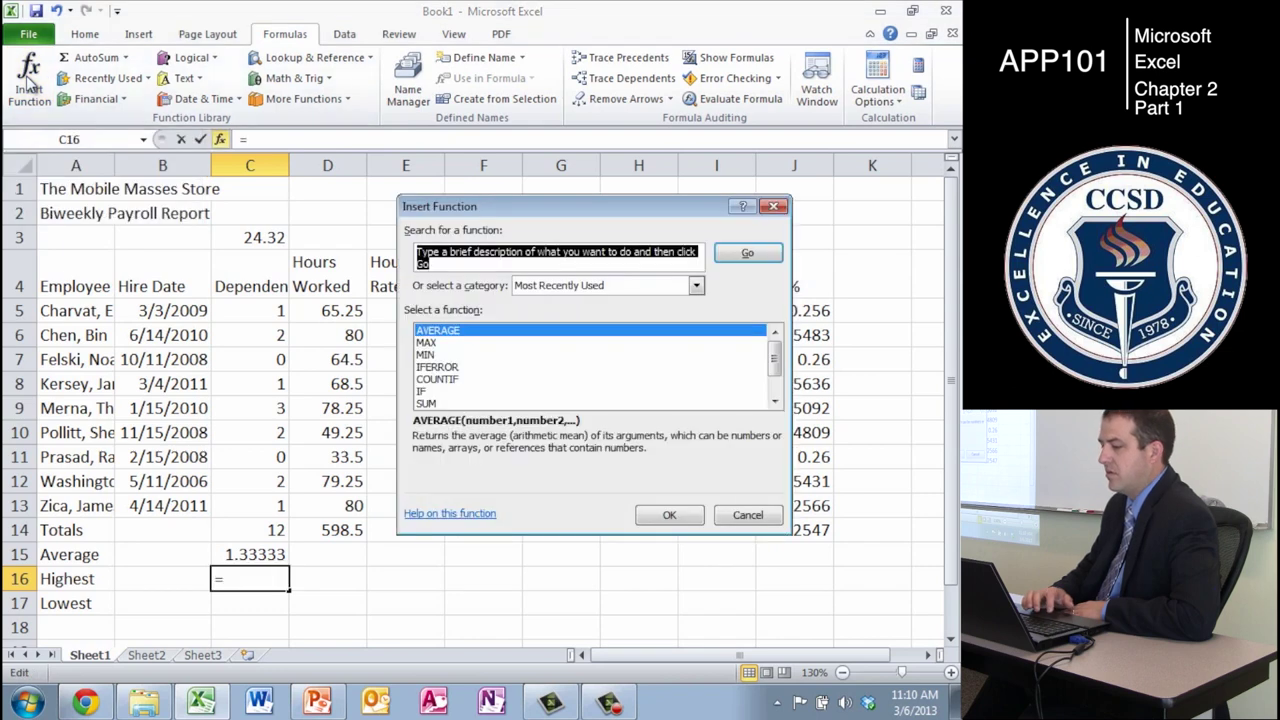
text(highest number)
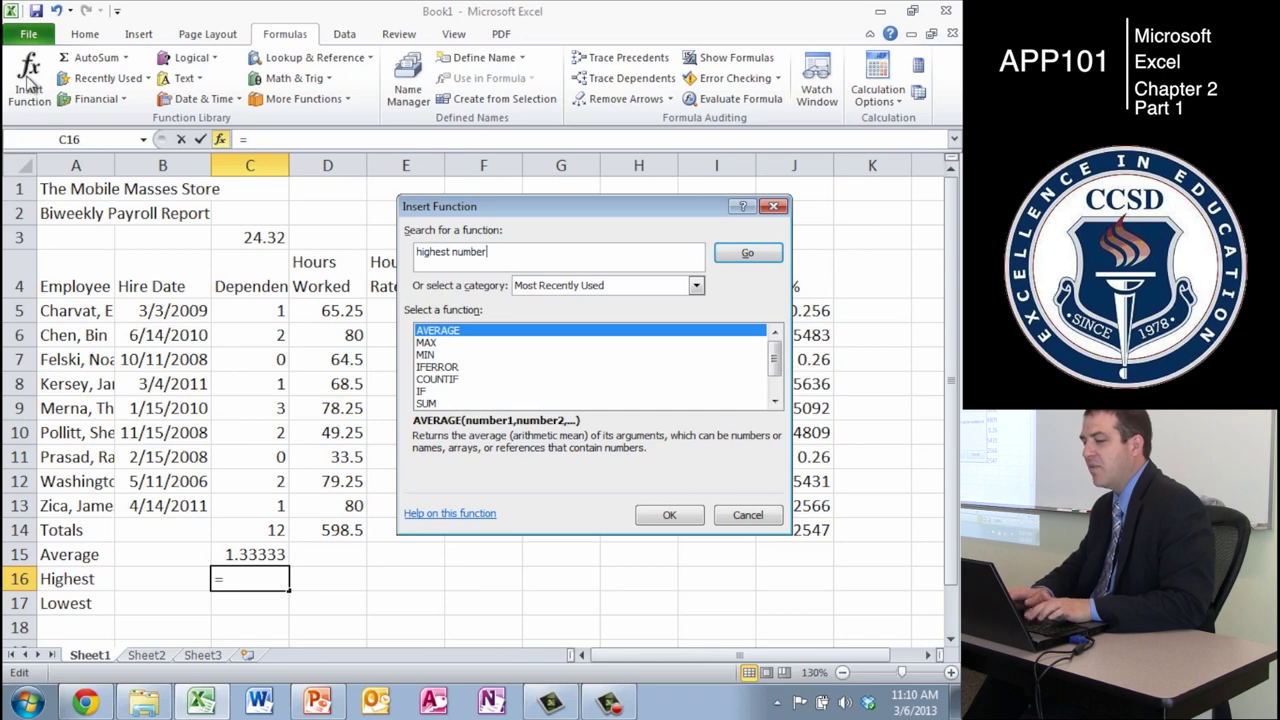
key(Return)
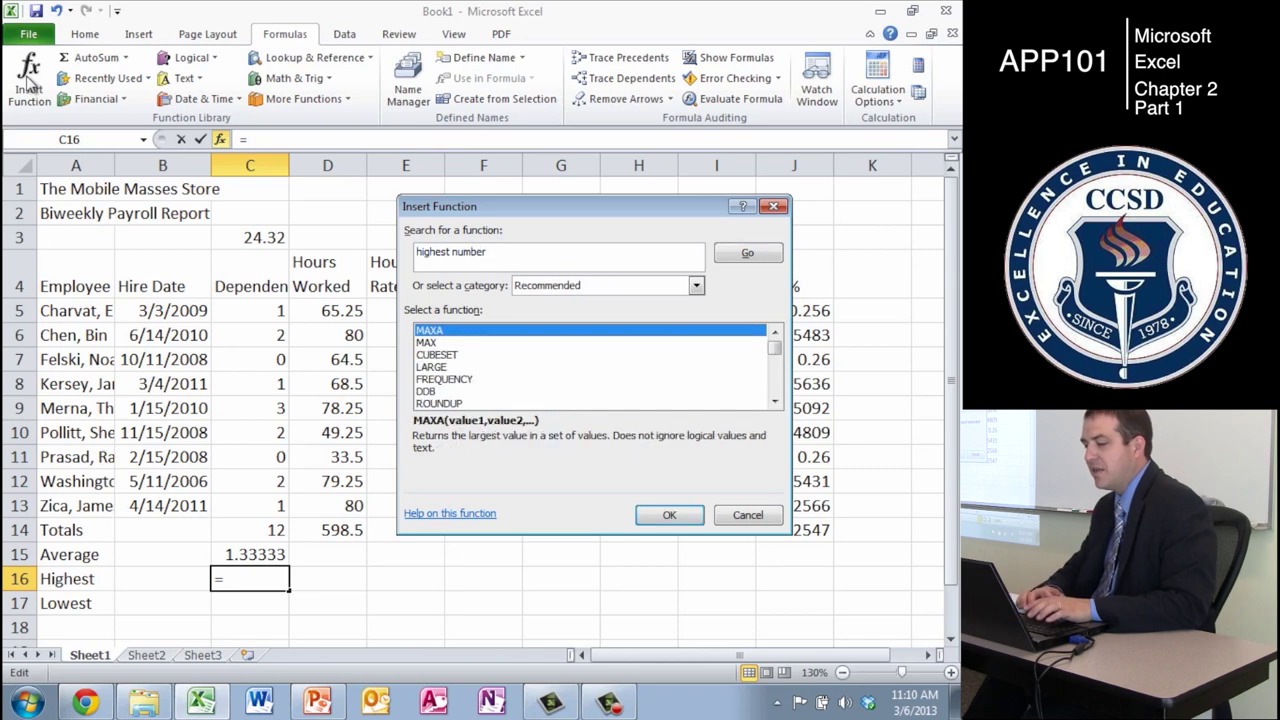
click(427, 343)
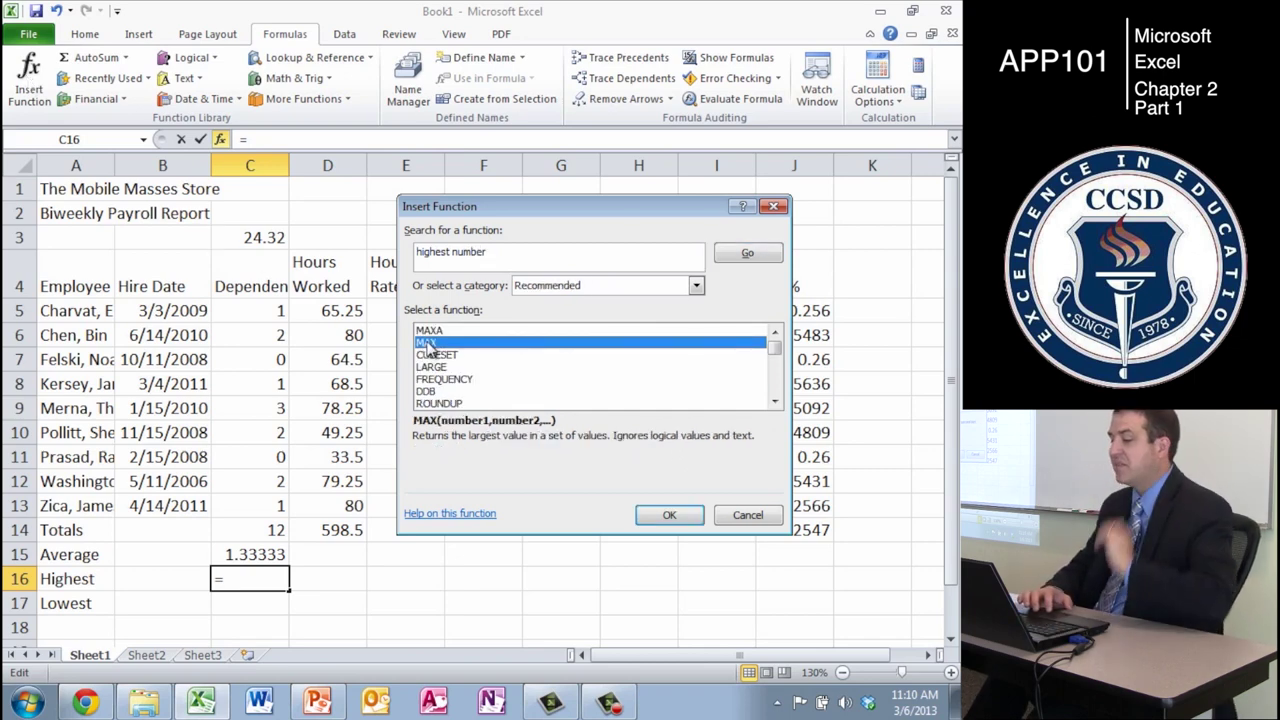
double_click(525, 344)
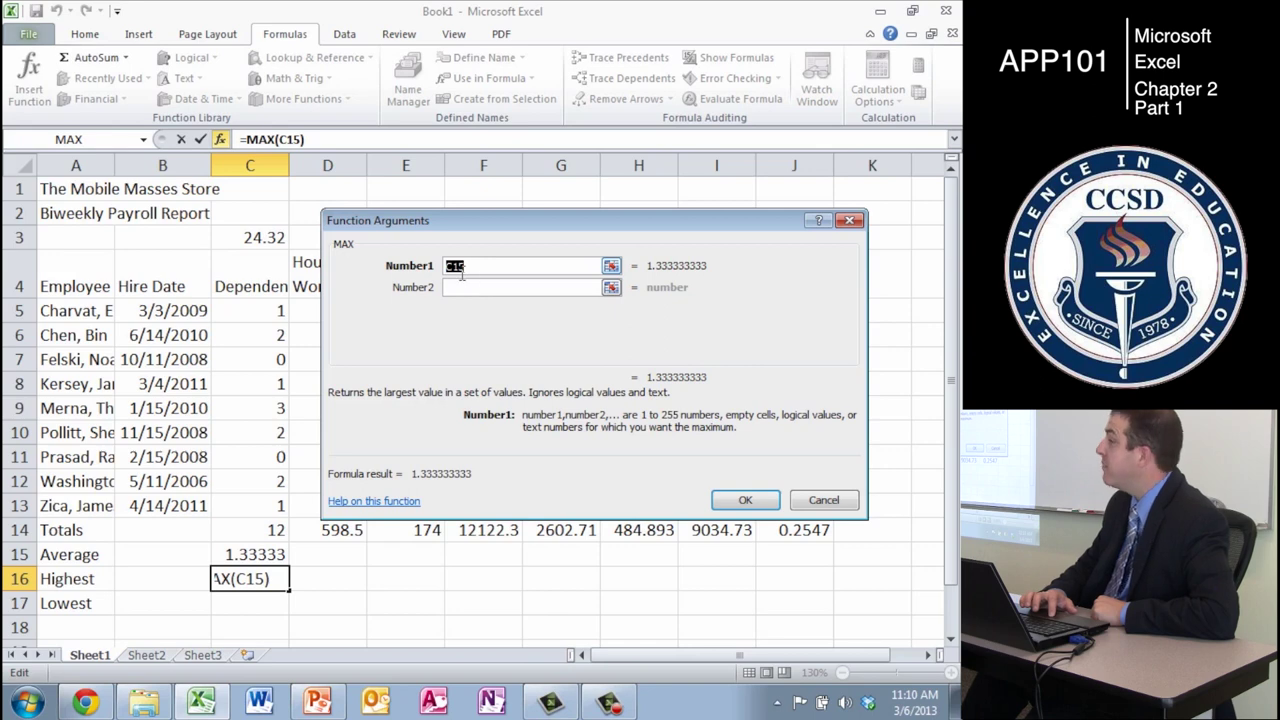
- Set MAX's range to dependents C5:C13 so C16 holds =MAX(C5:C13), showing 3
click(610, 266)
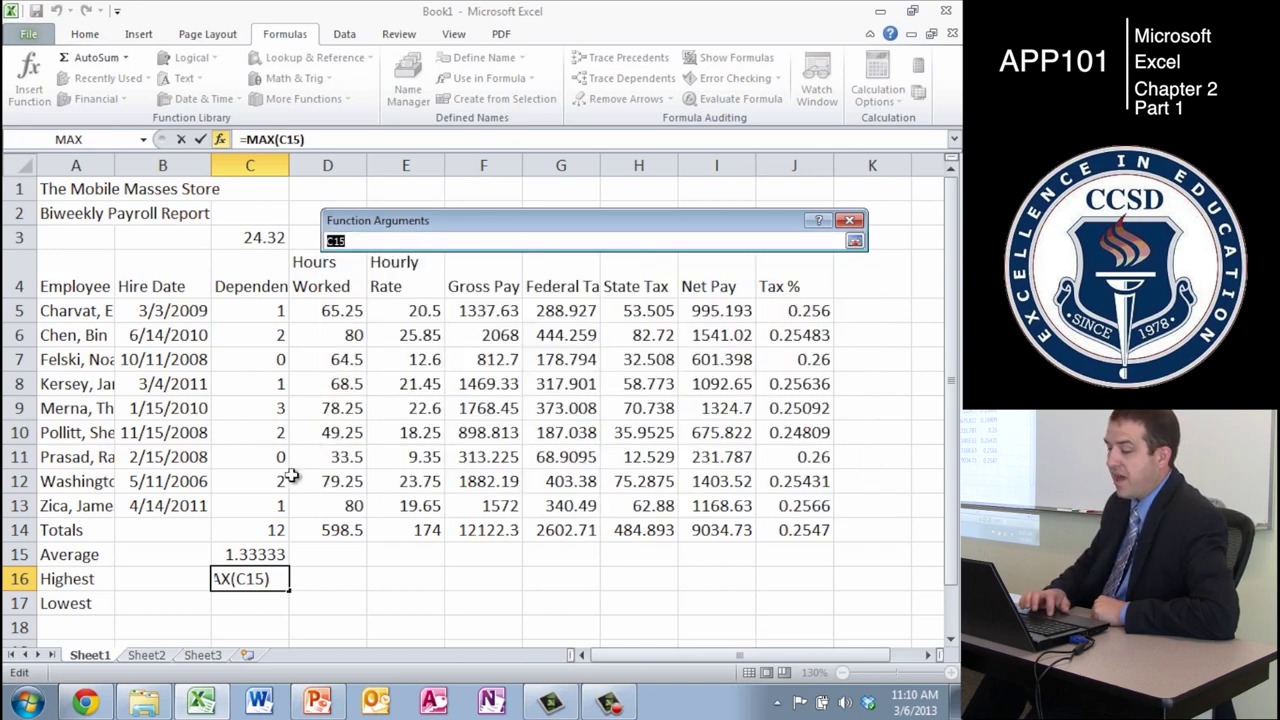
drag(263, 500, 253, 311)
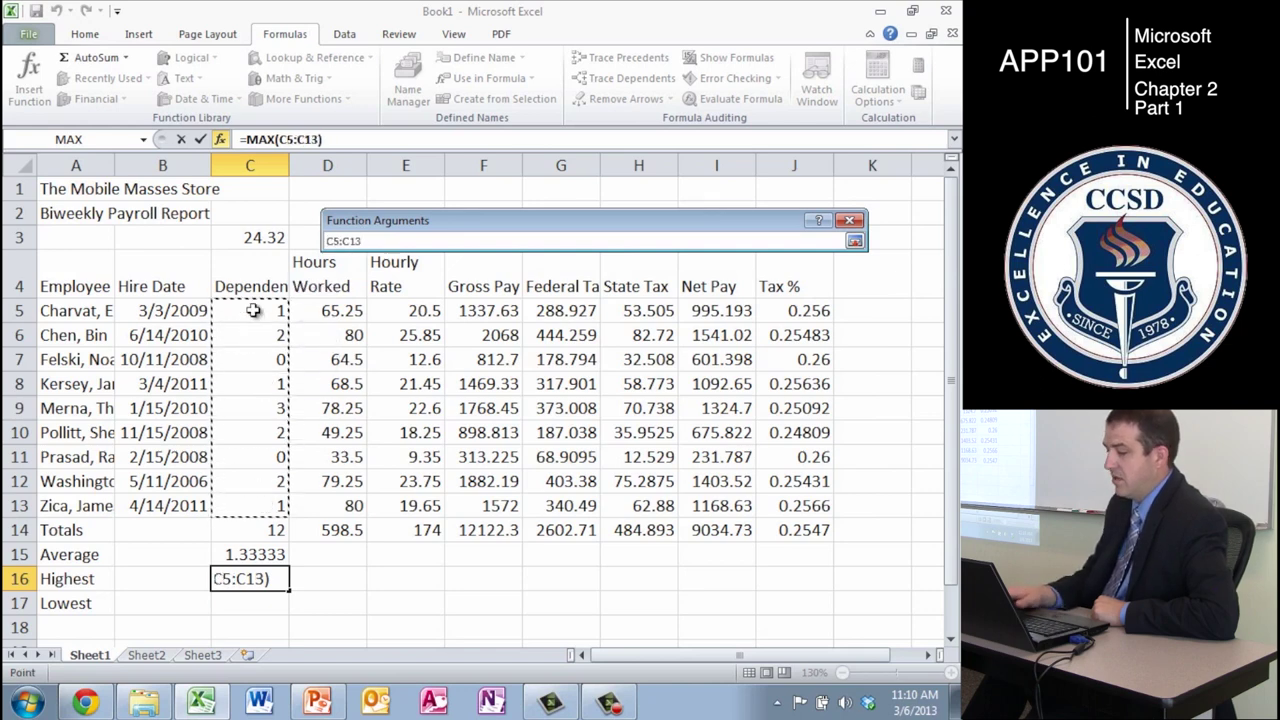
key(Return)
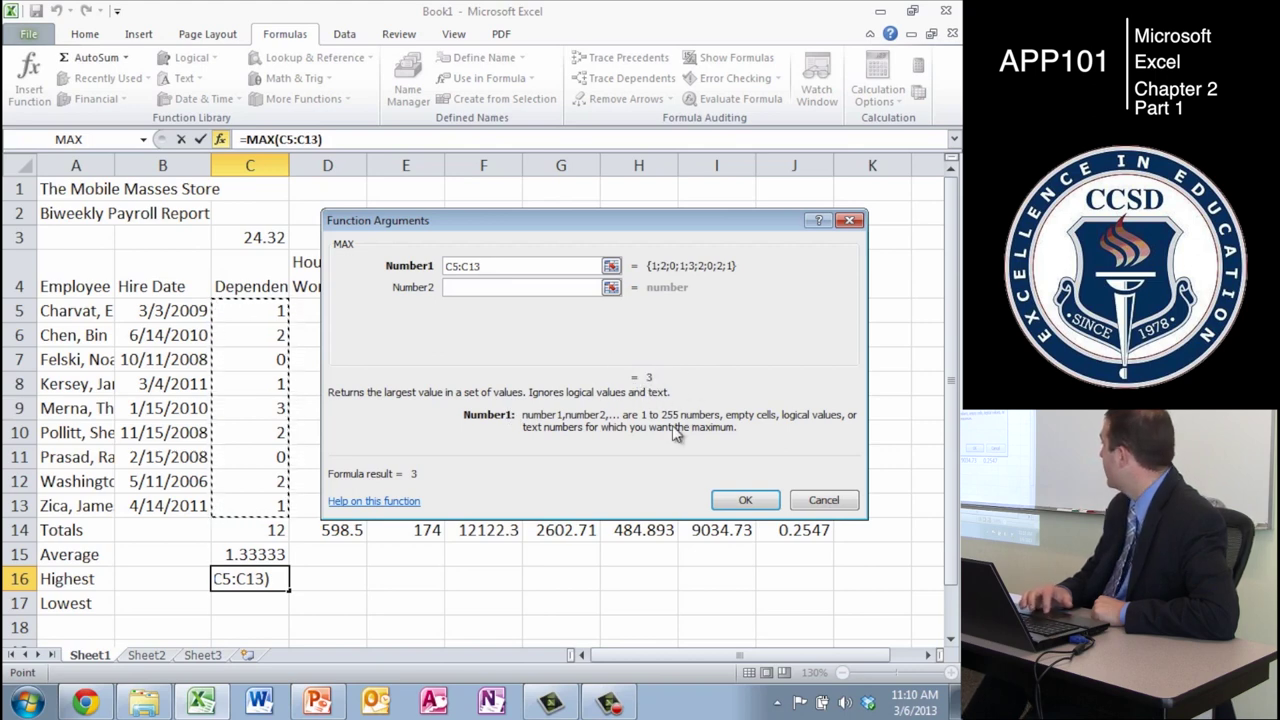
click(745, 501)
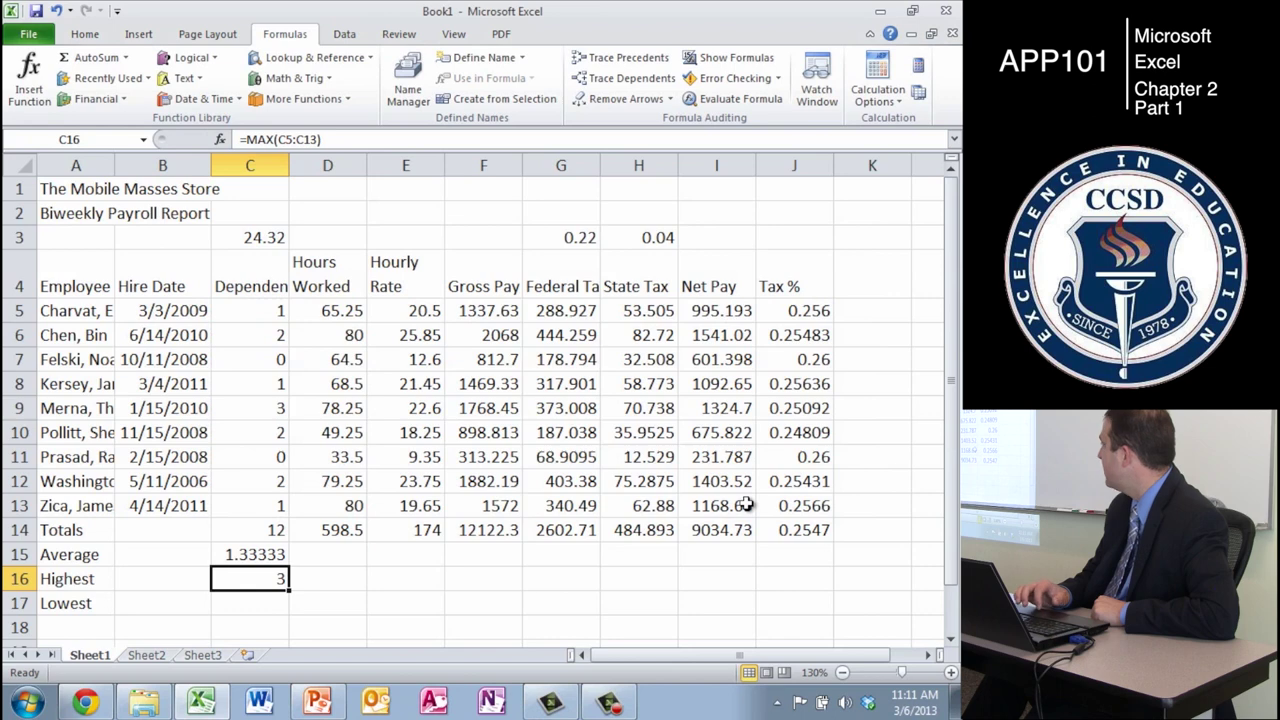
click(268, 598)
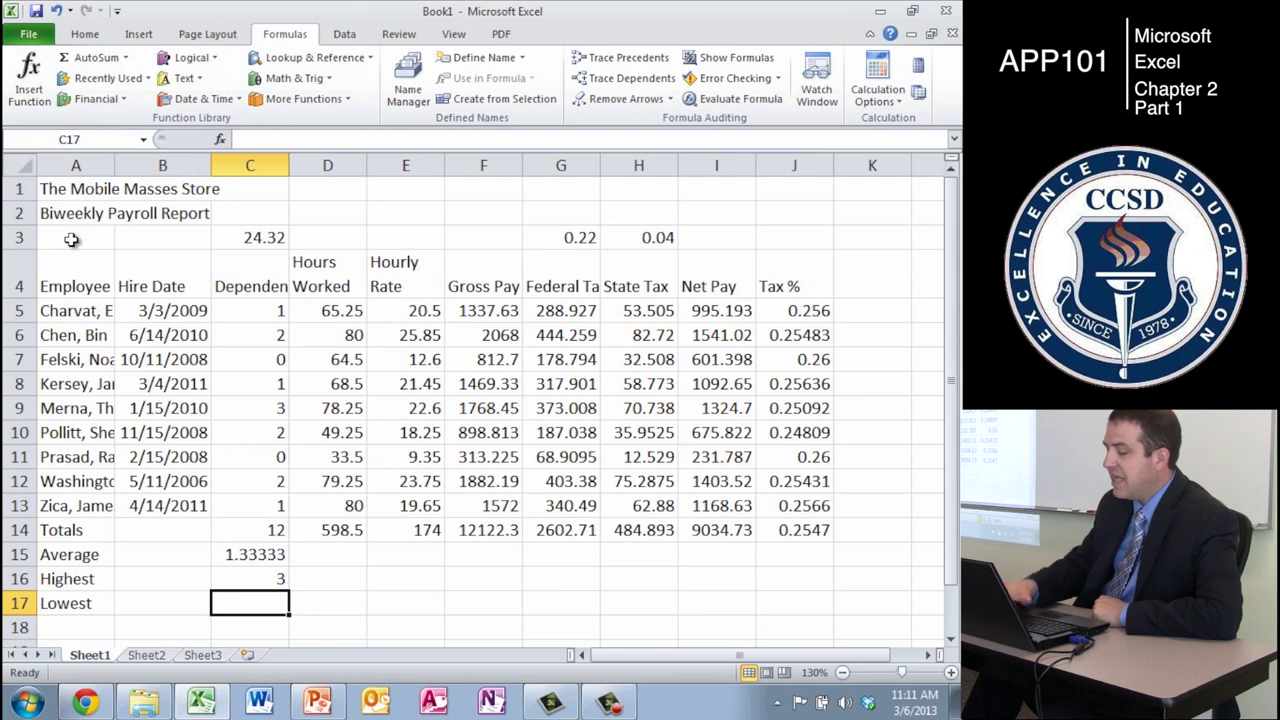
- Enter =MIN(C5:C13) in C17, showing 0, then select the summary cells C15:C17
text(=)
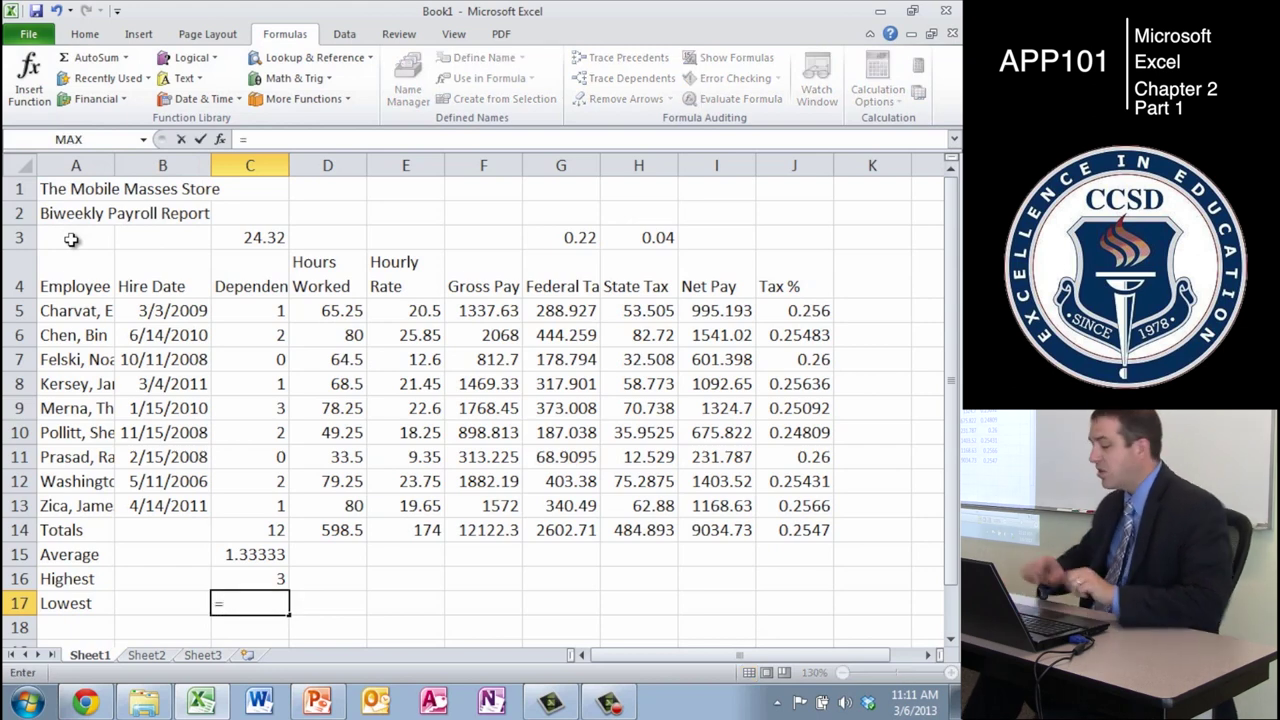
text(M)
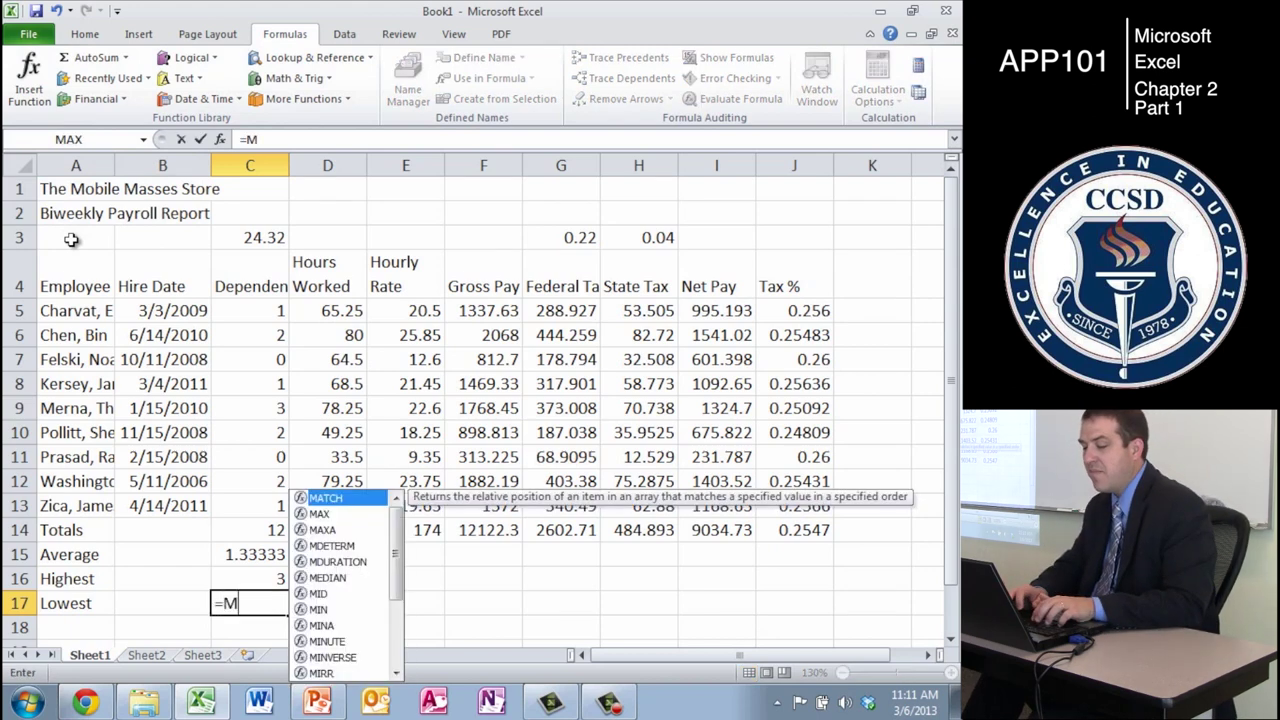
text(IN)
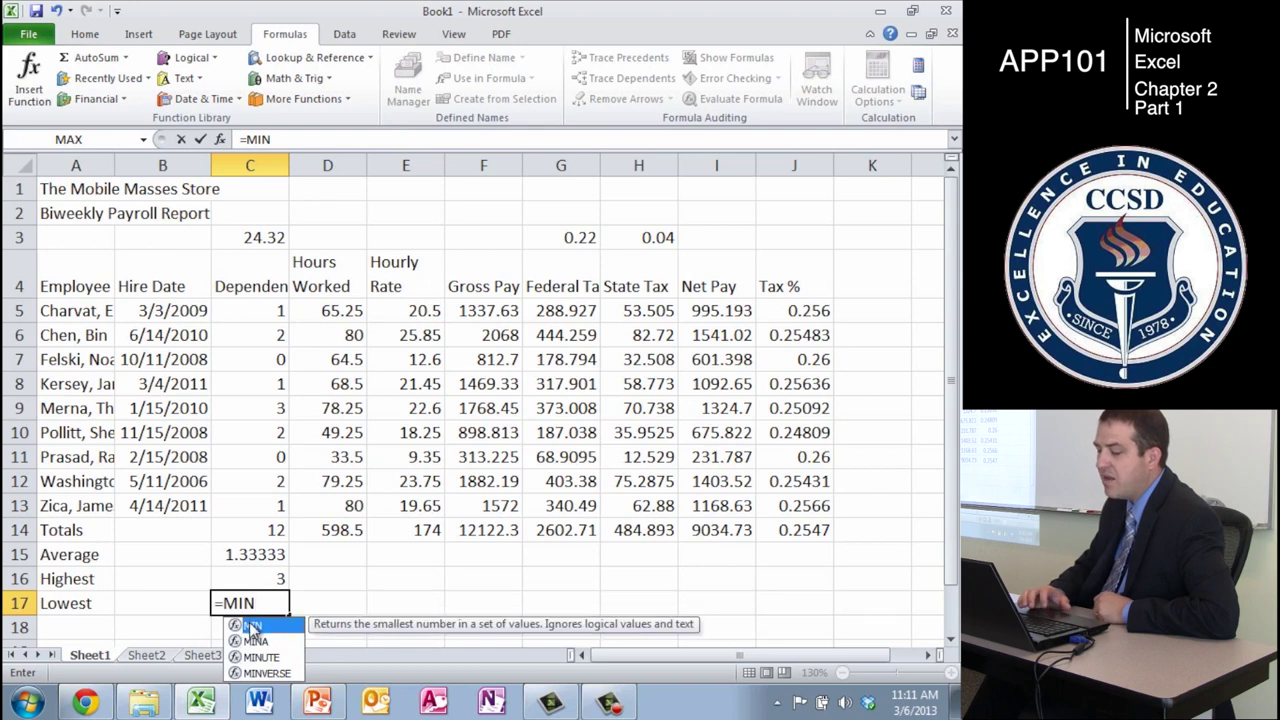
double_click(252, 628)
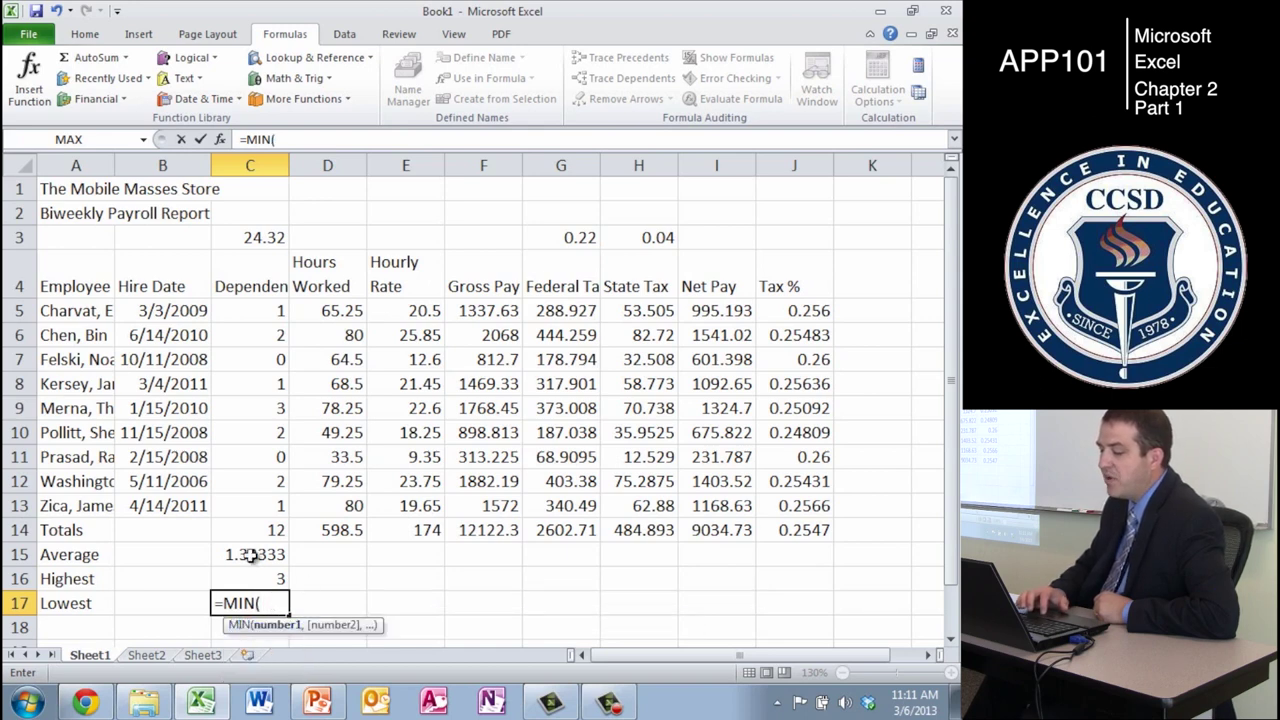
drag(262, 509, 230, 311)
key(Return)
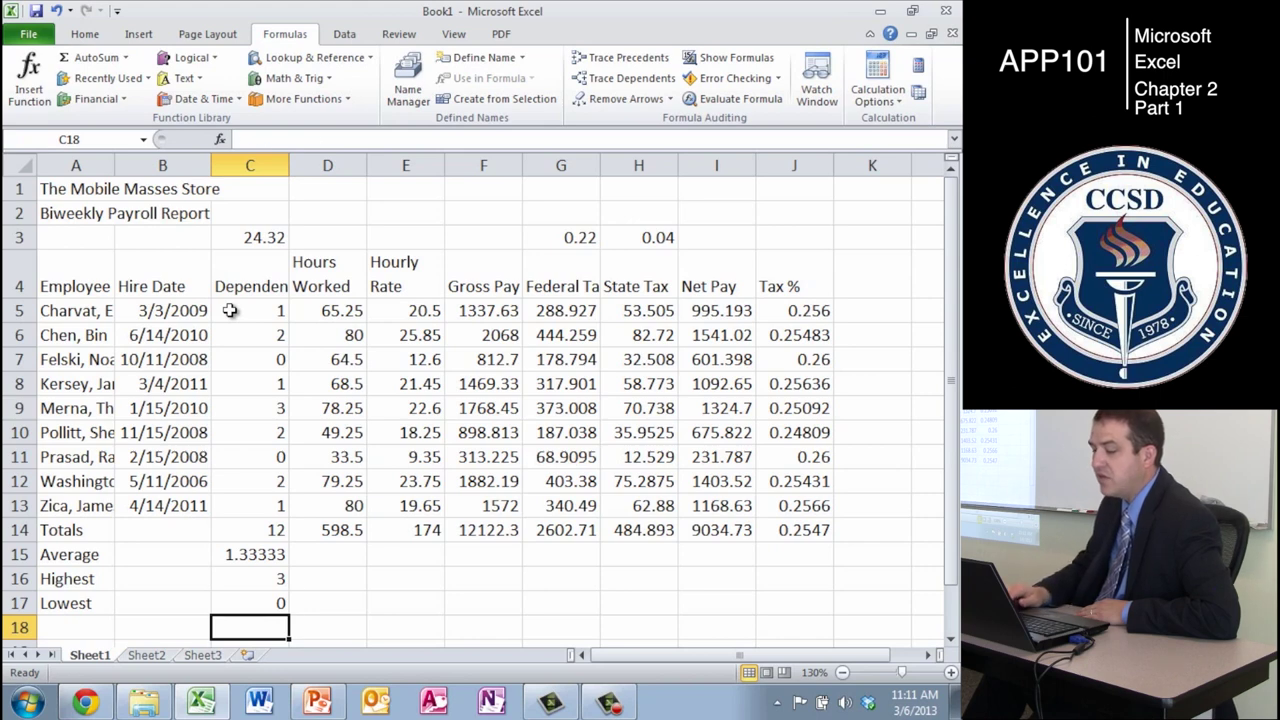
key(Up)
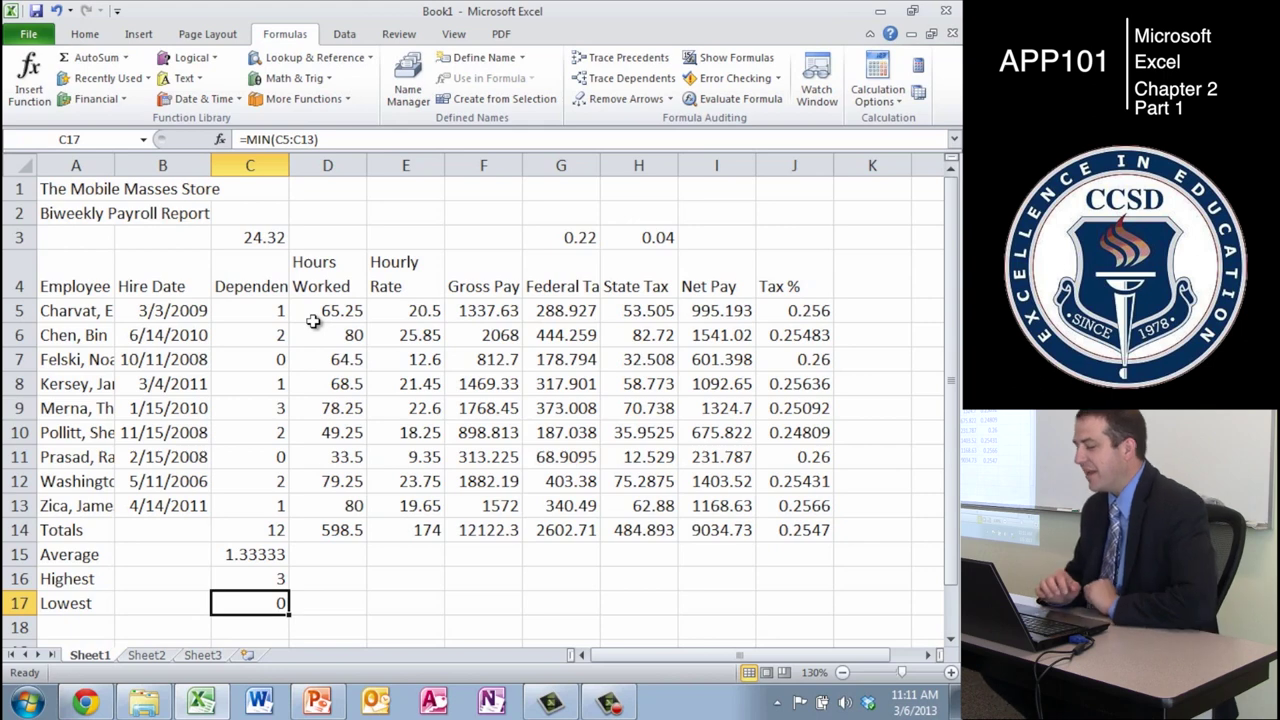
key(shift+Up)
key(shift+Up)
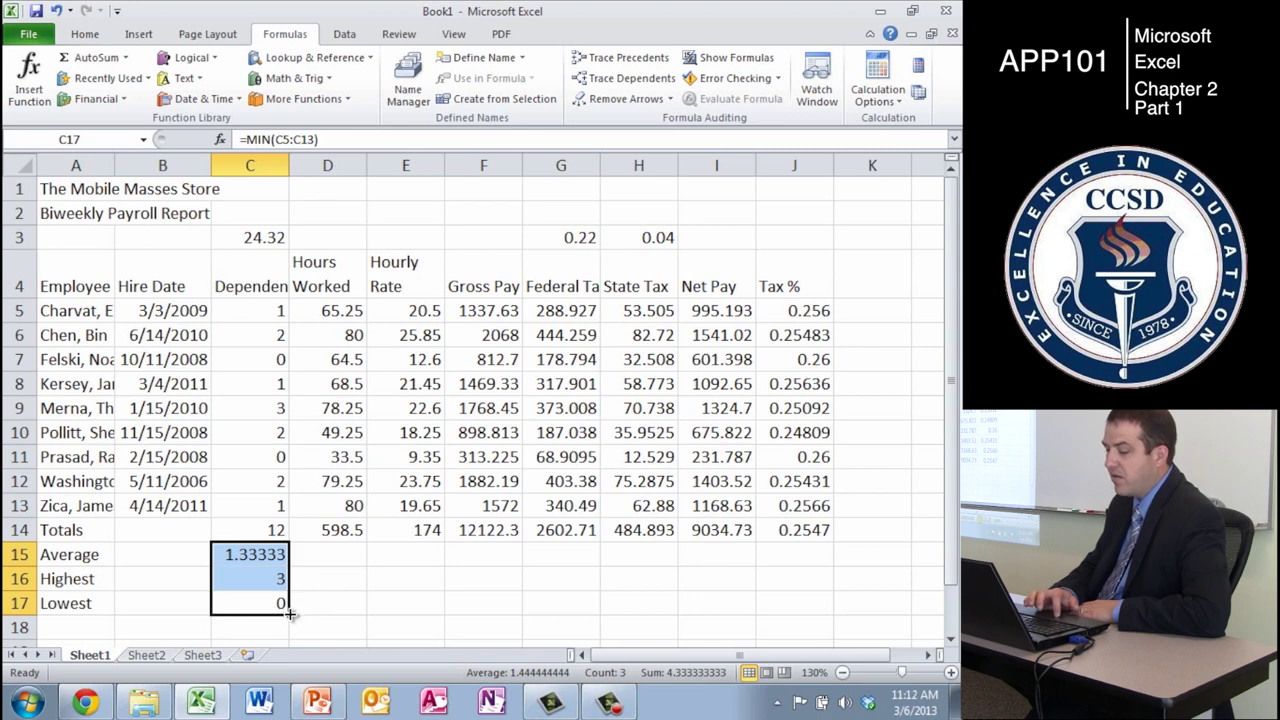
- Fill the C15:C17 summary formulas right through column J, then clear the Tax % average in J15
drag(288, 613, 800, 605)
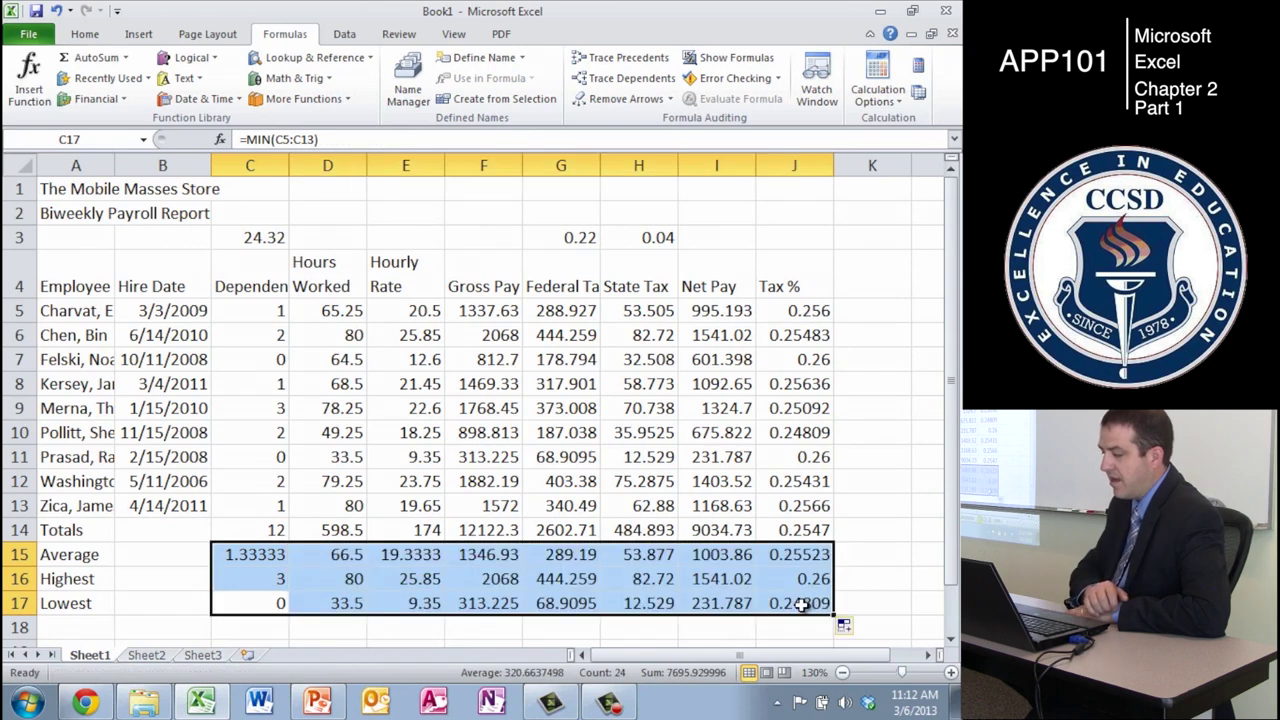
click(805, 554)
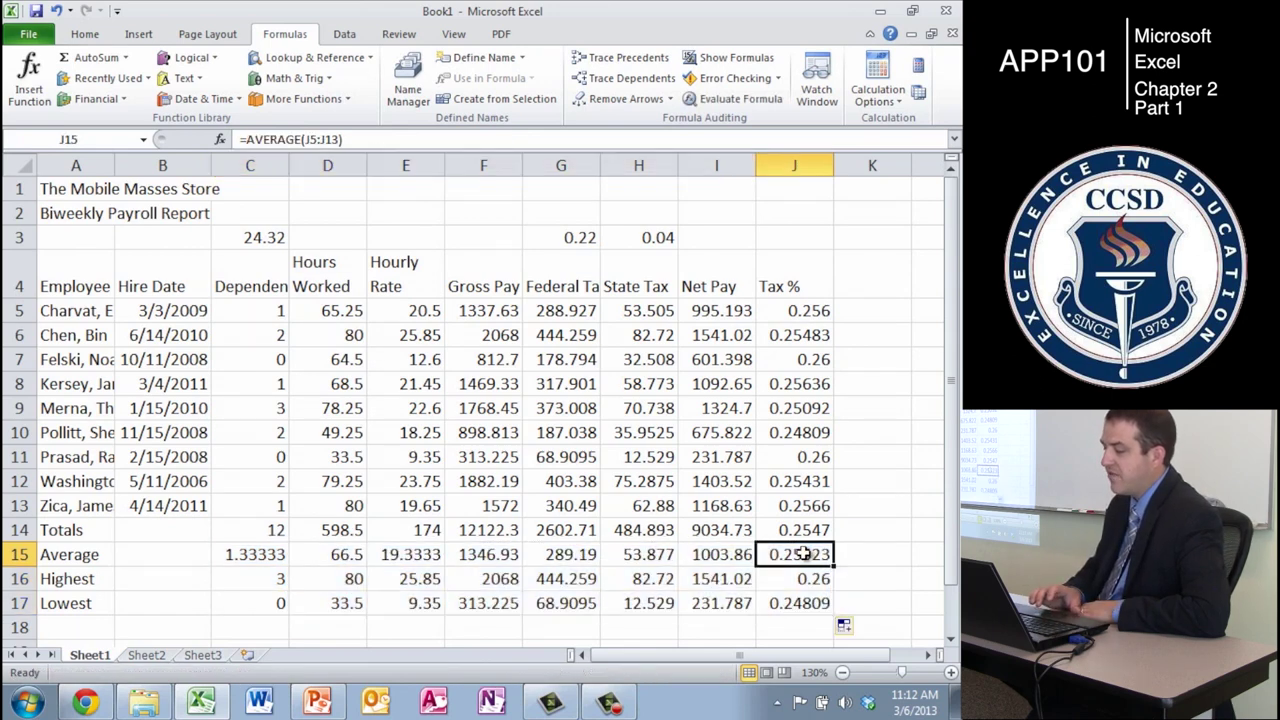
key(Delete)
click(914, 582)
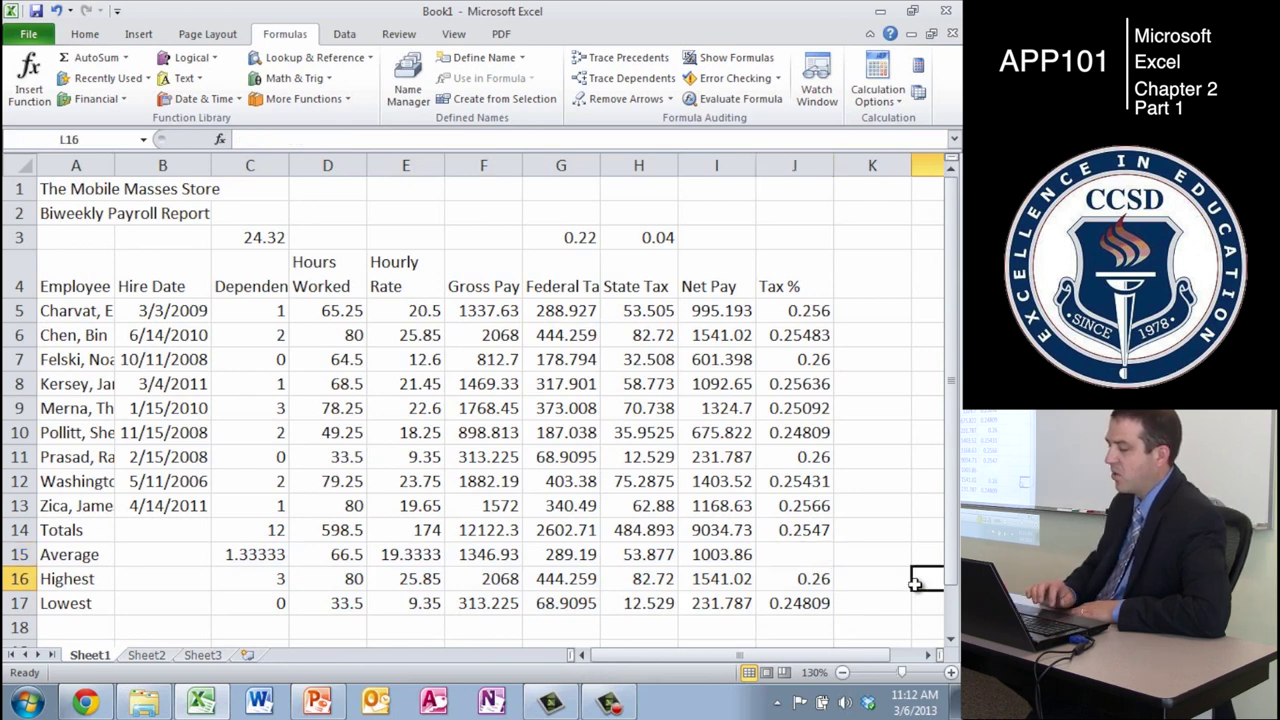